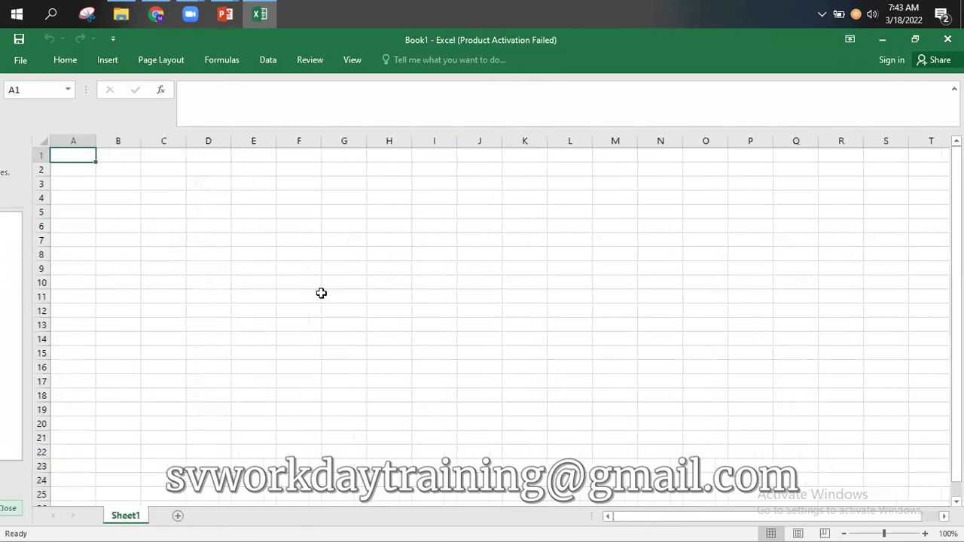
# - Enter the row label "Job Profile" in cell D11 of the blank sheet
pyautogui.click(230, 196)
pyautogui.click(185, 303)
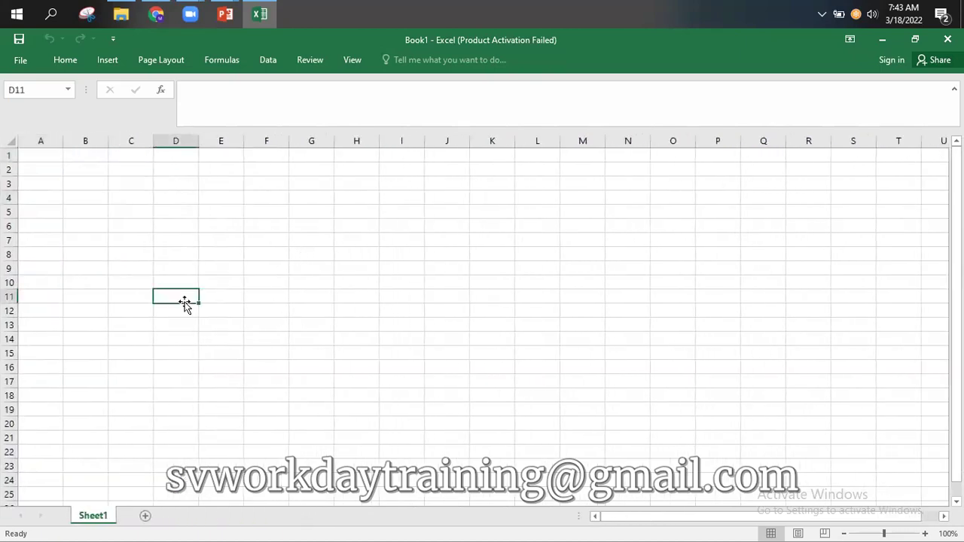
pyautogui.write('Job Pr')
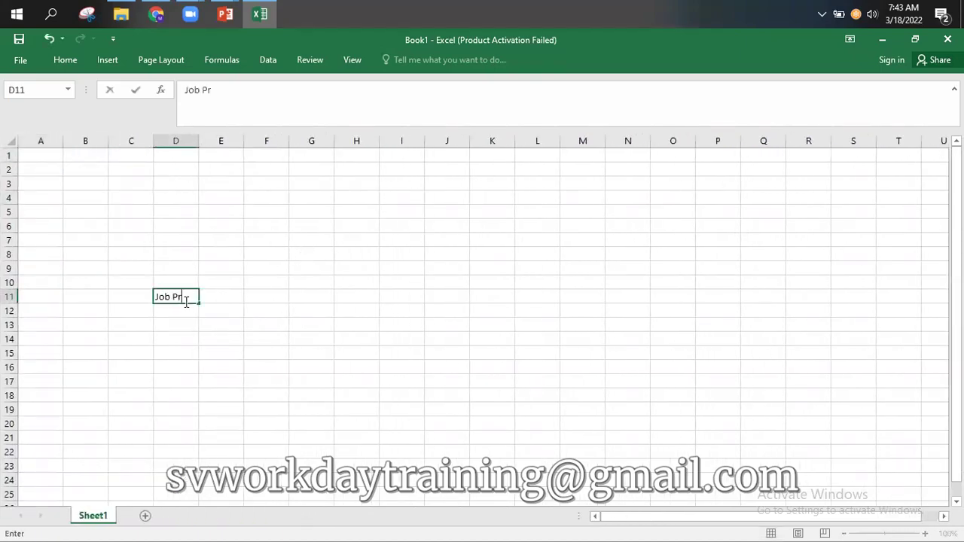
pyautogui.write('ofile')
# - Enter "Analyst" in cell H11 as the first job profile, on the same row as the Job Profile label
pyautogui.press('Tab')
pyautogui.press('Tab')
pyautogui.press('Tab')
pyautogui.press('Tab')
pyautogui.write('Ana')
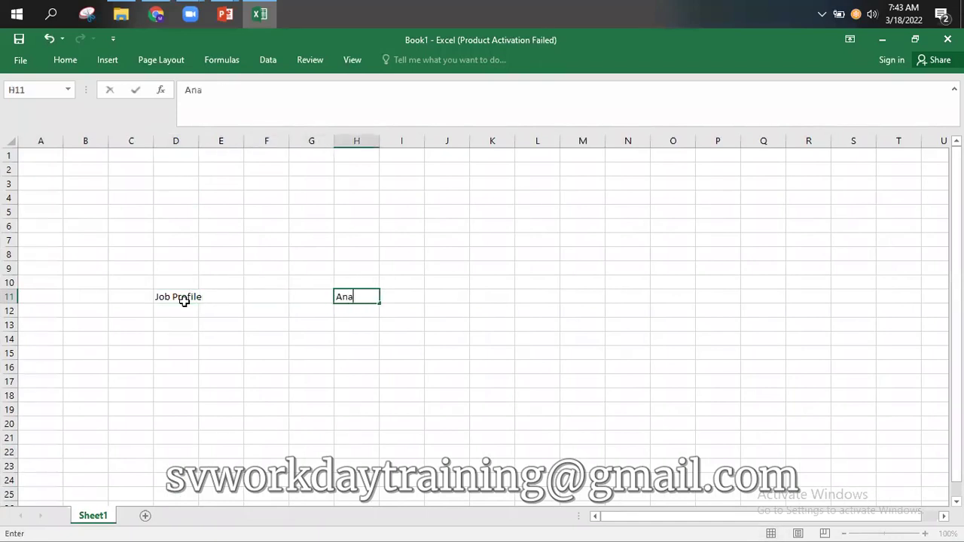
pyautogui.write('y')
pyautogui.write('ly')
pyautogui.press('BackSpace')
pyautogui.press('BackSpace')
pyautogui.press('BackSpace')
pyautogui.write('lyst')
# - Enter a second "Analyst" job profile in cell L11
pyautogui.press('Tab')
pyautogui.press('Tab')
pyautogui.press('Tab')
pyautogui.press('Tab')
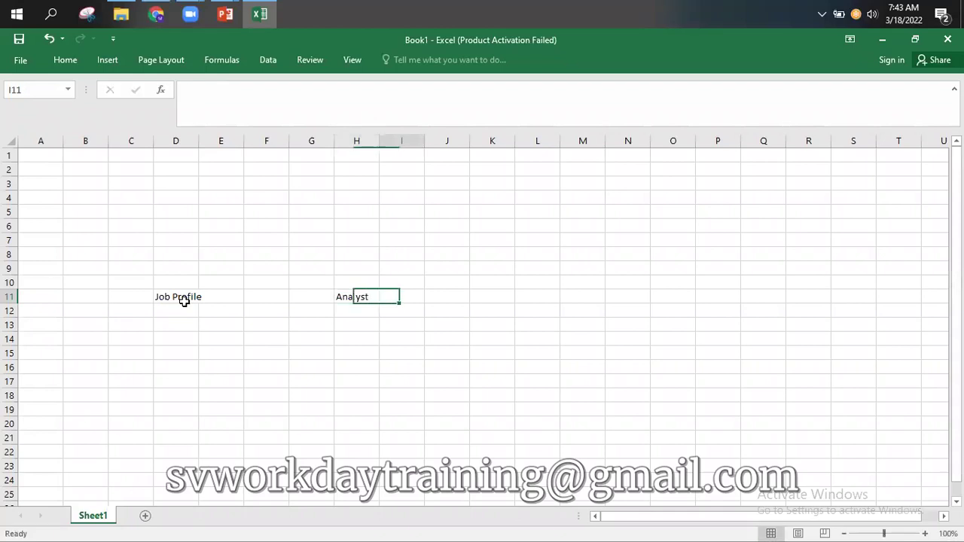
pyautogui.write('Analyst')
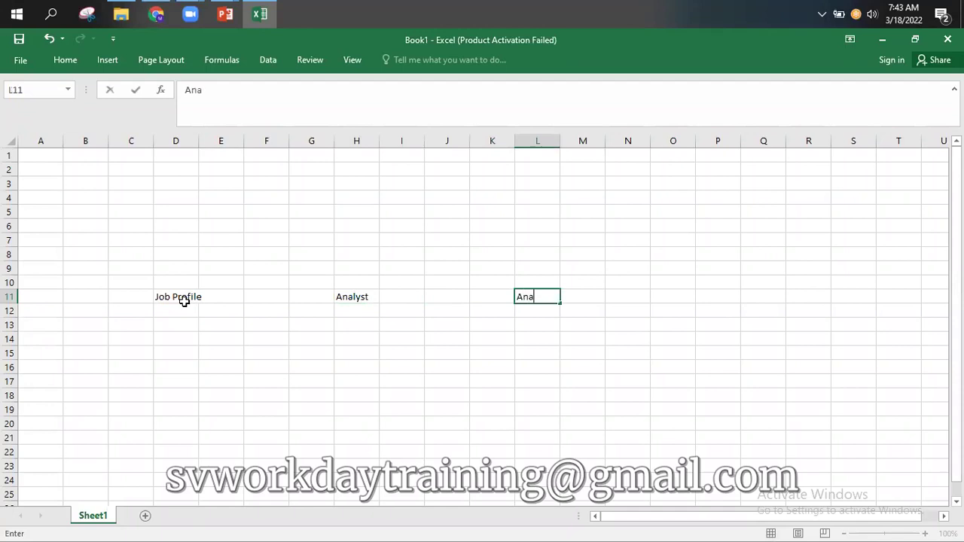
# - Enter a third "Analyst" job profile in cell P11
pyautogui.press('Tab')
pyautogui.press('Tab')
pyautogui.press('Tab')
pyautogui.press('Tab')
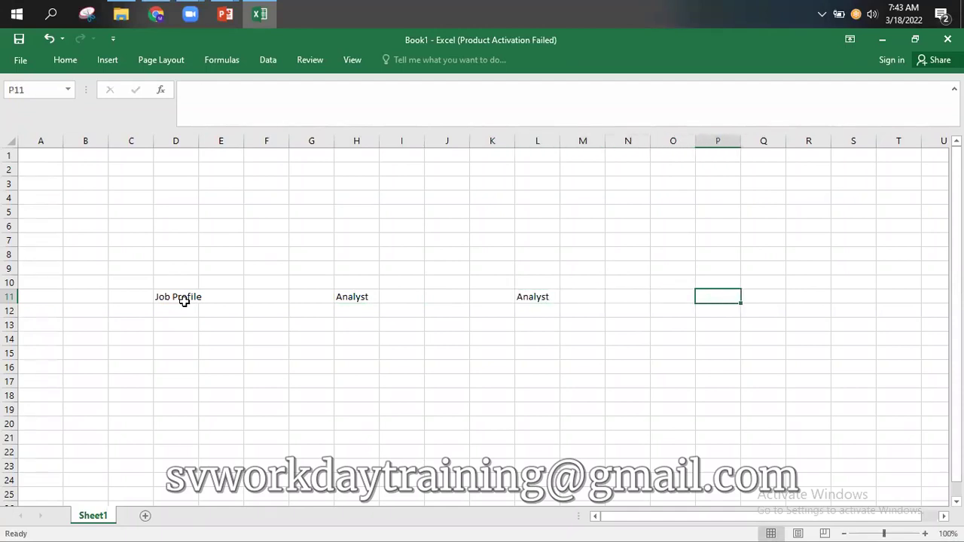
pyautogui.write('Anal')
pyautogui.write('y')
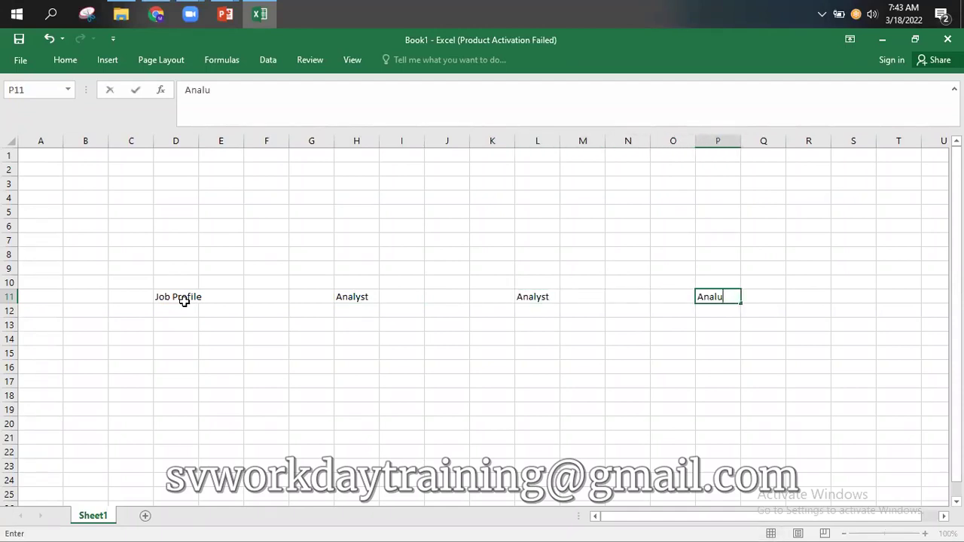
pyautogui.write('s')
pyautogui.press('BackSpace')
pyautogui.press('BackSpace')
pyautogui.write('yst')
pyautogui.press('Return')
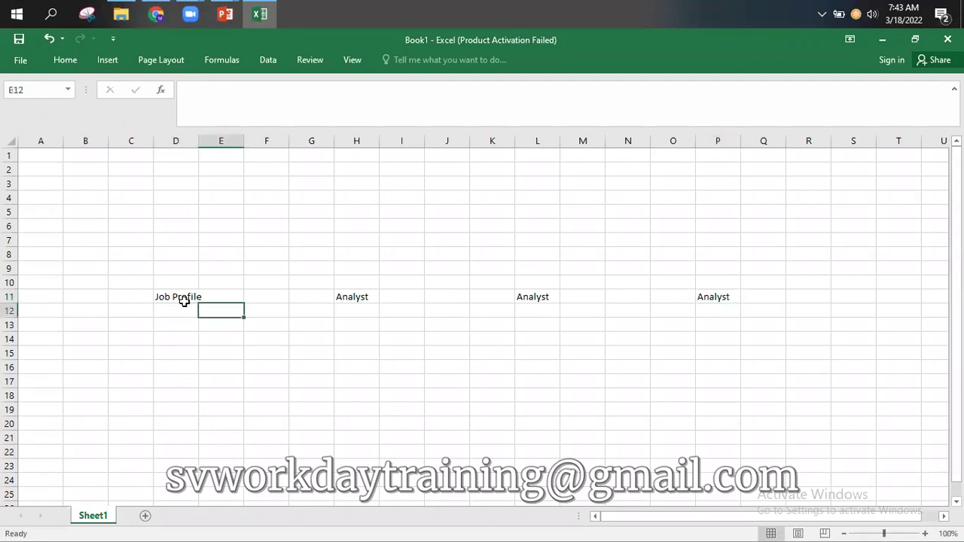
pyautogui.press('Tab')
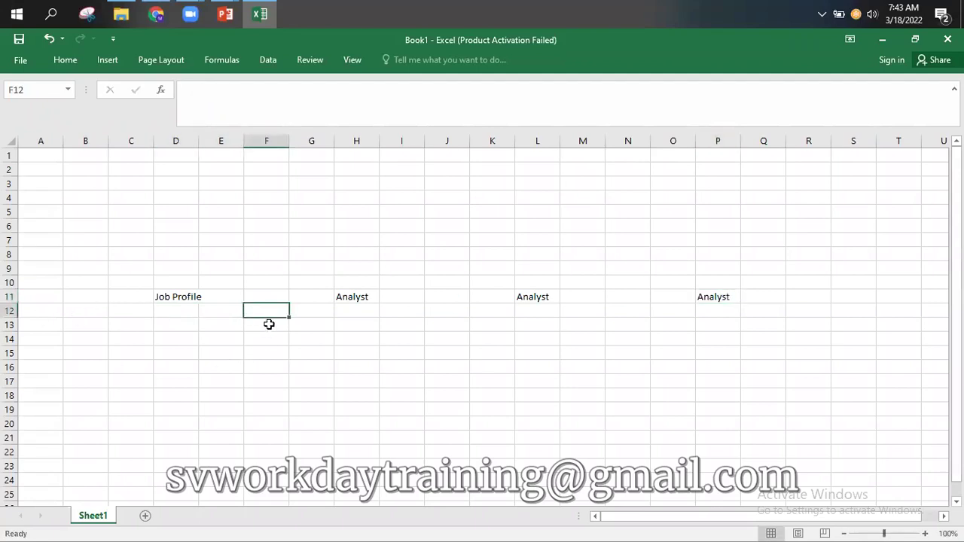
pyautogui.click(354, 296)
pyautogui.click(526, 299)
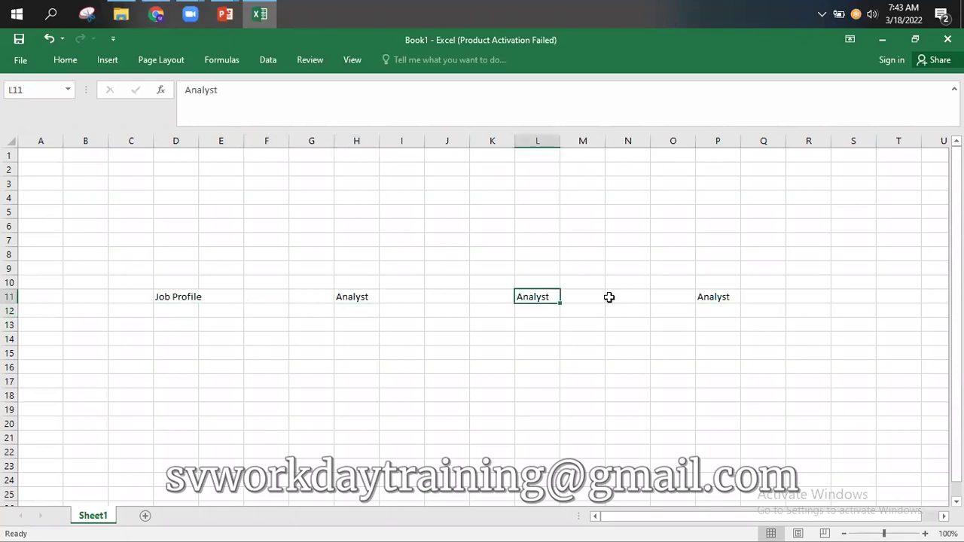
pyautogui.click(709, 298)
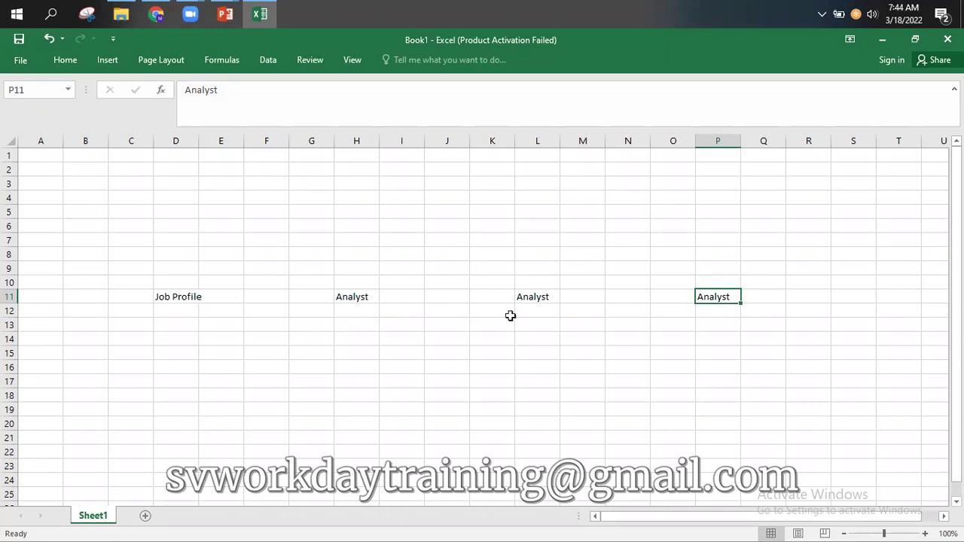
# - Enter the row label "Job Family" in cell D8, above the Job Profile label
pyautogui.click(161, 254)
pyautogui.write('Jo')
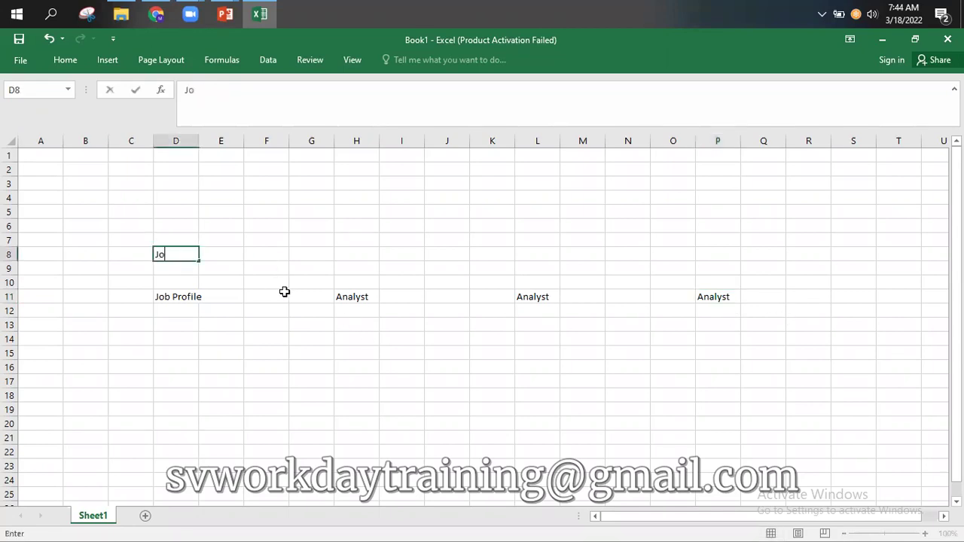
pyautogui.write('b Family')
pyautogui.hotkey('ctrl', 'Return')
# - Enter "Finanace" in cell H8 as the job family above the first Analyst
pyautogui.press('Right')
pyautogui.press('Right')
pyautogui.press('Right')
pyautogui.press('Right')
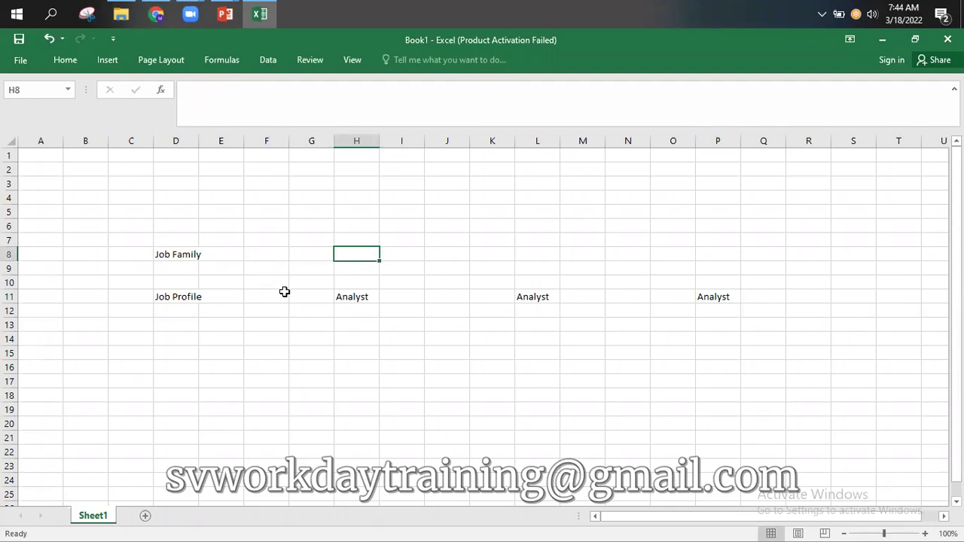
pyautogui.write('F')
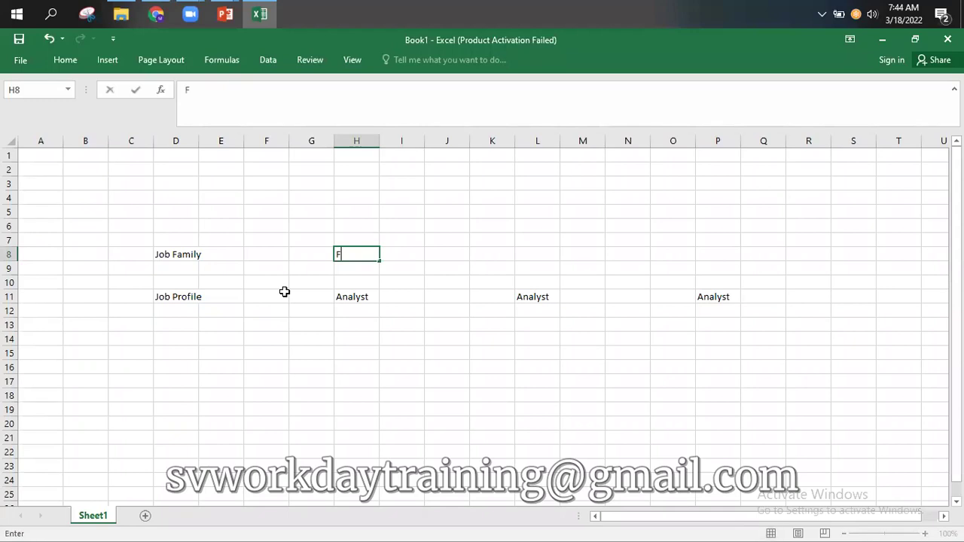
pyautogui.write('inanace')
# - Enter "Investment" in cell L8 as the job family above the second Analyst
pyautogui.press('Right')
pyautogui.press('Right')
pyautogui.press('Right')
pyautogui.press('Right')
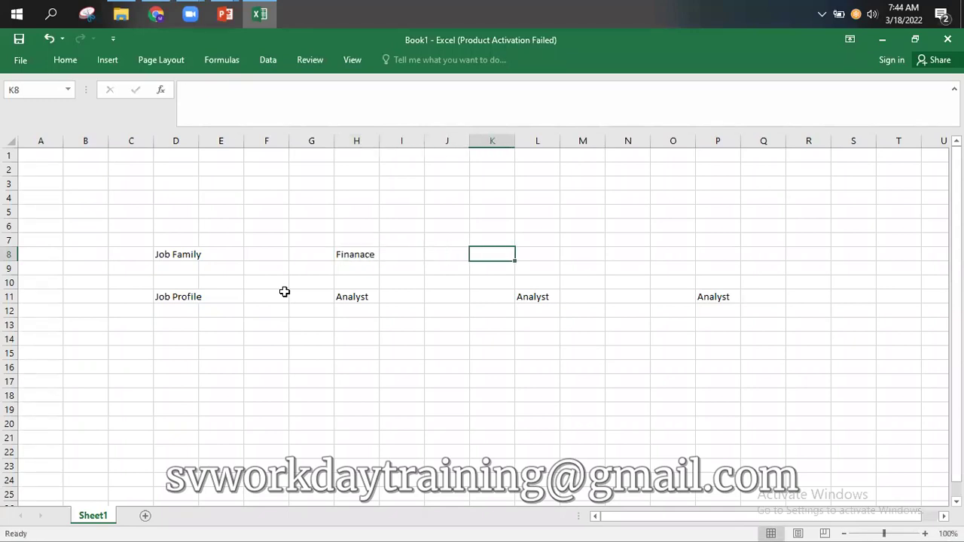
pyautogui.write('Inve')
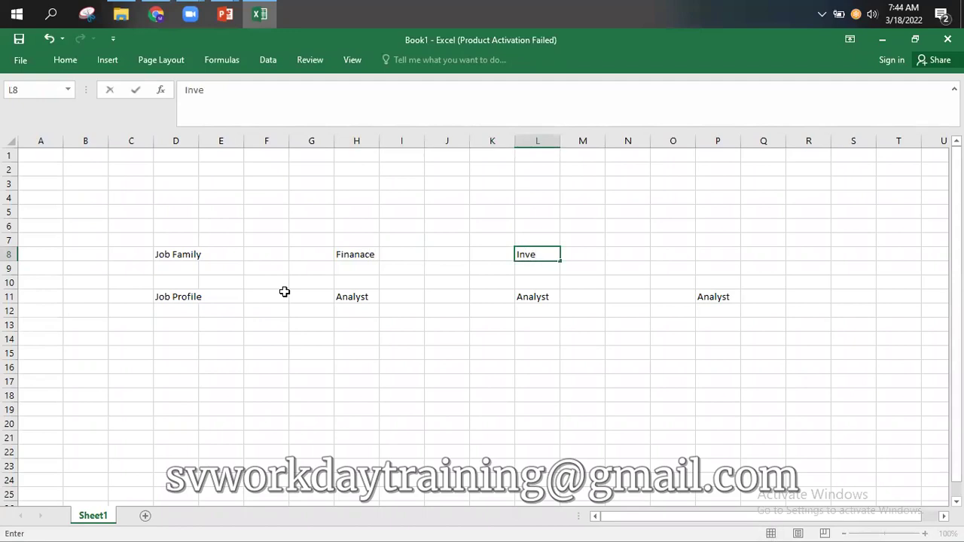
pyautogui.write('stment')
# - Enter "Sales" in cell P8 as the job family above the third Analyst
pyautogui.press('Right')
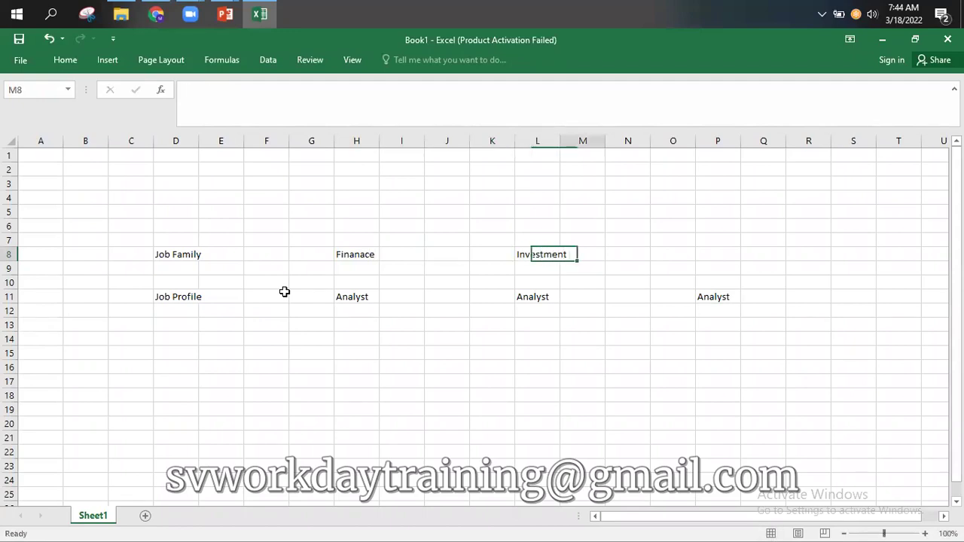
pyautogui.press('Right')
pyautogui.press('Right')
pyautogui.press('Right')
pyautogui.write('Sales')
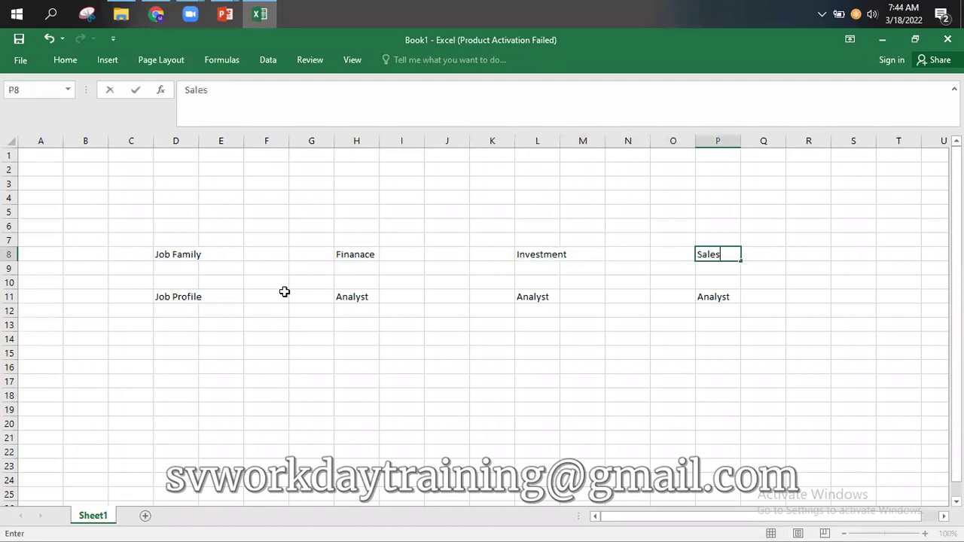
pyautogui.press('Return')
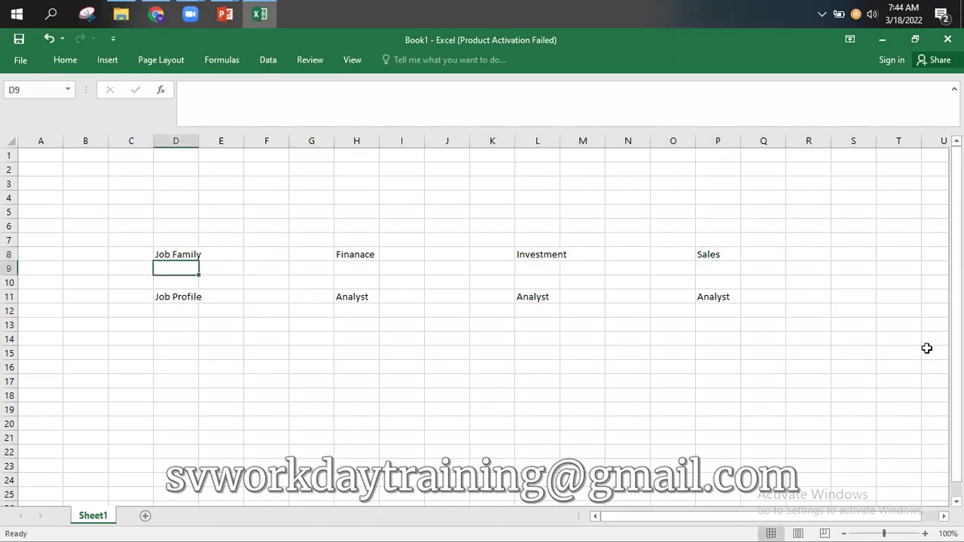
# - Enter the row label "Job Family Group" in cell D5, above the Job Family label
pyautogui.click(540, 294)
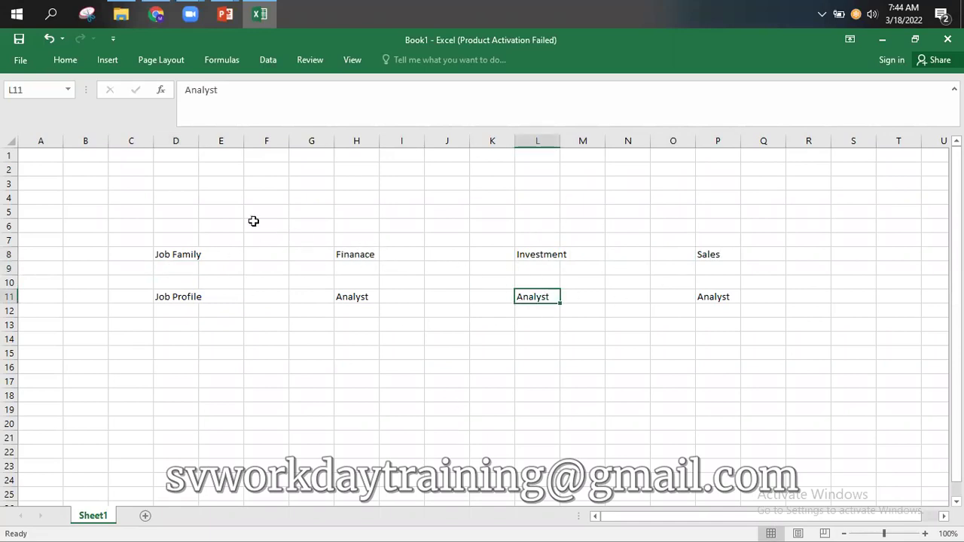
pyautogui.click(170, 212)
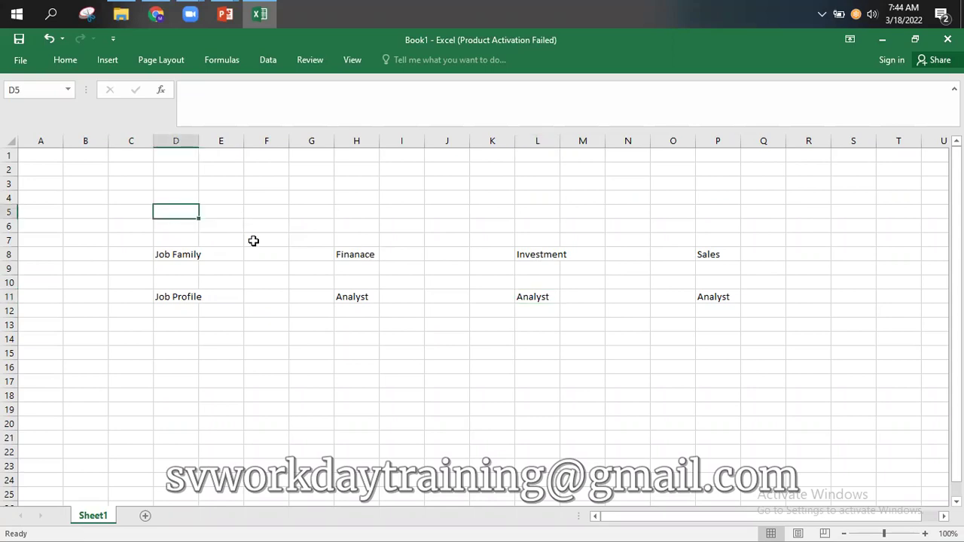
pyautogui.write('Job Family')
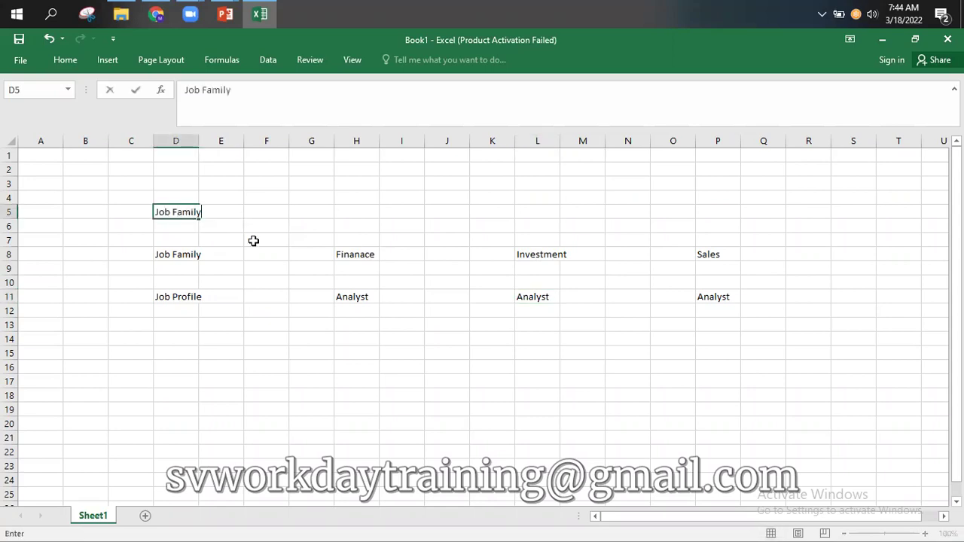
pyautogui.write(' Group')
pyautogui.click(366, 327)
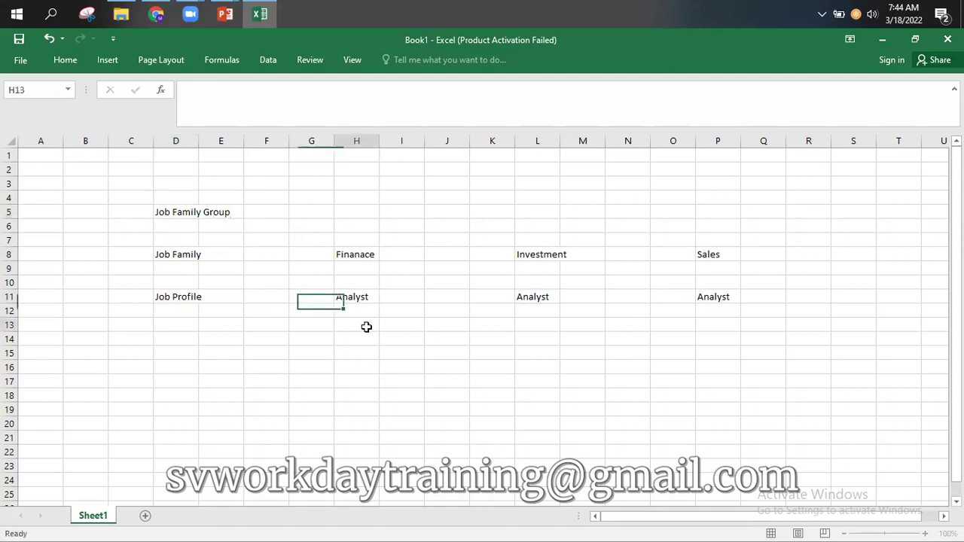
# - Enter "Business Operation" in cell J5 as the job family group covering the first two job families
pyautogui.click(359, 256)
pyautogui.click(541, 259)
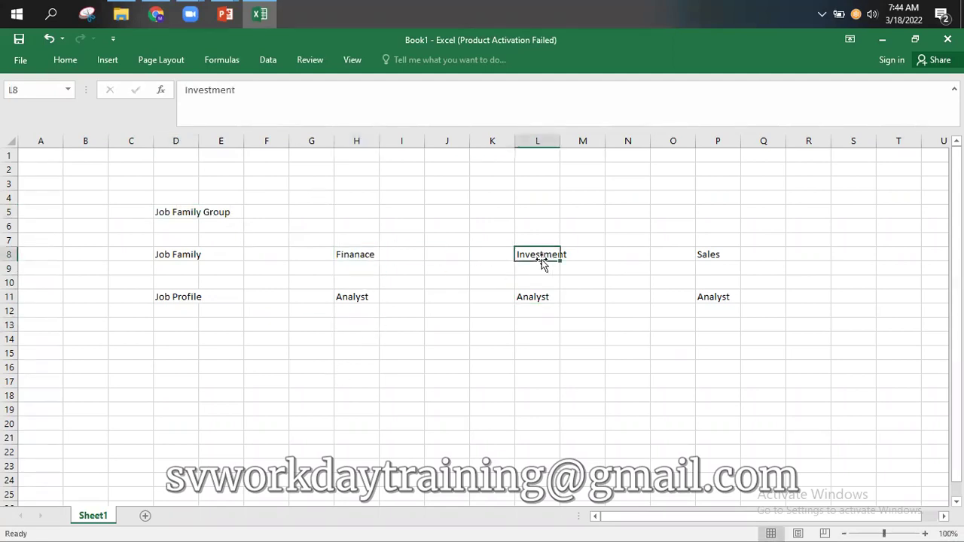
pyautogui.click(437, 211)
pyautogui.write('Bus')
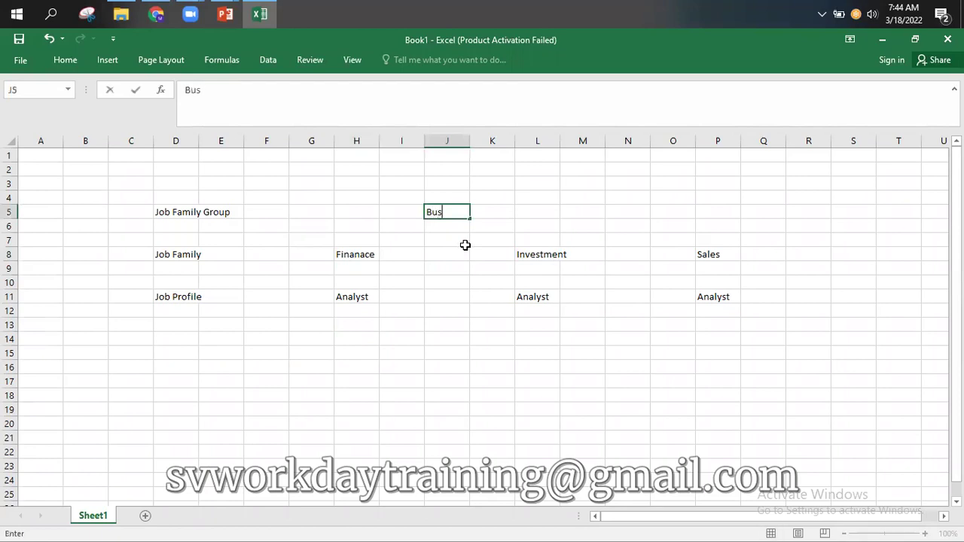
pyautogui.write('iness Operation')
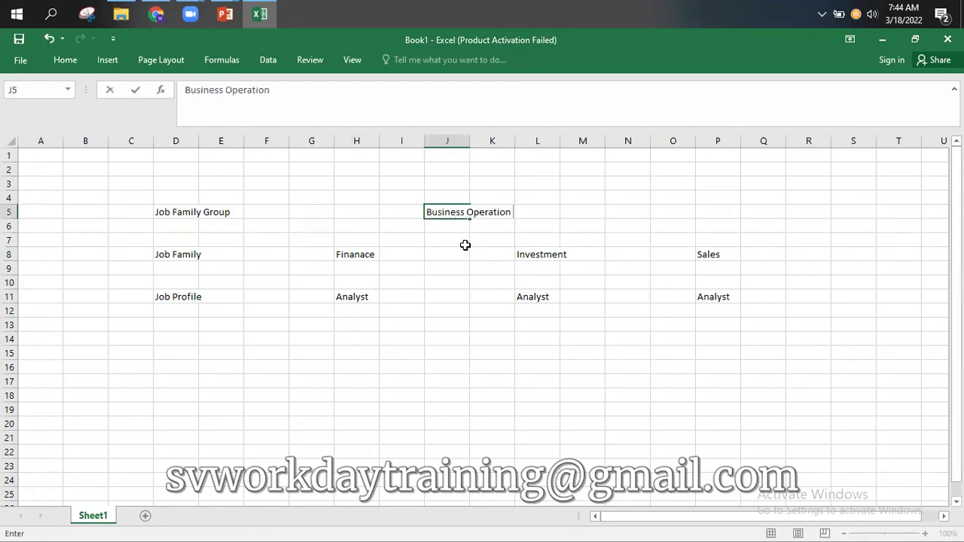
# - Enter "Marketing" in cell P5 as the job family group above Sales
pyautogui.click(701, 213)
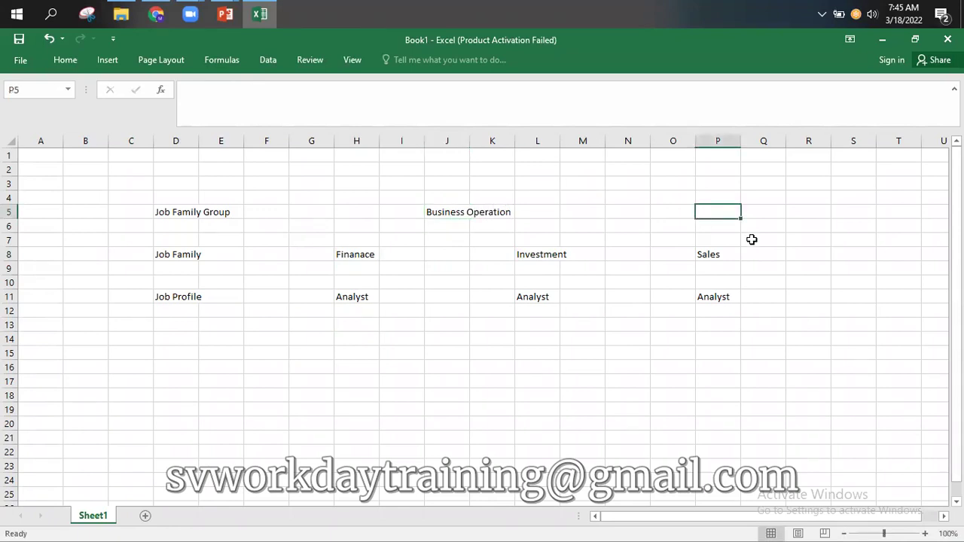
pyautogui.write('Mar')
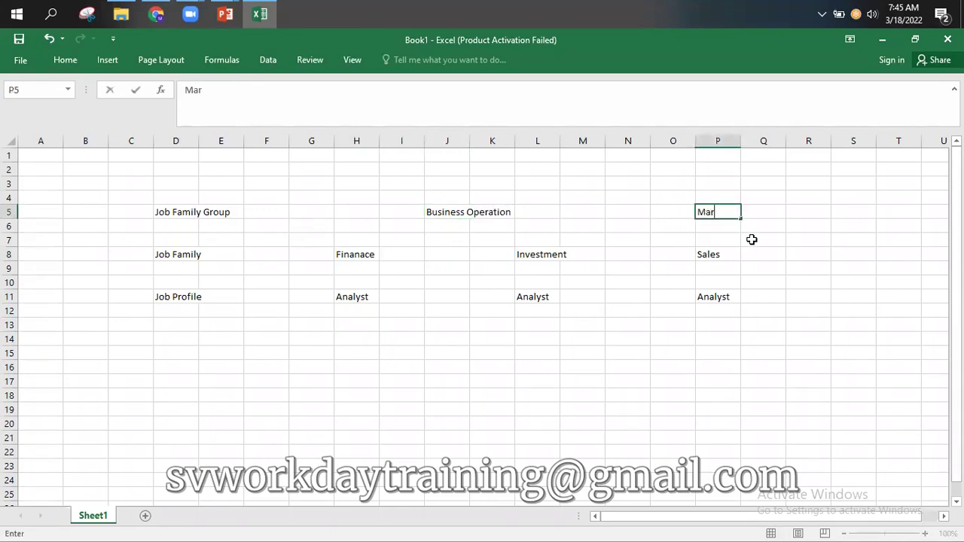
pyautogui.write('keting')
pyautogui.press('Return')
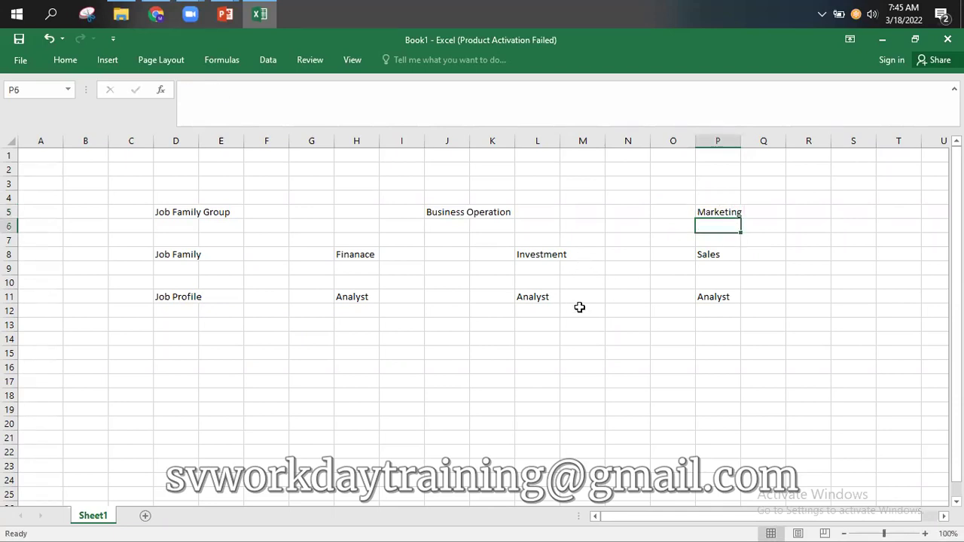
# - Review how the Analyst job profiles in row 11 relate to the job families above them in row 8
pyautogui.moveTo(343, 297); pyautogui.dragTo(753, 306)
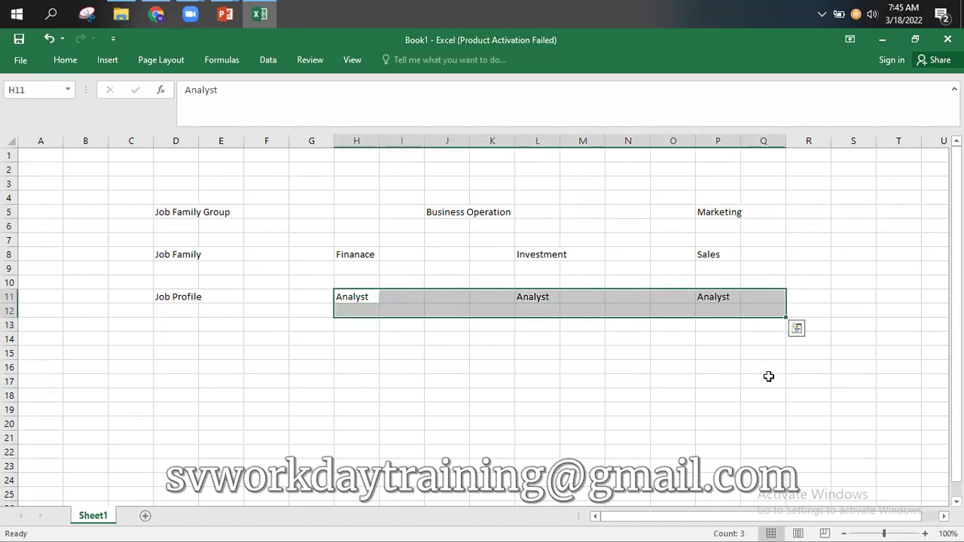
pyautogui.click(390, 338)
pyautogui.click(354, 297)
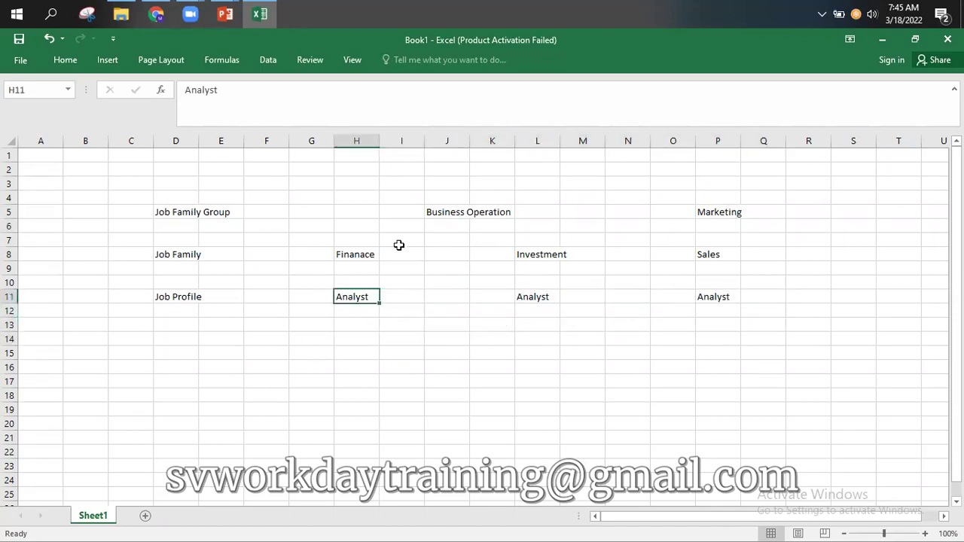
pyautogui.click(351, 256)
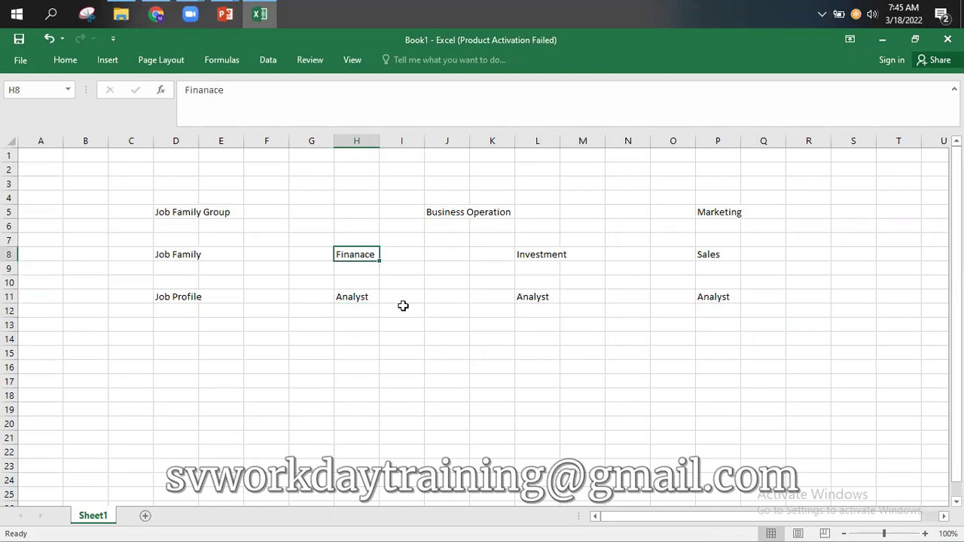
pyautogui.click(540, 296)
pyautogui.click(550, 251)
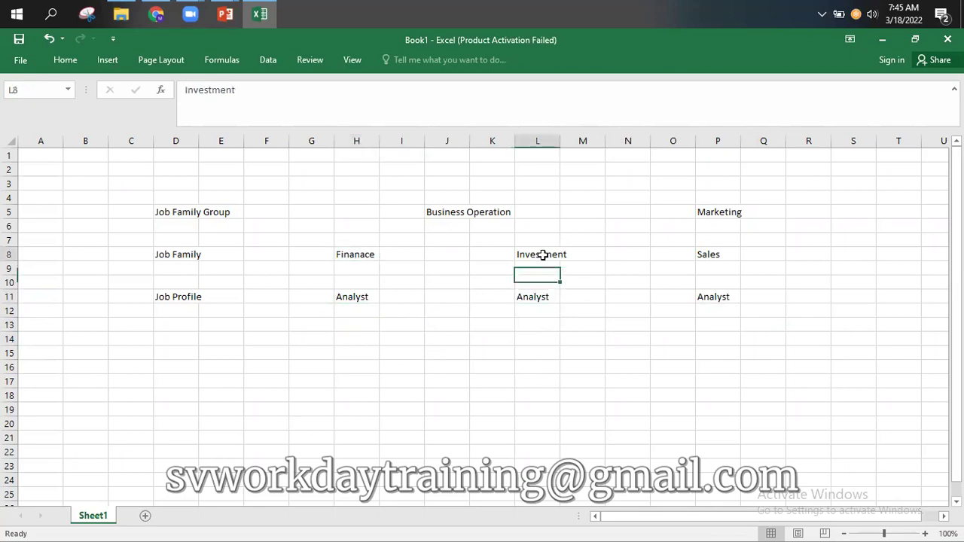
pyautogui.click(351, 254)
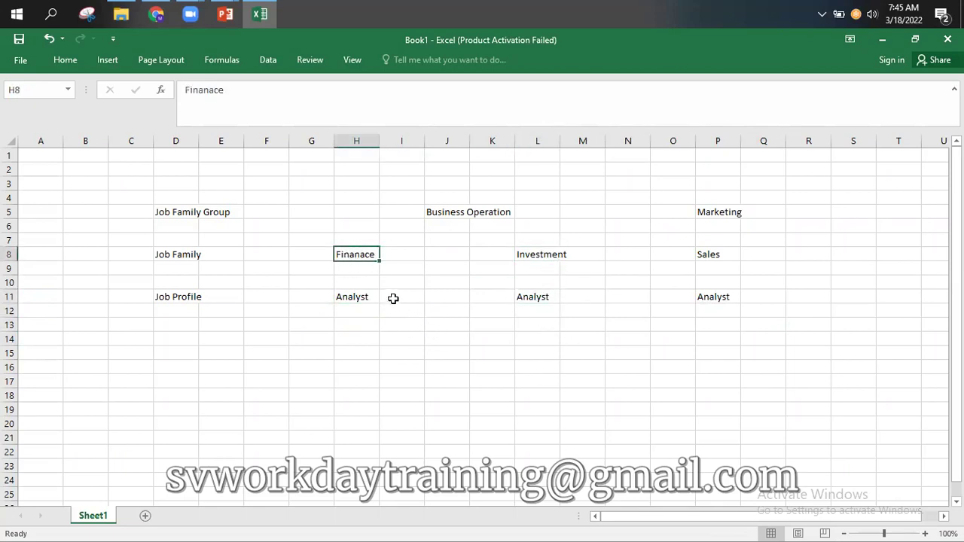
pyautogui.click(394, 298)
pyautogui.click(343, 308)
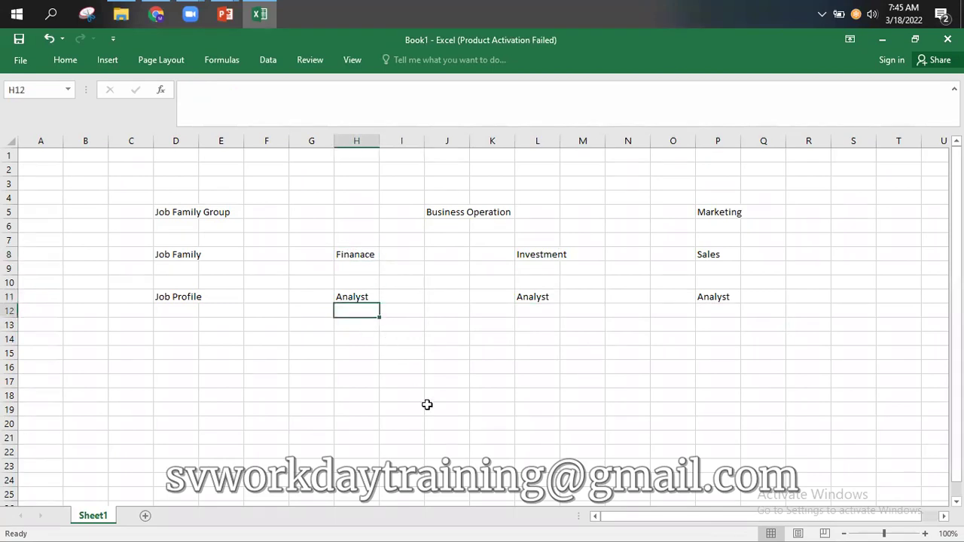
# - Enter "Asssociates" in H12 and "Sr. Manager" in H13 as further job profiles below the Finanace column's Analyst
pyautogui.write('Asssociates')
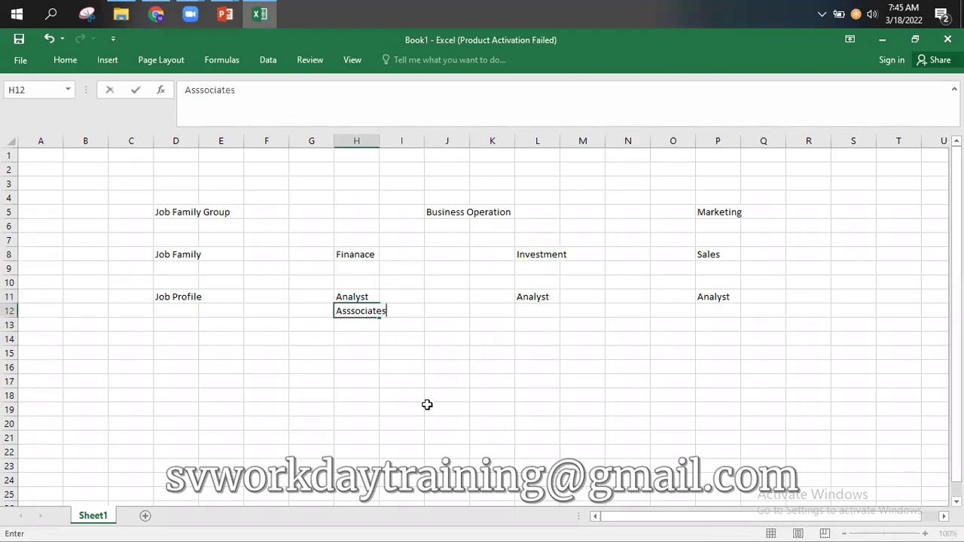
pyautogui.press('Return')
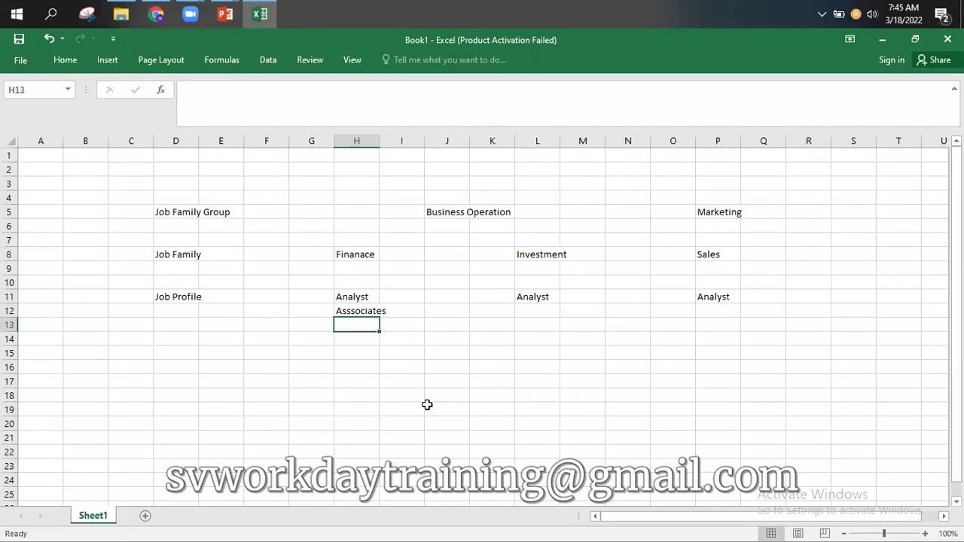
pyautogui.write('Sr')
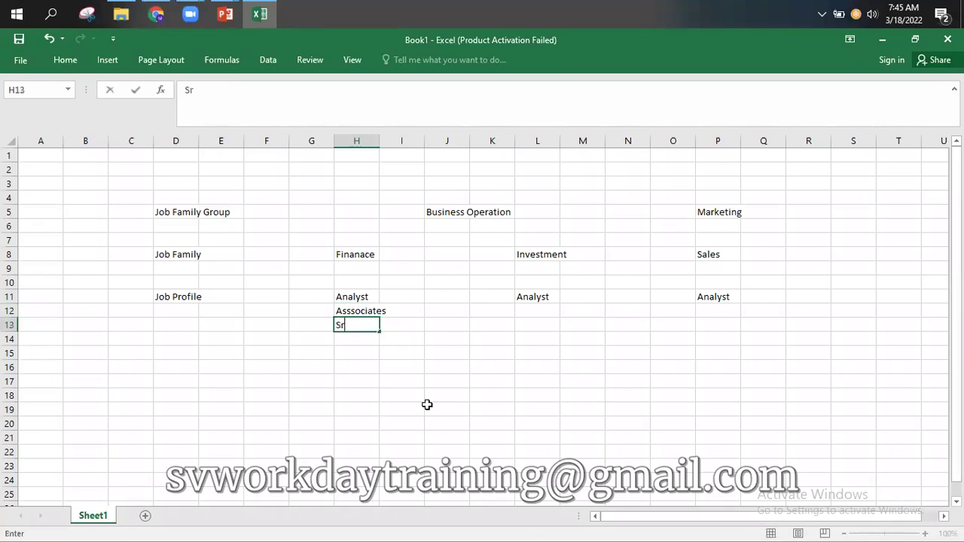
pyautogui.write('. Manager')
pyautogui.press('Return')
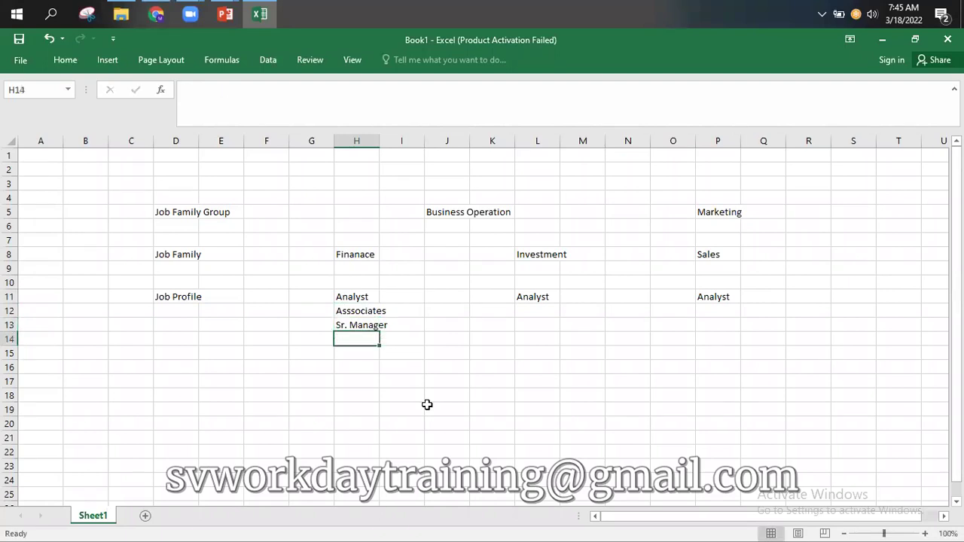
# - Review how the job profiles in columns H and L relate to the Finanace and Investment job families and the Business Operation group
pyautogui.click(356, 296)
pyautogui.click(360, 367)
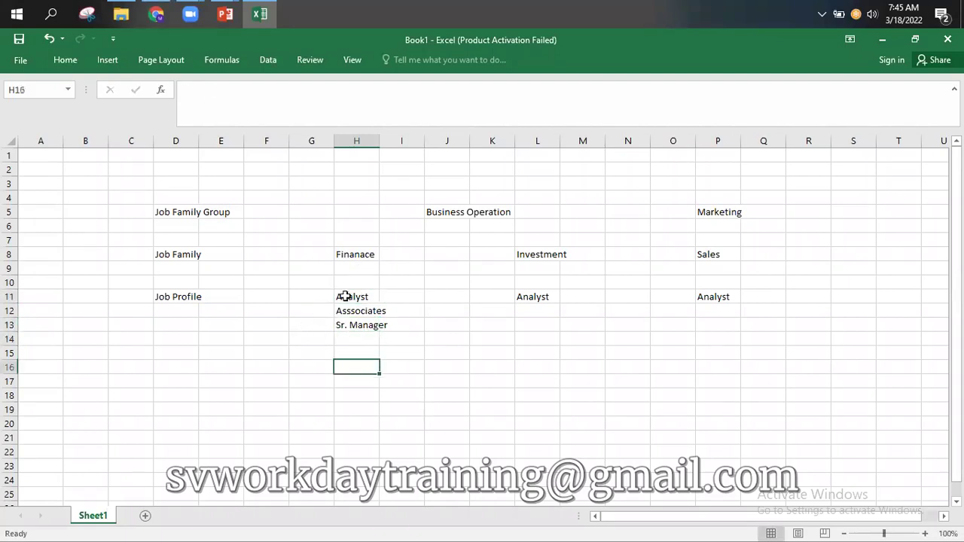
pyautogui.moveTo(345, 296); pyautogui.dragTo(347, 330)
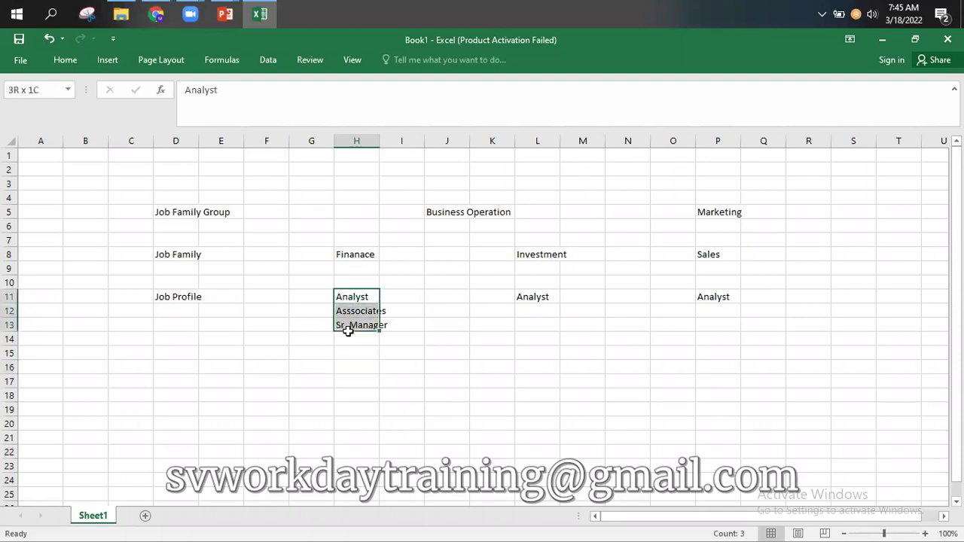
pyautogui.click(366, 254)
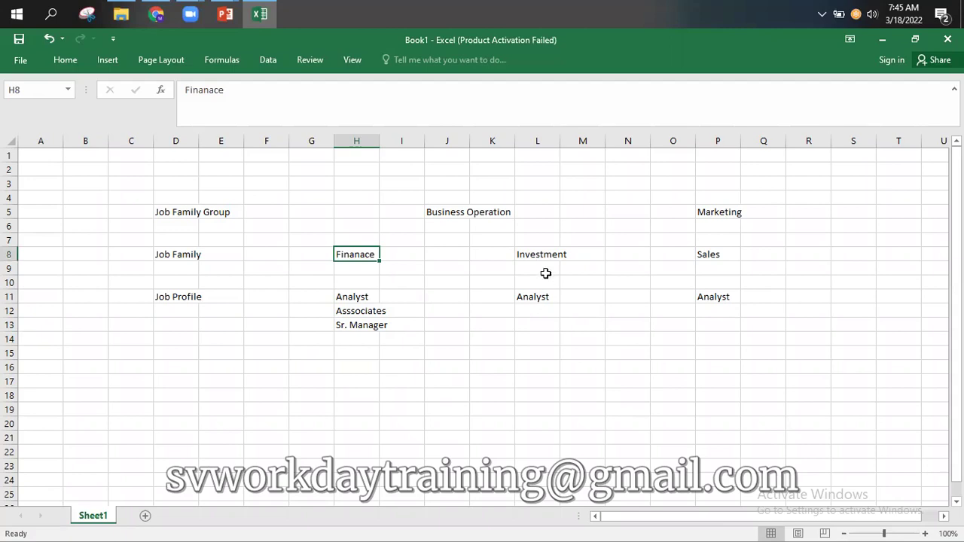
pyautogui.click(525, 299)
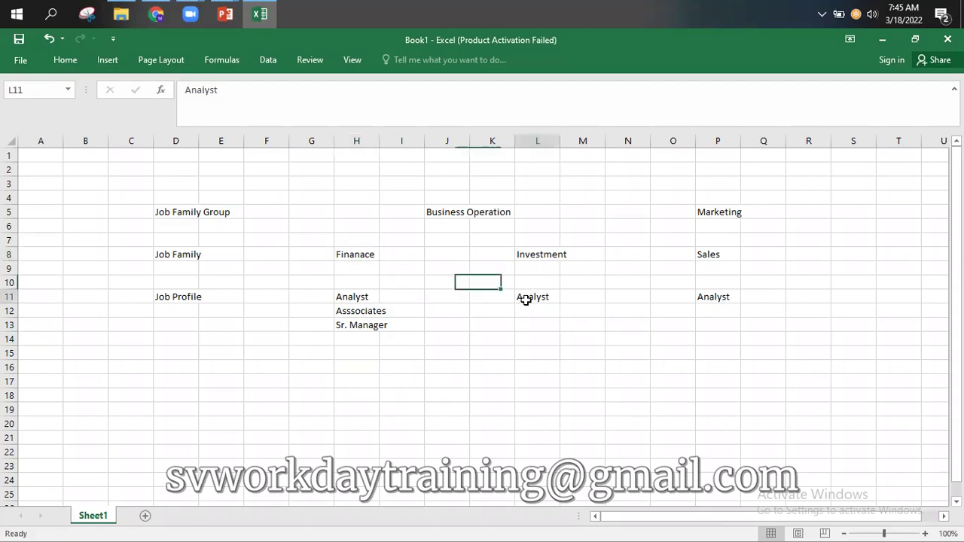
pyautogui.click(527, 250)
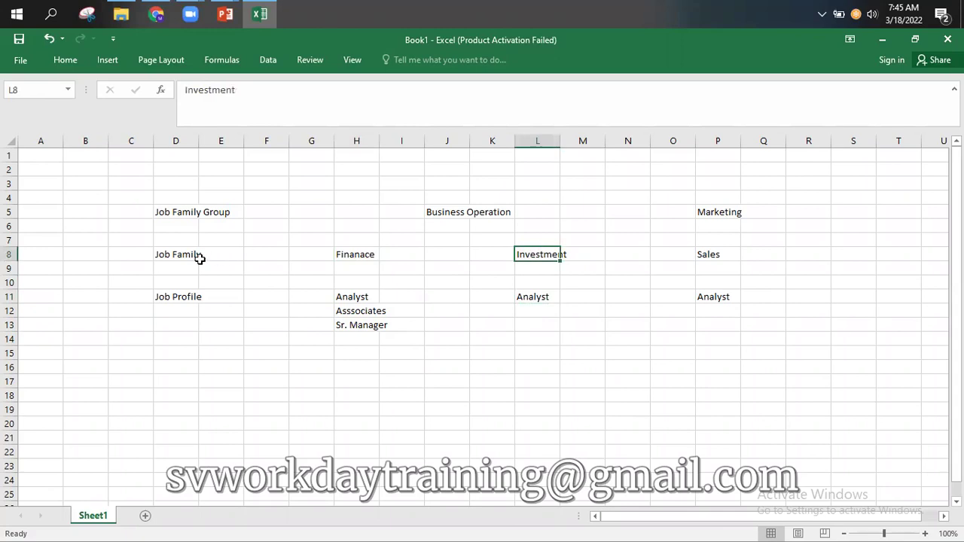
pyautogui.click(352, 255)
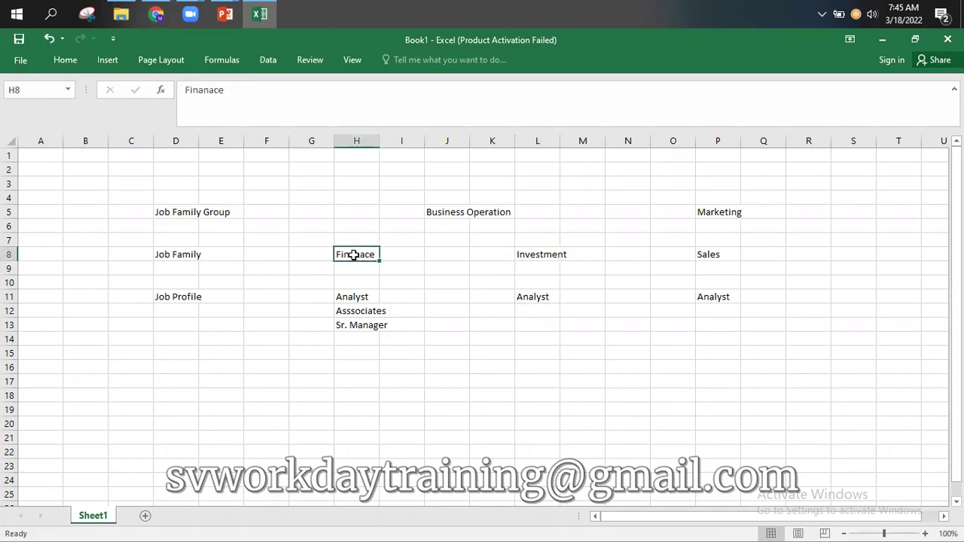
pyautogui.click(529, 254)
pyautogui.click(463, 216)
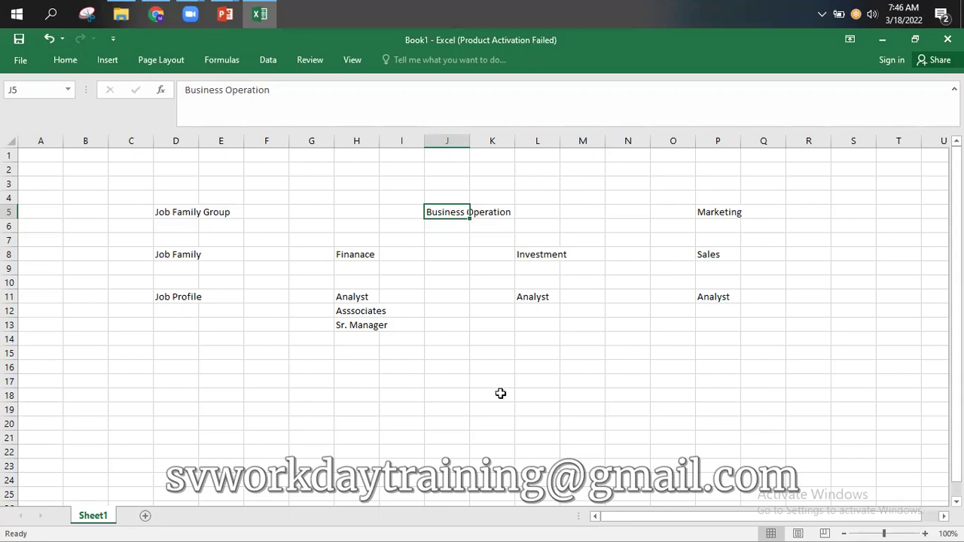
# - Examine the job family group and job family rows in C3:R8 against the block of job profiles in G11:M17
pyautogui.click(320, 238)
pyautogui.moveTo(323, 241); pyautogui.dragTo(594, 275)
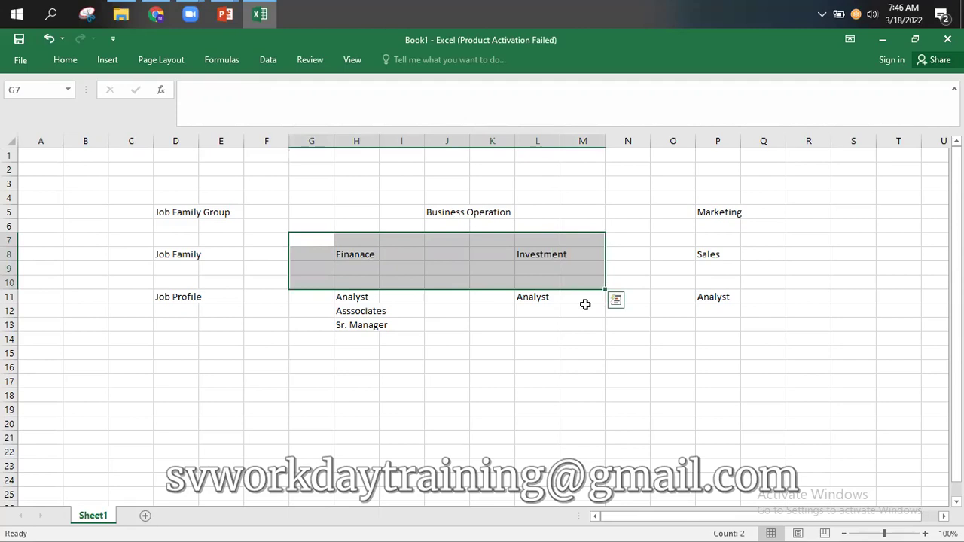
pyautogui.click(441, 358)
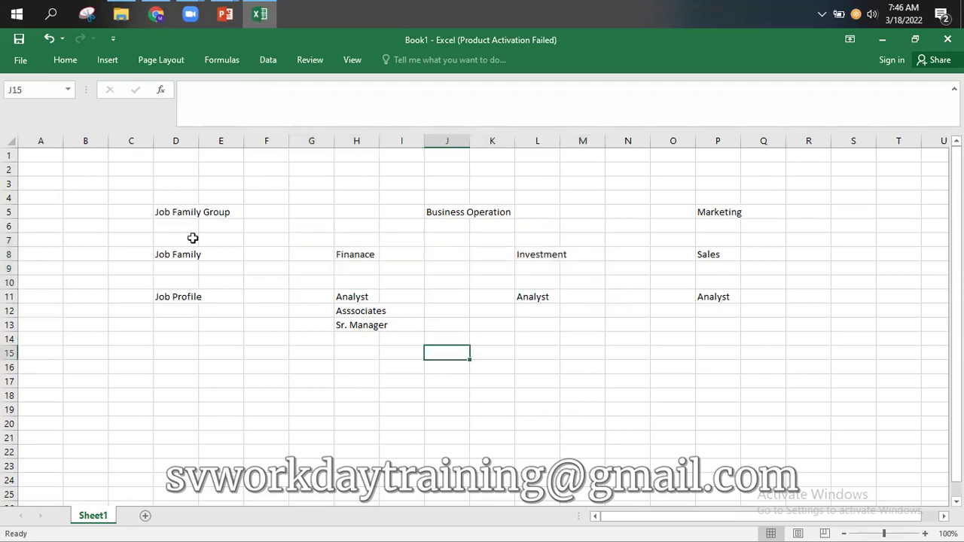
pyautogui.moveTo(133, 183); pyautogui.dragTo(827, 249)
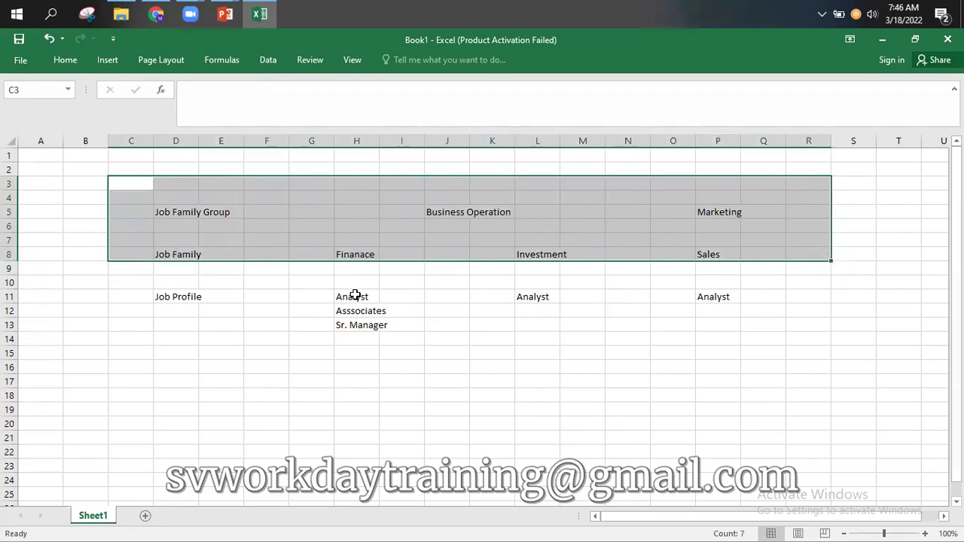
pyautogui.moveTo(355, 295); pyautogui.dragTo(357, 335)
pyautogui.click(356, 381)
pyautogui.moveTo(311, 297); pyautogui.dragTo(311, 310)
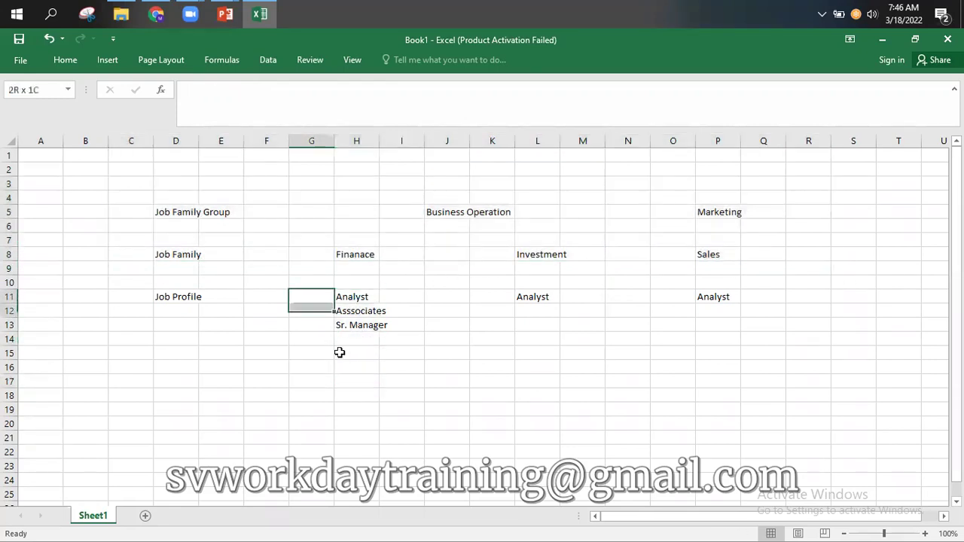
pyautogui.moveTo(340, 353); pyautogui.dragTo(562, 388)
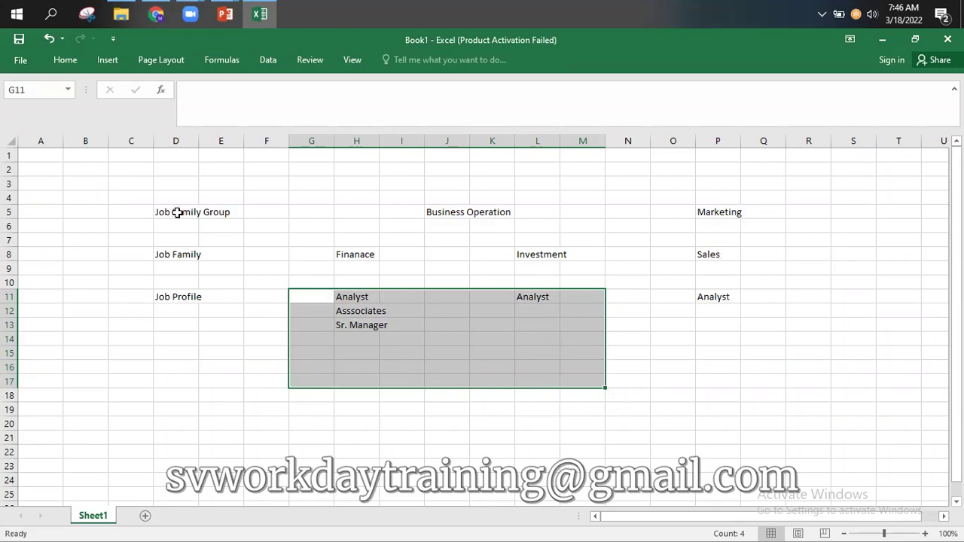
# - Clear the job family group and job family rows in the range C3:R8
pyautogui.moveTo(122, 189); pyautogui.dragTo(805, 252)
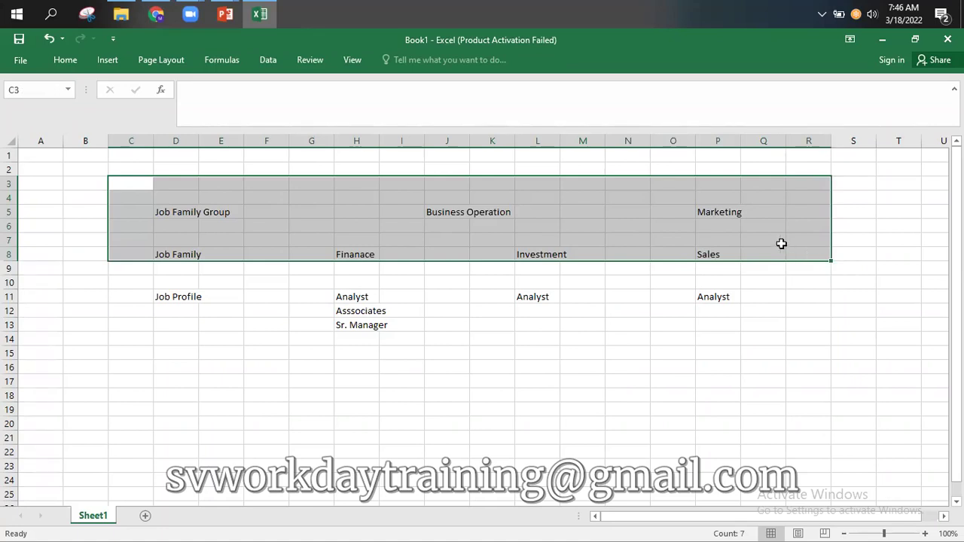
pyautogui.press('Delete')
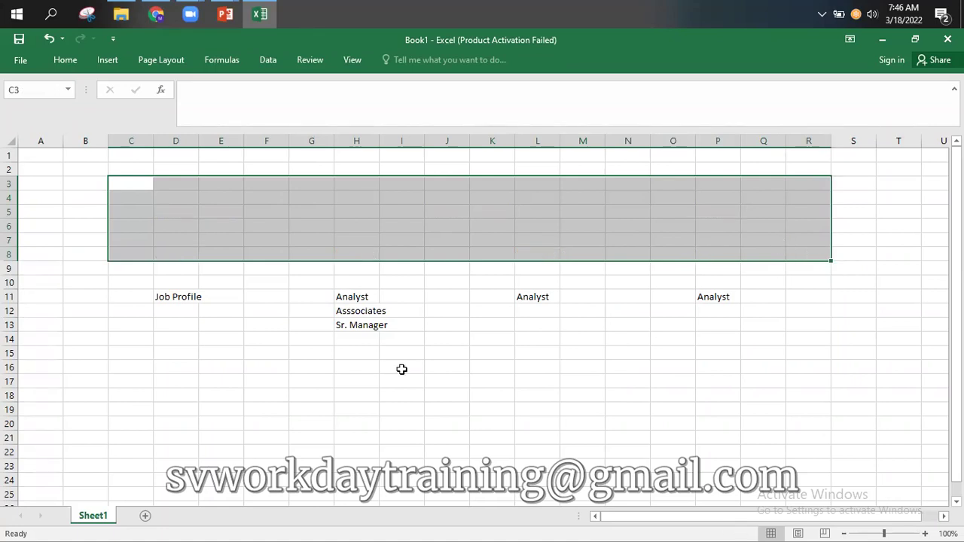
# - Enter the label "Jp =" in cell G17, below the job profile rows
pyautogui.click(366, 383)
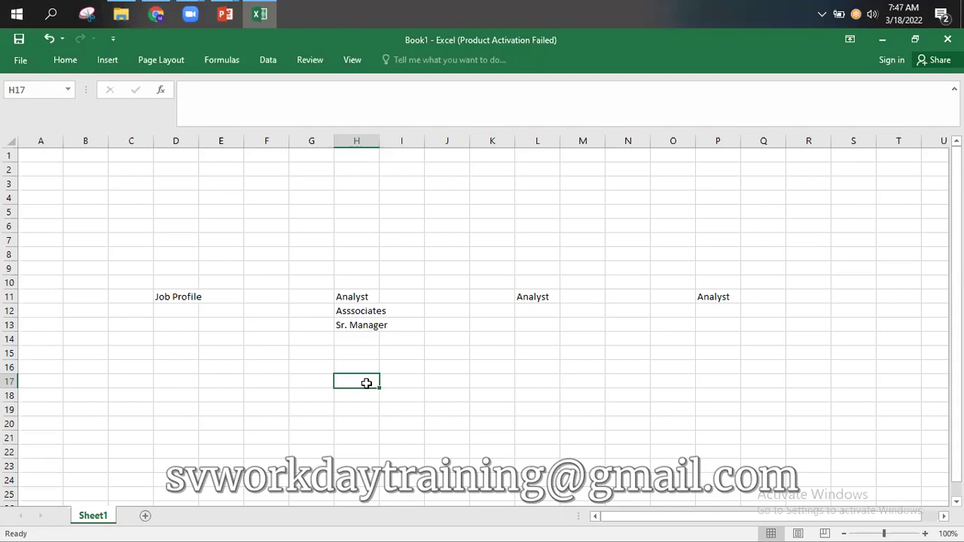
pyautogui.press('Left')
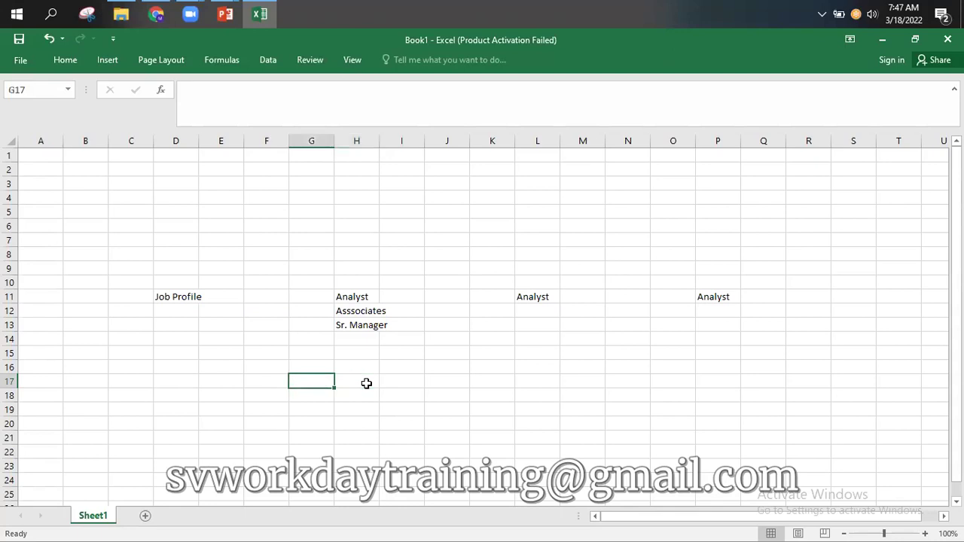
pyautogui.write('JB')
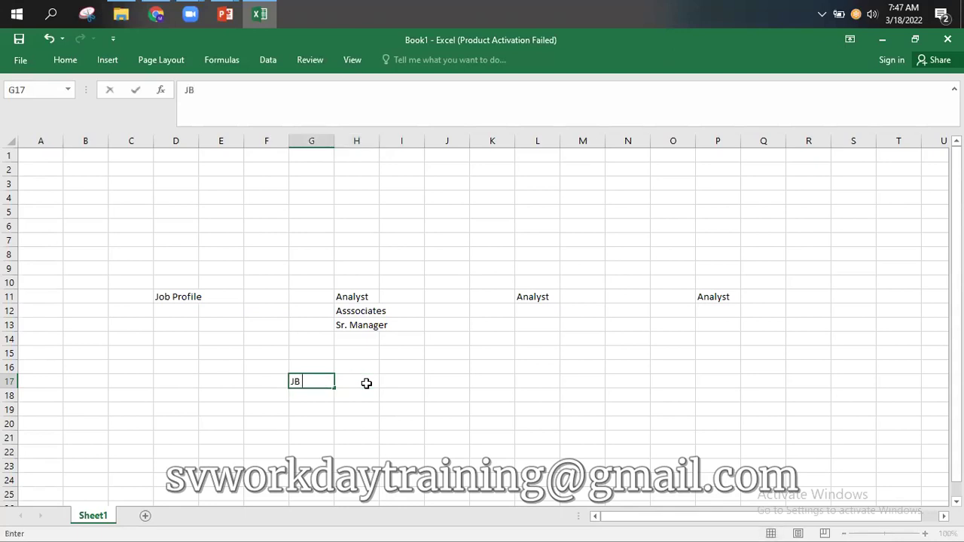
pyautogui.press('BackSpace')
pyautogui.write('p =')
# - Copy the job profiles in H11:H15 to the cells starting at H17, beside the Jp label
pyautogui.moveTo(349, 295); pyautogui.dragTo(370, 353)
pyautogui.hotkey('ctrl', 'c')
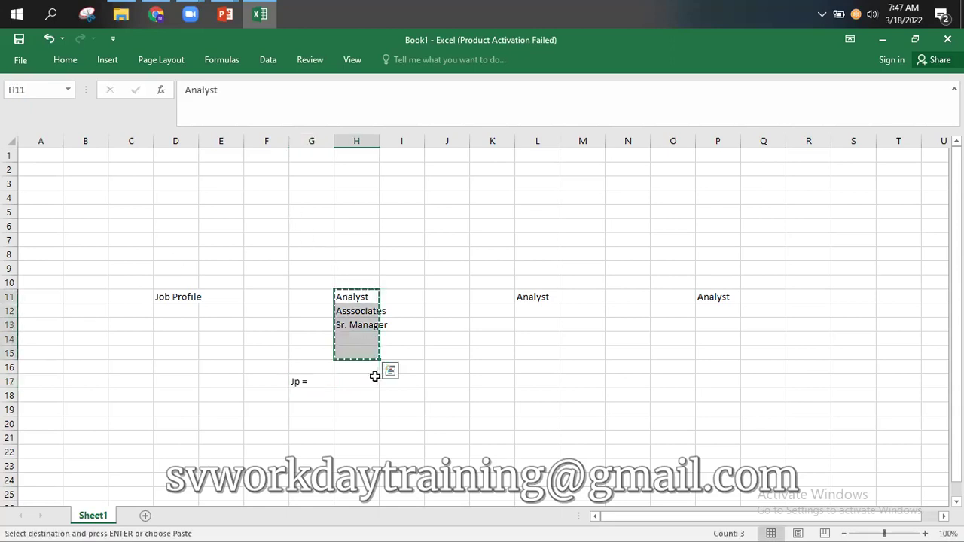
pyautogui.click(376, 384)
pyautogui.hotkey('ctrl', 'v')
# - Copy the Analyst job profile from L11 into H20, at the end of the Jp list
pyautogui.click(535, 299)
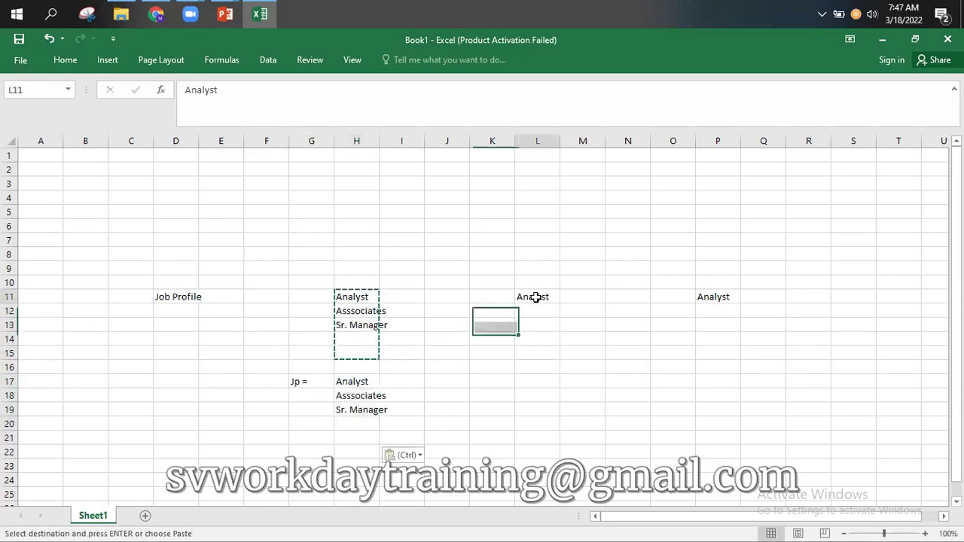
pyautogui.hotkey('ctrl', 'c')
pyautogui.click(355, 424)
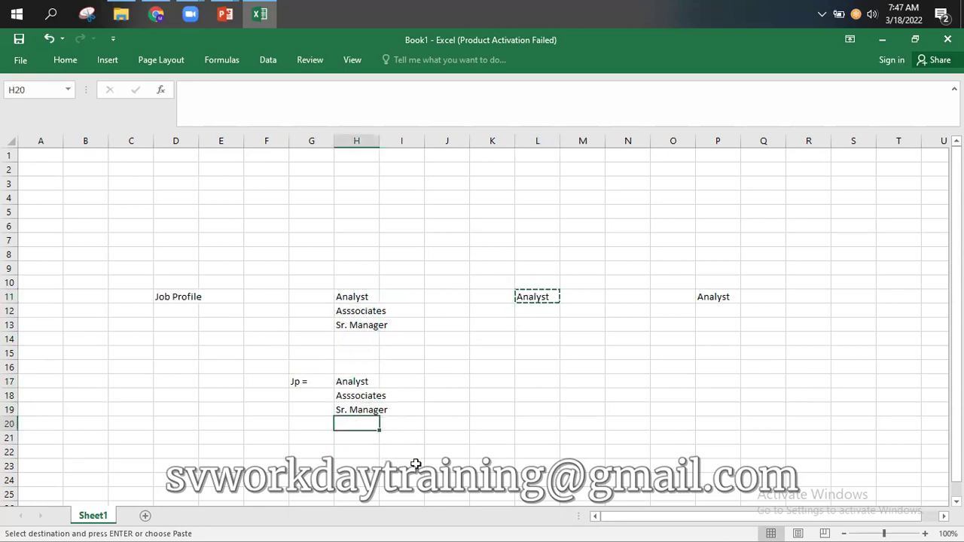
pyautogui.hotkey('ctrl', 'v')
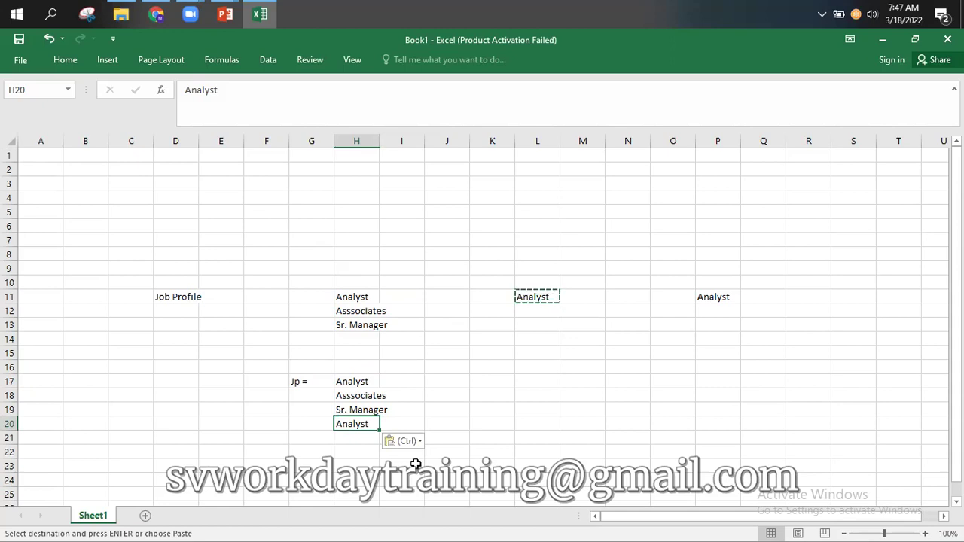
# - Enter "Consultant" in cell L12, below the Analyst profile in column L
pyautogui.click(534, 324)
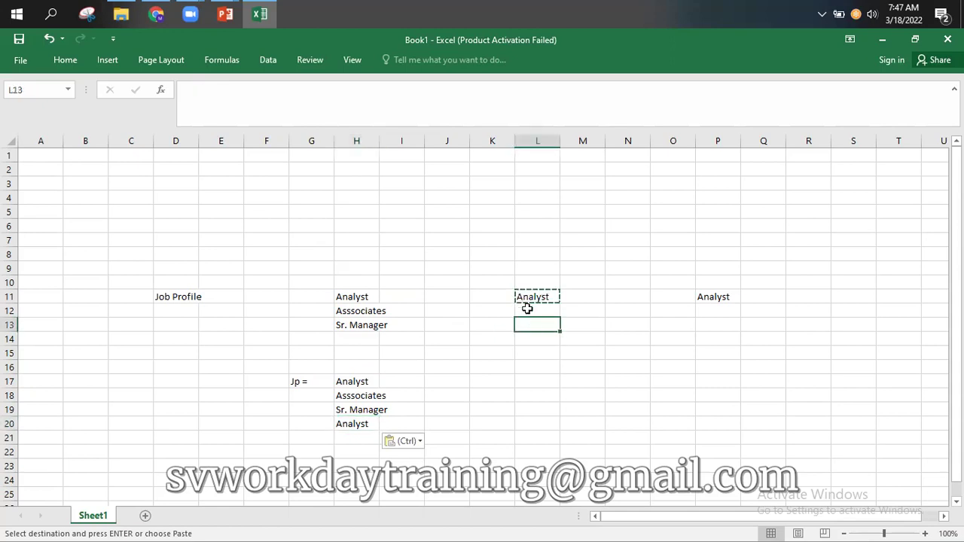
pyautogui.click(527, 308)
pyautogui.press('Escape')
pyautogui.write('Consu')
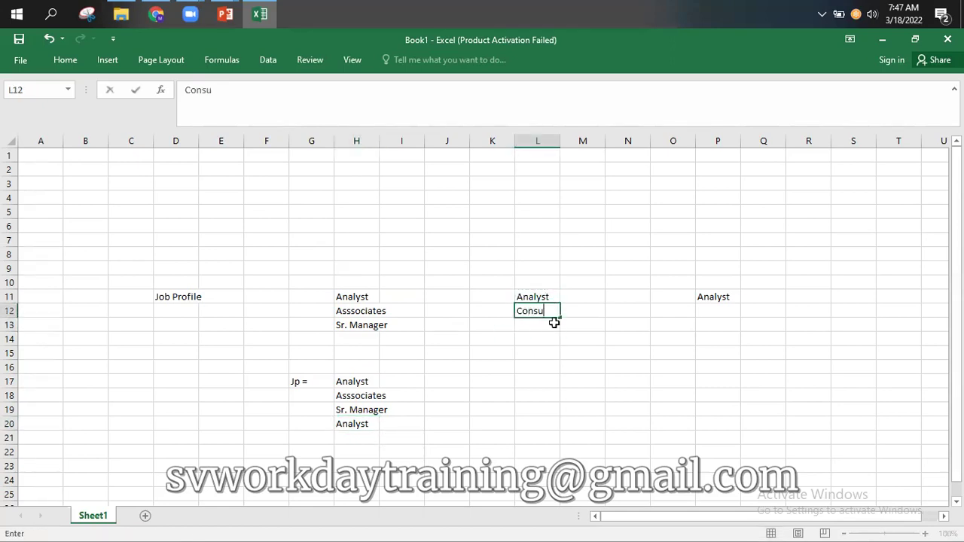
pyautogui.write('ltant')
pyautogui.press('Return')
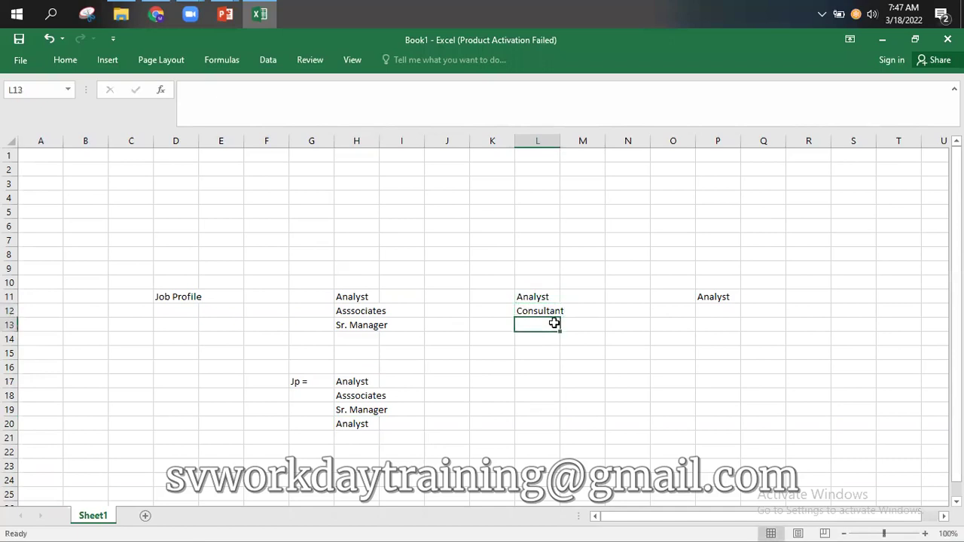
pyautogui.click(359, 438)
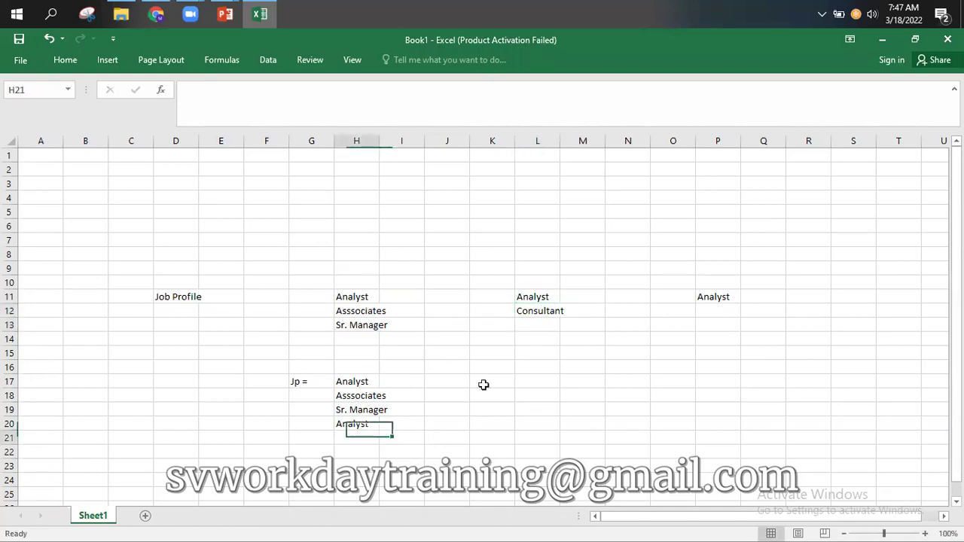
pyautogui.click(546, 314)
pyautogui.click(355, 440)
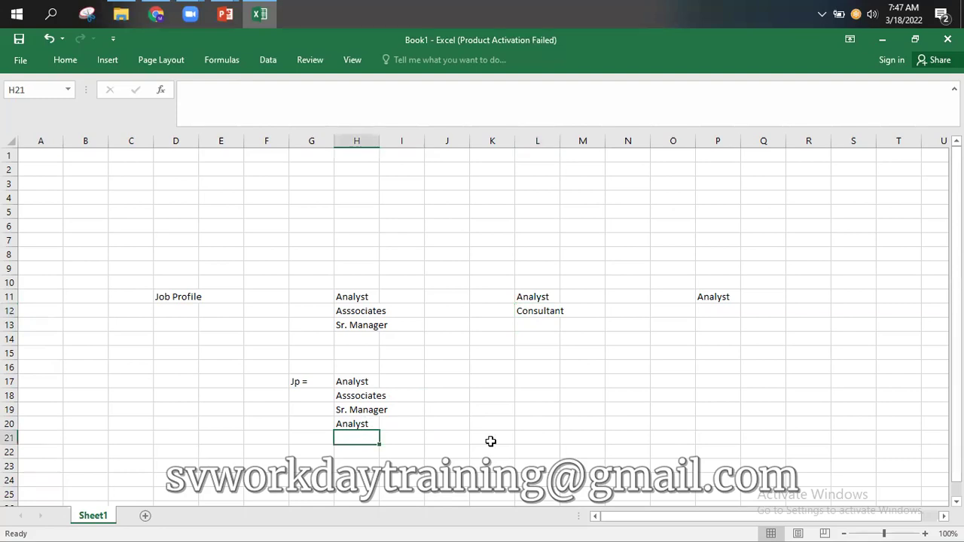
pyautogui.click(539, 313)
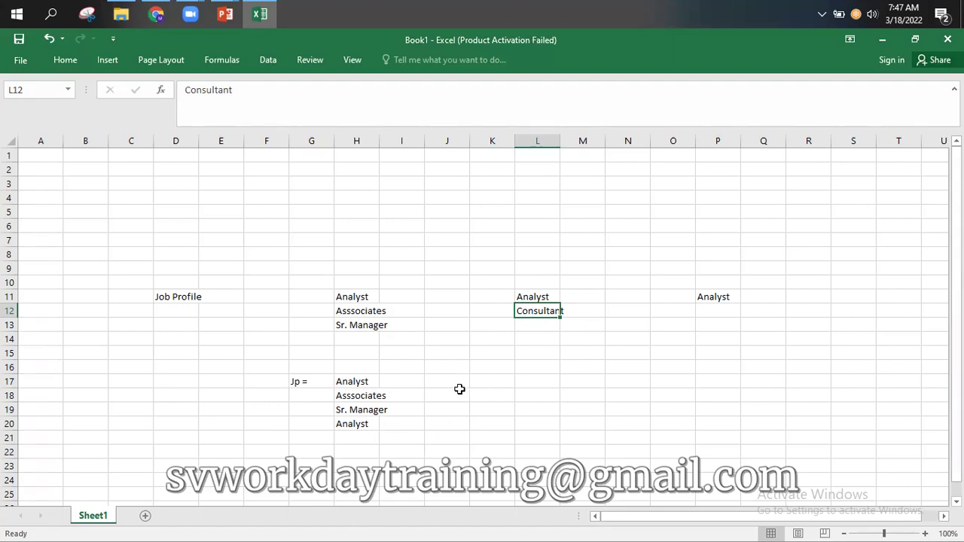
# - Undo the recent edits back through the clearing of the job family group and job family rows
pyautogui.hotkey('ctrl', 'z')
pyautogui.hotkey('ctrl', 'z')
pyautogui.hotkey('ctrl', 'z')
pyautogui.hotkey('ctrl', 'z')
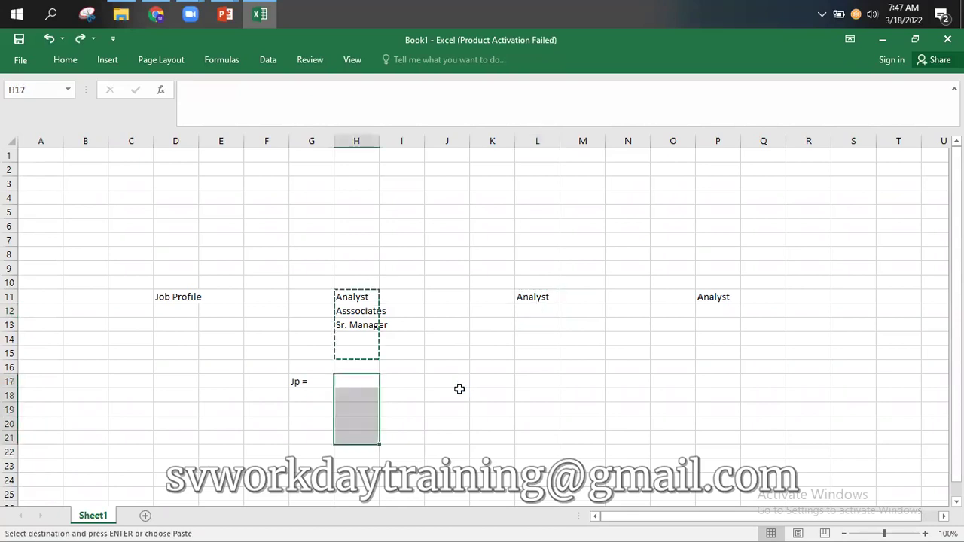
pyautogui.hotkey('ctrl', 'z')
pyautogui.hotkey('ctrl', 'z')
pyautogui.click(450, 395)
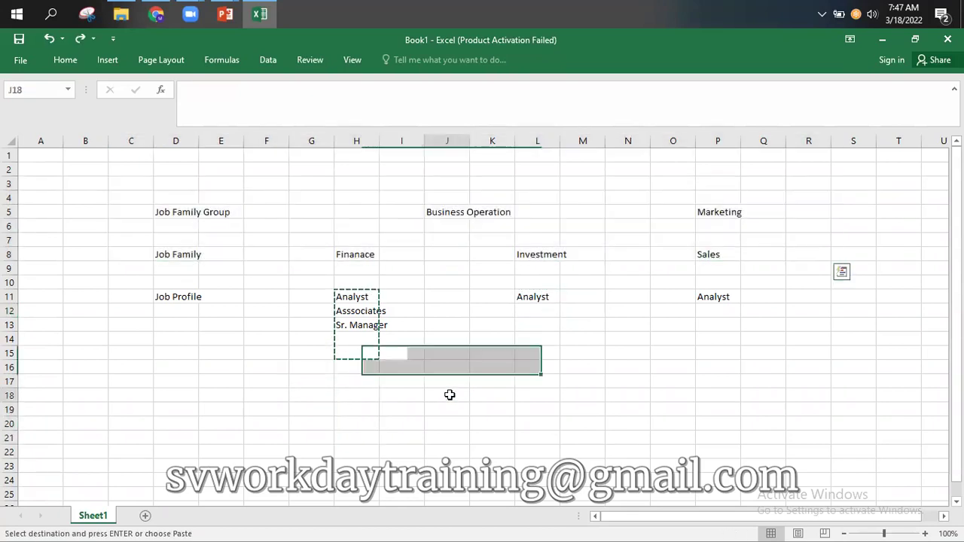
pyautogui.click(179, 253)
pyautogui.click(198, 211)
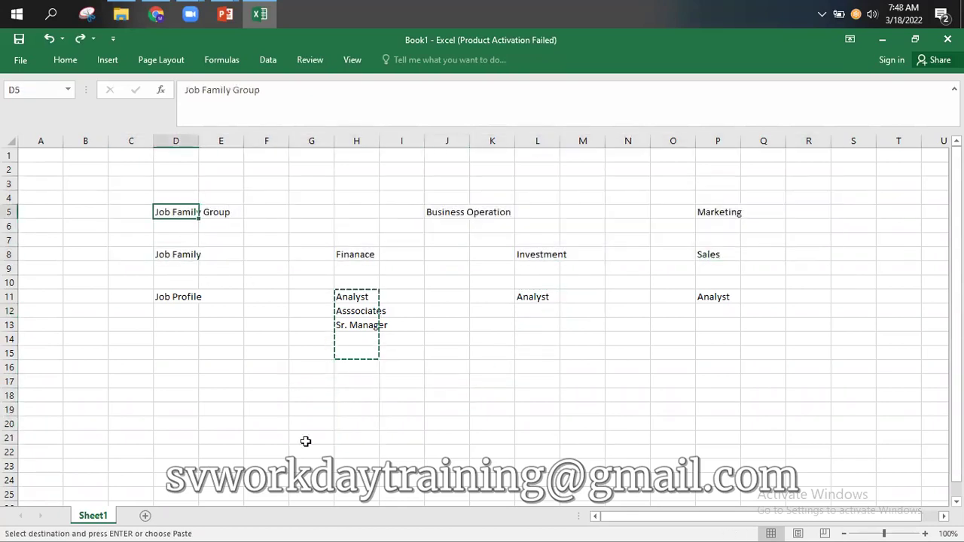
pyautogui.click(232, 407)
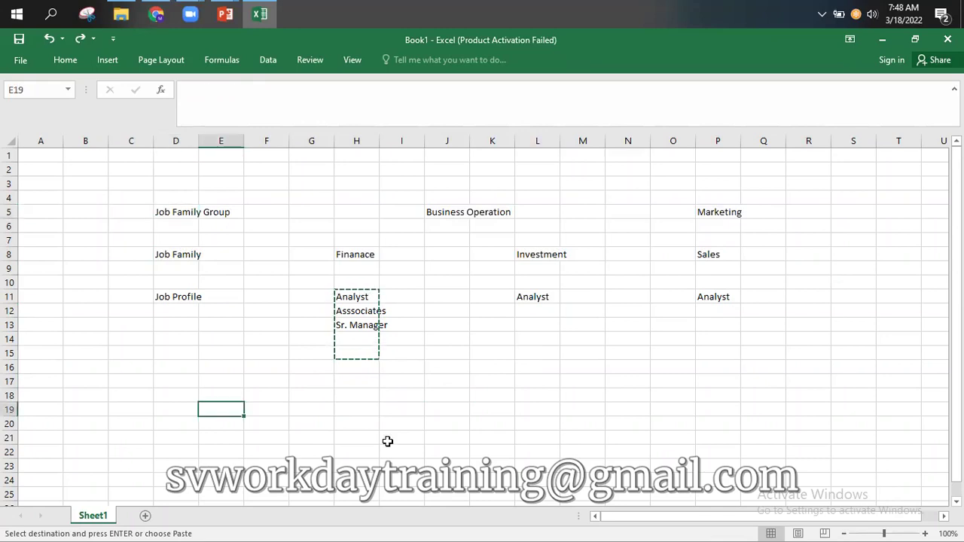
# - Enter the label "Job Family" in cell E19, below the hierarchy
pyautogui.write('Job ')
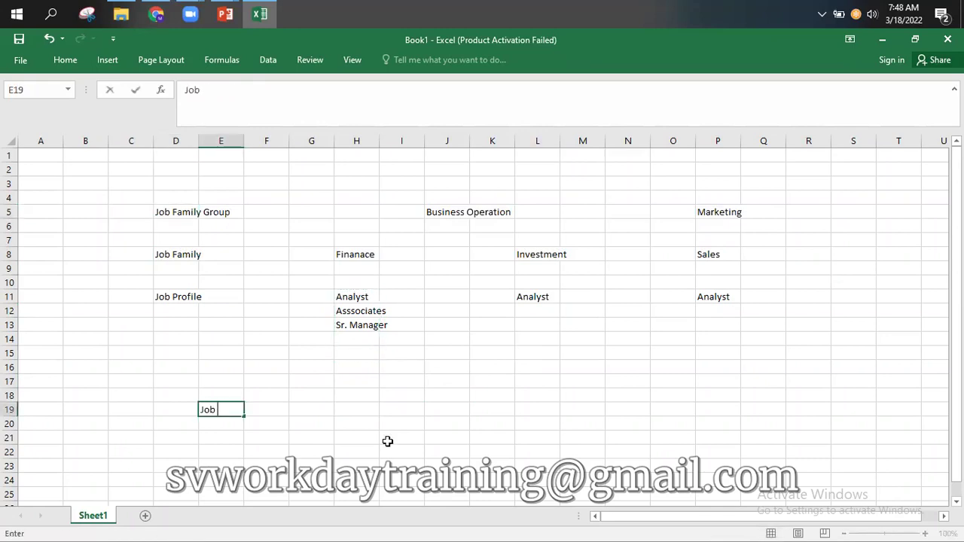
pyautogui.write('Family')
pyautogui.press('Tab')
pyautogui.press('Tab')
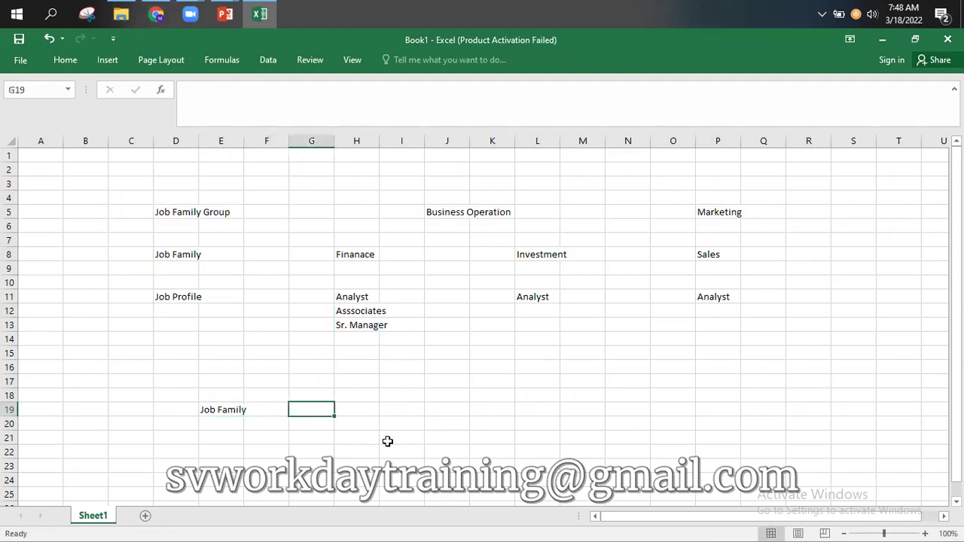
# - Enter "Finanace\" in H19 and "Investment" in H20, beside the lower Job Family label
pyautogui.press('Tab')
pyautogui.write('D')
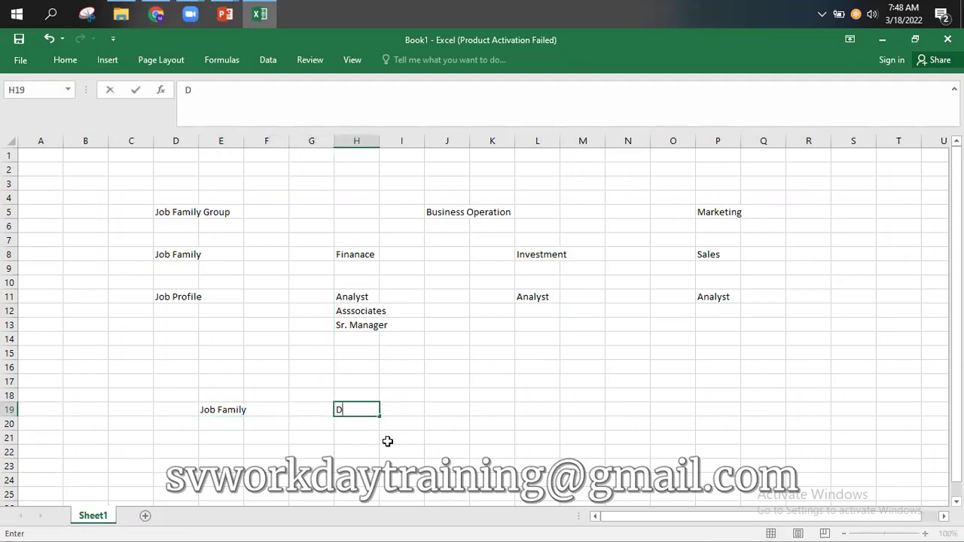
pyautogui.press('Home')
pyautogui.click(366, 426)
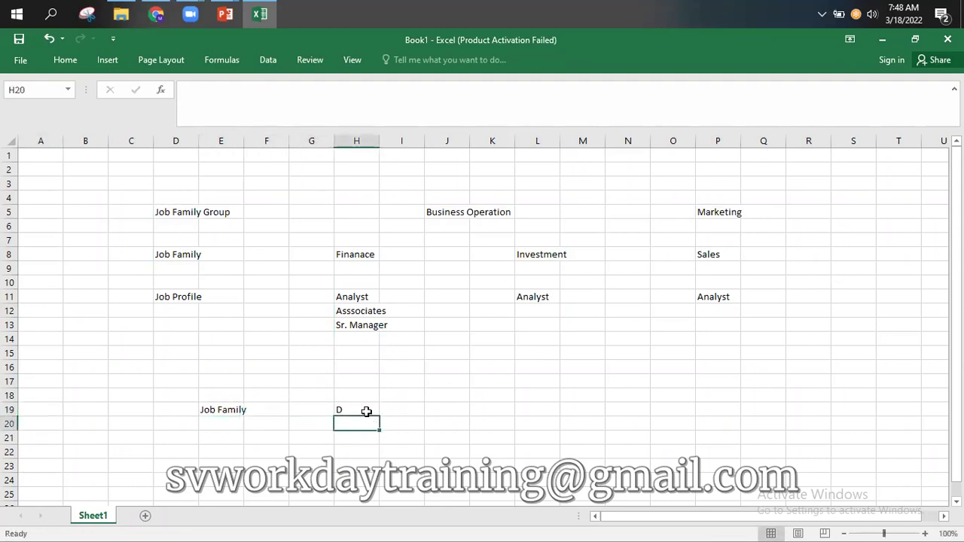
pyautogui.click(366, 411)
pyautogui.write('Fin')
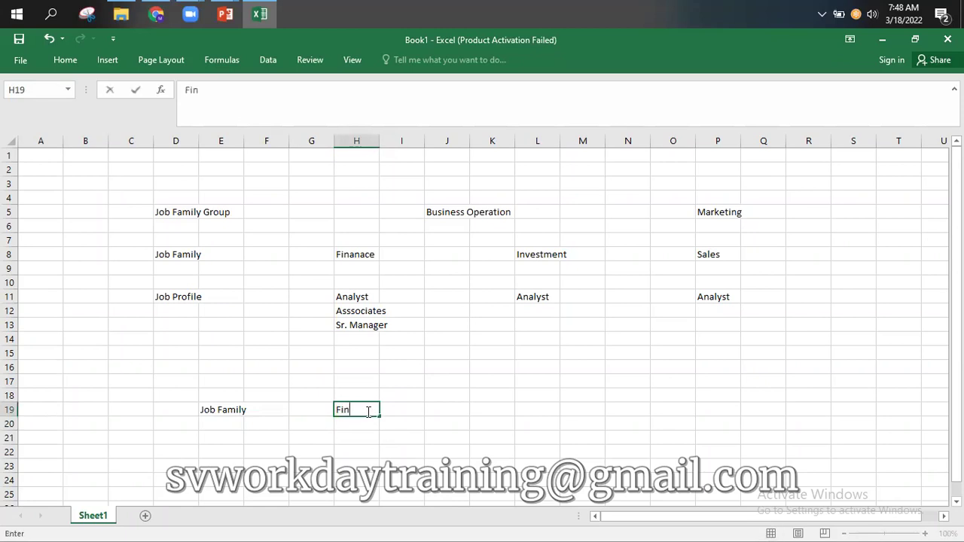
pyautogui.write('anace')
pyautogui.press('Return')
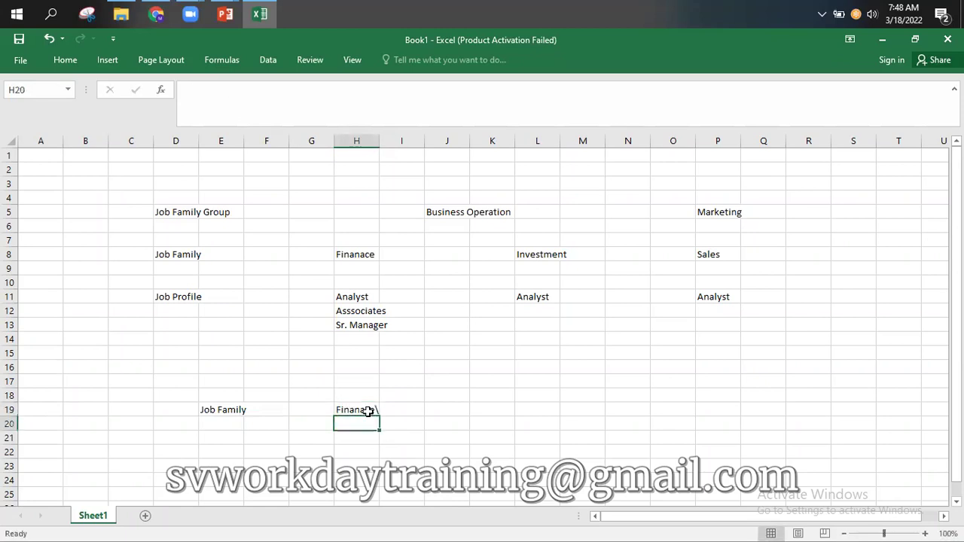
pyautogui.write('Inv')
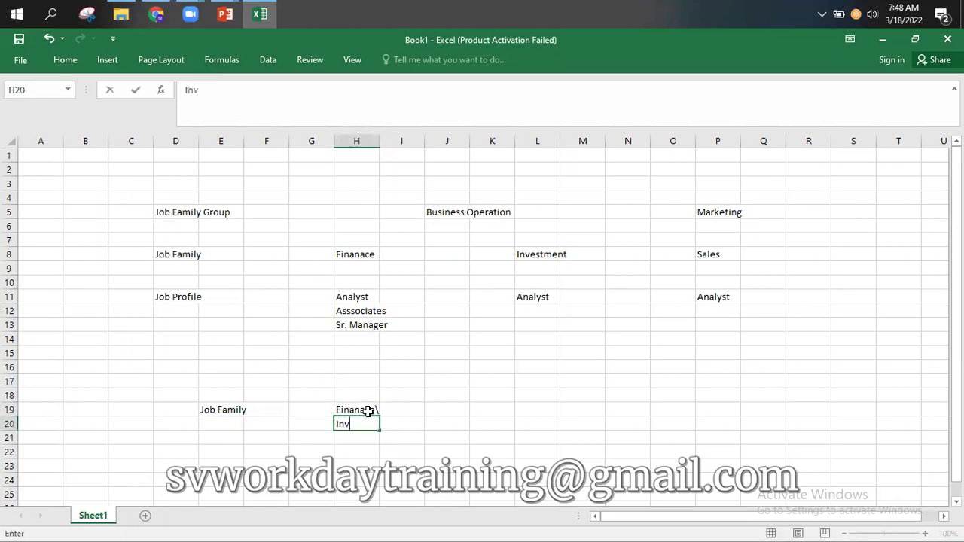
pyautogui.write('estment')
pyautogui.press('Return')
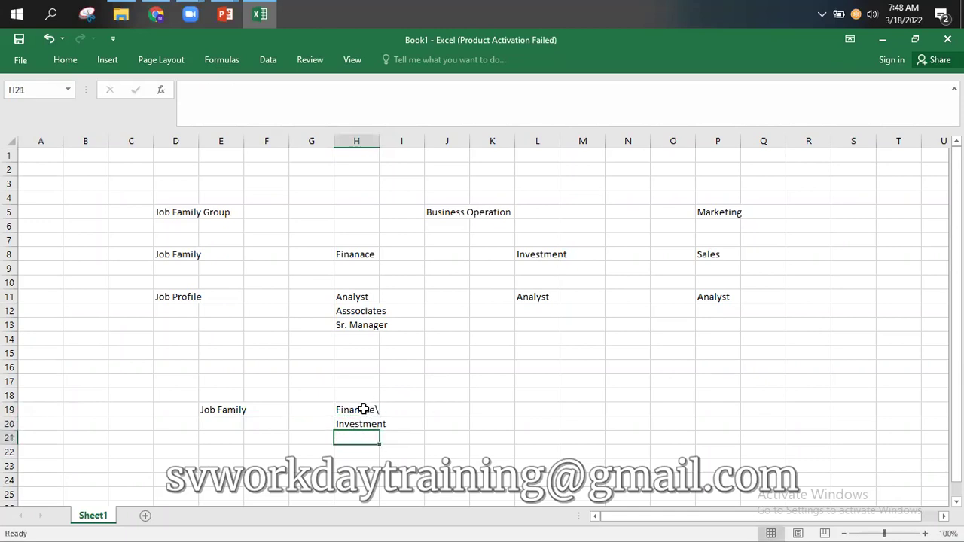
# - Enter "Consultant" in cell L12, below the Analyst profile of the Investment job family
pyautogui.click(365, 410)
pyautogui.click(362, 424)
pyautogui.click(524, 314)
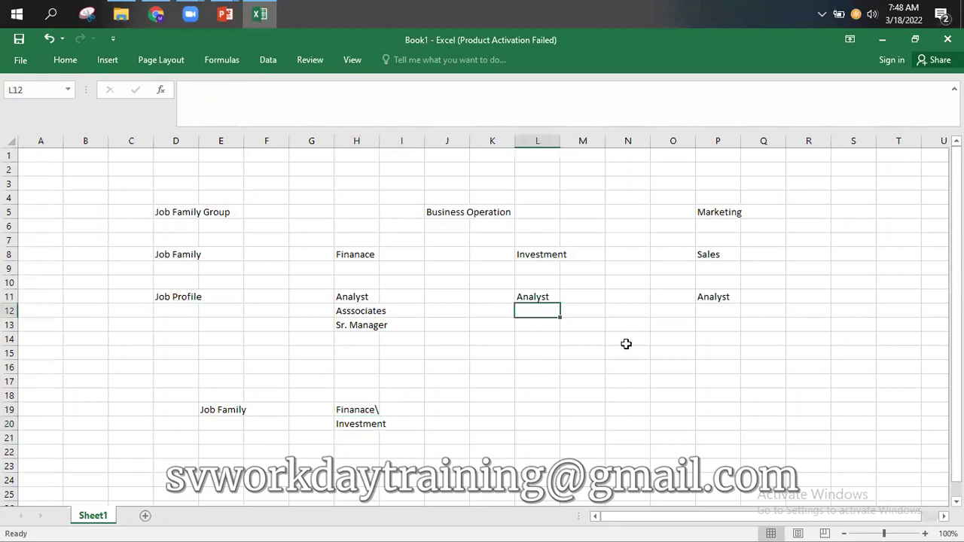
pyautogui.write('Cons')
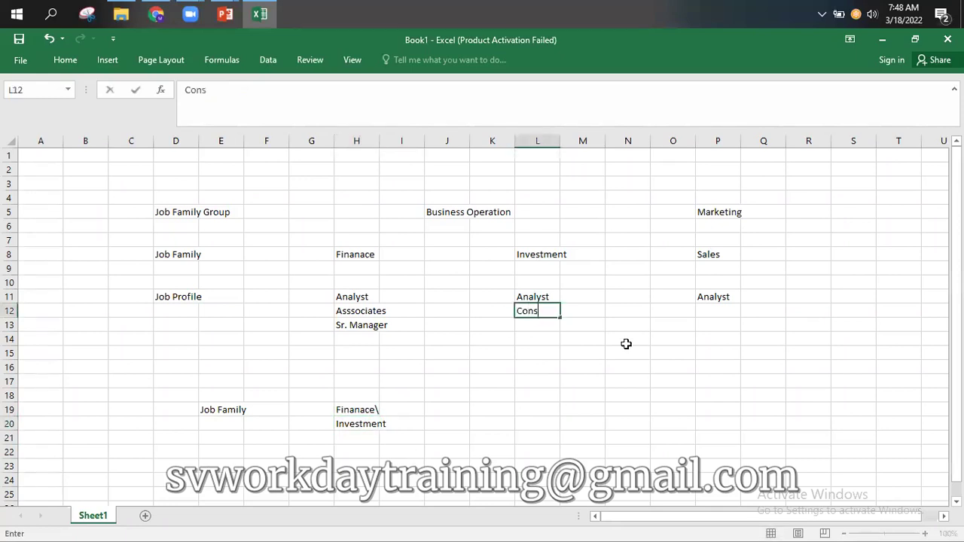
pyautogui.write('ultant')
pyautogui.press('Return')
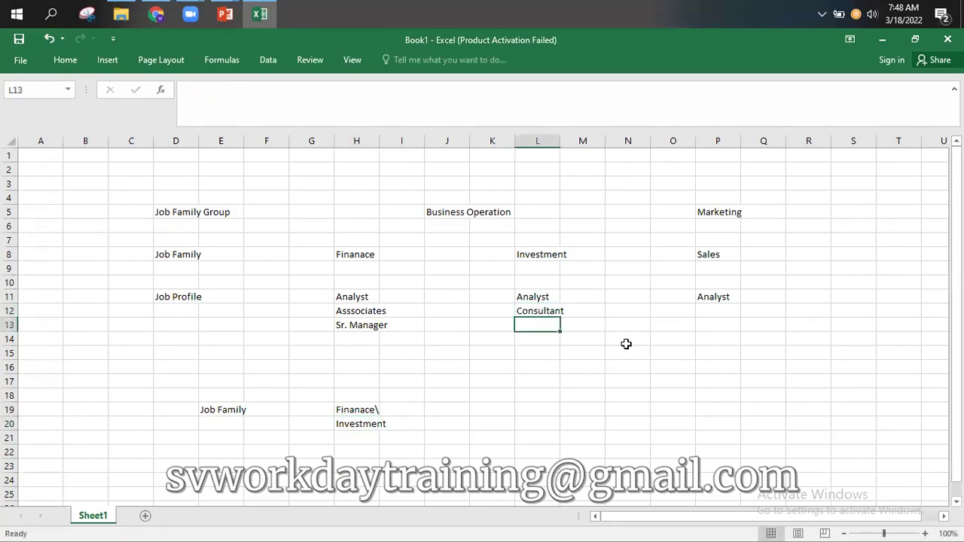
# - Remove the trailing backslash from the job family name in H19 and reduce the formula bar to a single line
pyautogui.click(350, 443)
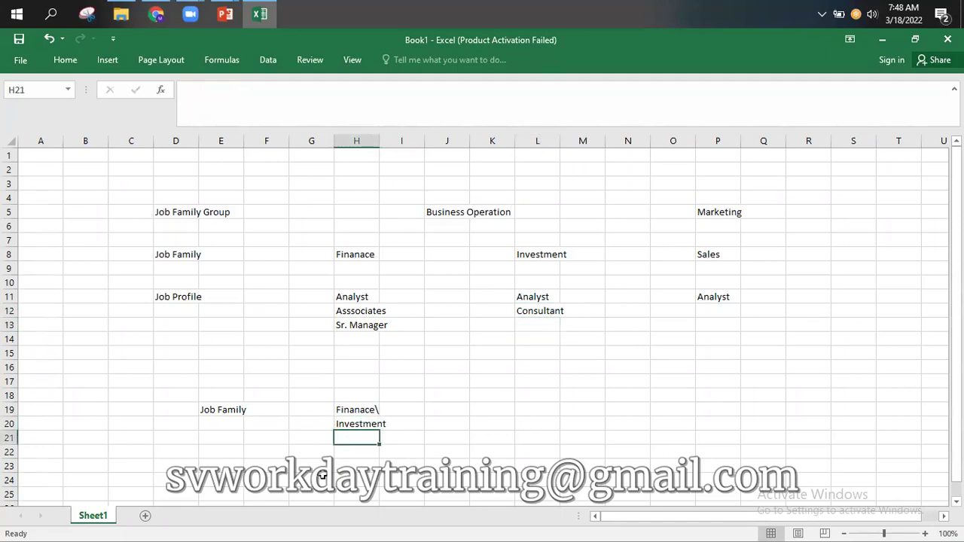
pyautogui.click(373, 417)
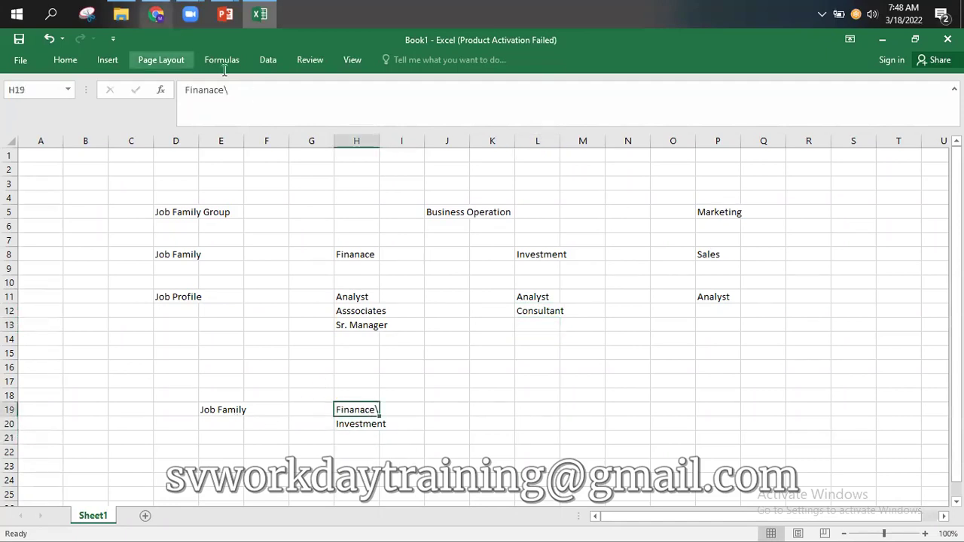
pyautogui.click(259, 98)
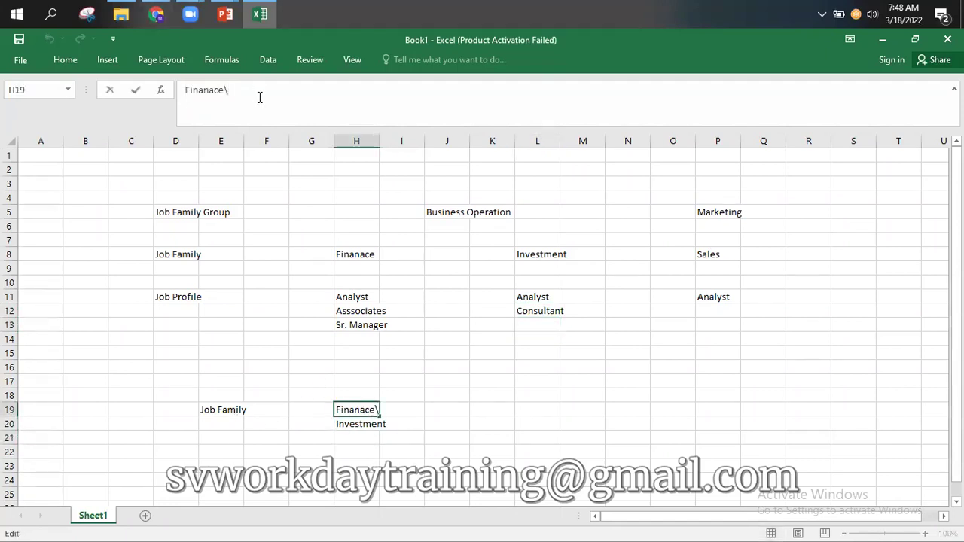
pyautogui.press('BackSpace')
pyautogui.click(272, 185)
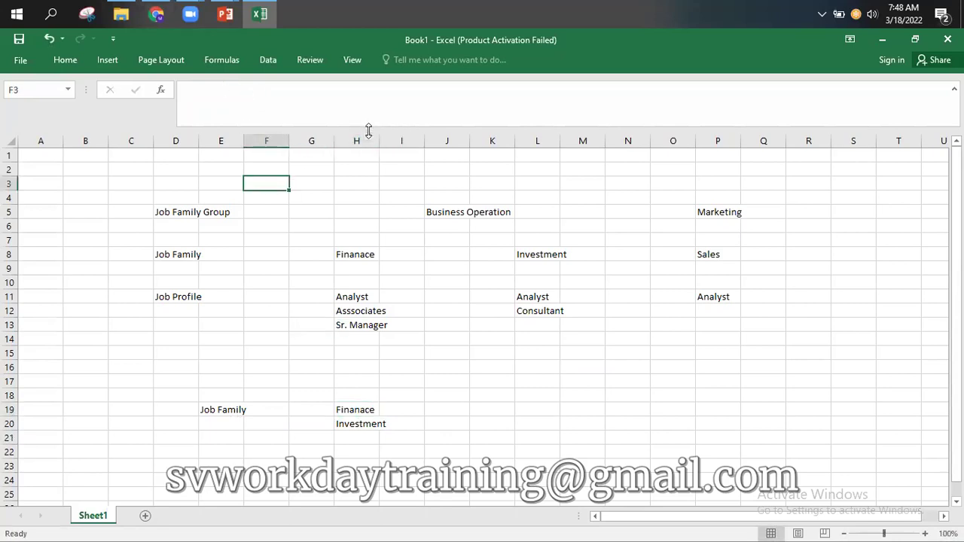
pyautogui.moveTo(368, 131); pyautogui.dragTo(368, 97)
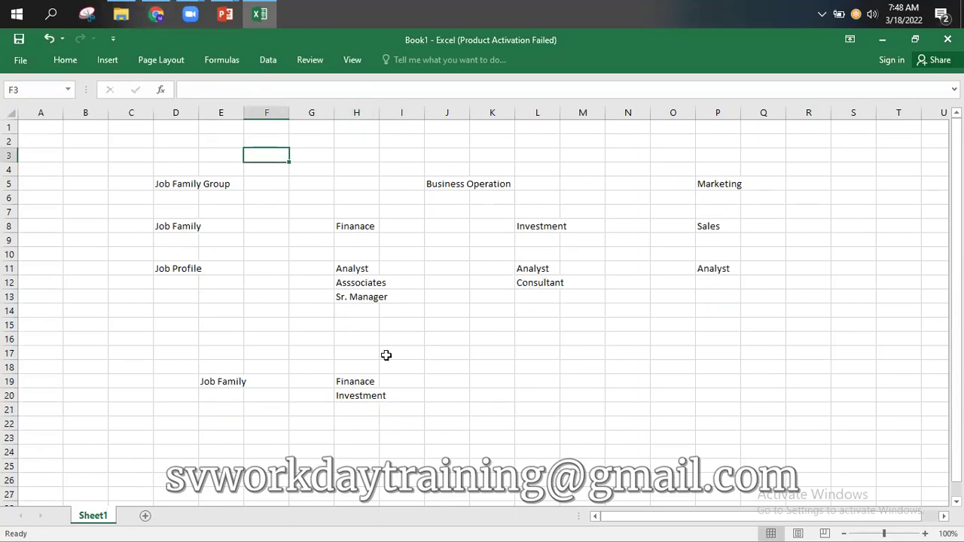
# - Compare the lower Job Family block in rows 18 to 22 with the job families in row 8 and the Investment profiles
pyautogui.moveTo(173, 364); pyautogui.dragTo(788, 432)
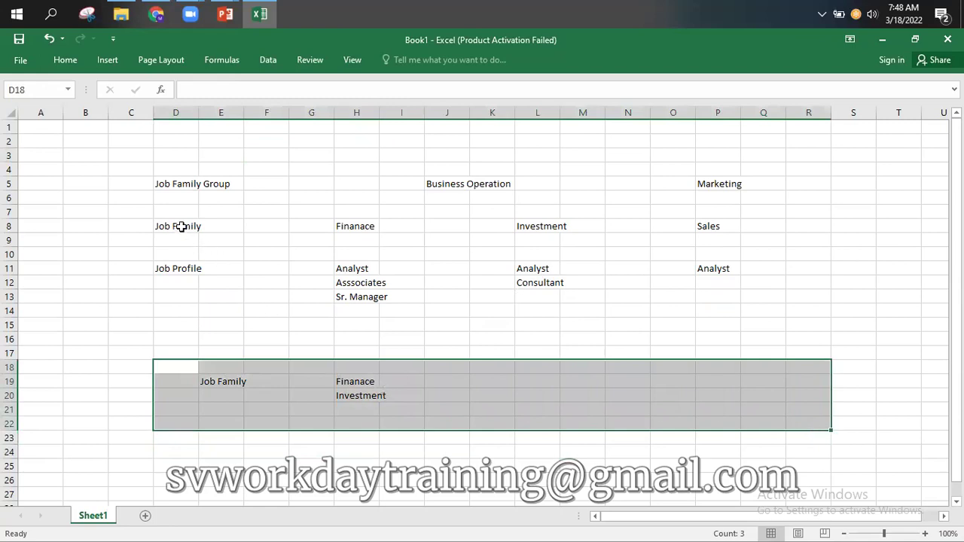
pyautogui.click(181, 226)
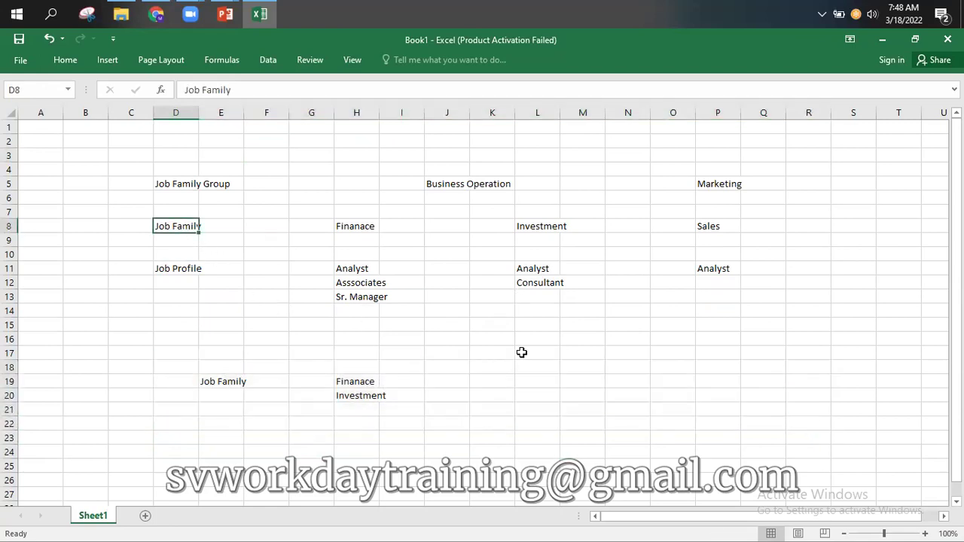
pyautogui.moveTo(542, 297); pyautogui.dragTo(544, 342)
pyautogui.click(554, 226)
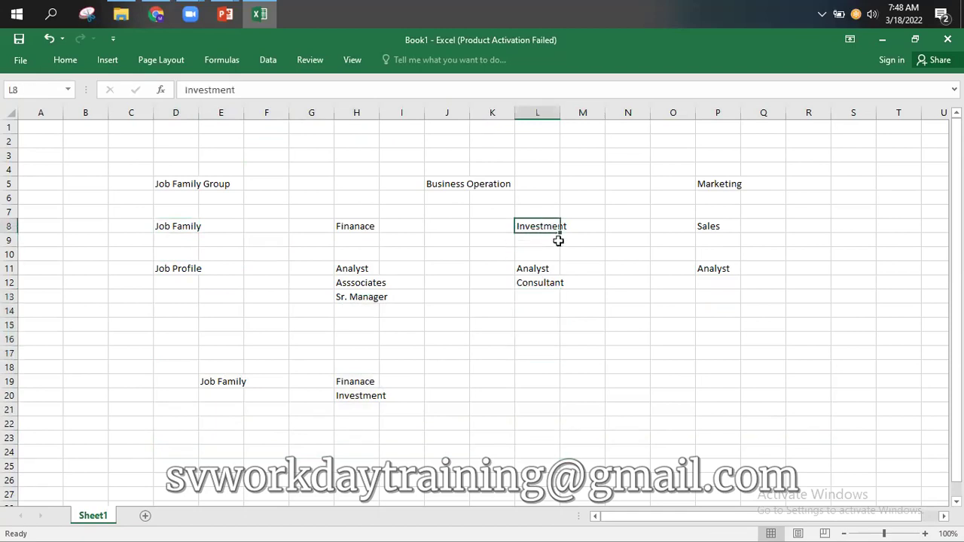
pyautogui.click(364, 226)
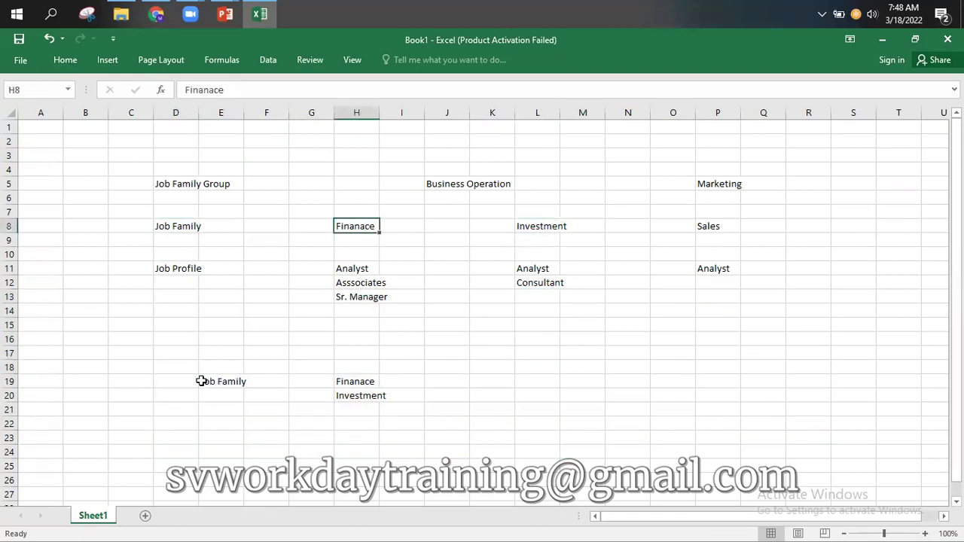
pyautogui.moveTo(176, 369); pyautogui.dragTo(774, 422)
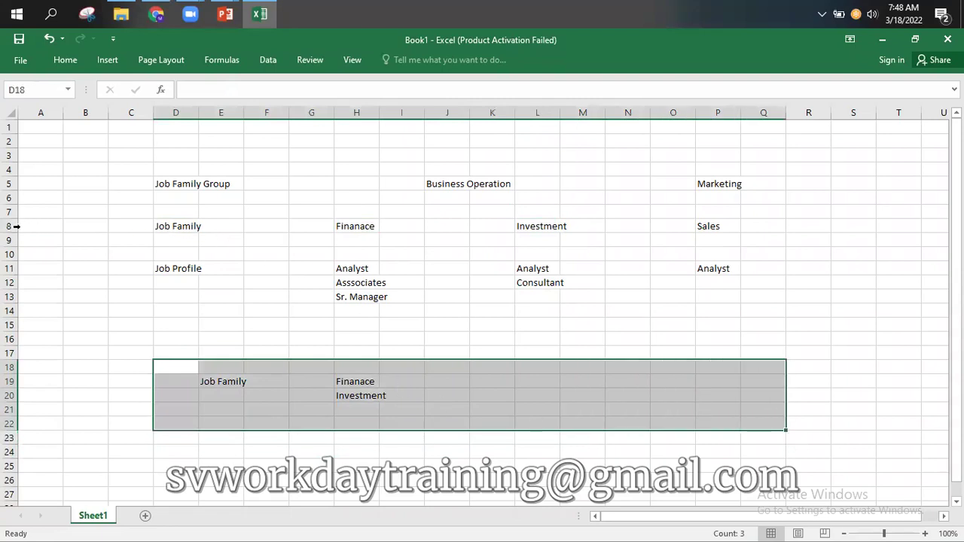
pyautogui.click(11, 226)
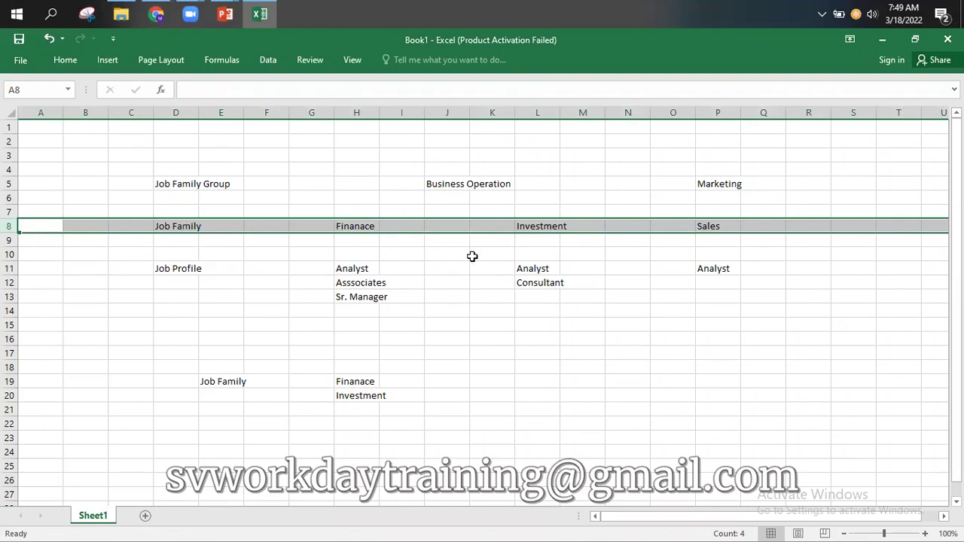
pyautogui.click(505, 367)
pyautogui.click(359, 228)
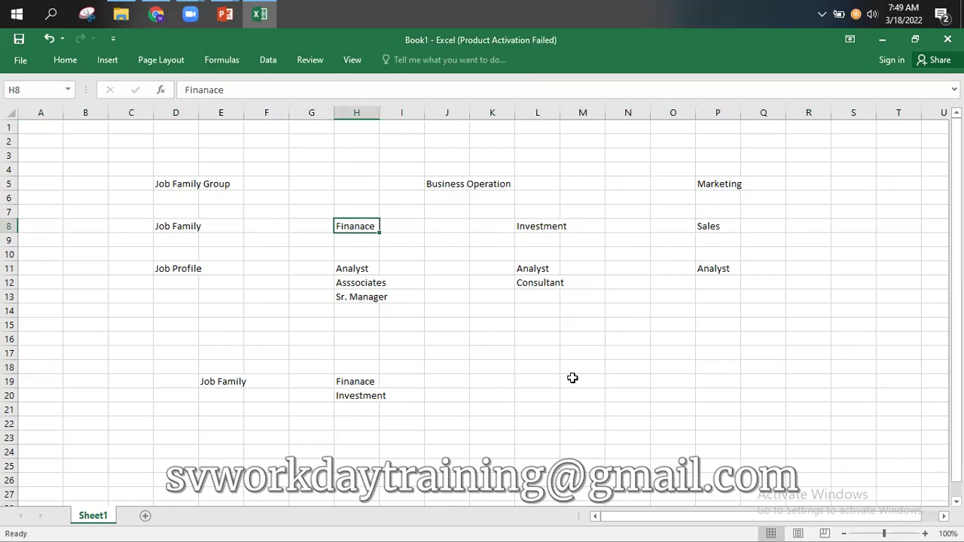
# - Examine the job family group and job family rows against the job profile rows, and review the whole hierarchy in C4:R16
pyautogui.moveTo(100, 172)
pyautogui.mouseDown()
pyautogui.moveTo(637, 243)
pyautogui.moveTo(851, 217)
pyautogui.mouseUp()
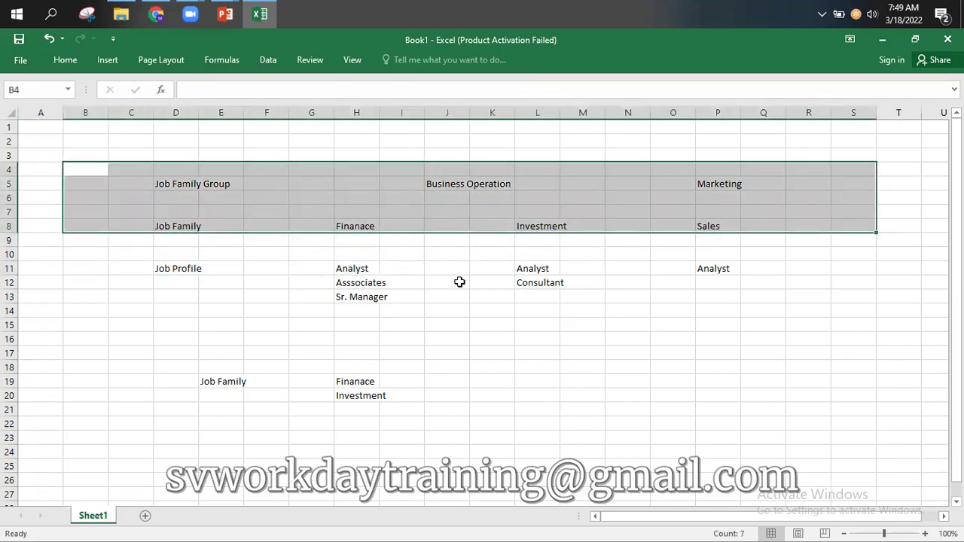
pyautogui.moveTo(117, 257); pyautogui.dragTo(755, 336)
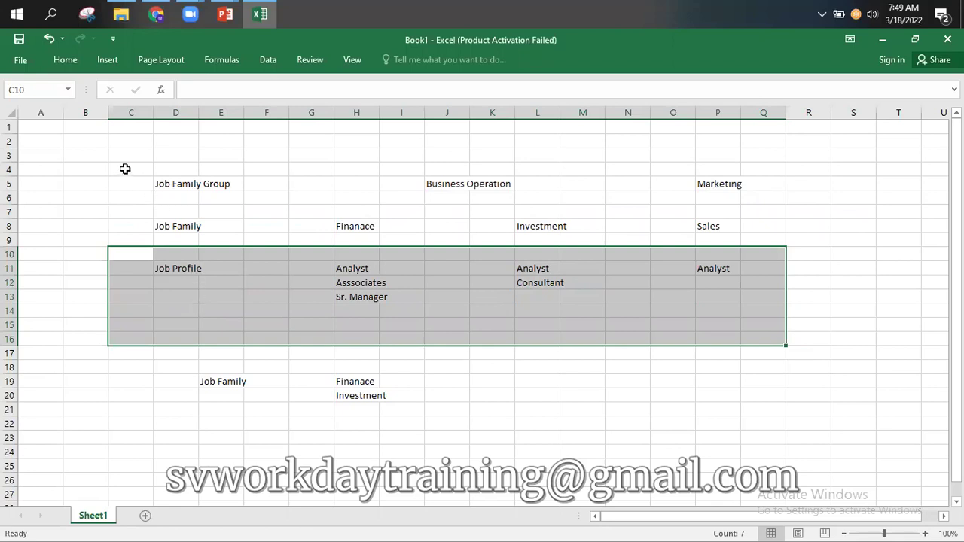
pyautogui.click(125, 171)
pyautogui.moveTo(125, 183); pyautogui.dragTo(828, 344)
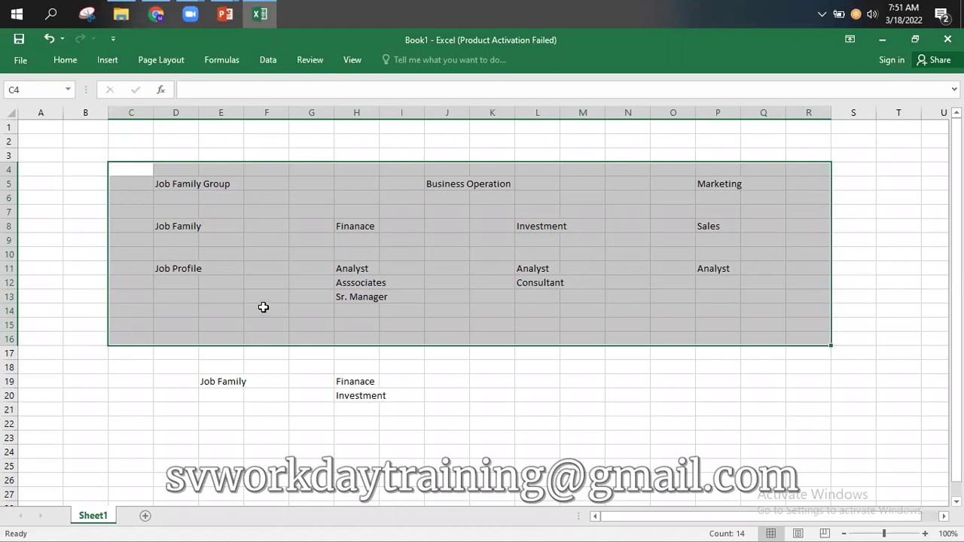
pyautogui.click(313, 392)
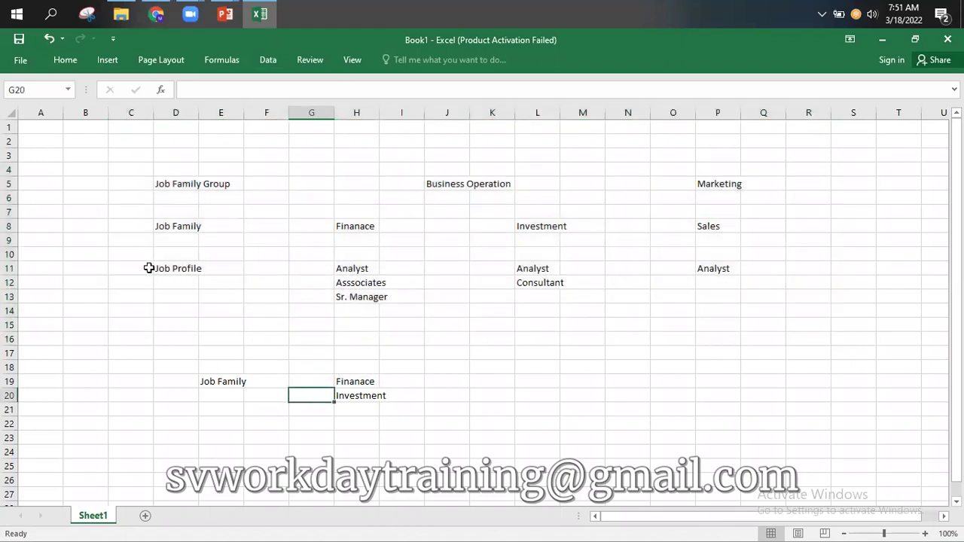
pyautogui.moveTo(148, 267); pyautogui.dragTo(859, 369)
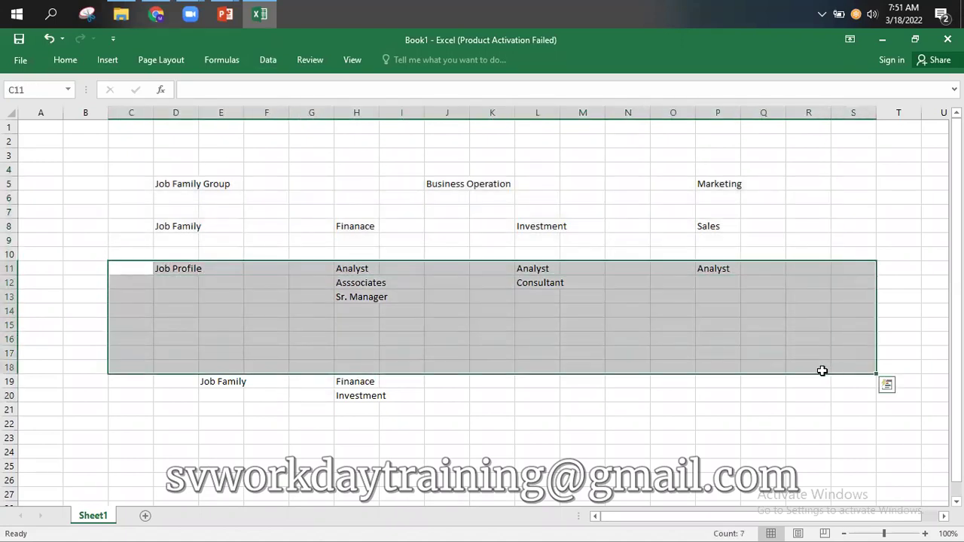
pyautogui.click(180, 227)
pyautogui.click(168, 187)
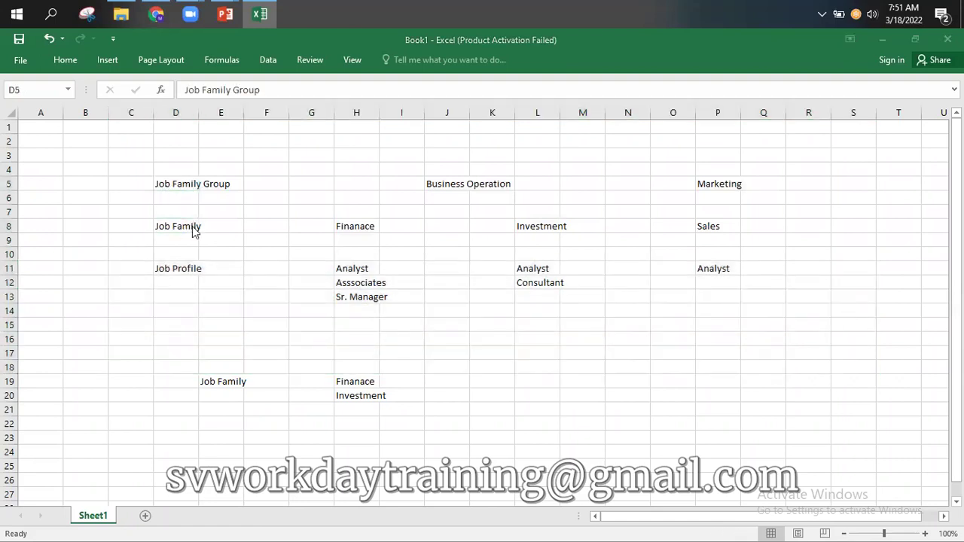
# - Switch to the PowerPoint slide show and advance to the slide comparing job profile, job family and job family group as eligibility conditions
pyautogui.hotkey('alt', 'Tab')
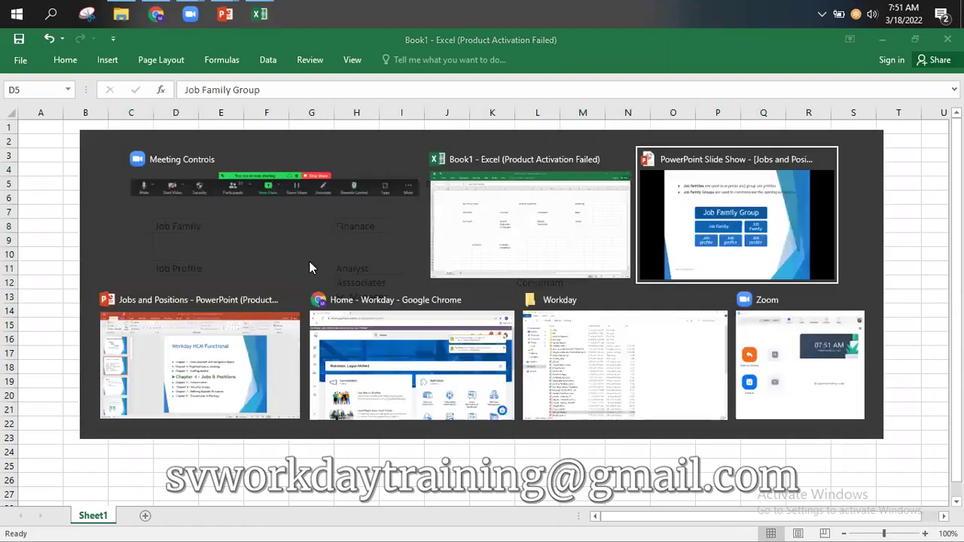
pyautogui.press('Right')
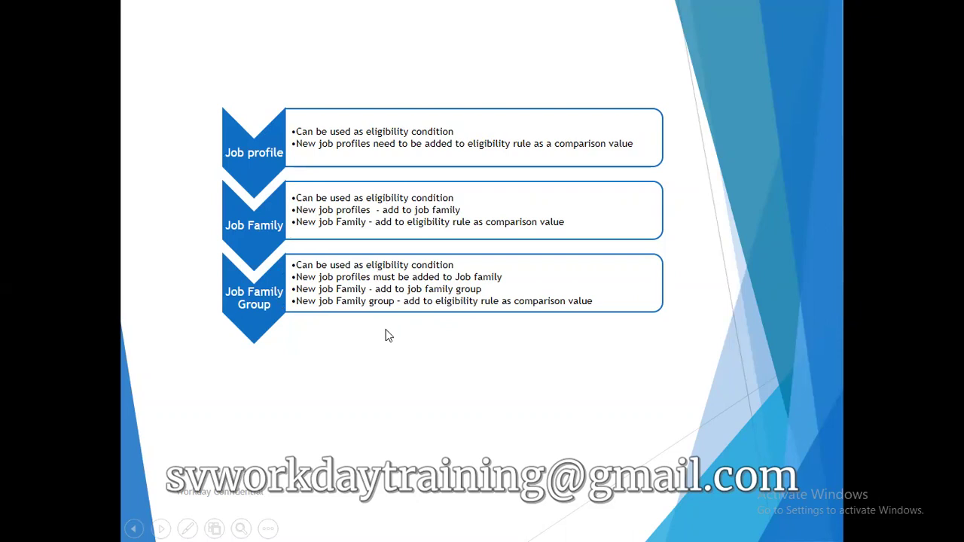
# - Switch to the Workday home page in Chrome and dismiss the two report notifications
pyautogui.hotkey('alt', 'Tab')
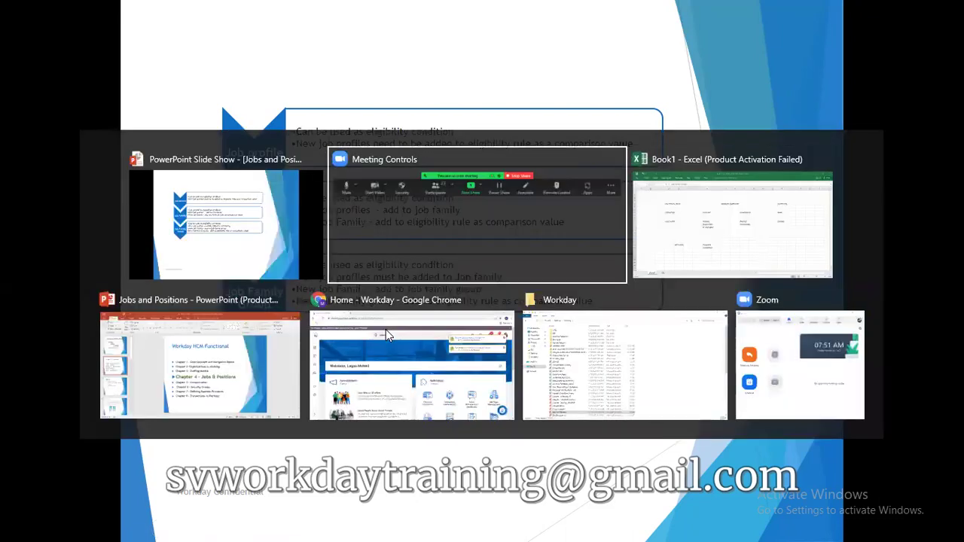
pyautogui.click(386, 332)
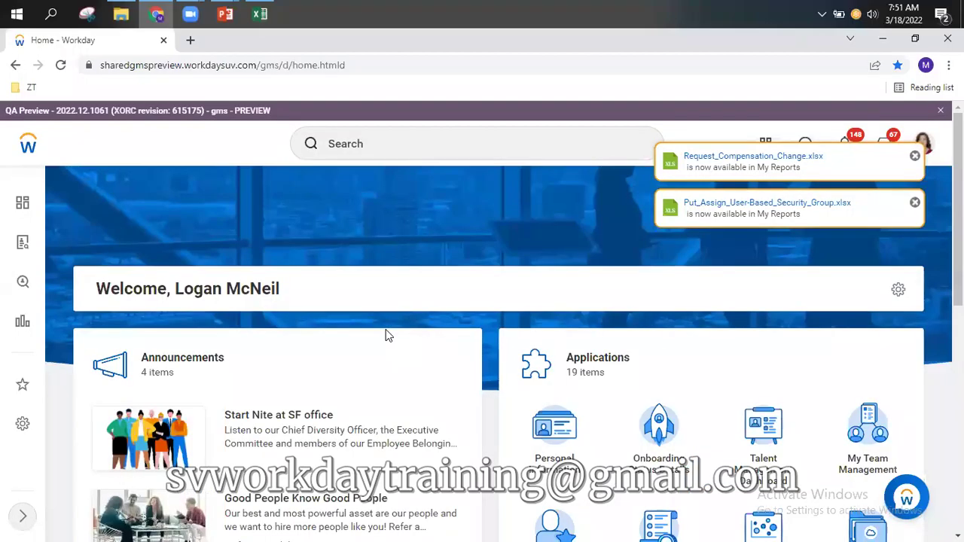
pyautogui.click(914, 156)
pyautogui.click(914, 156)
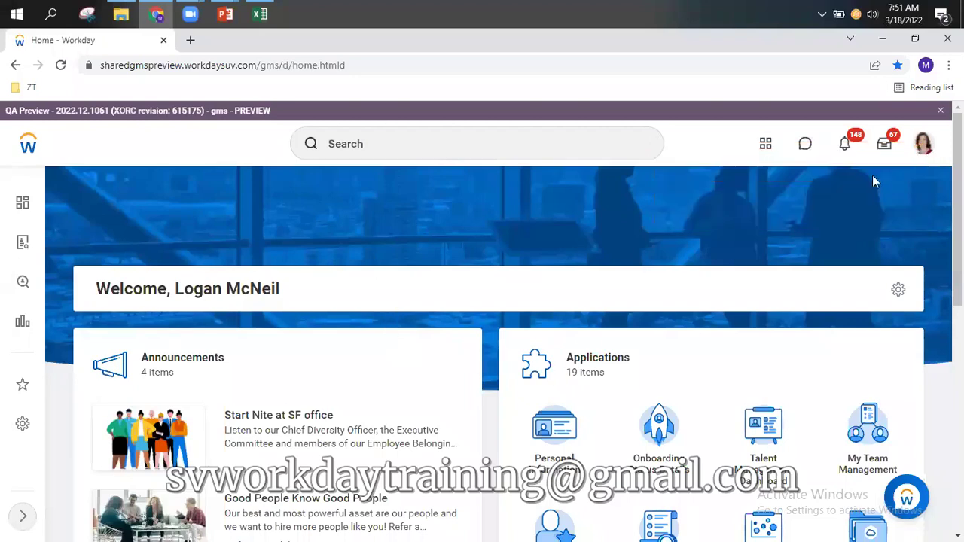
# - Search Workday for "create job profile" and open the Create Job Profile task
pyautogui.click(428, 144)
pyautogui.write('cr')
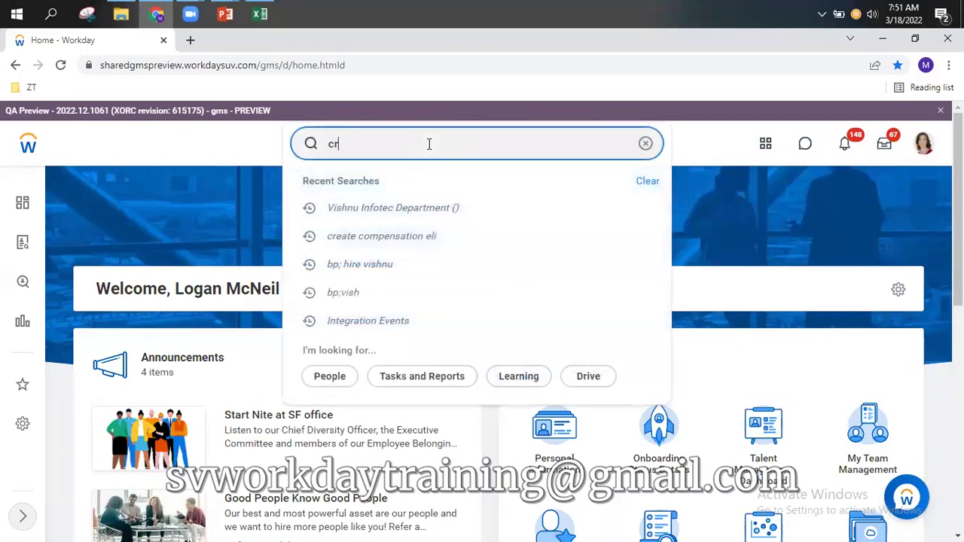
pyautogui.write('eate job profile')
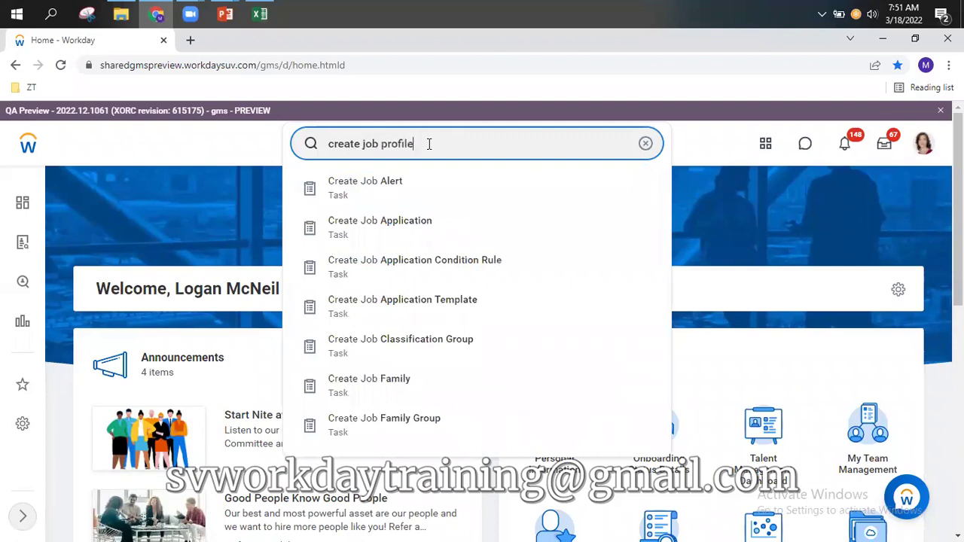
pyautogui.click(366, 186)
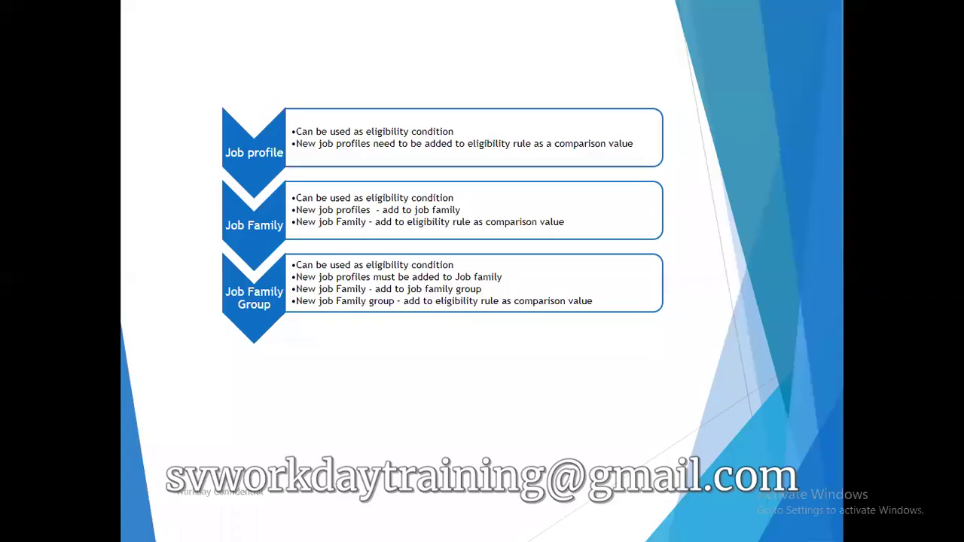
# - Switch to the Excel workbook and review the Finanace job family, its job profiles in column H and the Business Operation group
pyautogui.hotkey('alt', 'Tab')
pyautogui.press('Tab')
pyautogui.press('Tab')
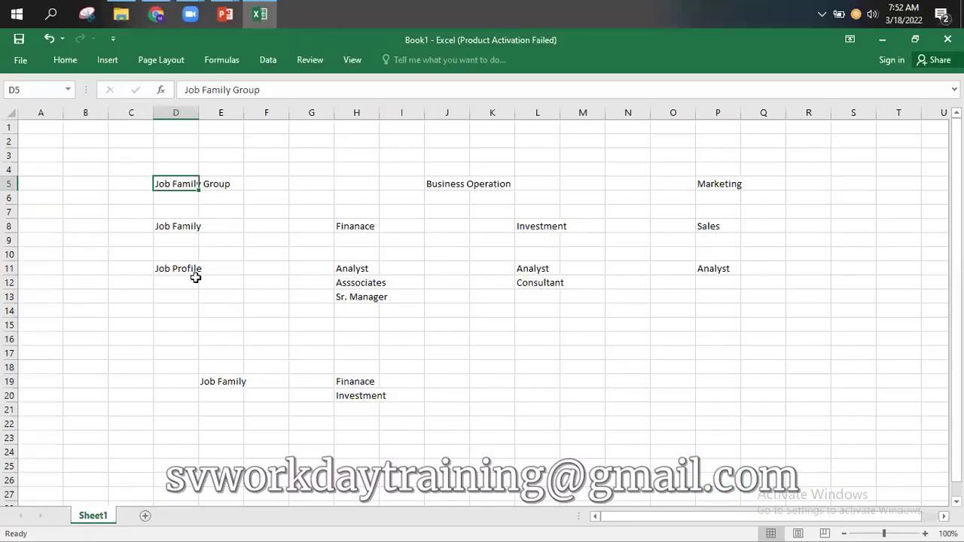
pyautogui.moveTo(344, 266); pyautogui.dragTo(351, 310)
pyautogui.click(355, 228)
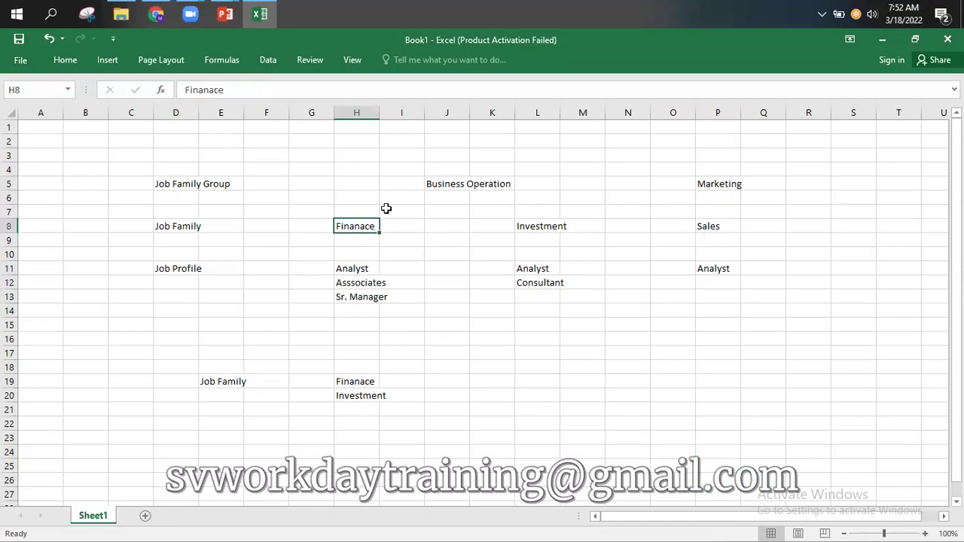
pyautogui.moveTo(402, 161); pyautogui.dragTo(646, 210)
# - Switch back to Workday in Chrome and continue the Create Job Profile task with an effective date of 01/01/1900
pyautogui.hotkey('alt', 'Tab')
pyautogui.press('Tab')
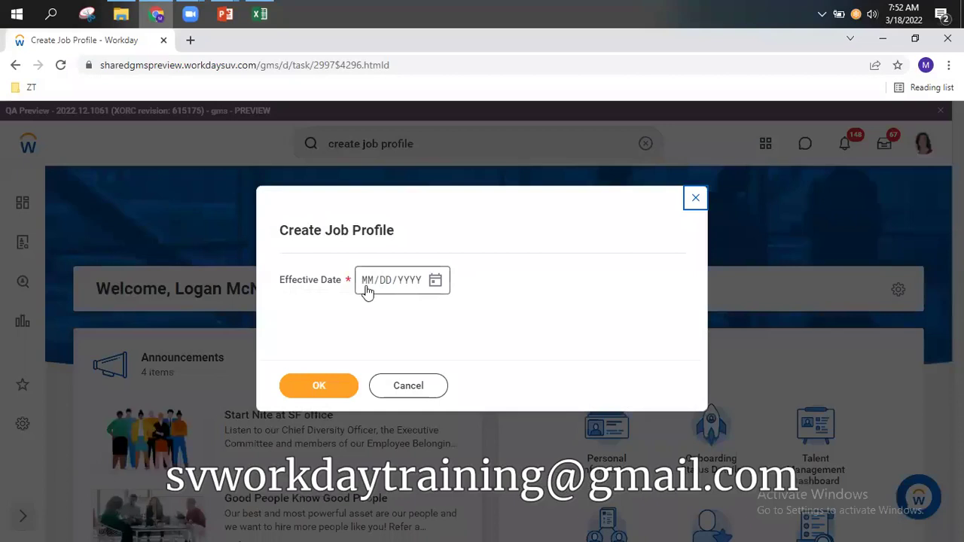
pyautogui.click(367, 289)
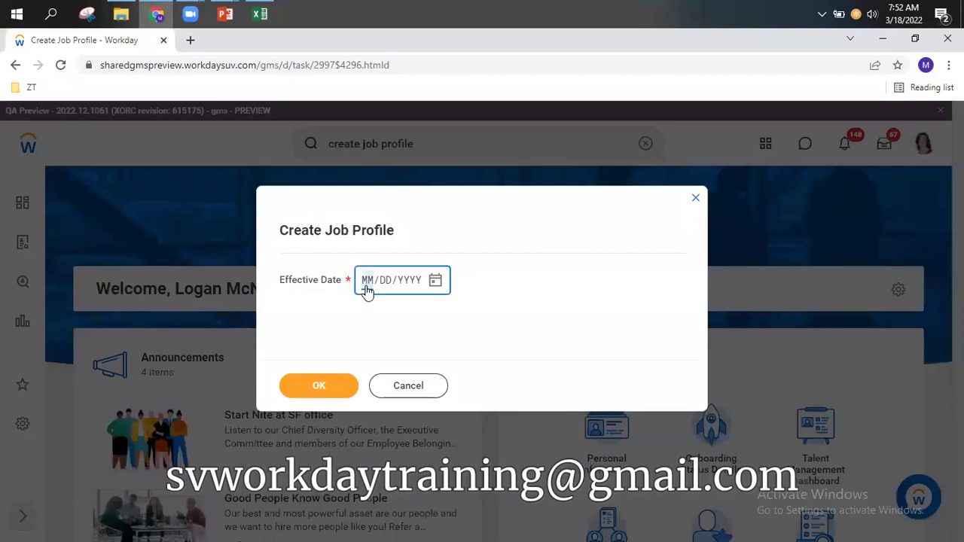
pyautogui.write('01012009')
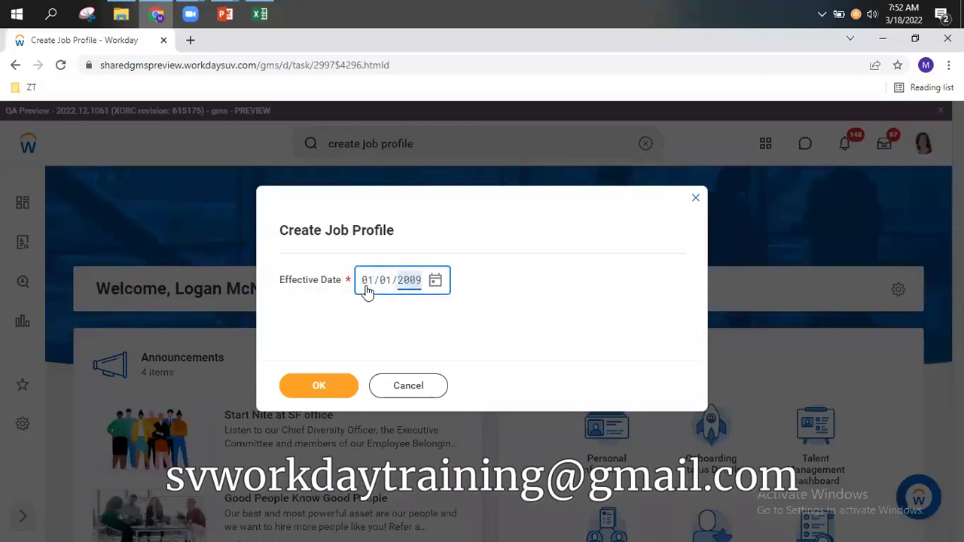
pyautogui.write('1900')
pyautogui.click(318, 386)
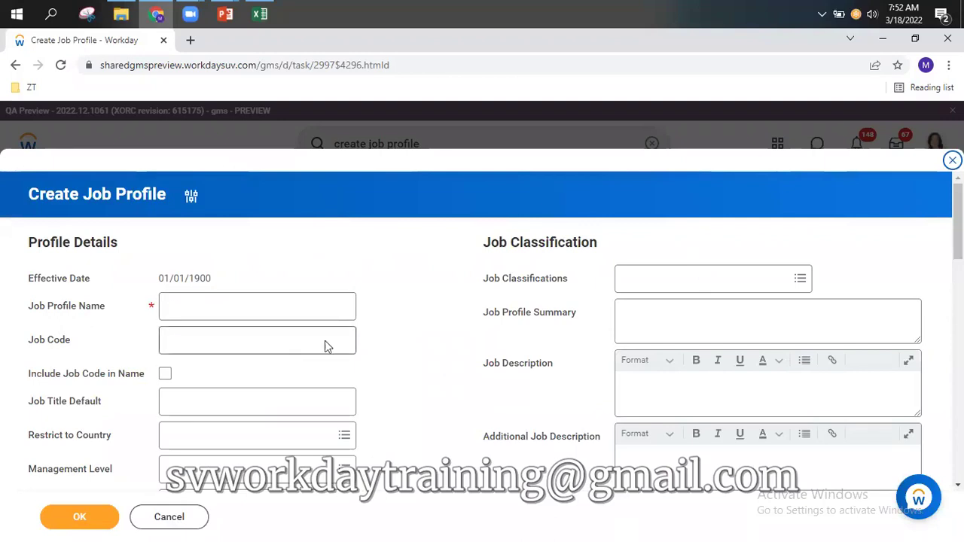
# - Enter "Analyst - 01" as the job profile name and "JC_01" as the job code
pyautogui.scroll(-8, 325, 340)
pyautogui.scroll(8, 311, 369)
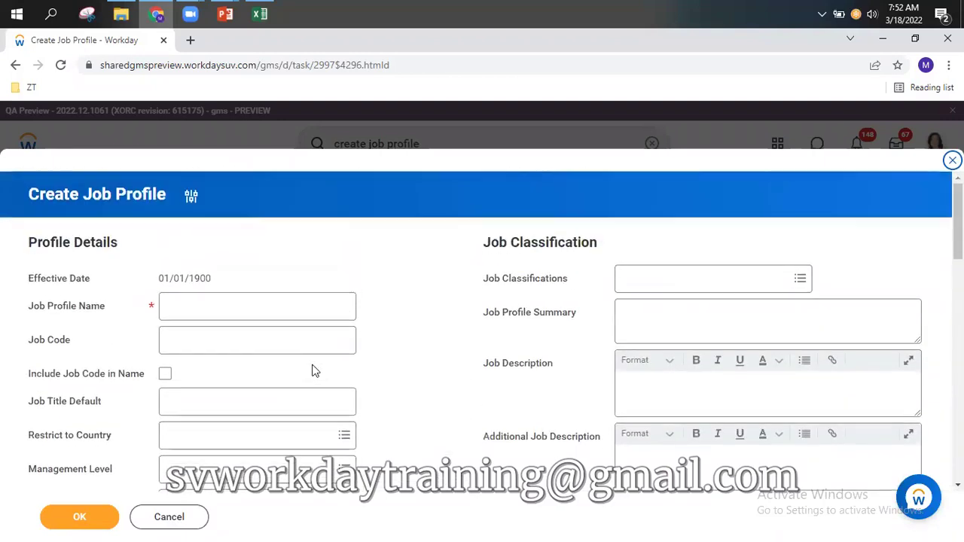
pyautogui.click(244, 306)
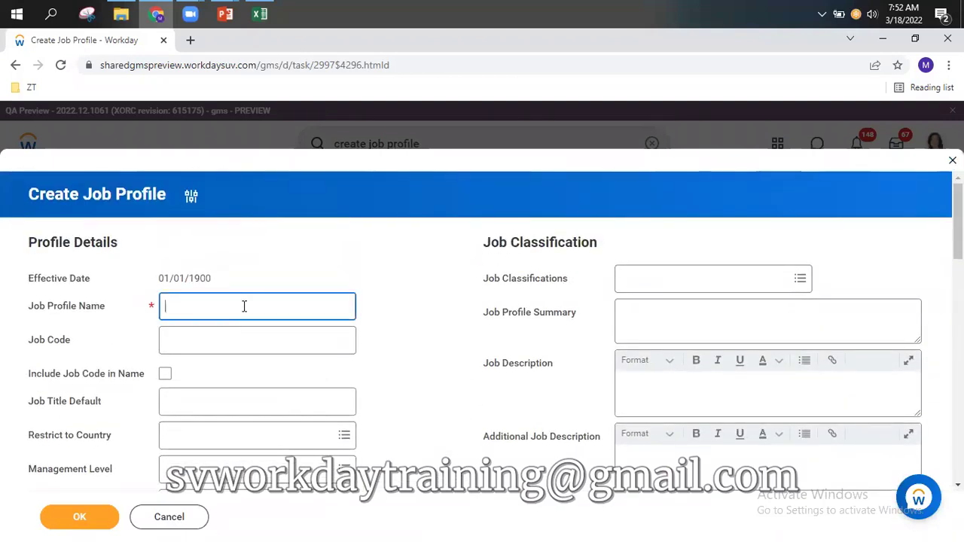
pyautogui.write('Ana')
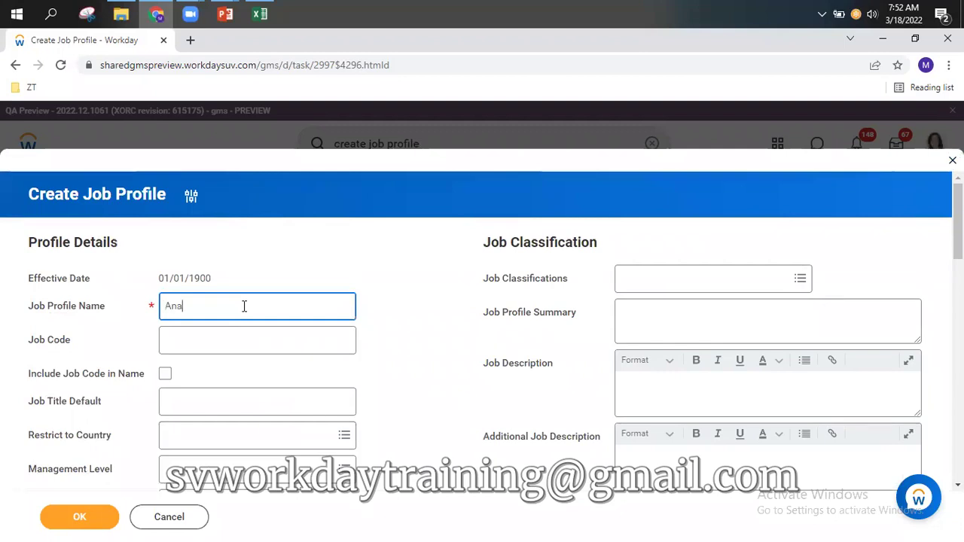
pyautogui.write('lyst - 01')
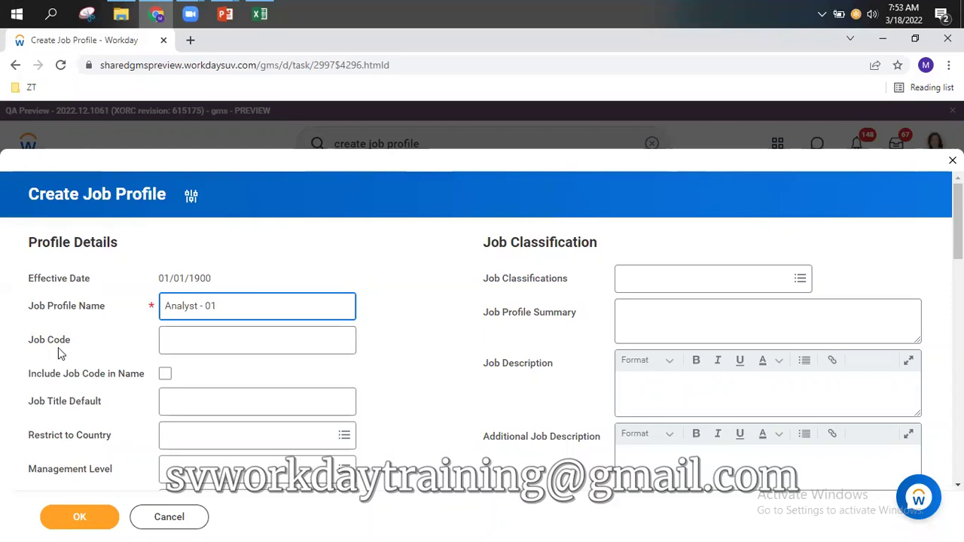
pyautogui.click(254, 340)
pyautogui.write('JC')
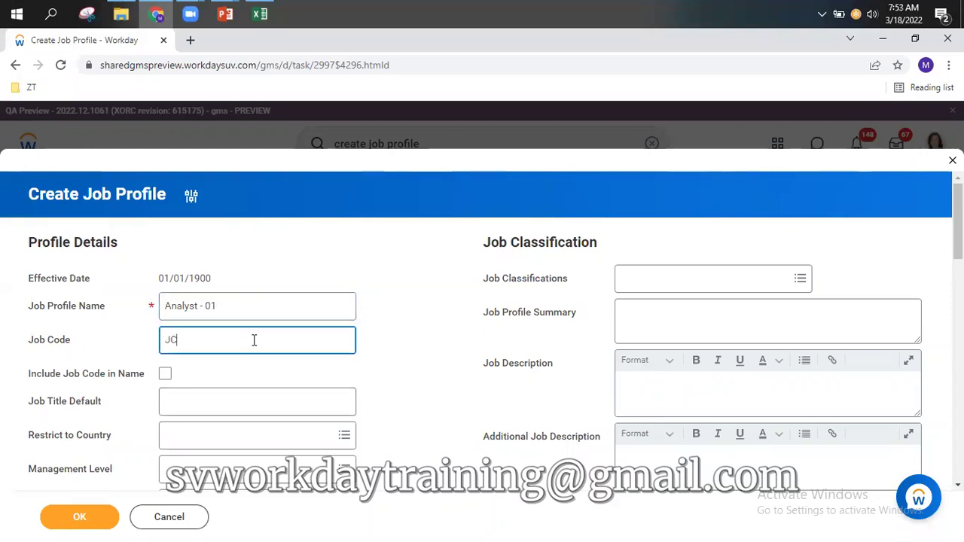
pyautogui.write('_01')
# - Set the default job title of the job profile to Analyst
pyautogui.scroll(-1, 64, 322)
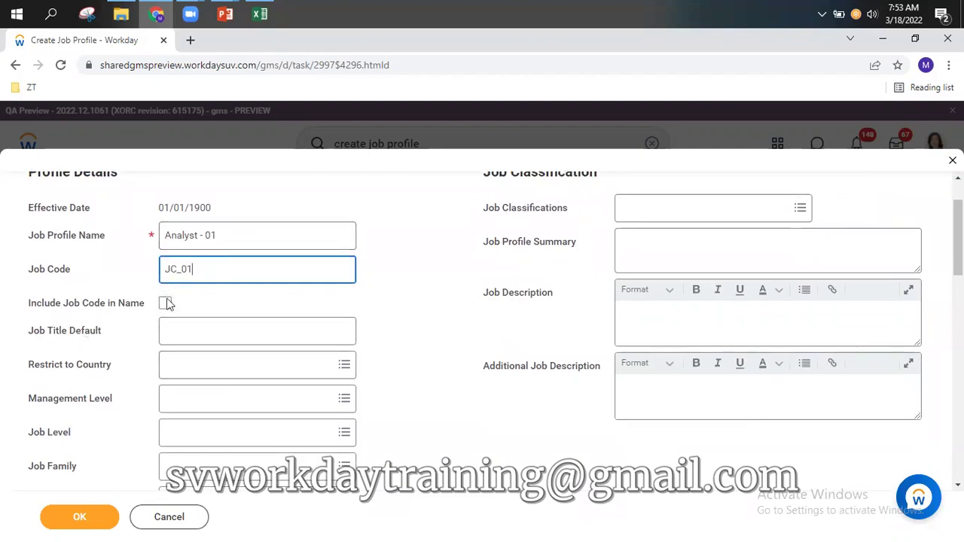
pyautogui.click(210, 333)
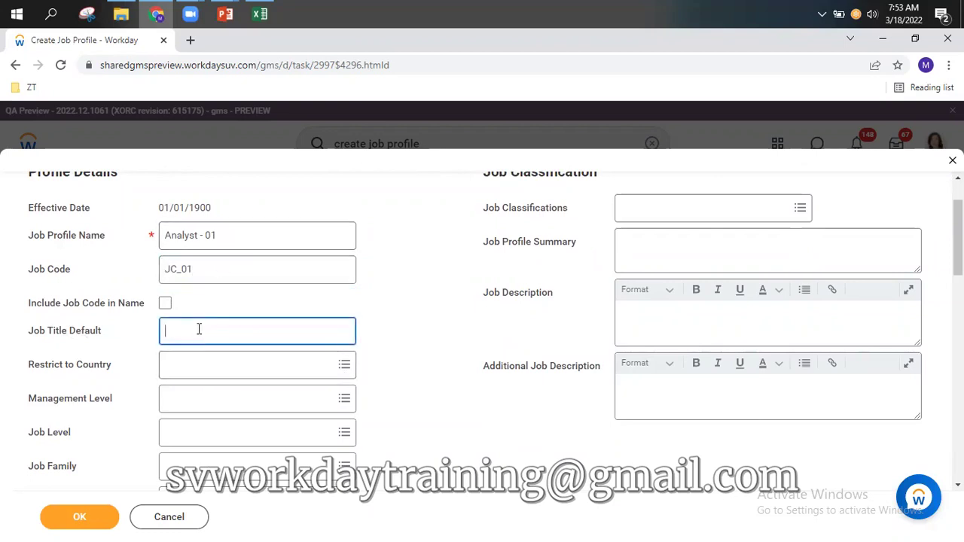
pyautogui.write('Analyst')
pyautogui.click(389, 363)
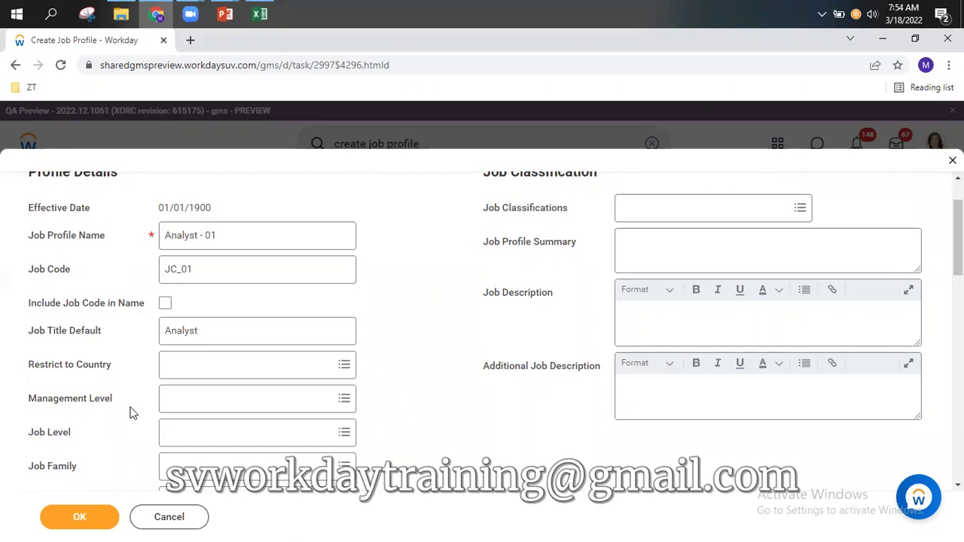
# - Set the job profile's management level to 8 Individual Contributor and recheck the list of levels
pyautogui.click(222, 398)
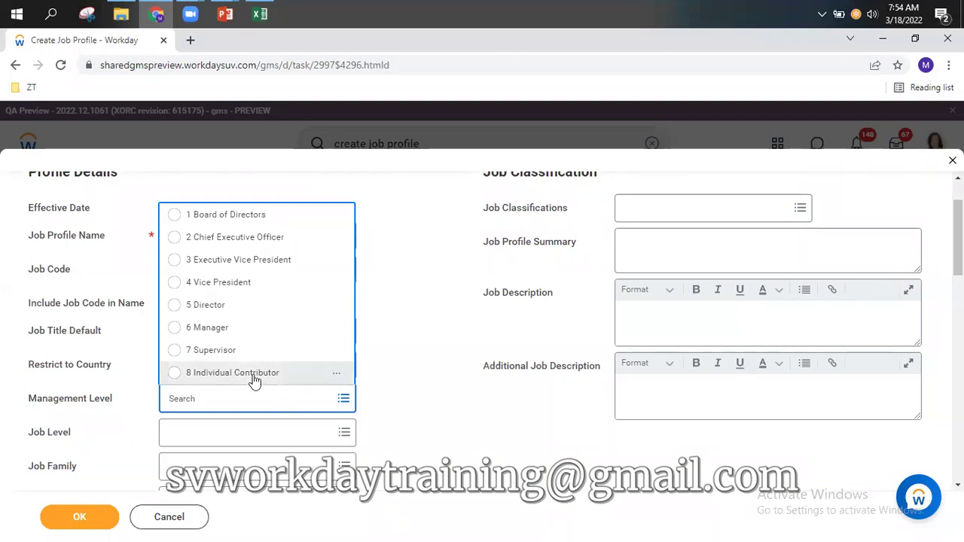
pyautogui.click(254, 377)
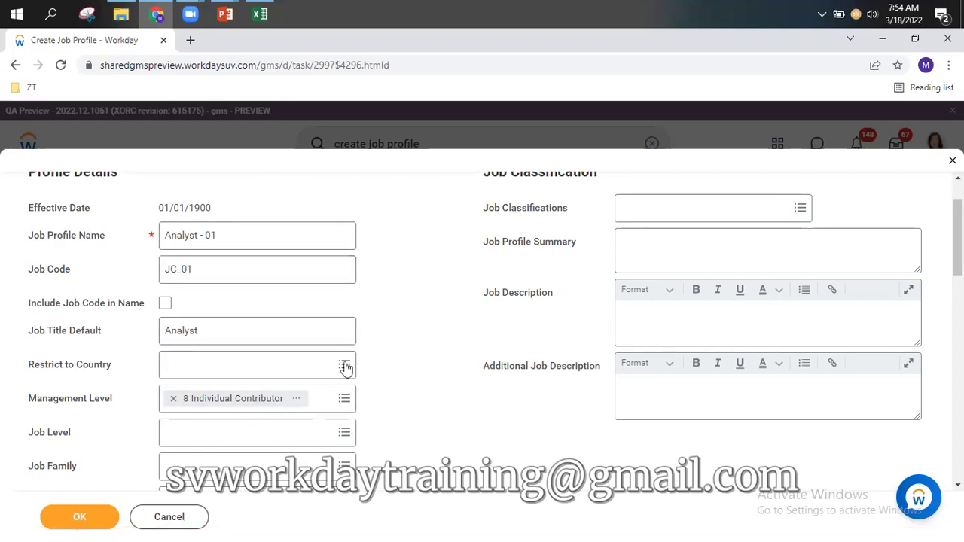
pyautogui.click(318, 400)
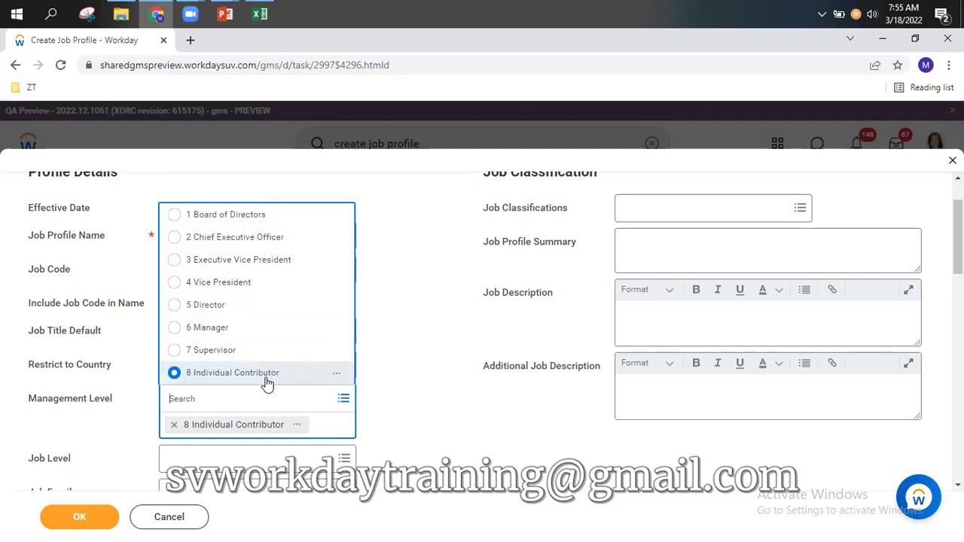
pyautogui.click(430, 366)
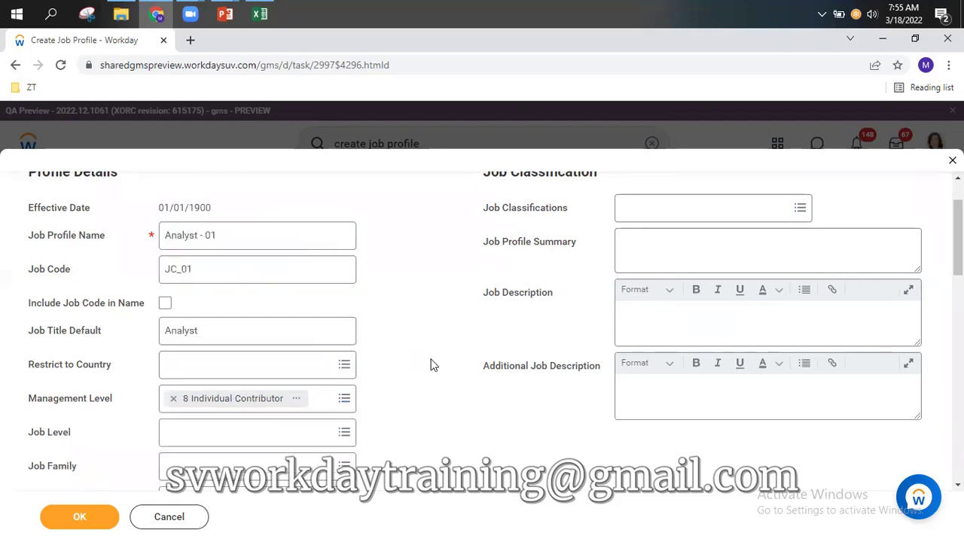
# - Examine the choices offered for the profile's Job Level, including the full list, without selecting one
pyautogui.scroll(-2, 381, 369)
pyautogui.scroll(-1, 380, 369)
pyautogui.click(254, 325)
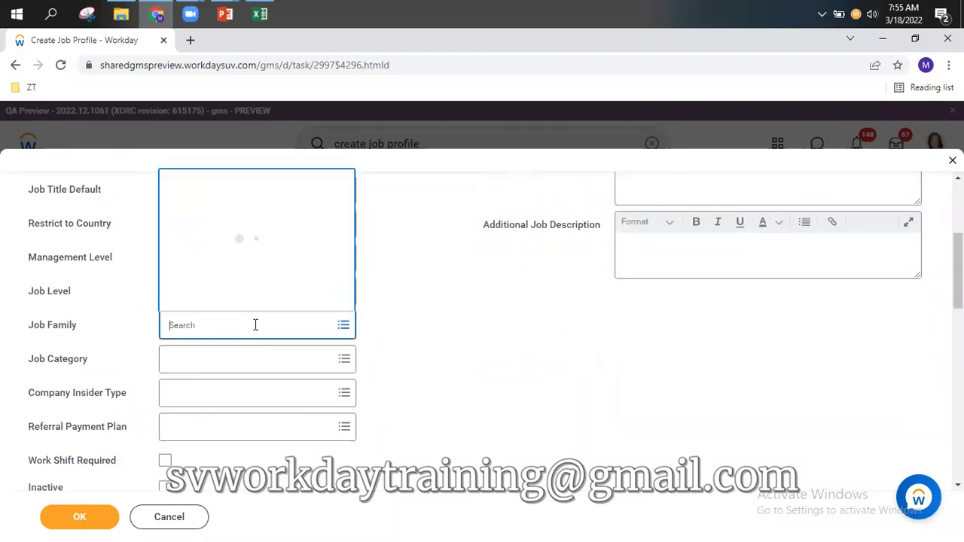
pyautogui.click(454, 340)
pyautogui.click(258, 291)
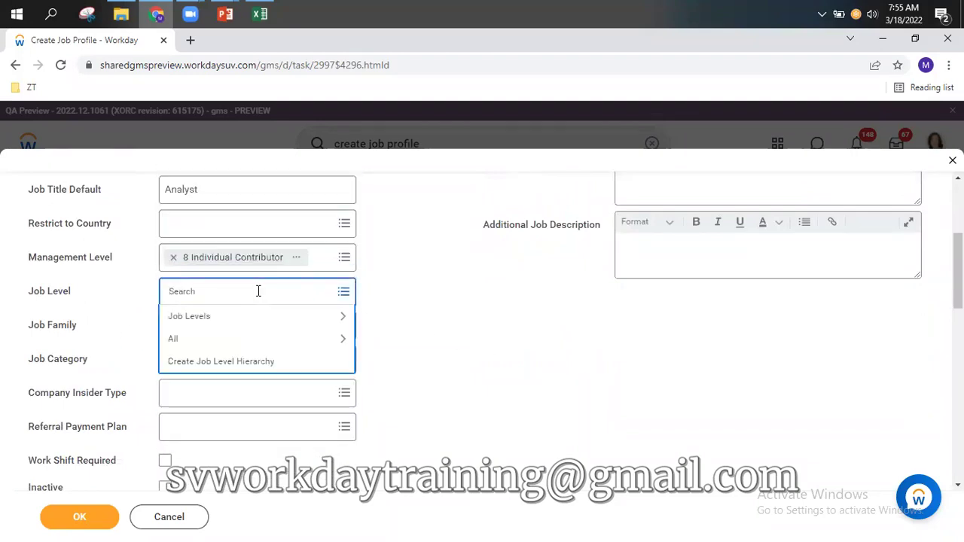
pyautogui.click(206, 339)
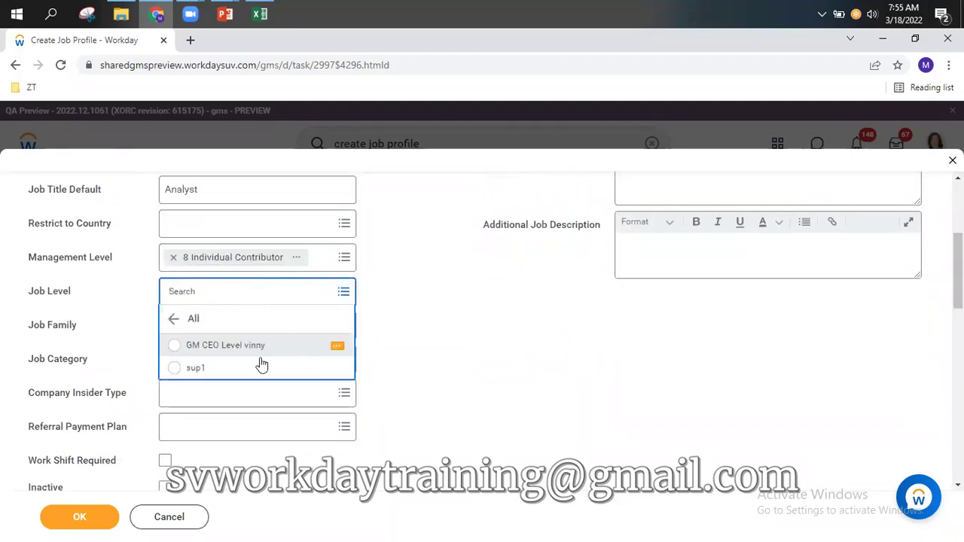
pyautogui.click(173, 318)
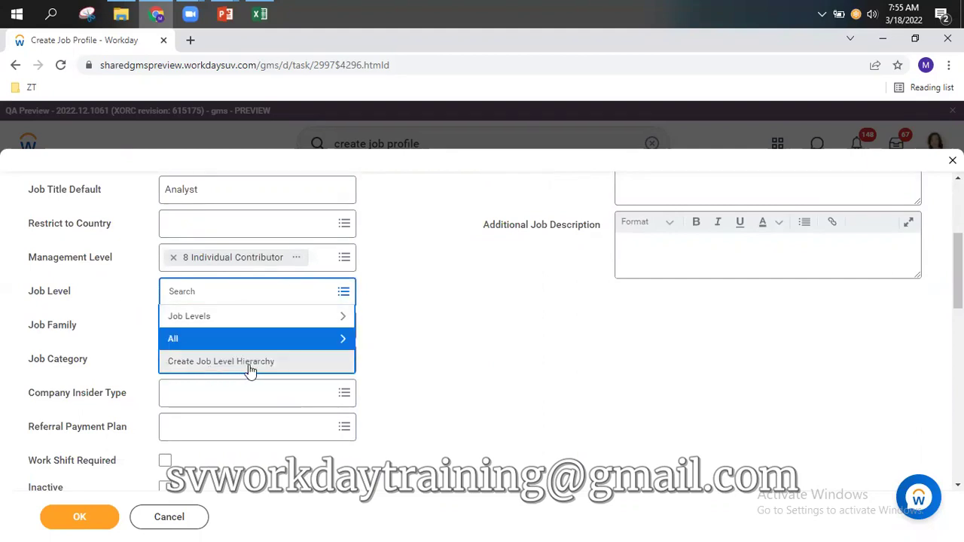
pyautogui.click(391, 343)
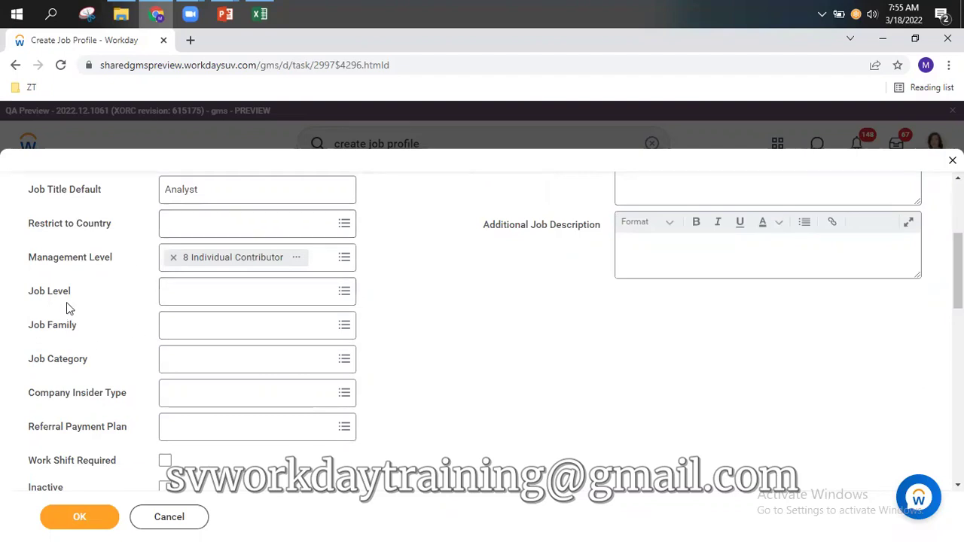
# - Switch to the Excel workbook and compare the Finanace job profiles with their job family and the Business Operation job family group
pyautogui.click(258, 15)
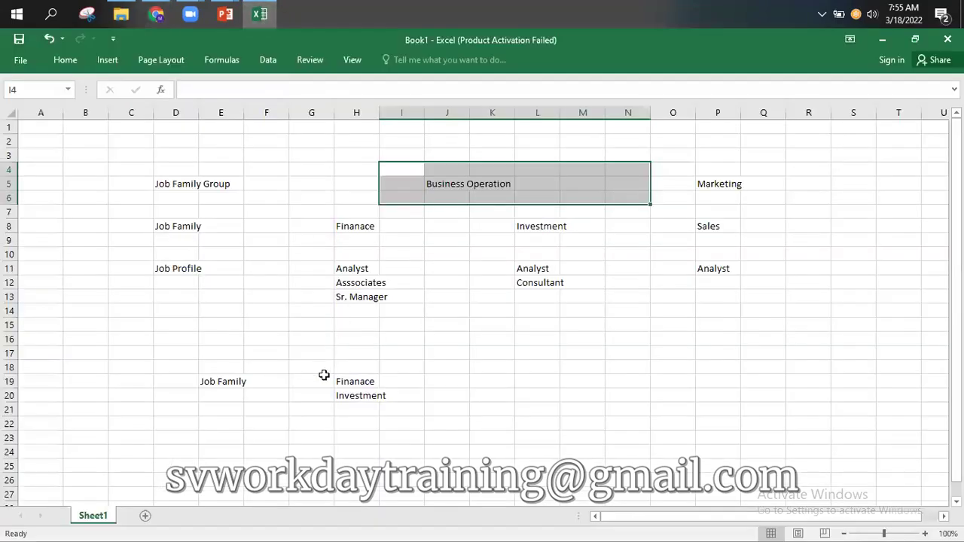
pyautogui.moveTo(303, 256); pyautogui.dragTo(461, 326)
pyautogui.moveTo(303, 204); pyautogui.dragTo(425, 246)
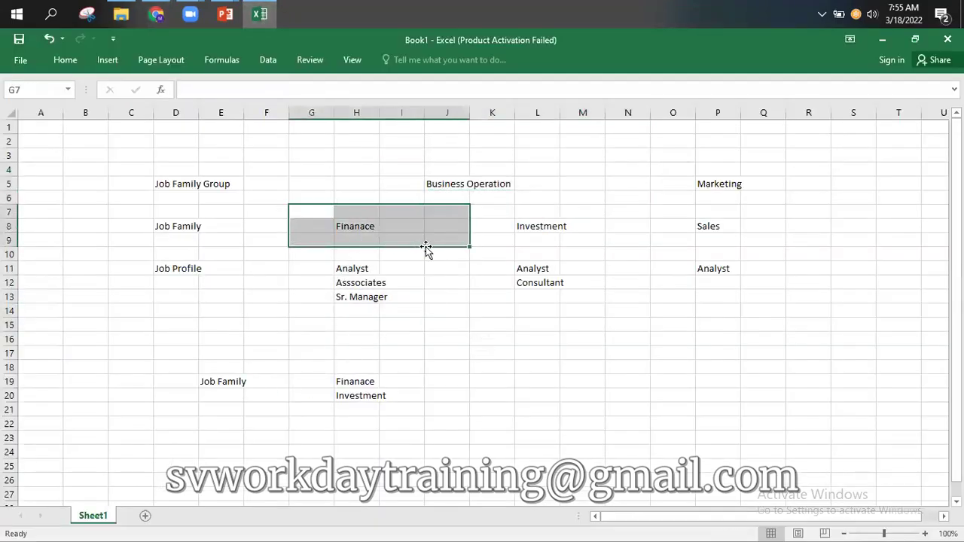
pyautogui.moveTo(120, 156); pyautogui.dragTo(743, 224)
pyautogui.moveTo(143, 256); pyautogui.dragTo(464, 365)
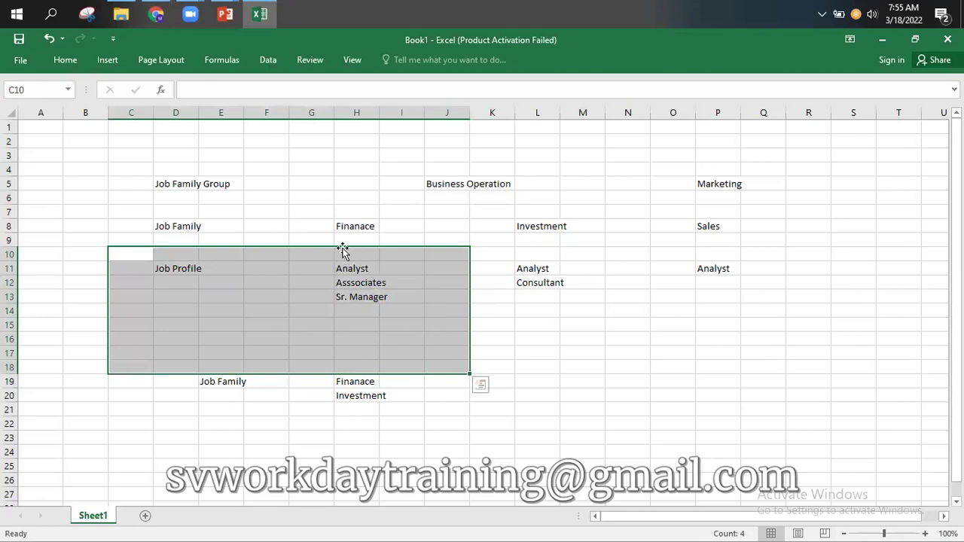
pyautogui.moveTo(311, 253); pyautogui.dragTo(421, 344)
pyautogui.moveTo(317, 224); pyautogui.dragTo(372, 235)
pyautogui.moveTo(407, 169); pyautogui.dragTo(557, 209)
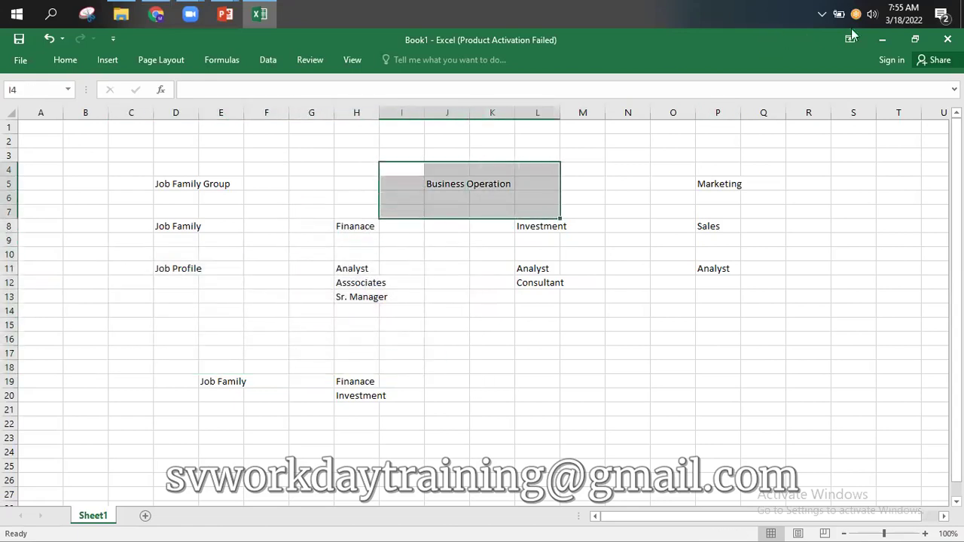
# - Switch back to Workday and review the Create Job Profile fields from Job Level down to Pay Rate Types and Characteristics
pyautogui.hotkey('alt', 'Tab')
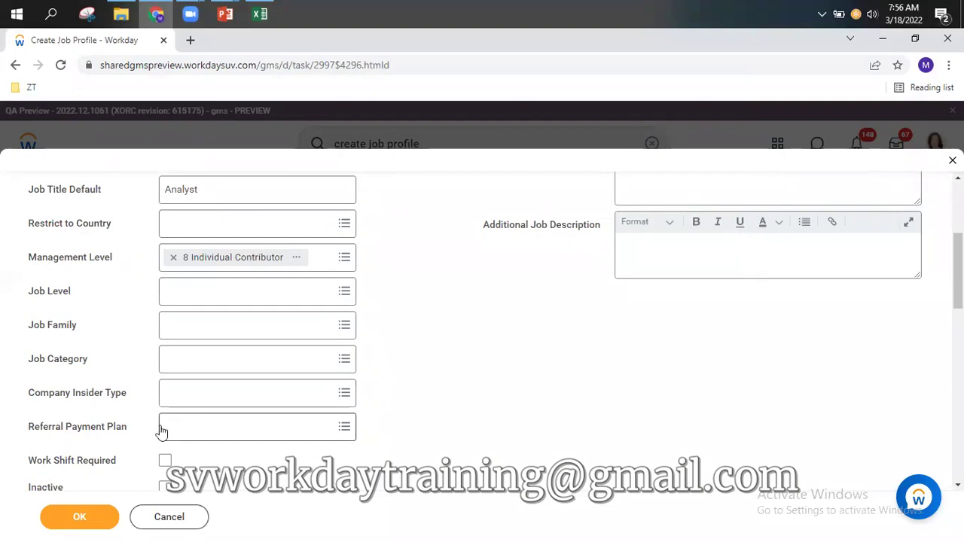
pyautogui.scroll(-2, 452, 384)
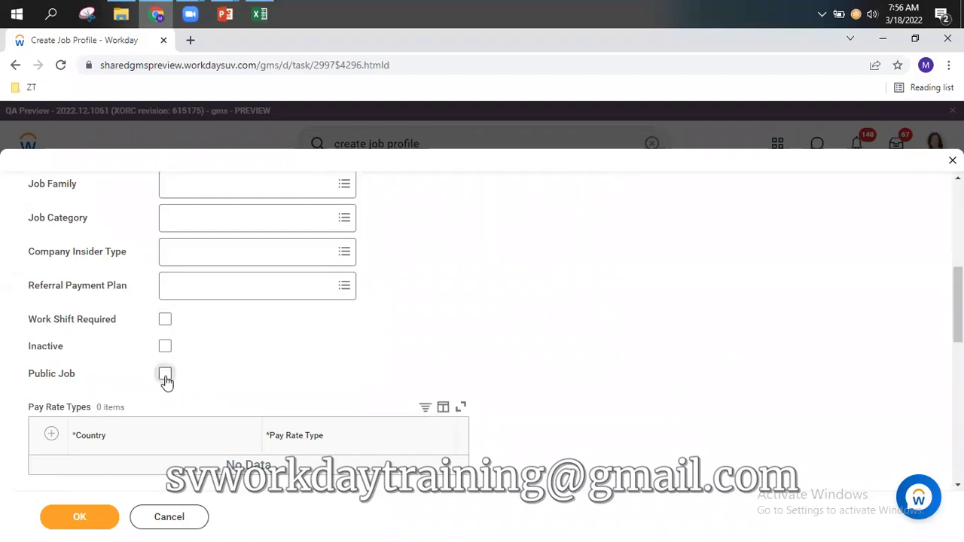
pyautogui.moveTo(166, 380)
pyautogui.scroll(-2, 752, 330)
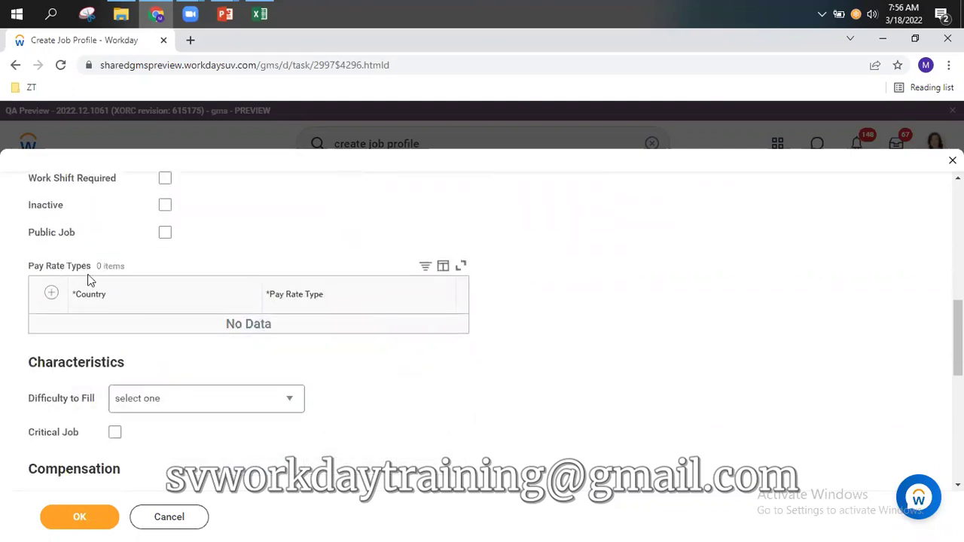
pyautogui.scroll(6, 192, 308)
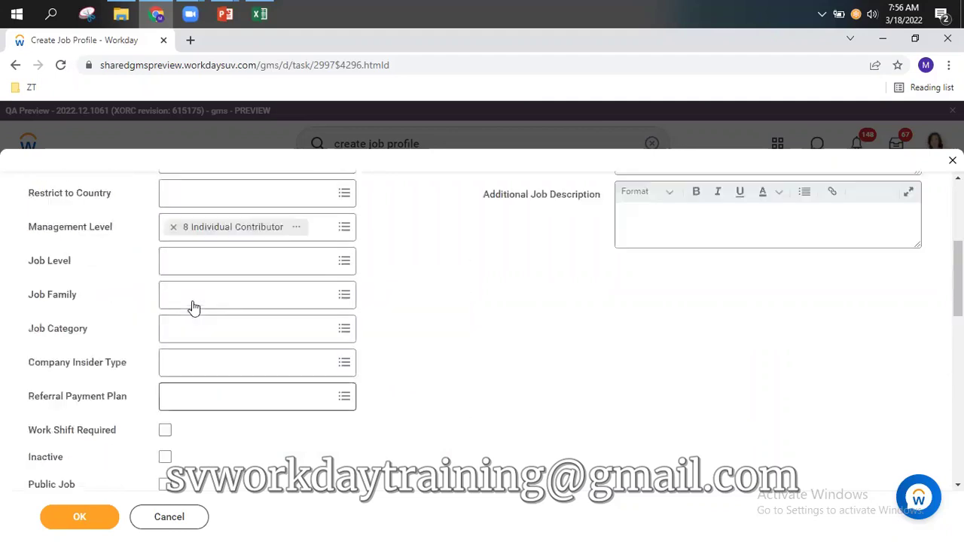
pyautogui.scroll(1, 238, 272)
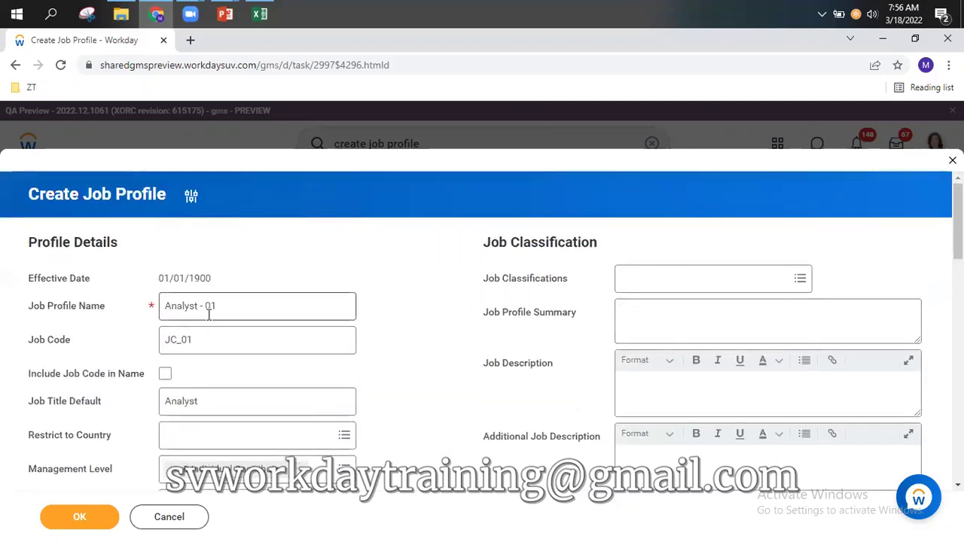
# - Review the Pay Rate Types, Characteristics and Compensation sections of the Create Job Profile form
pyautogui.scroll(-5, 204, 341)
pyautogui.scroll(-3, 286, 349)
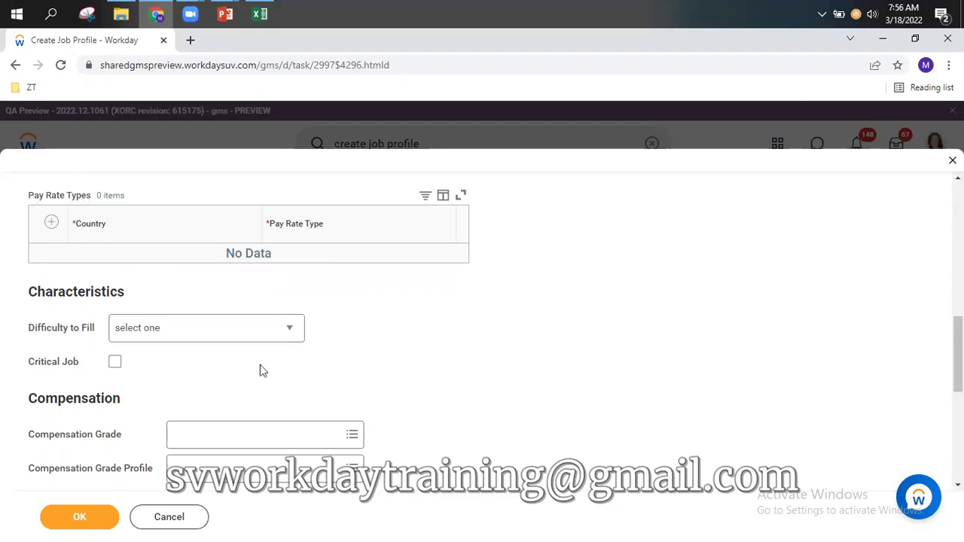
pyautogui.scroll(-2, 210, 359)
pyautogui.scroll(3, 53, 244)
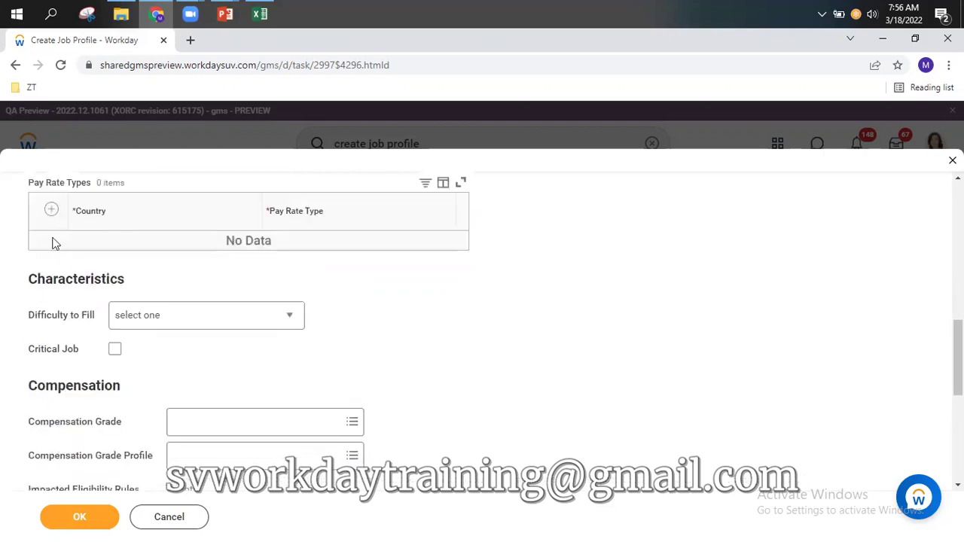
pyautogui.moveTo(23, 198); pyautogui.dragTo(128, 388)
pyautogui.scroll(-1, 426, 413)
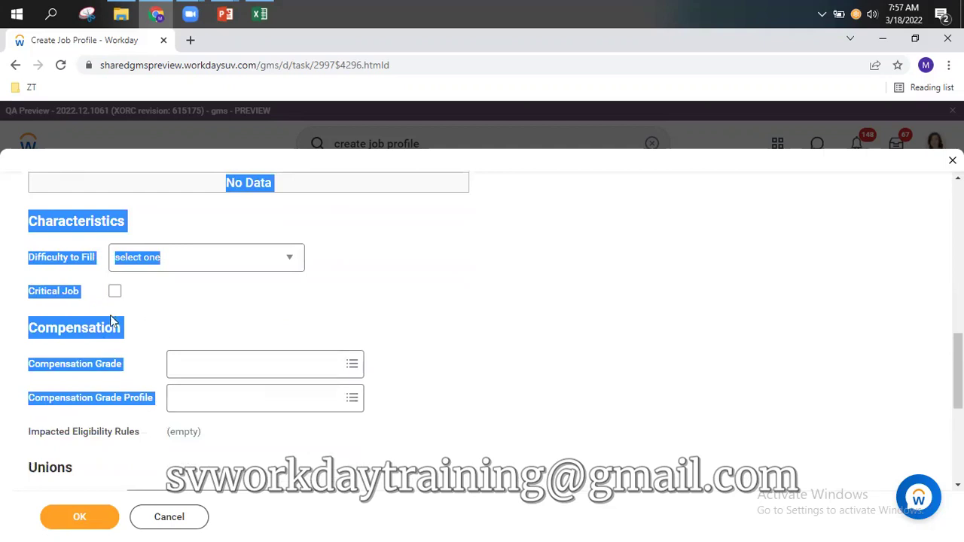
pyautogui.click(491, 341)
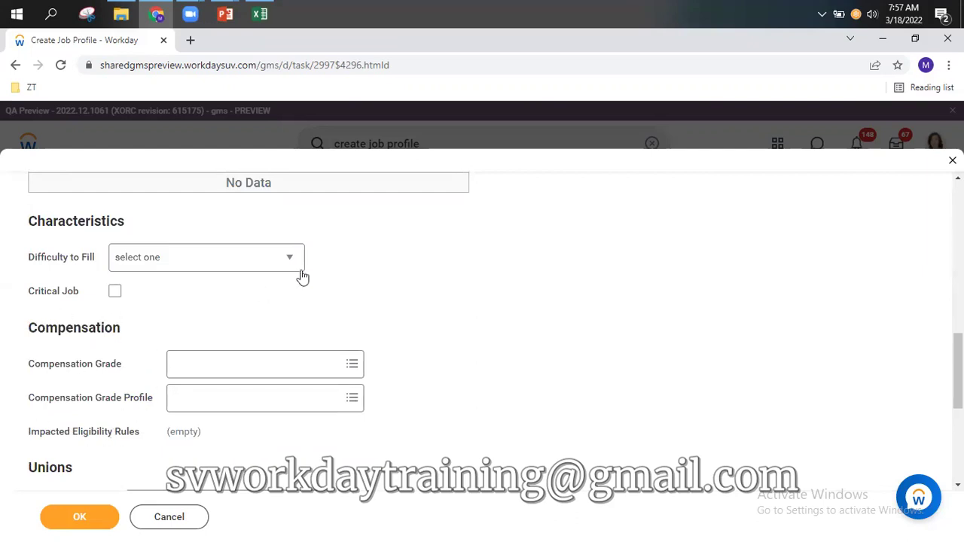
# - Review the form again from Profile Details down to Compensation, Union Membership and the Job Exempt table
pyautogui.scroll(10, 296, 276)
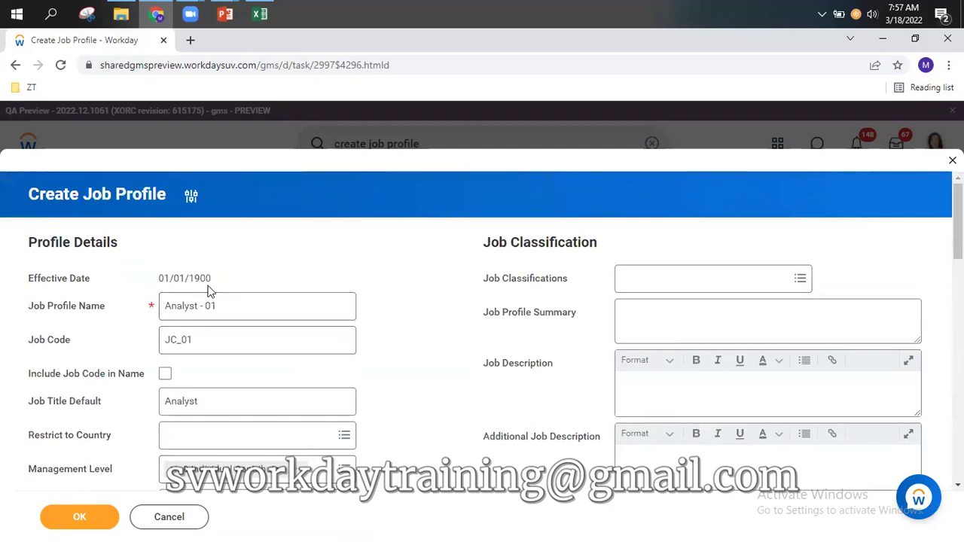
pyautogui.scroll(-8, 369, 312)
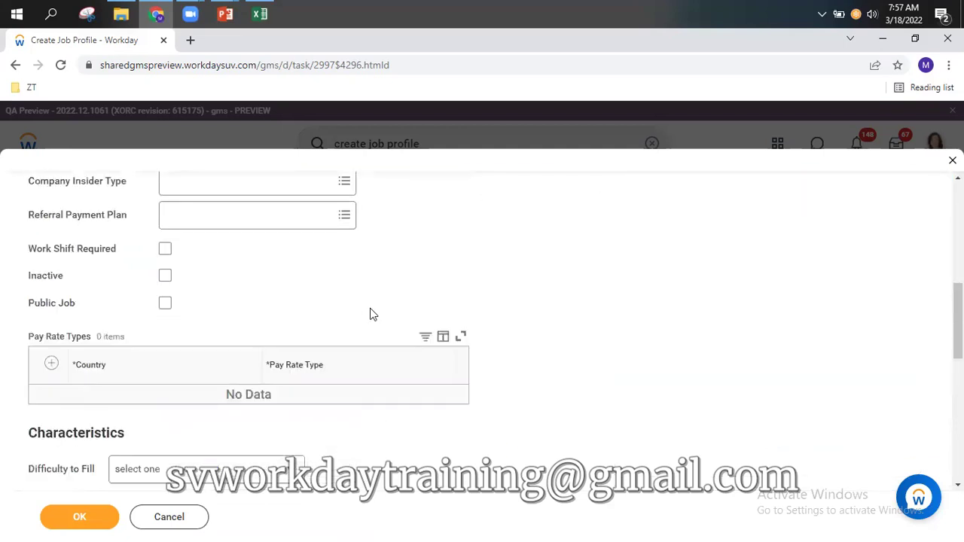
pyautogui.scroll(-5, 370, 315)
pyautogui.scroll(-2, 370, 315)
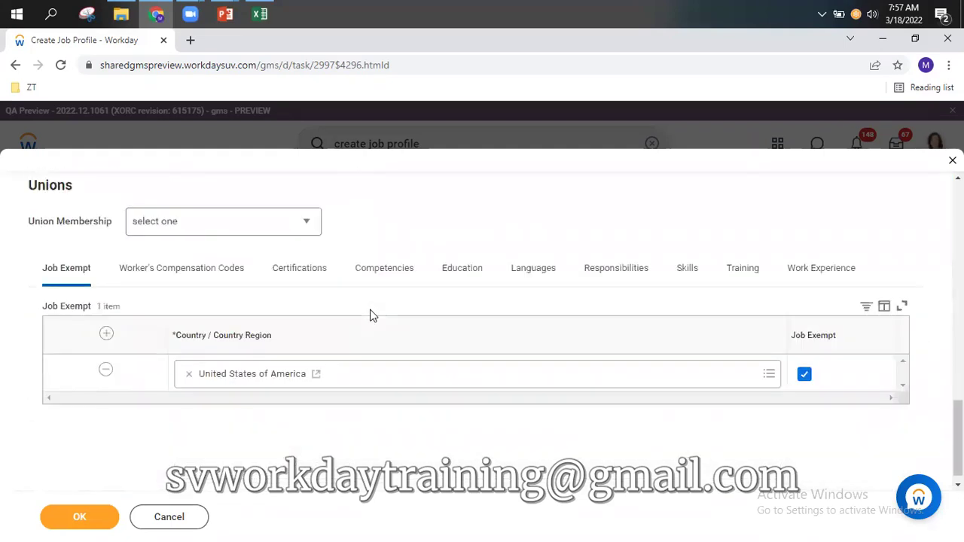
pyautogui.scroll(8, 369, 315)
pyautogui.scroll(-5, 354, 320)
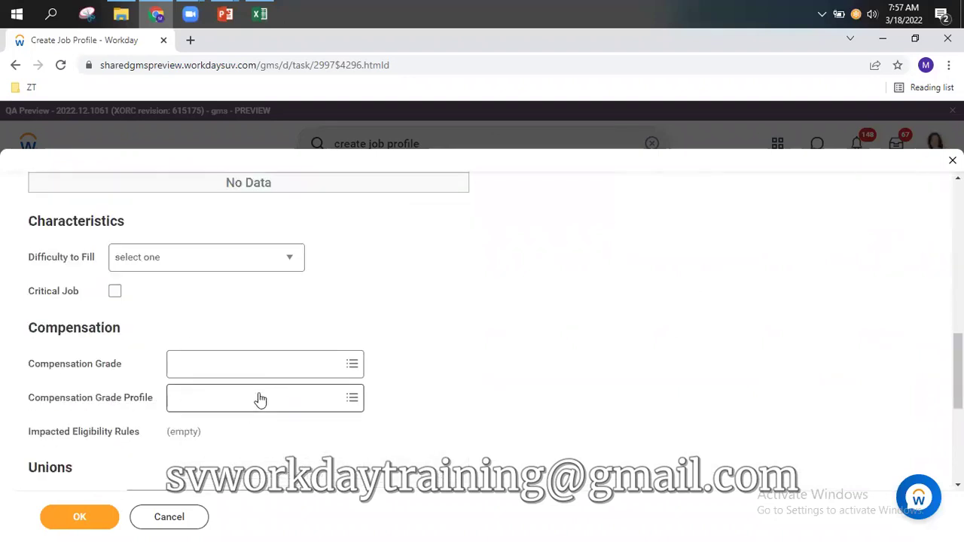
pyautogui.scroll(-2, 429, 376)
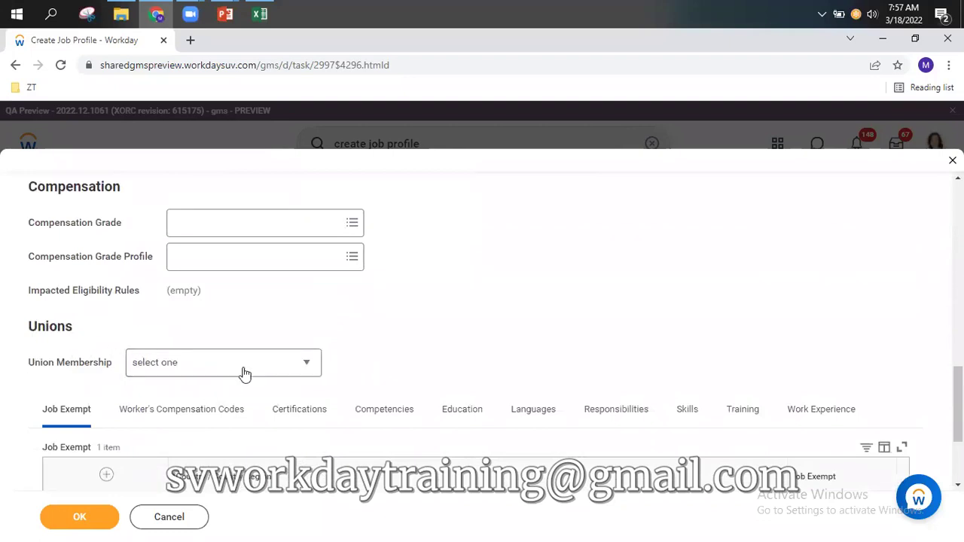
pyautogui.scroll(-2, 573, 280)
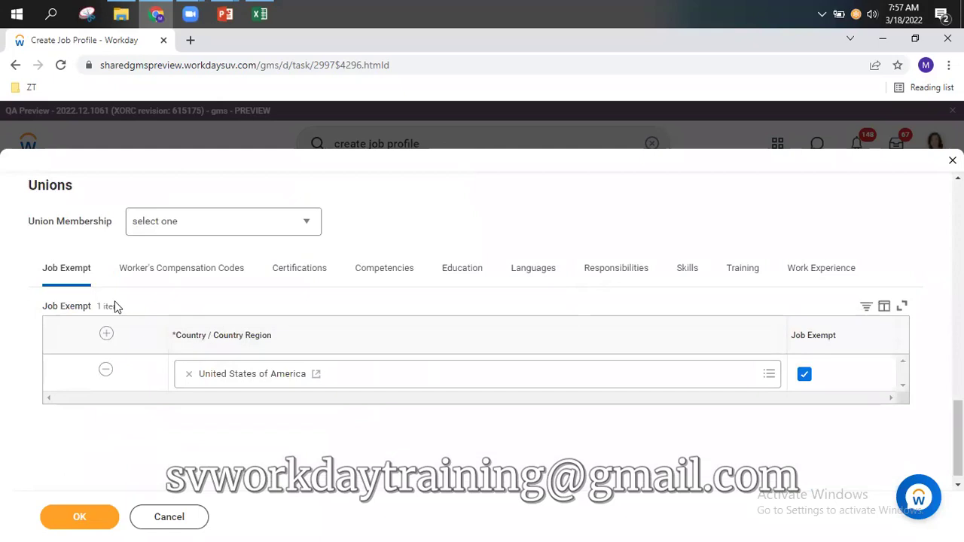
pyautogui.scroll(15, 285, 249)
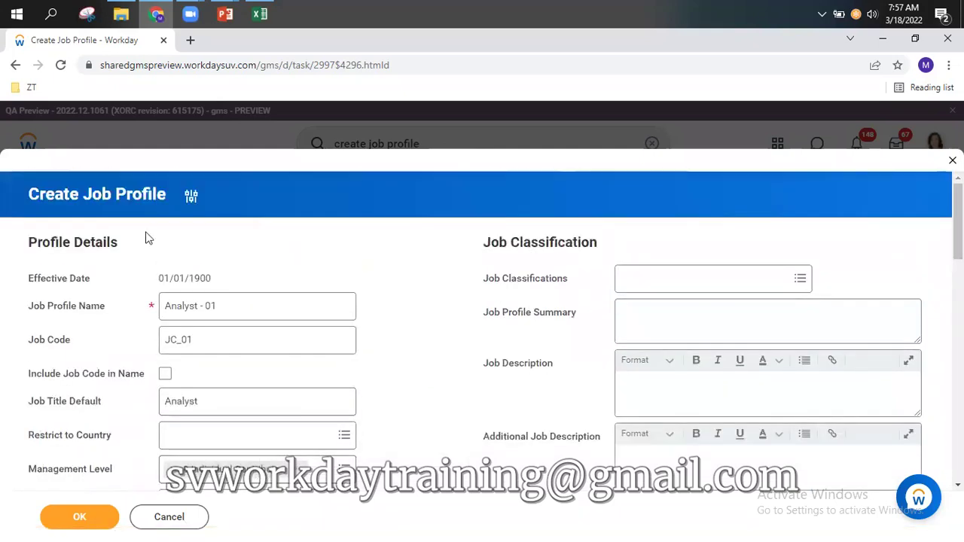
pyautogui.scroll(-12, 458, 305)
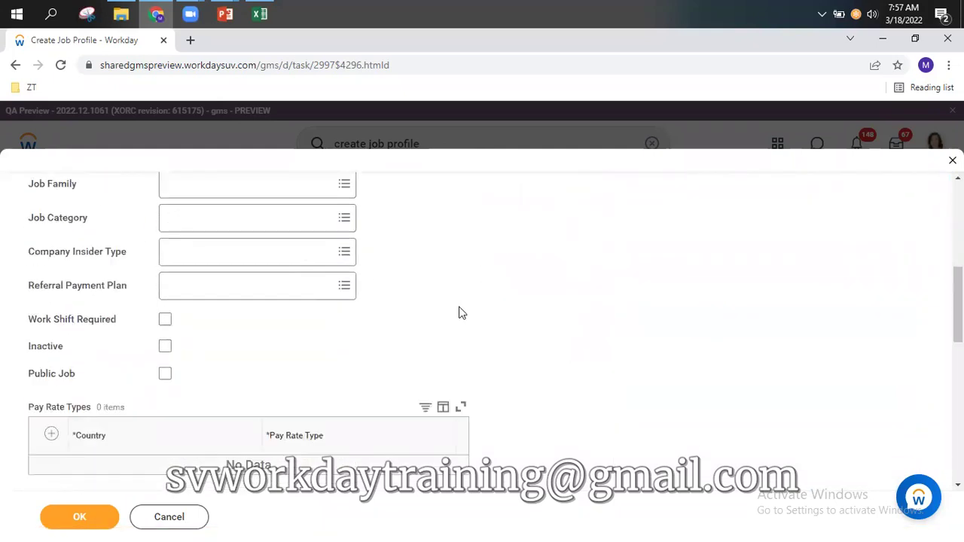
pyautogui.scroll(-3, 458, 317)
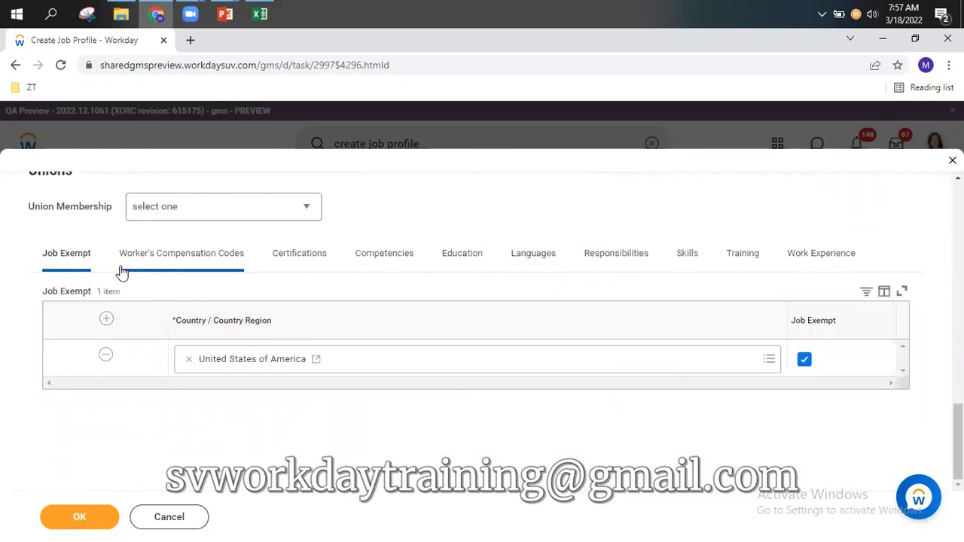
# - Examine the profile's Worker's Compensation Codes, Certifications, Competencies, Education, Languages, Responsibilities, Skills, Training and Work Experience tables
pyautogui.click(176, 258)
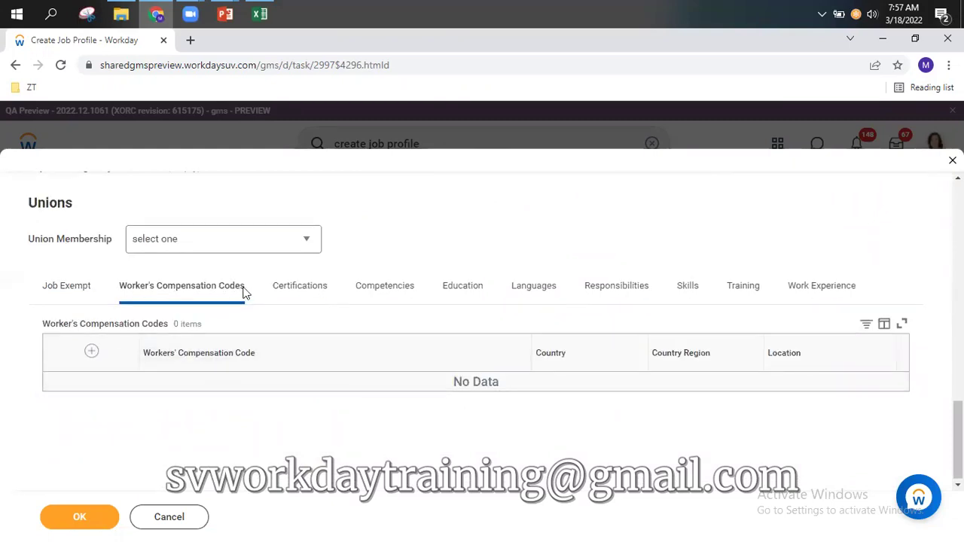
pyautogui.click(299, 291)
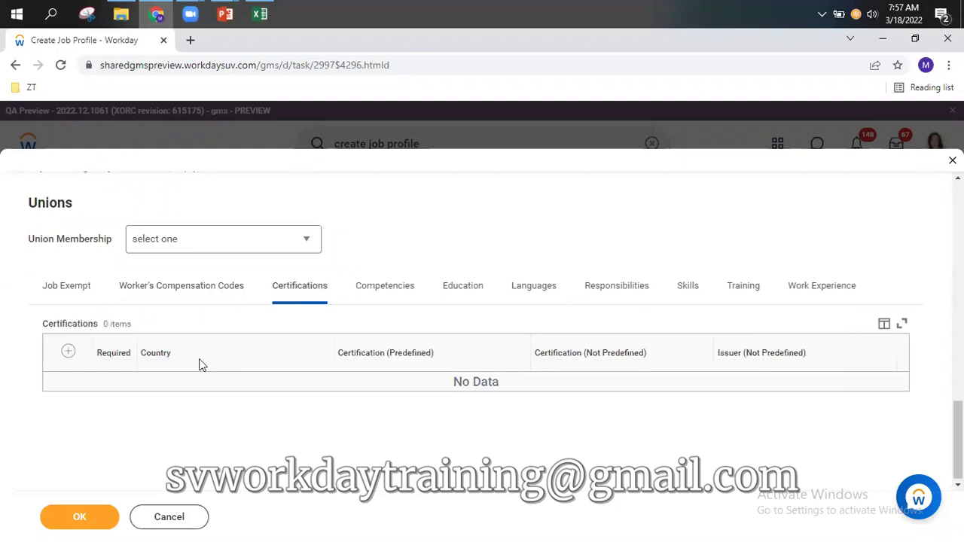
pyautogui.click(387, 289)
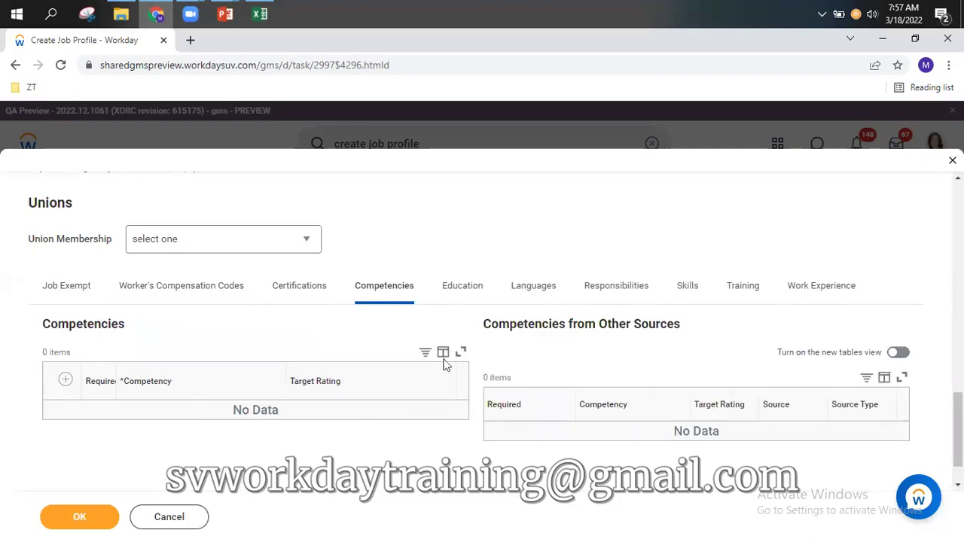
pyautogui.click(460, 289)
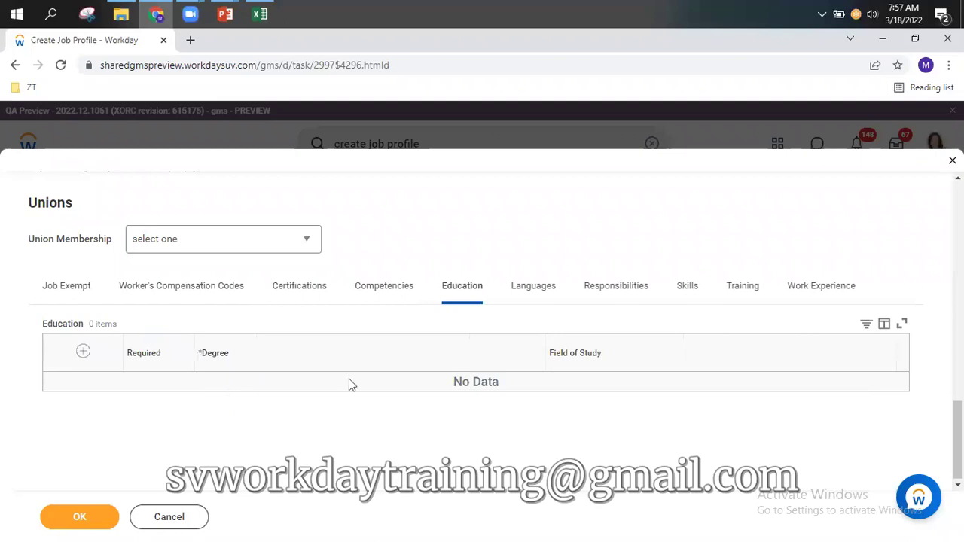
pyautogui.click(535, 287)
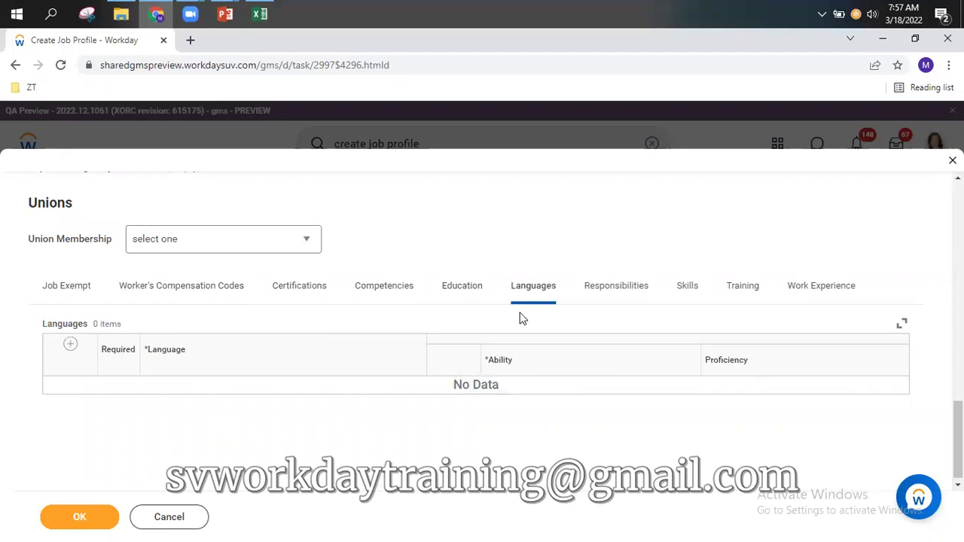
pyautogui.click(625, 289)
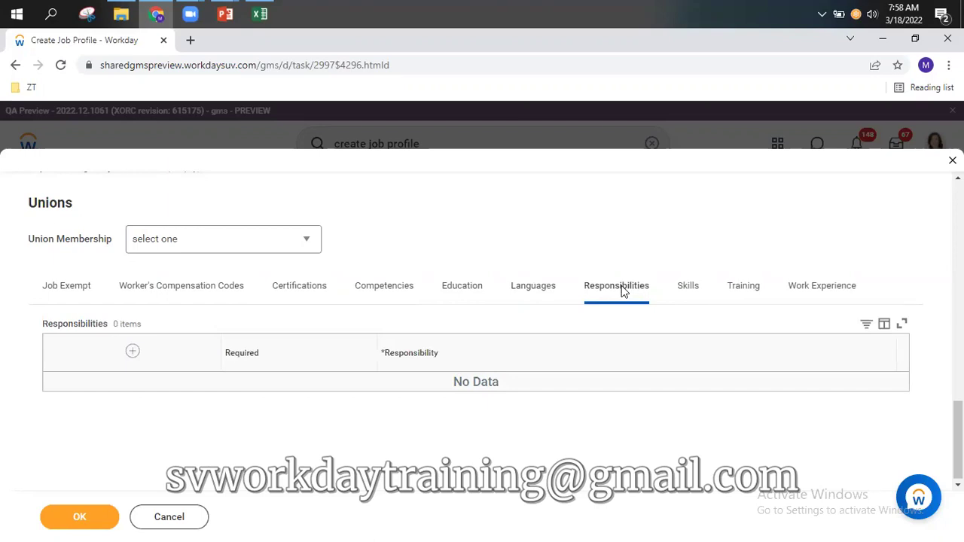
pyautogui.click(686, 287)
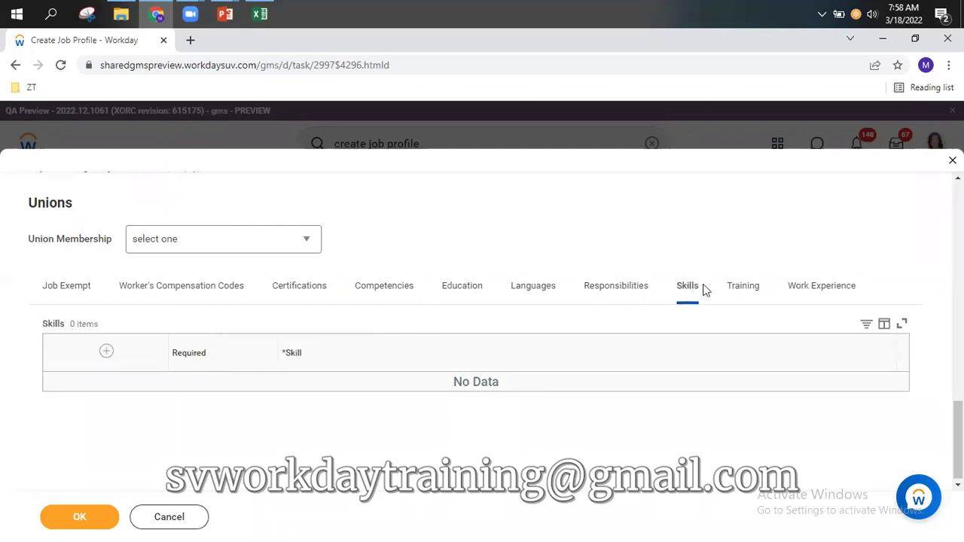
pyautogui.click(750, 290)
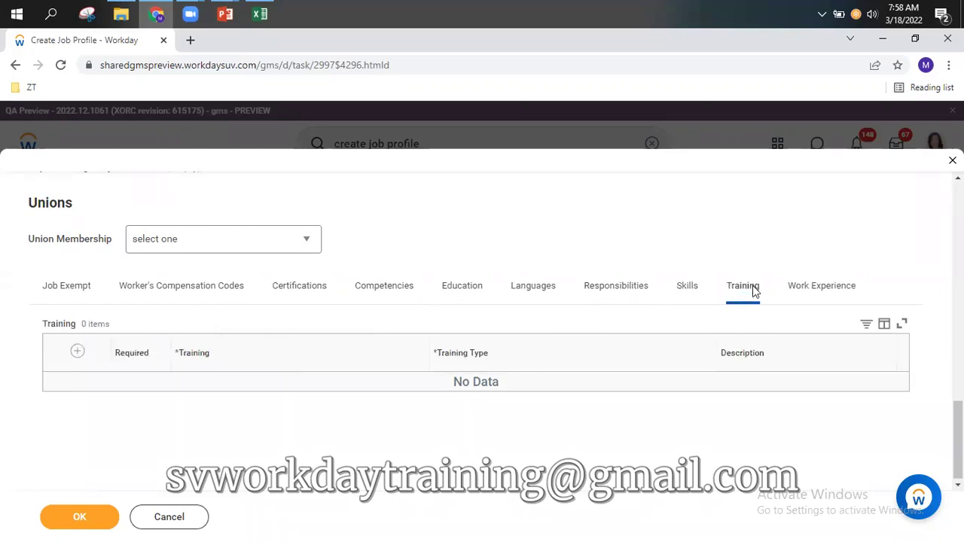
pyautogui.click(840, 290)
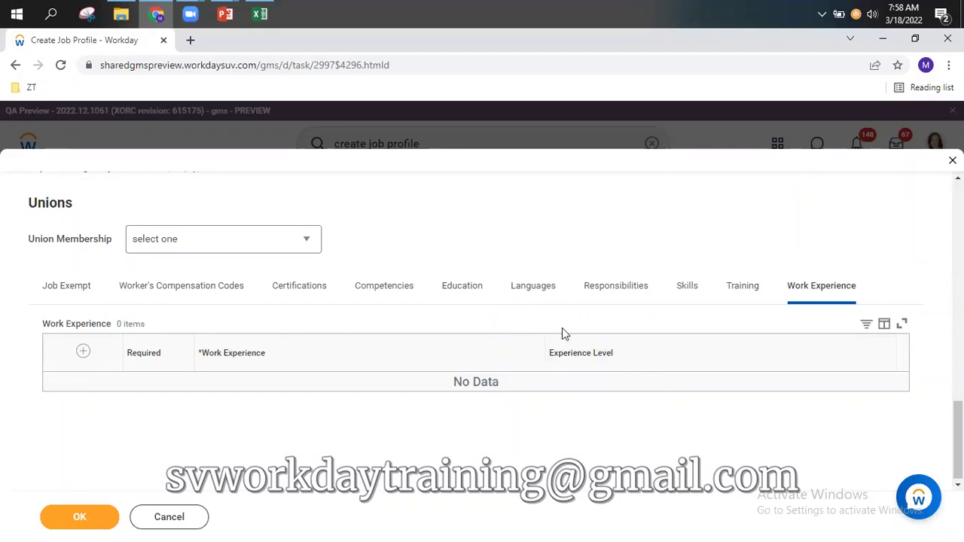
# - Switch to the PowerPoint slide show and go back to the Job Profile slide to review its points
pyautogui.moveTo(225, 14)
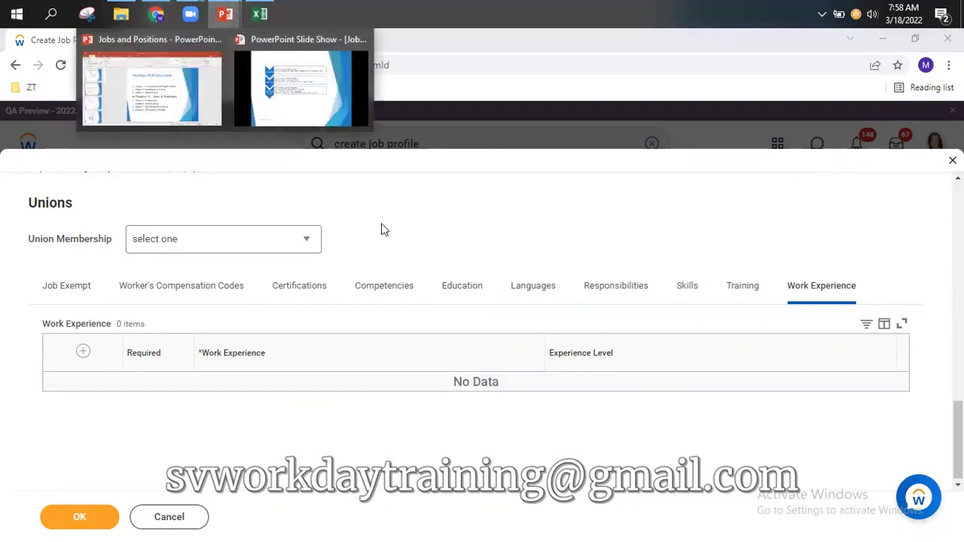
pyautogui.click(300, 87)
pyautogui.press('Left')
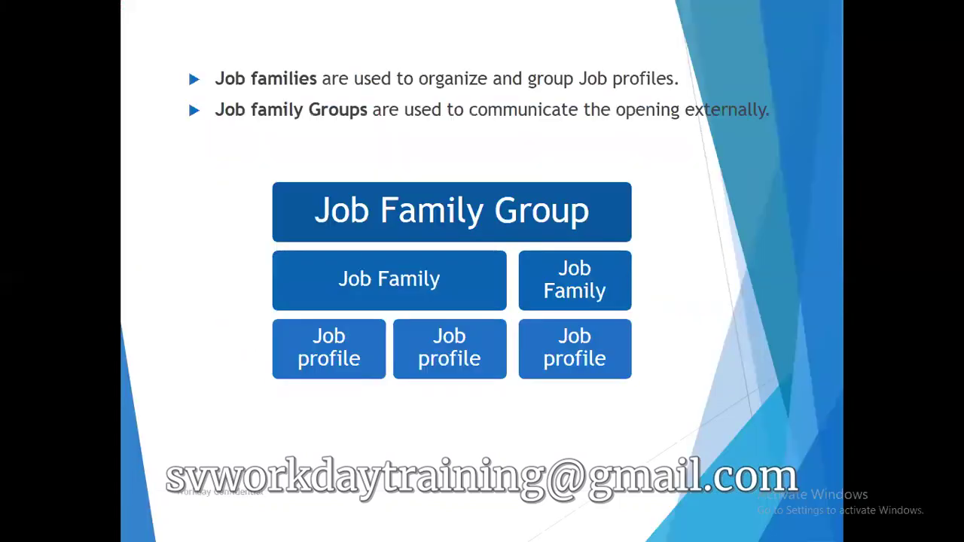
pyautogui.press('Left')
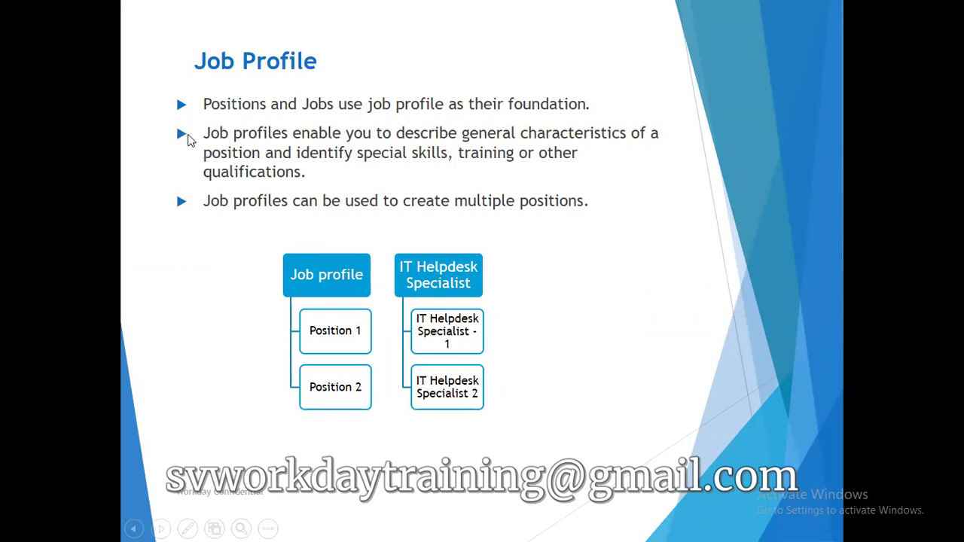
# - Switch back to Workday and examine the Job Profile Summary, Job Description and Additional Job Description fields
pyautogui.hotkey('alt', 'Tab')
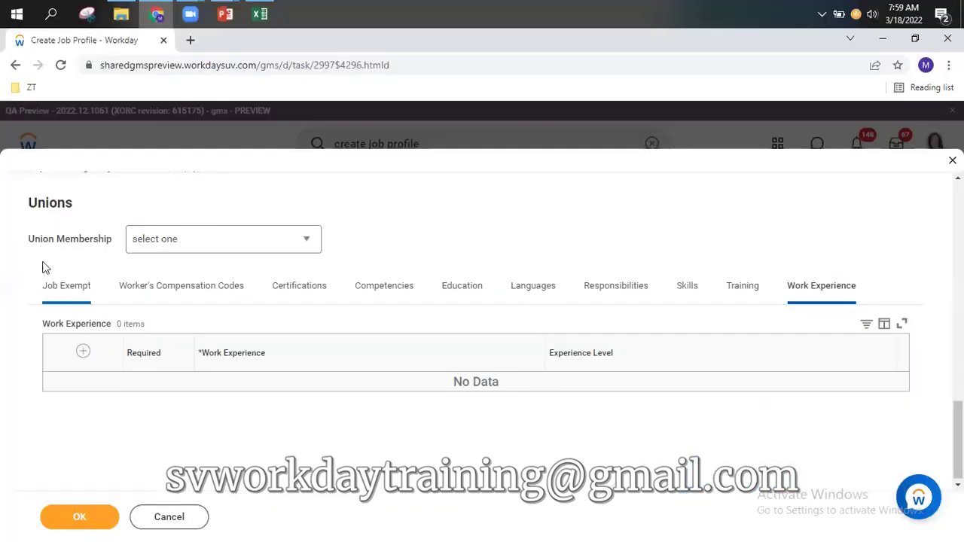
pyautogui.scroll(20, 636, 352)
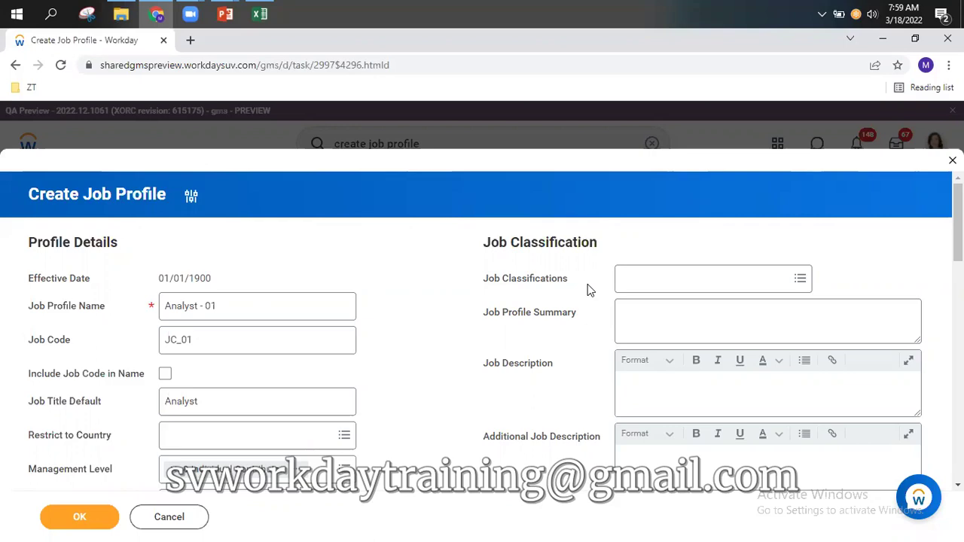
pyautogui.scroll(-1, 549, 329)
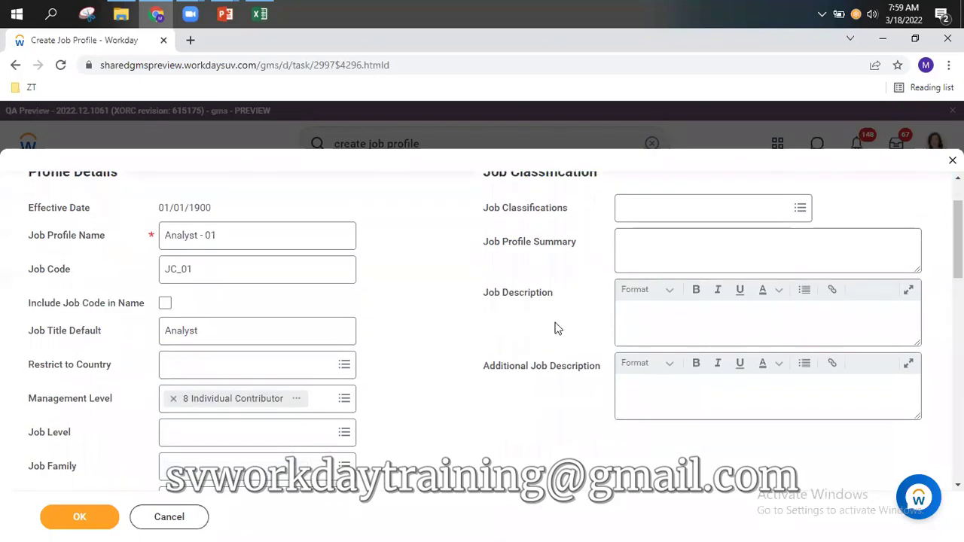
pyautogui.click(662, 261)
pyautogui.click(687, 331)
pyautogui.click(674, 383)
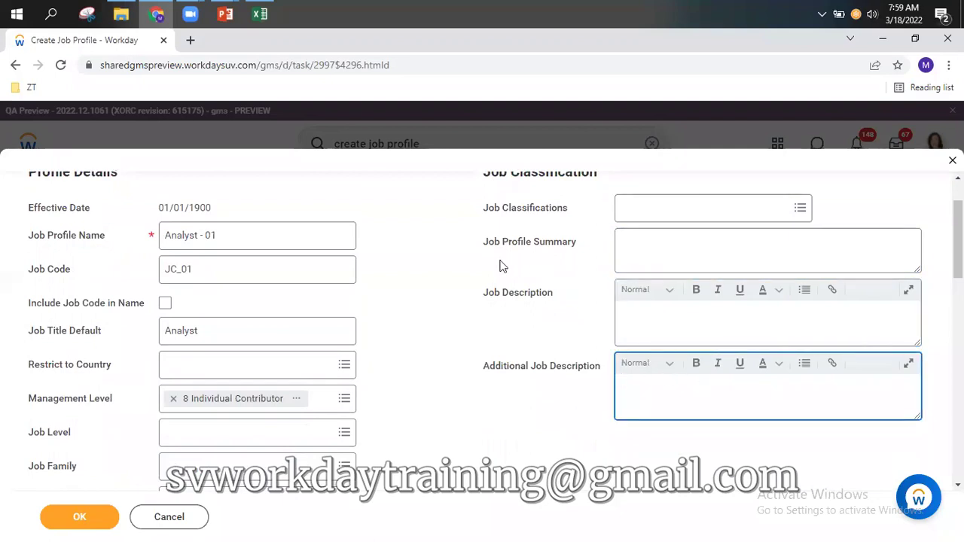
# - Fill in the Job Profile Summary with the text "Job Profile Summary" copied from its own label
pyautogui.moveTo(482, 248)
pyautogui.mouseDown()
pyautogui.moveTo(574, 245)
pyautogui.moveTo(491, 247)
pyautogui.mouseUp()
pyautogui.hotkey('ctrl', 'c')
pyautogui.click(584, 246)
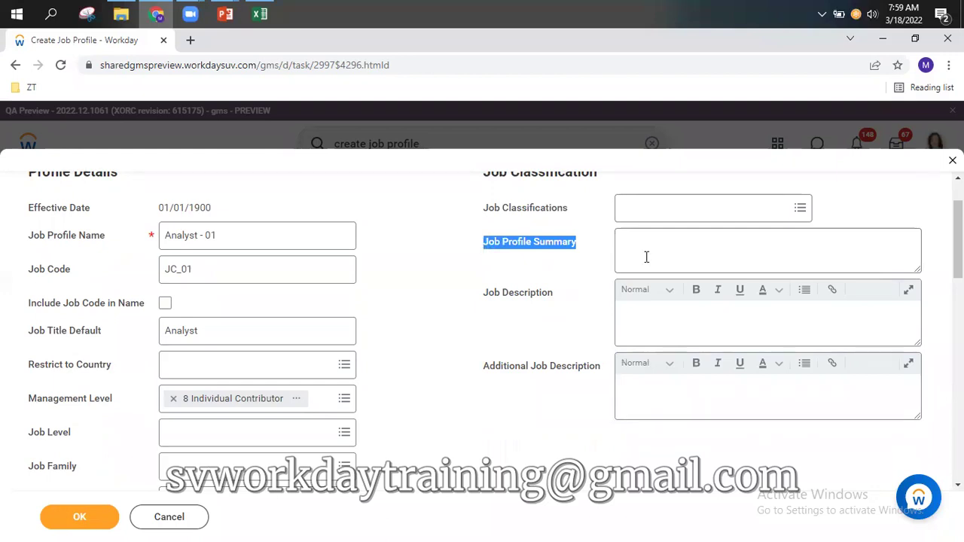
pyautogui.click(673, 252)
pyautogui.write('v')
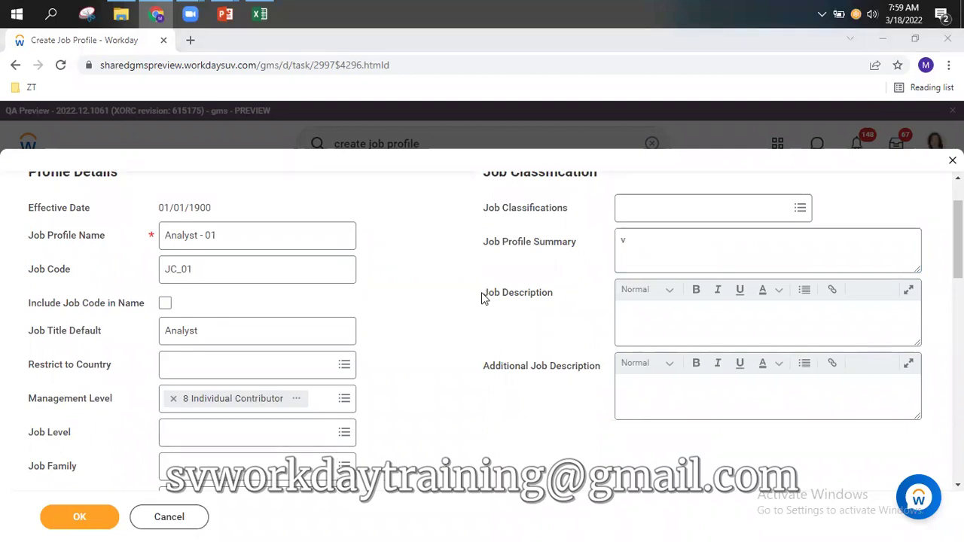
pyautogui.moveTo(482, 205); pyautogui.dragTo(567, 311)
pyautogui.click(565, 309)
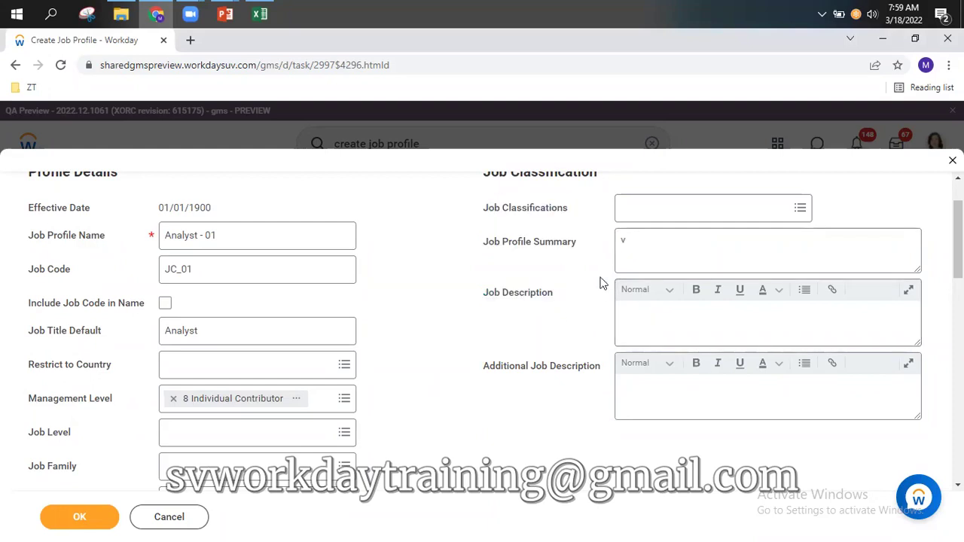
pyautogui.doubleClick(622, 239)
pyautogui.hotkey('ctrl', 'v')
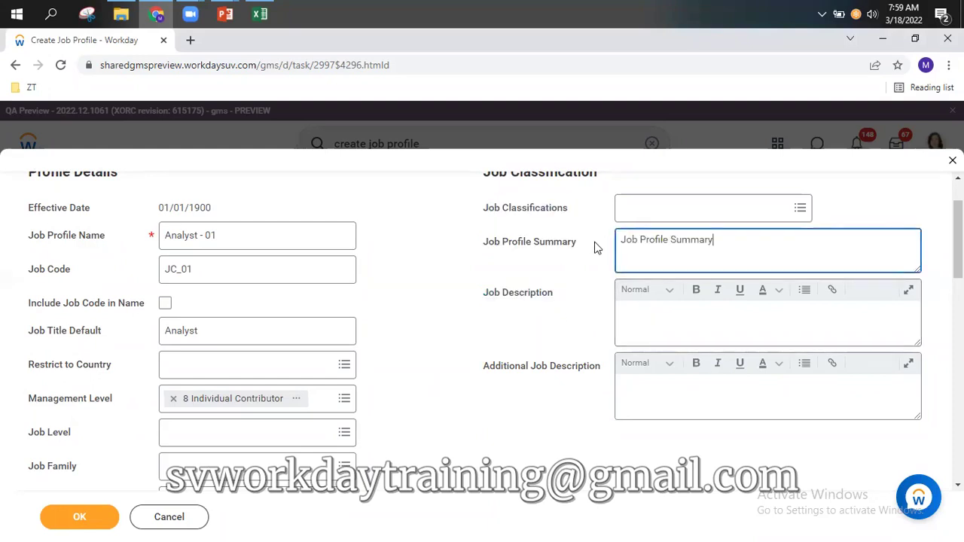
# - Fill in the Job Description and Additional Job Description fields with the text copied from their own labels
pyautogui.moveTo(484, 296); pyautogui.dragTo(544, 297)
pyautogui.hotkey('ctrl', 'c')
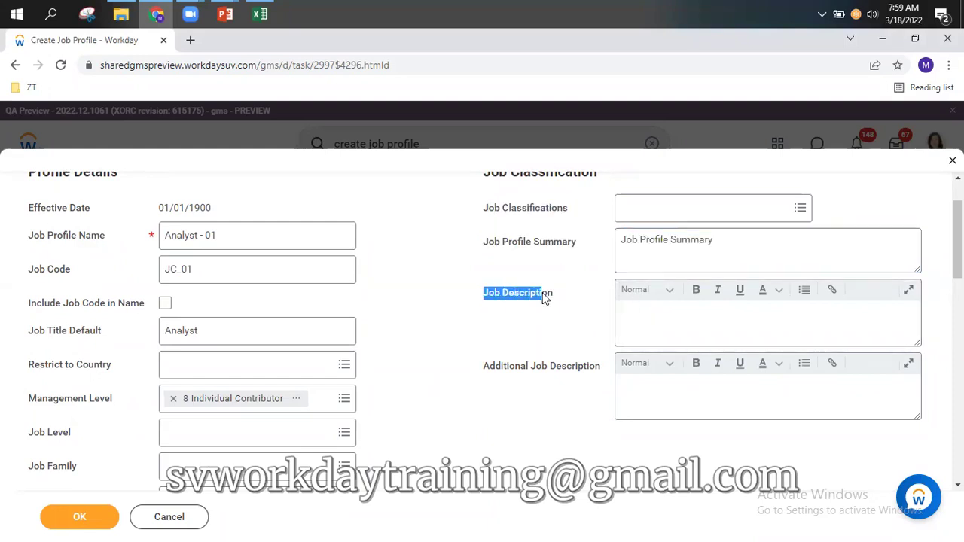
pyautogui.click(639, 312)
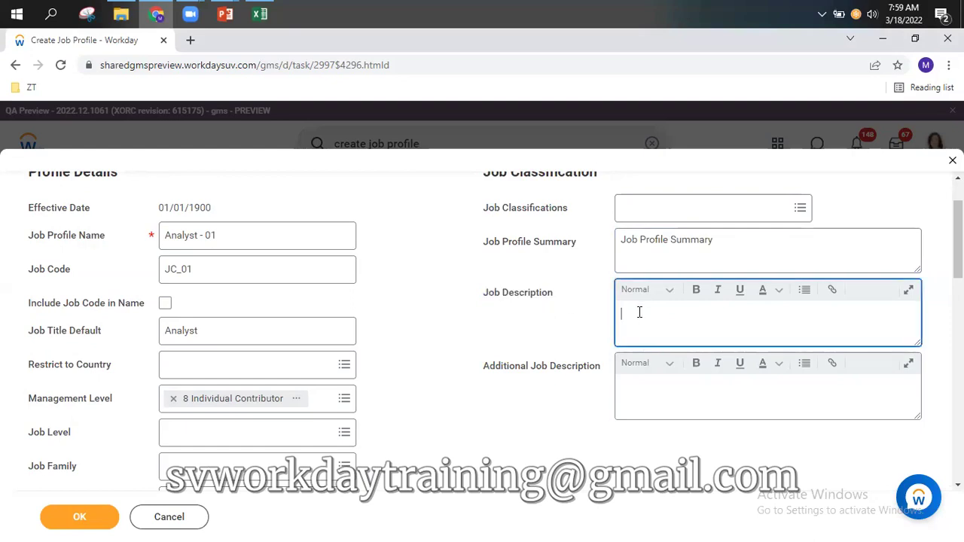
pyautogui.hotkey('ctrl', 'v')
pyautogui.moveTo(482, 366); pyautogui.dragTo(604, 370)
pyautogui.hotkey('ctrl', 'c')
pyautogui.click(604, 370)
pyautogui.click(481, 370)
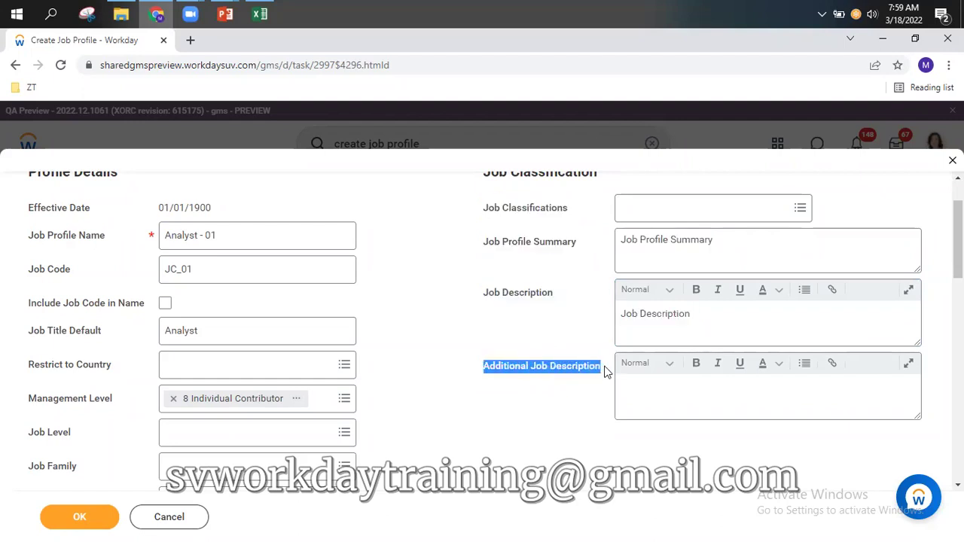
pyautogui.click(667, 381)
pyautogui.hotkey('ctrl', 'v')
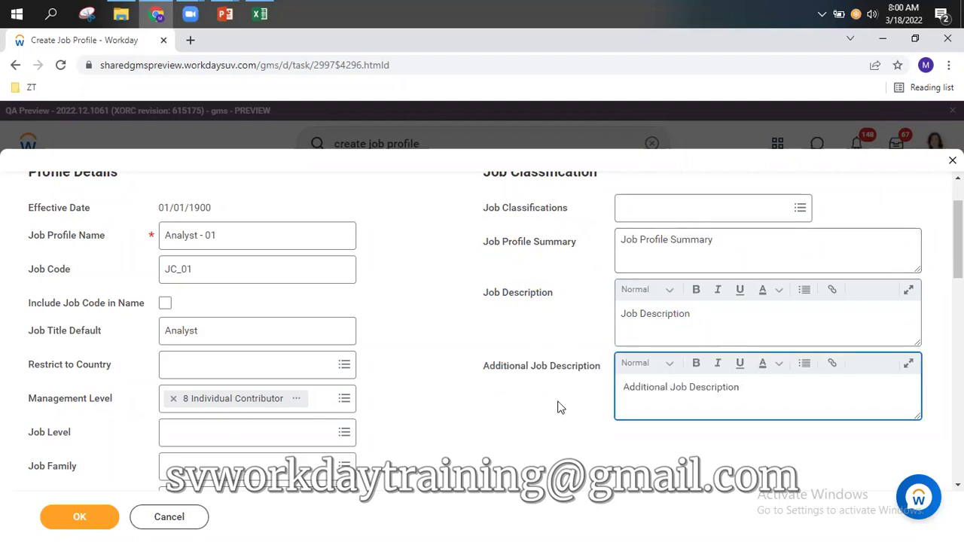
# - Review the Analyst - 01 form from Profile Details through the Work Experience table and submit the job profile
pyautogui.scroll(2, 316, 293)
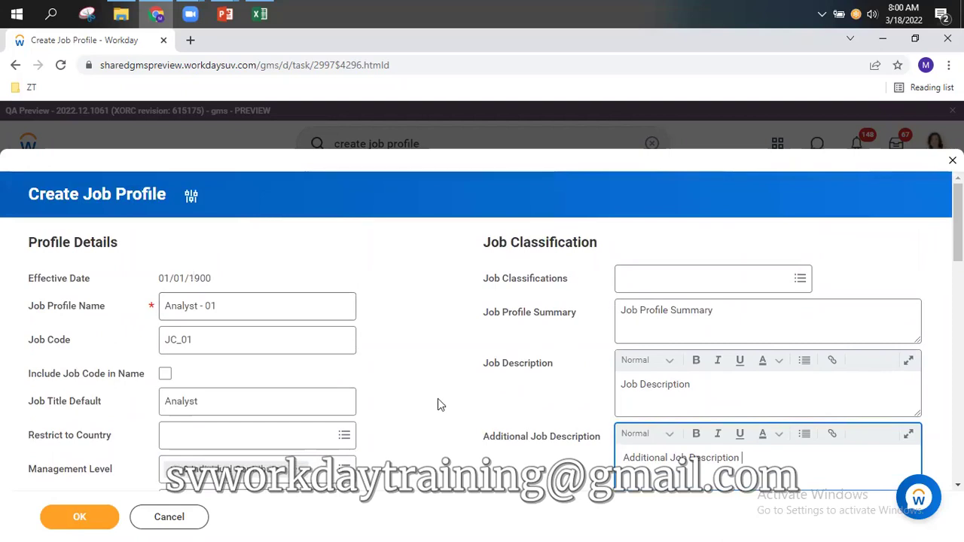
pyautogui.scroll(-4, 329, 415)
pyautogui.moveTo(29, 330); pyautogui.dragTo(134, 346)
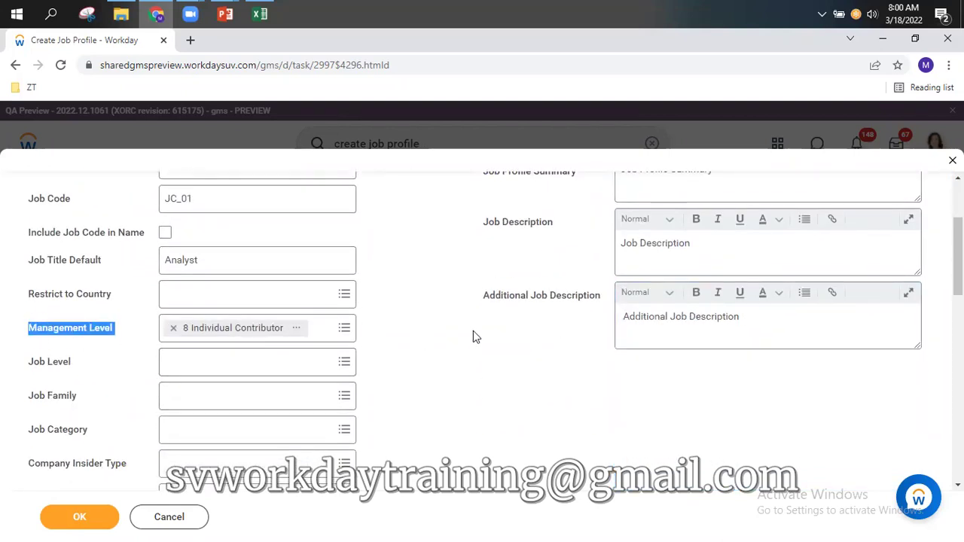
pyautogui.scroll(-6, 473, 336)
pyautogui.scroll(-10, 472, 339)
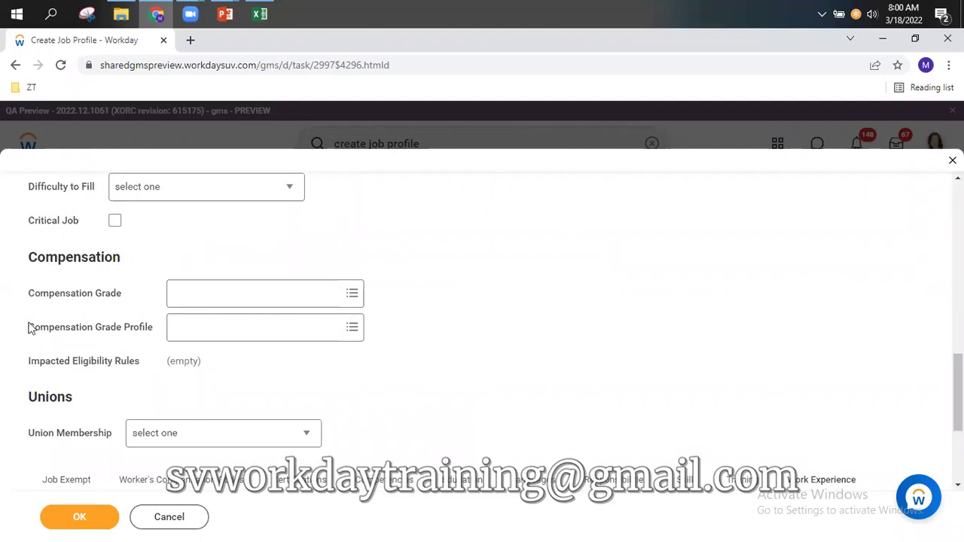
pyautogui.scroll(-3, 540, 352)
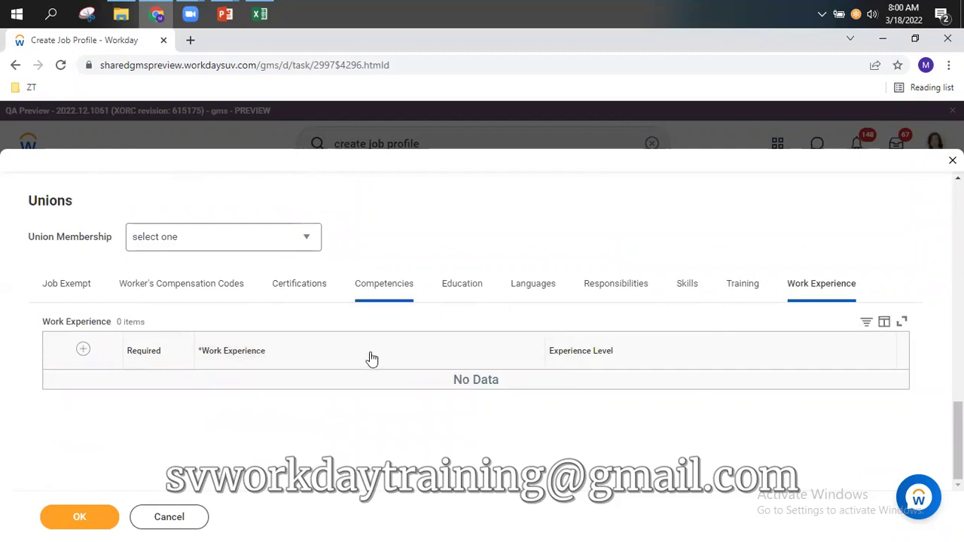
pyautogui.scroll(12, 445, 365)
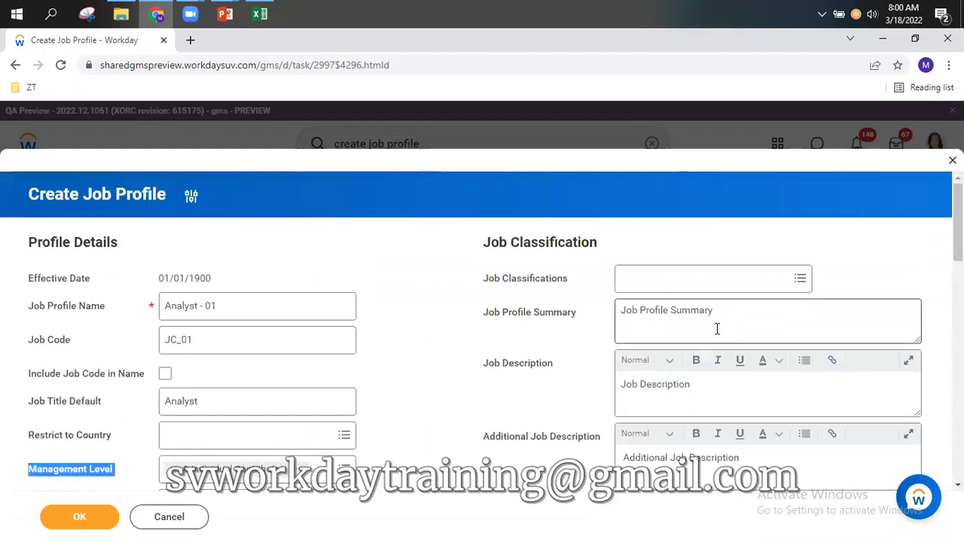
pyautogui.scroll(-2, 716, 329)
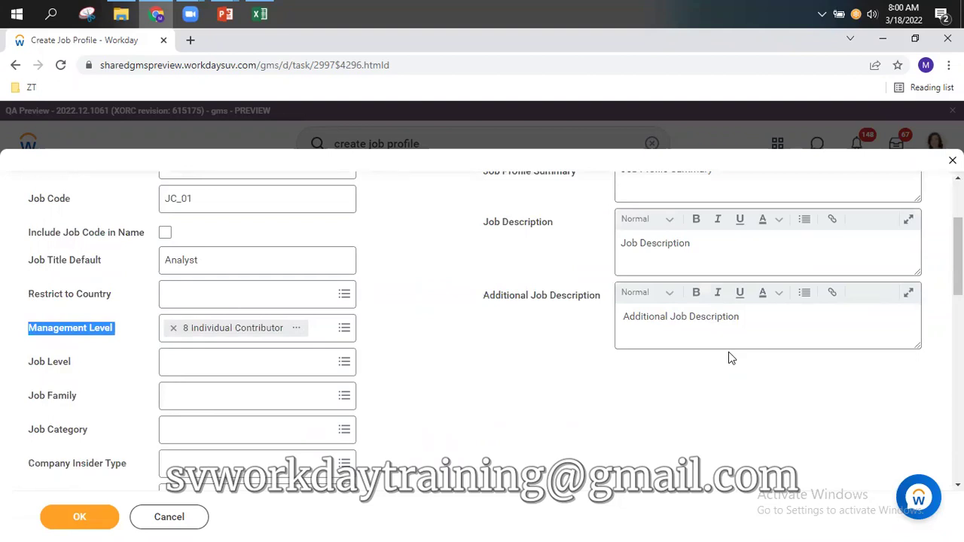
pyautogui.click(88, 519)
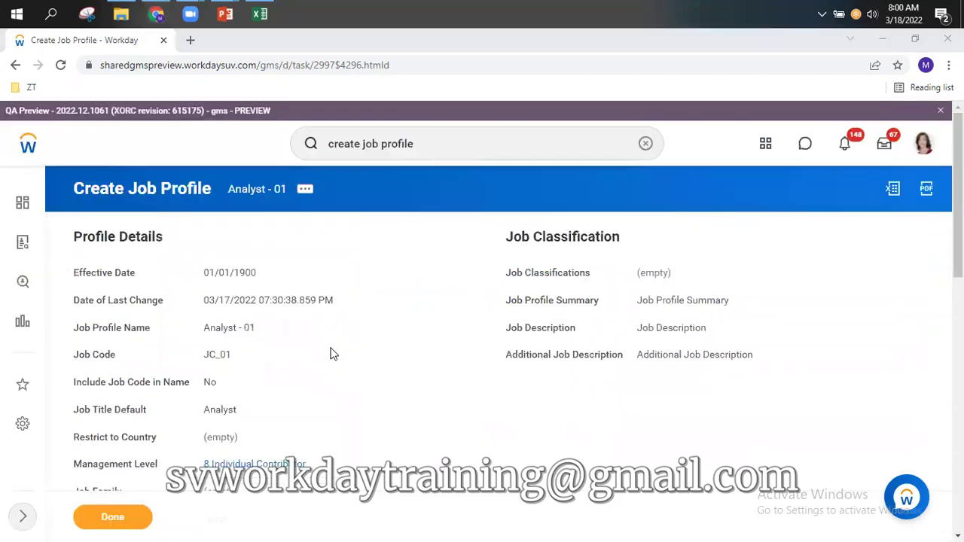
# - Switch to the Excel workbook and fill the Analyst cell under Finanace (H11) with yellow
pyautogui.hotkey('alt', 'Tab')
pyautogui.click(248, 419)
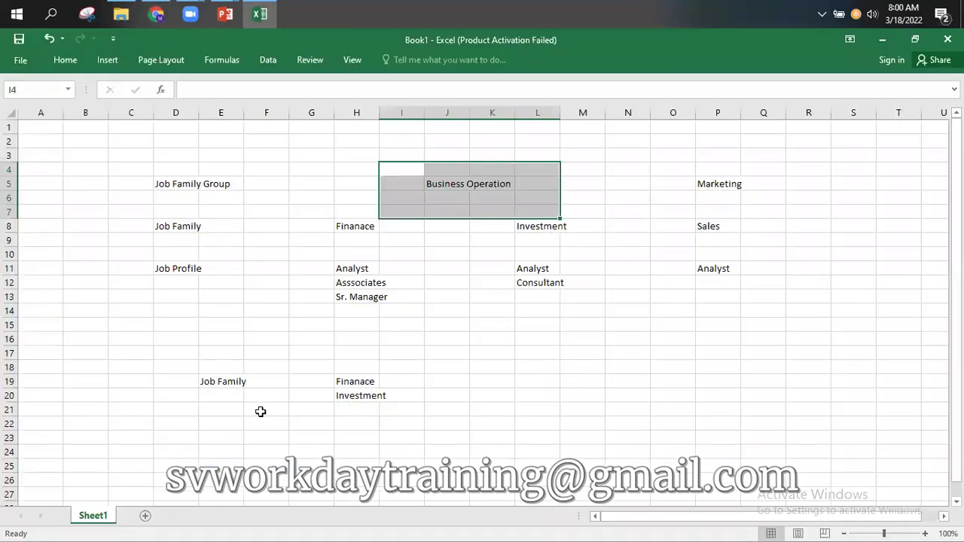
pyautogui.click(261, 411)
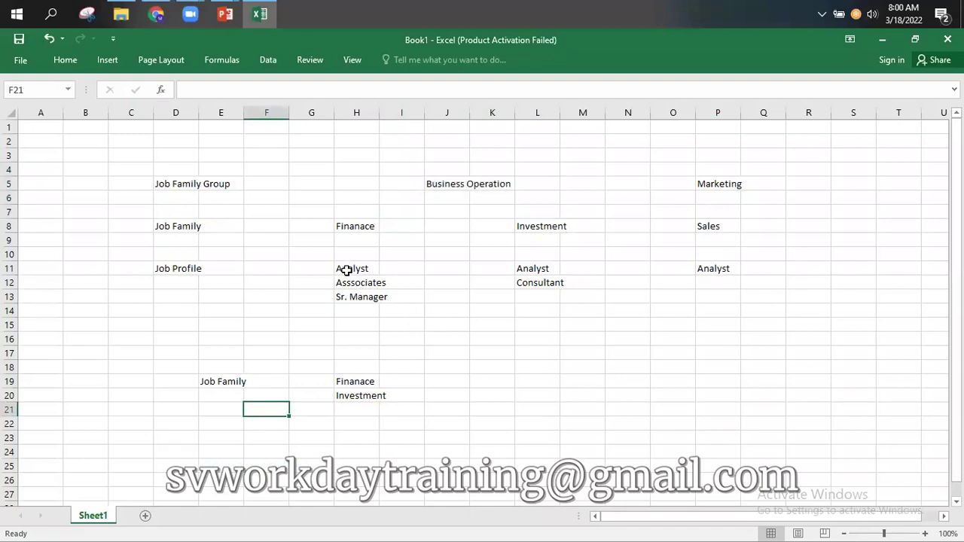
pyautogui.click(345, 270)
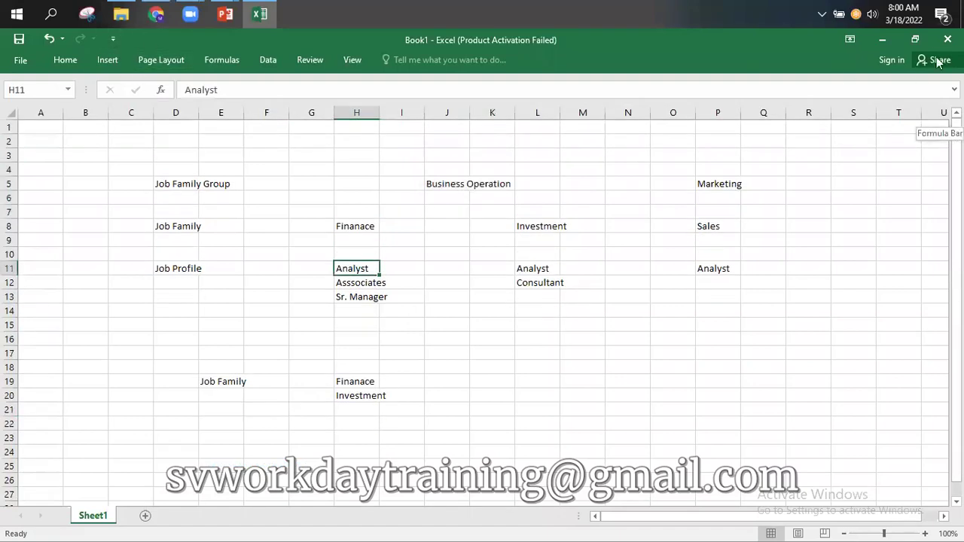
pyautogui.click(70, 60)
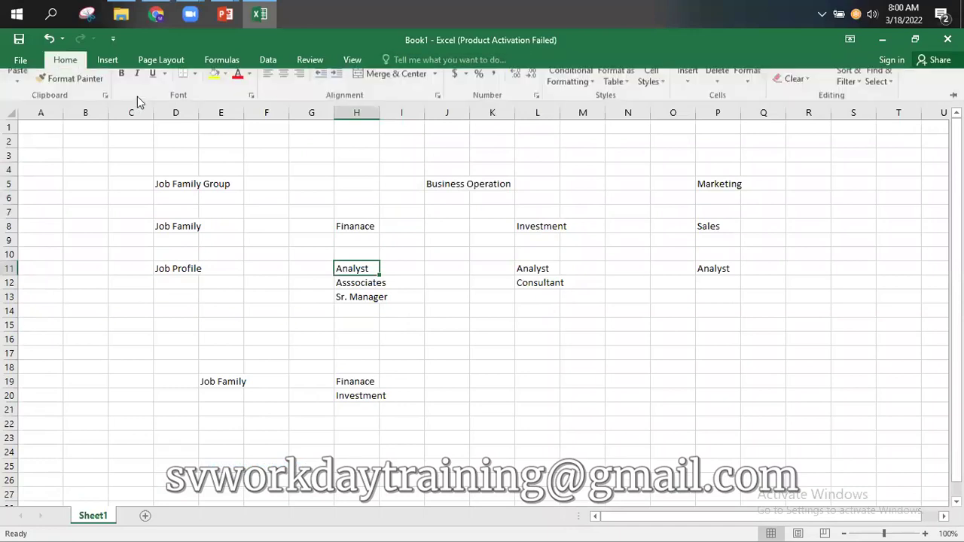
pyautogui.click(213, 106)
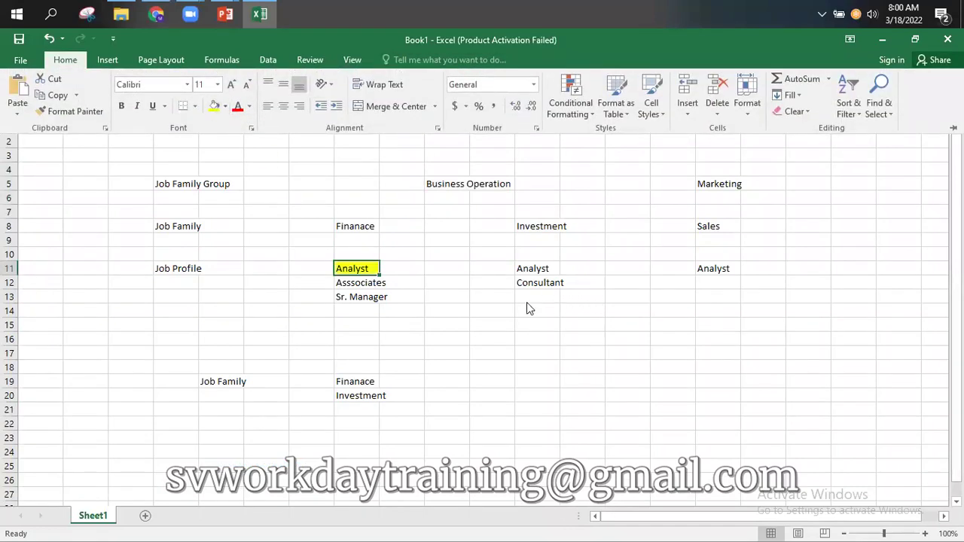
pyautogui.click(348, 289)
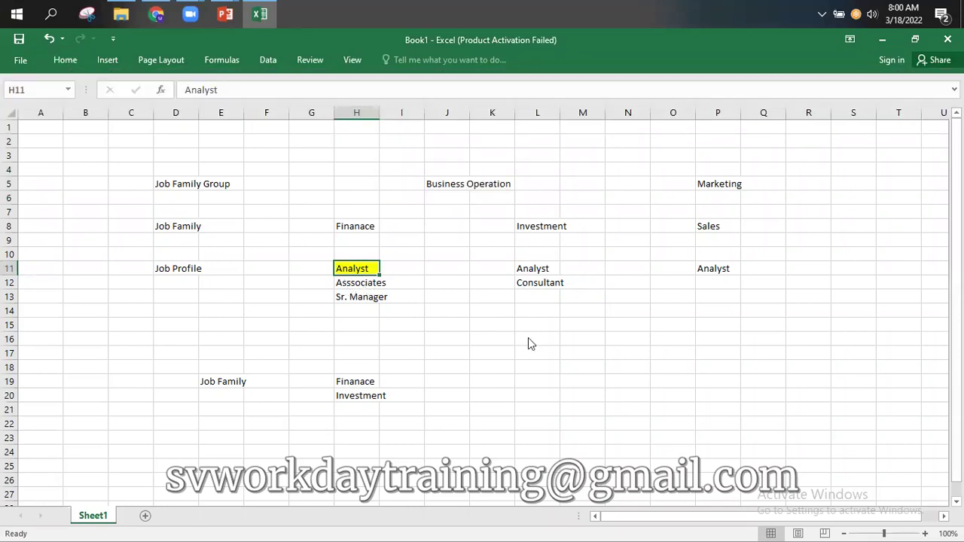
# - Switch back to Workday and start another Create Job Profile task with the effective date 01/01/1900
pyautogui.hotkey('alt', 'Tab')
pyautogui.hotkey('alt', 'Tab')
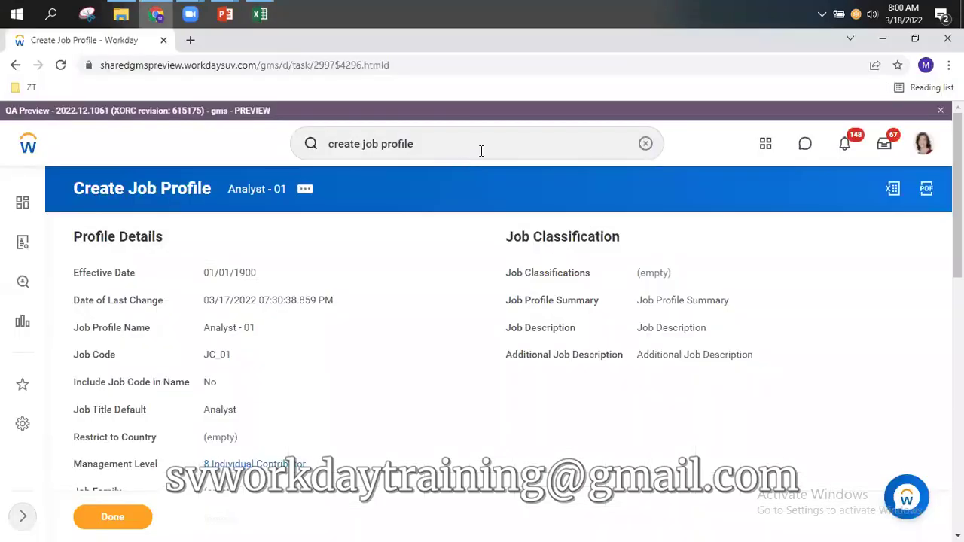
pyautogui.click(482, 151)
pyautogui.click(484, 221)
pyautogui.click(369, 286)
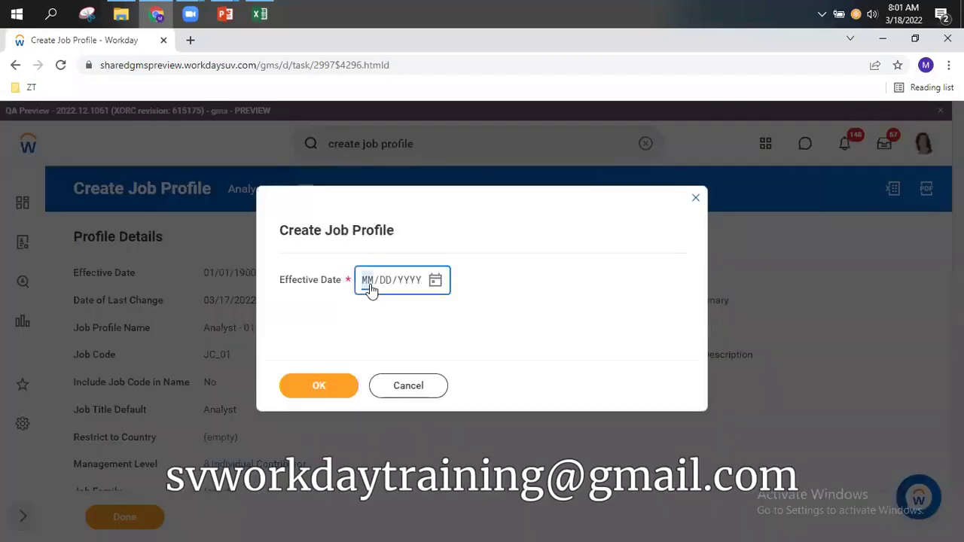
pyautogui.write('010119')
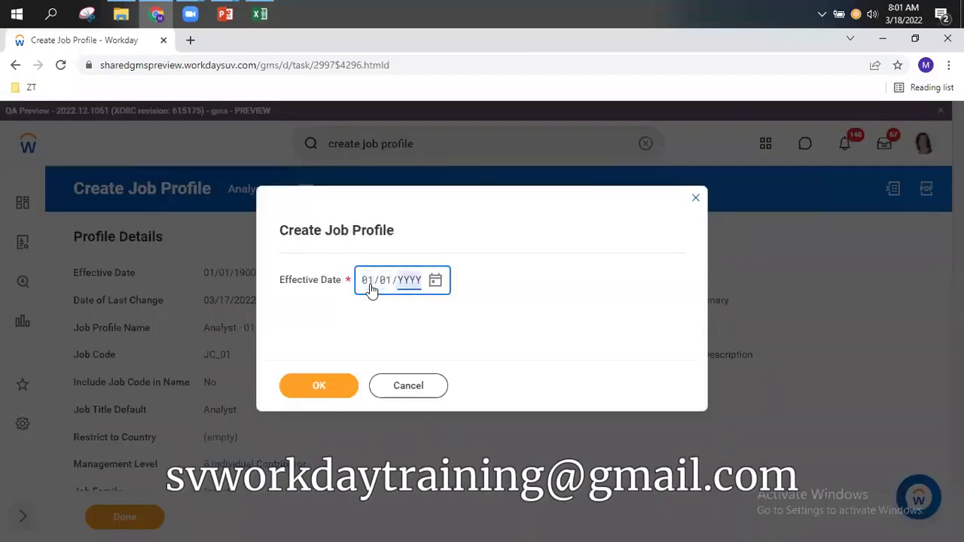
pyautogui.click(319, 390)
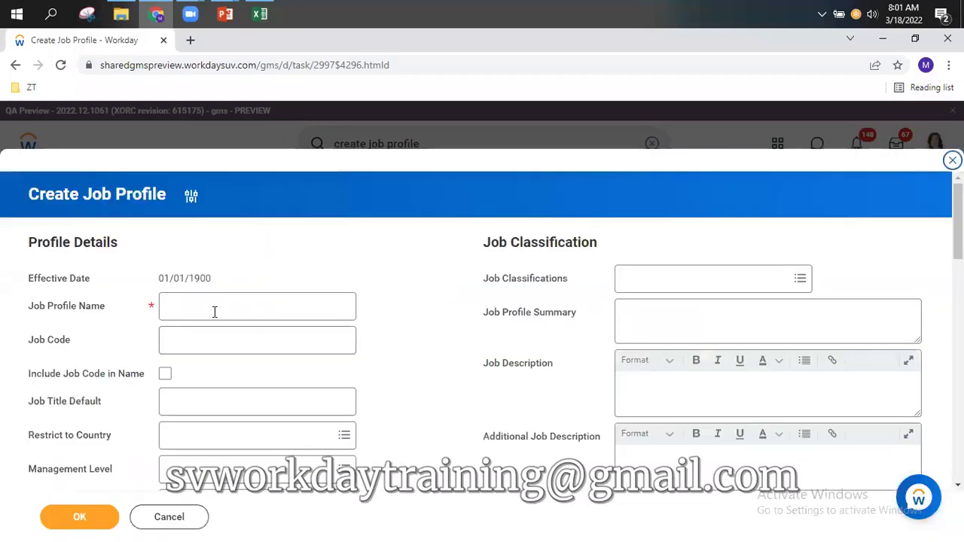
# - Enter "Associate" as the new job profile's name
pyautogui.click(215, 312)
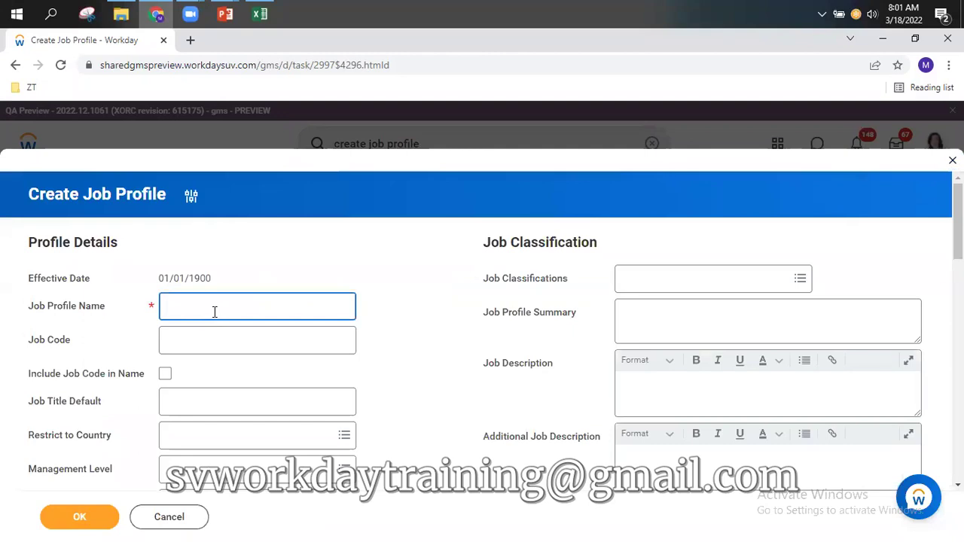
pyautogui.write('Assoc')
pyautogui.press('BackSpace')
pyautogui.press('BackSpace')
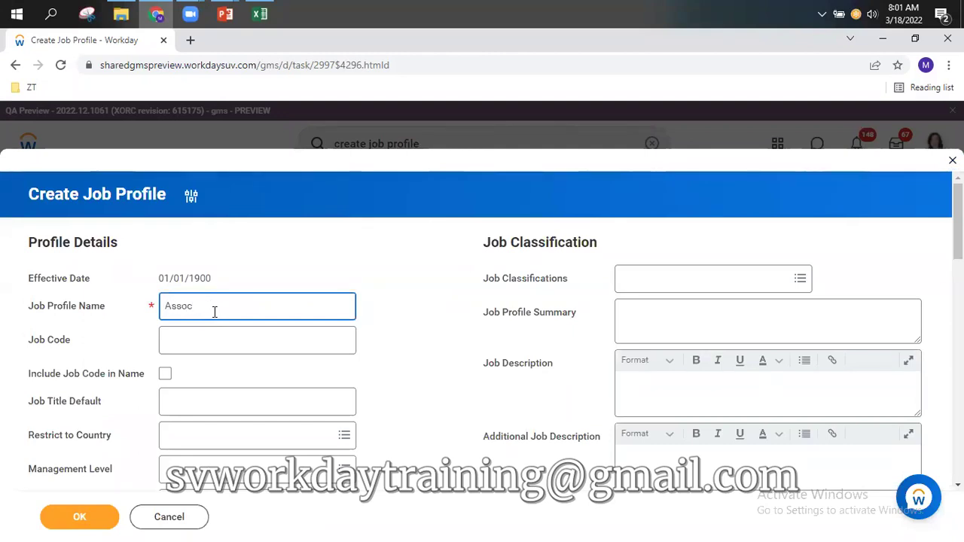
pyautogui.write('iate')
pyautogui.press('Tab')
# - Set the Associate profile's Management Level to 6 Manager and submit the job profile
pyautogui.scroll(-2, 211, 305)
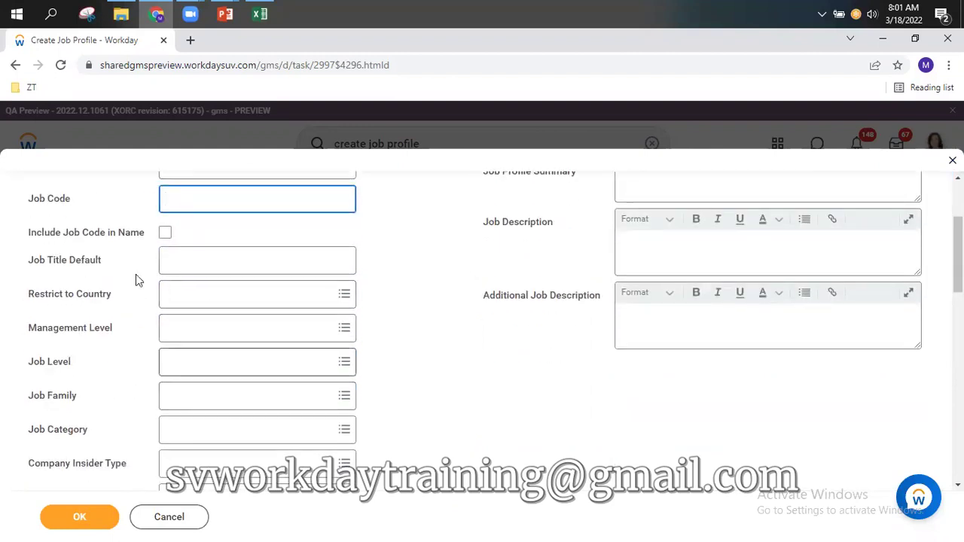
pyautogui.click(250, 329)
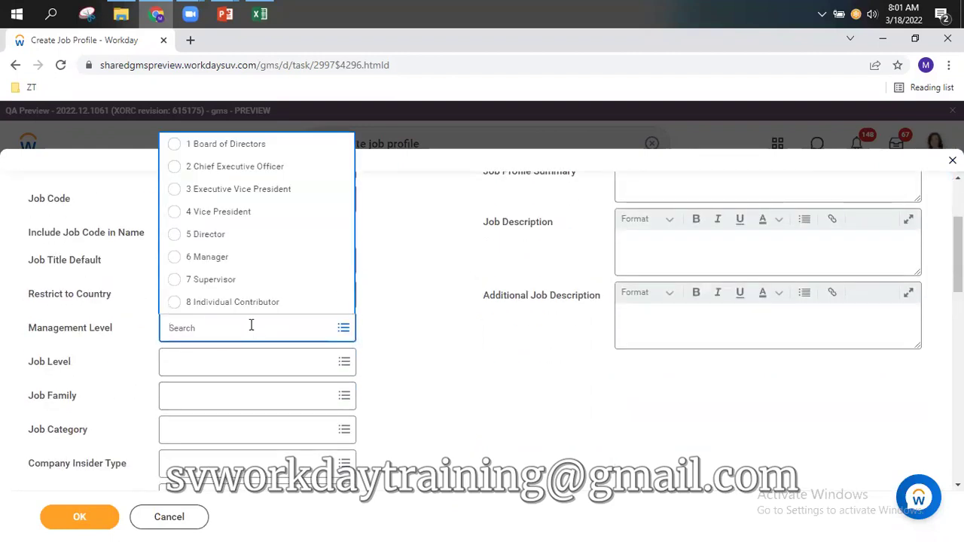
pyautogui.click(211, 258)
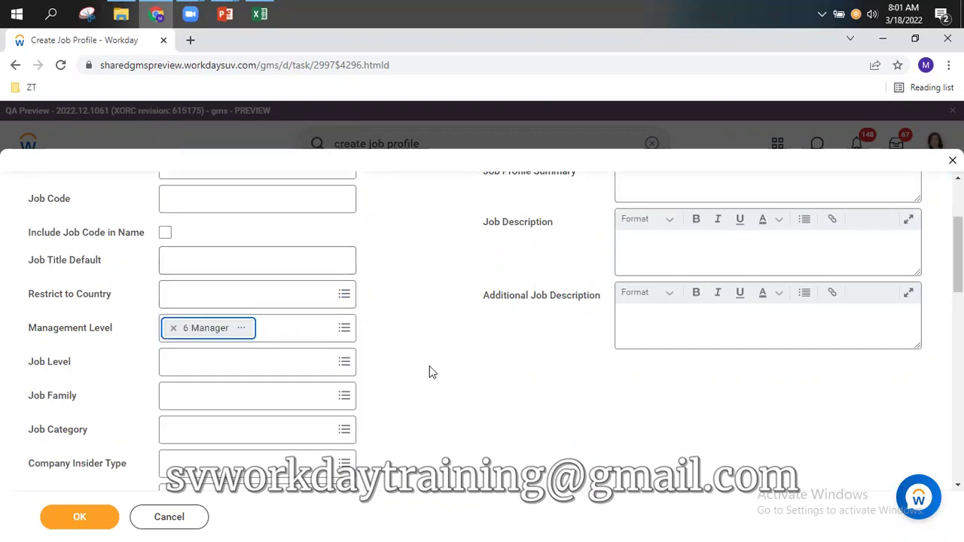
pyautogui.scroll(-1, 434, 374)
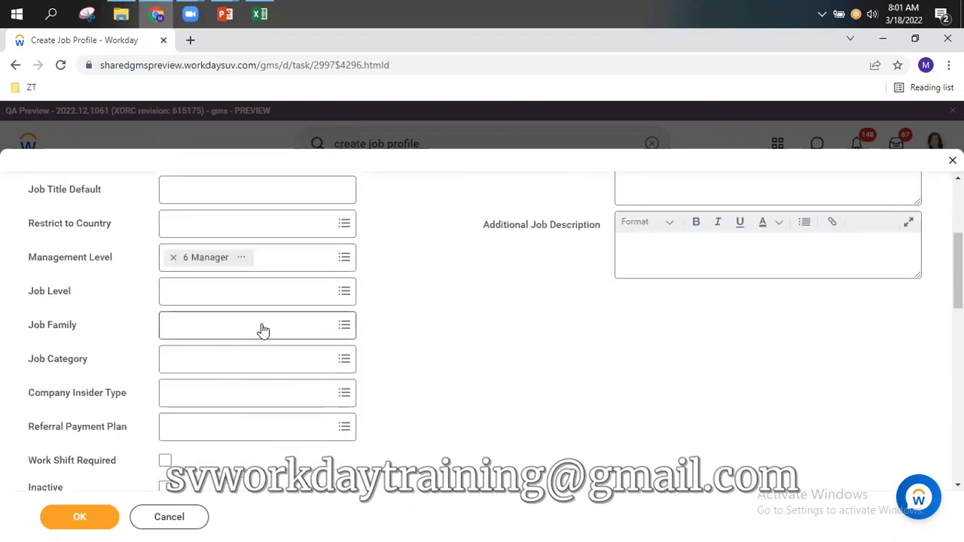
pyautogui.scroll(-7, 357, 364)
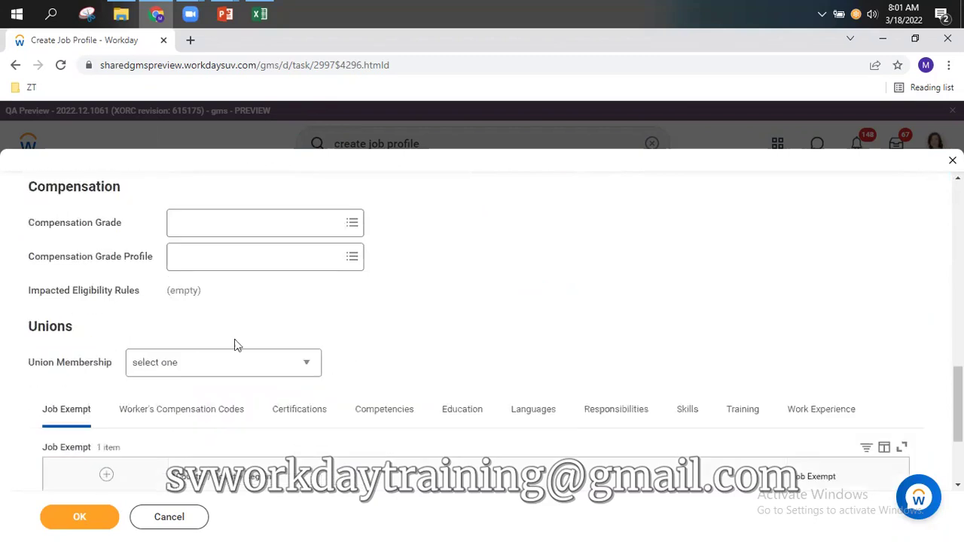
pyautogui.scroll(-2, 264, 341)
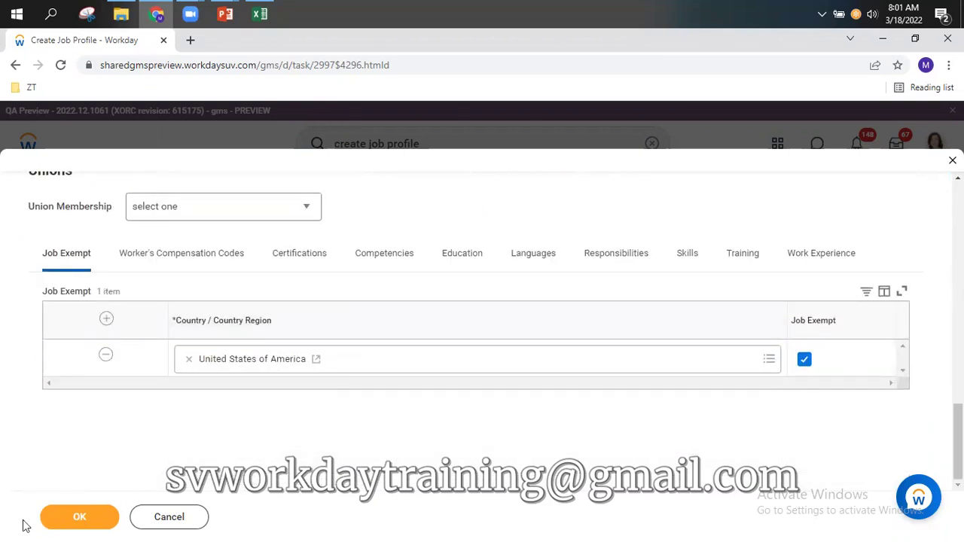
pyautogui.click(92, 521)
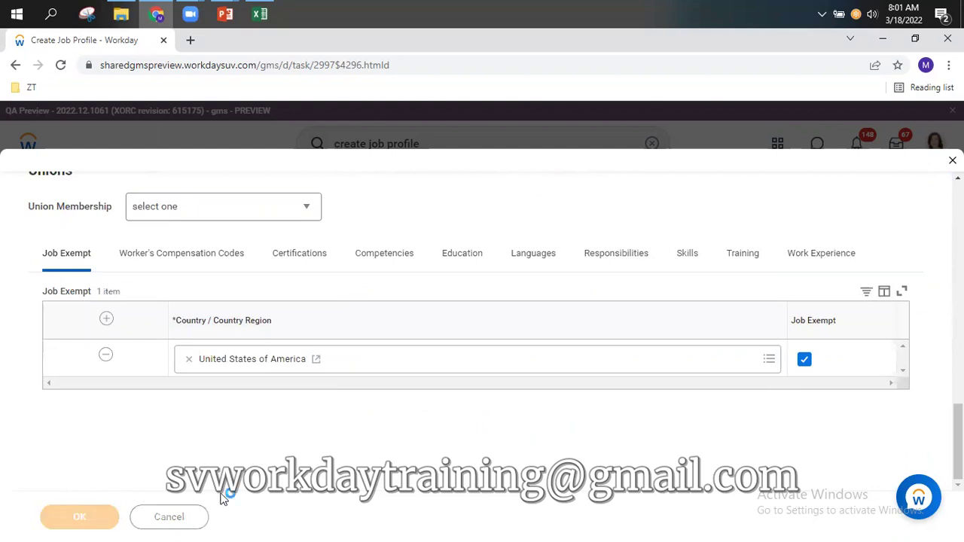
# - Switch to the Excel workbook and fill the Asssociates cell under Finanace (H12) with yellow
pyautogui.hotkey('alt', 'Tab')
pyautogui.click(373, 283)
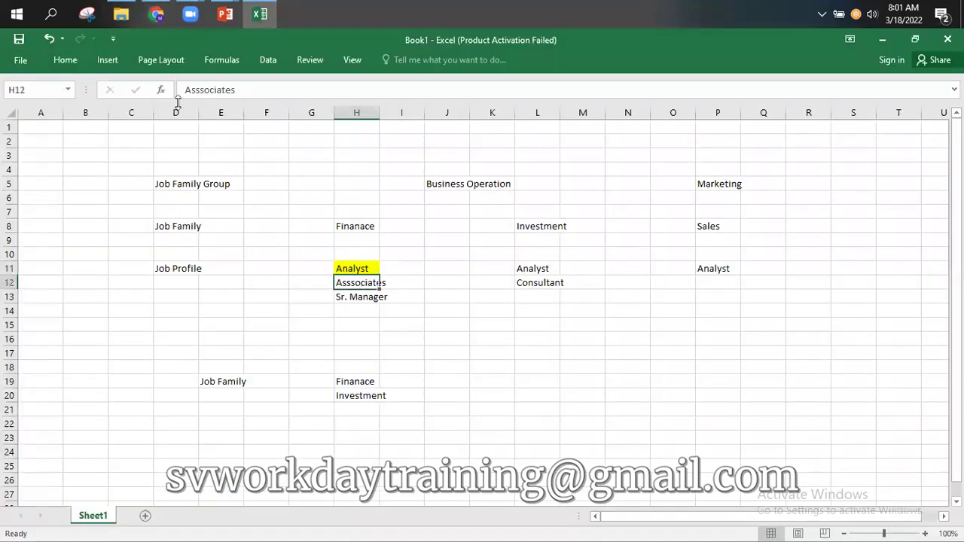
pyautogui.click(66, 59)
pyautogui.click(215, 105)
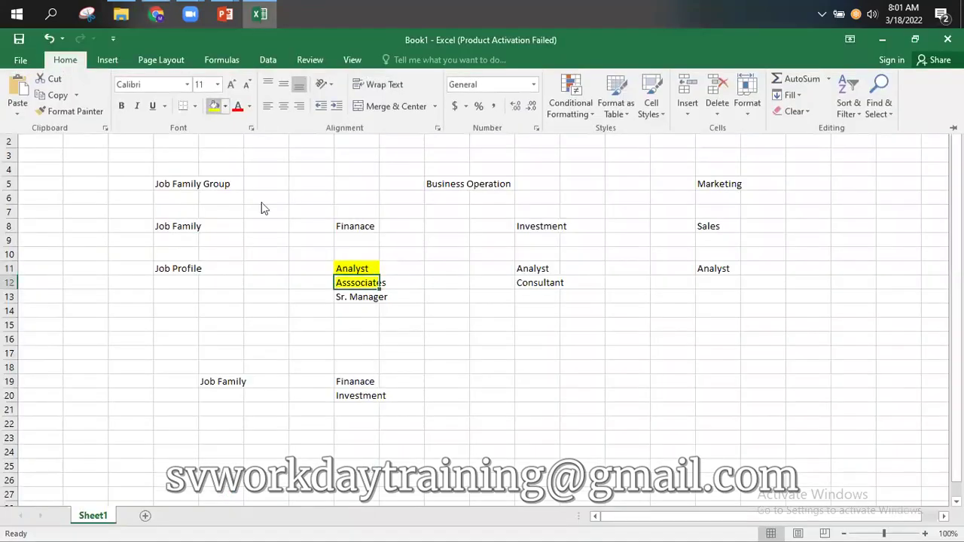
pyautogui.click(543, 271)
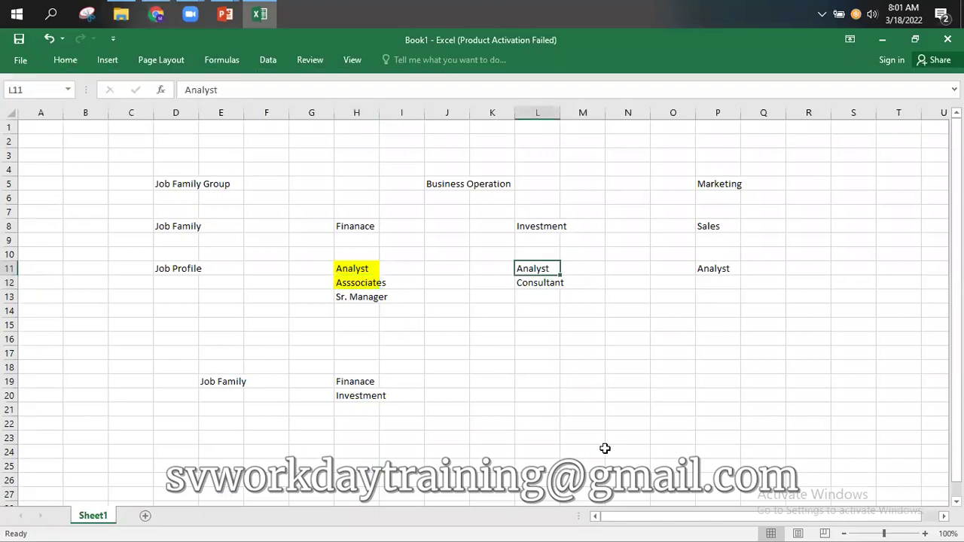
# - Switch to Workday and begin a further Create Job Profile task with the effective date 01/01/1900
pyautogui.hotkey('alt', 'Tab')
pyautogui.click(462, 150)
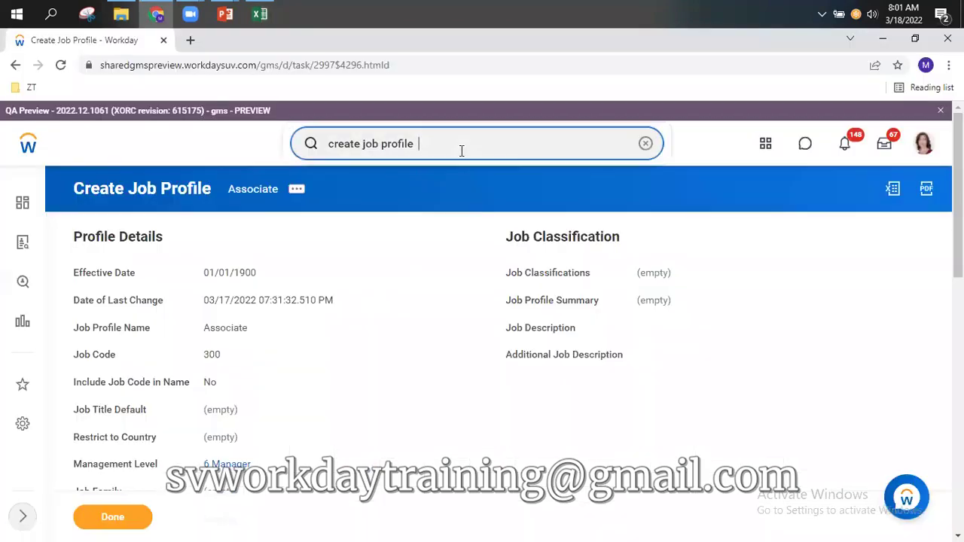
pyautogui.click(385, 202)
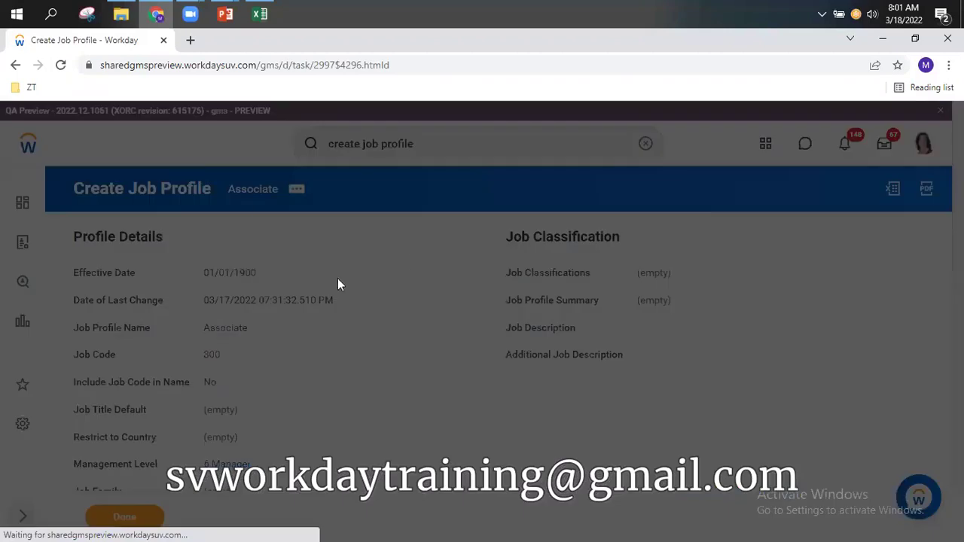
pyautogui.click(368, 285)
pyautogui.write('010119')
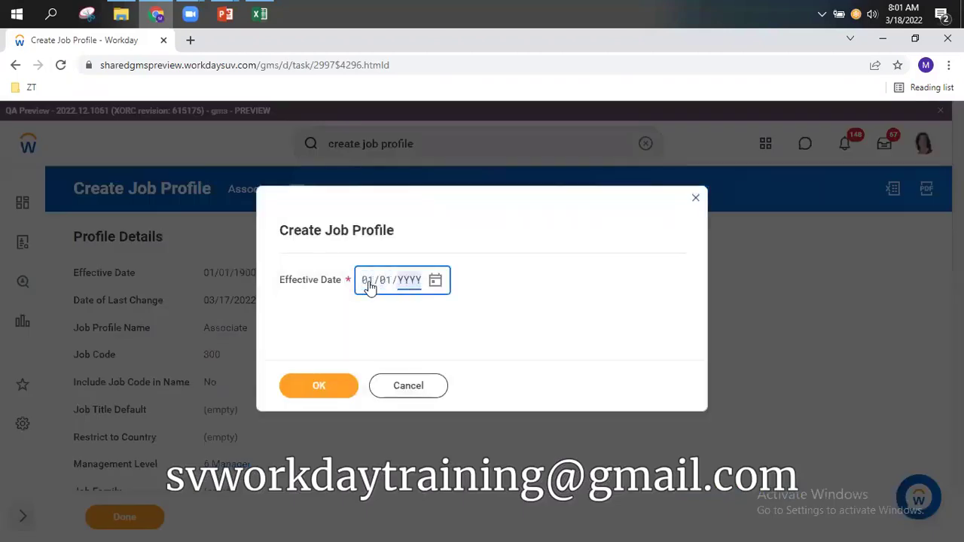
pyautogui.click(339, 389)
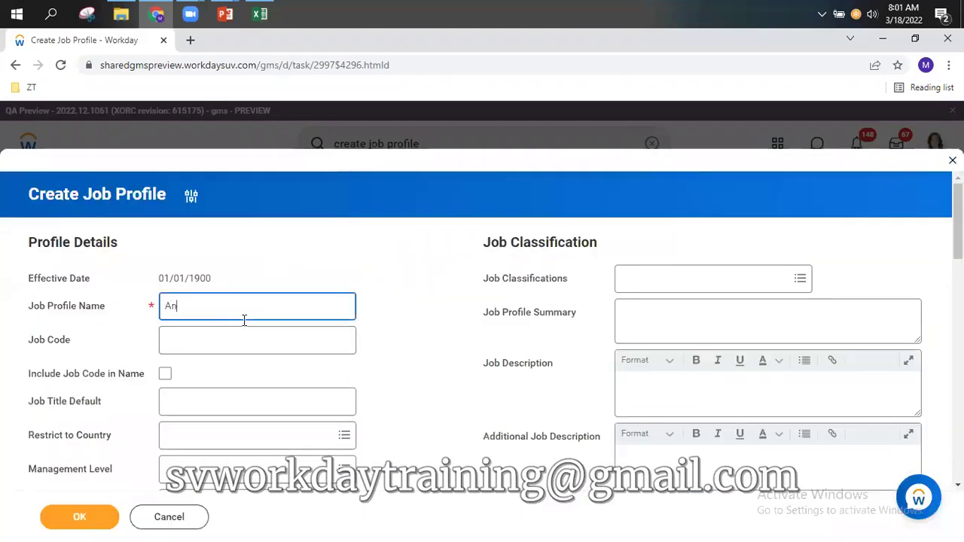
# - Enter "Analyst - 01" as the job profile's name and bring up the Management Level choices
pyautogui.write('Analyst - 01')
pyautogui.click(435, 307)
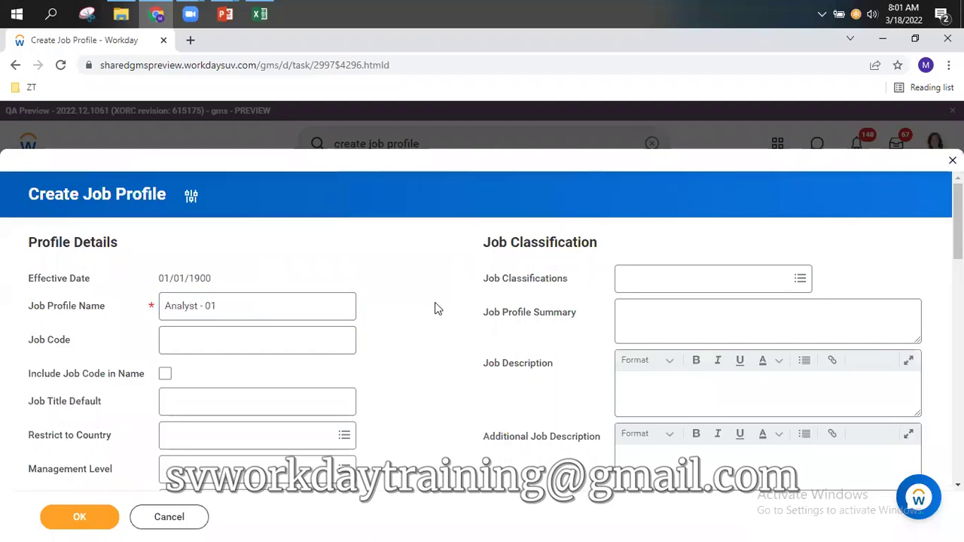
pyautogui.scroll(-2, 424, 318)
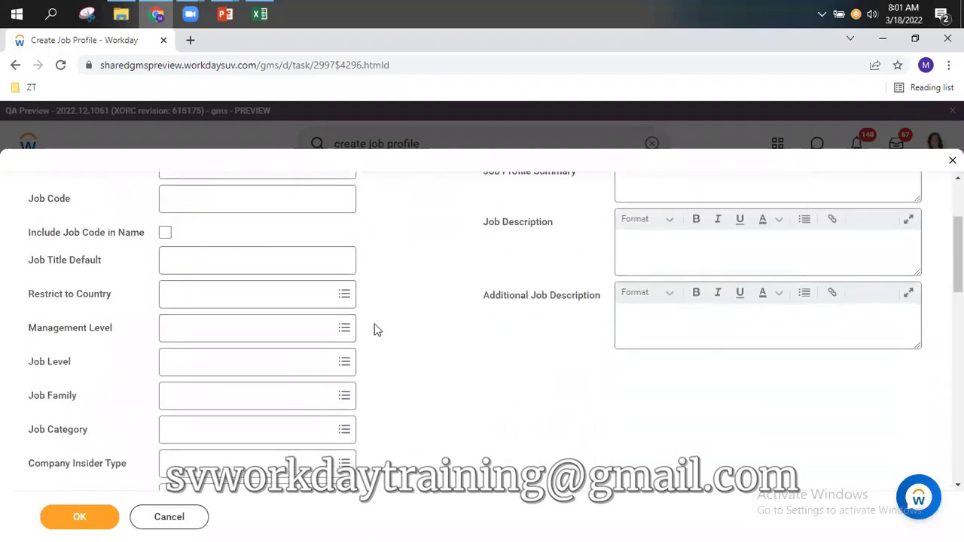
pyautogui.click(219, 328)
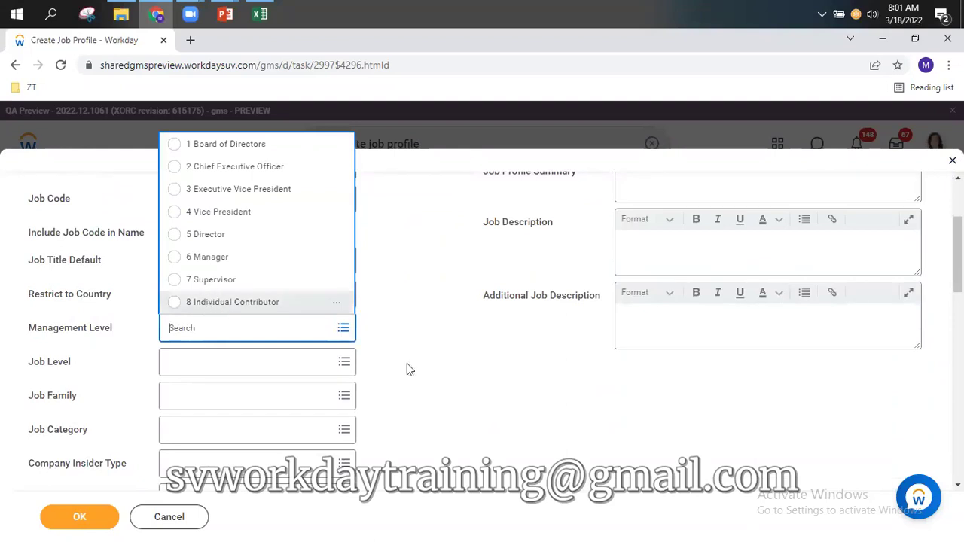
# - Change the new job profile's name to "HR Director - 01", keeping the numeric suffix
pyautogui.scroll(2, 415, 329)
pyautogui.moveTo(199, 307); pyautogui.dragTo(115, 310)
pyautogui.write('HR Dir')
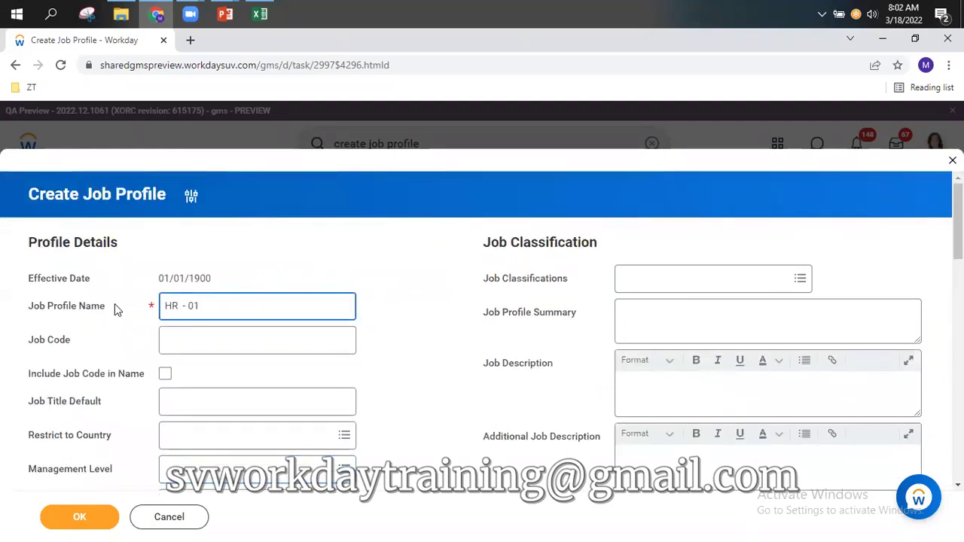
pyautogui.write('ector')
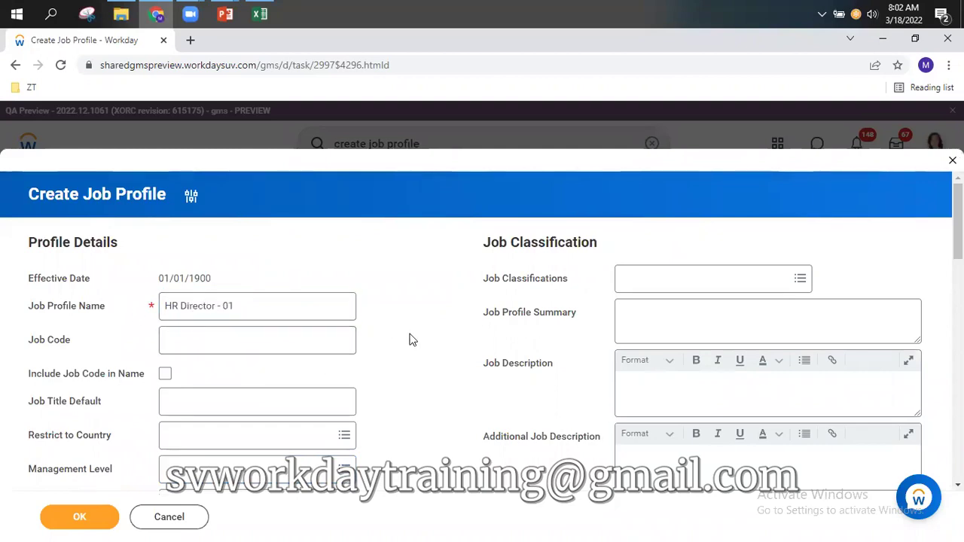
# - Set the HR Director - 01 profile's Management Level to 5 Director and submit the job profile
pyautogui.scroll(-3, 411, 338)
pyautogui.click(275, 262)
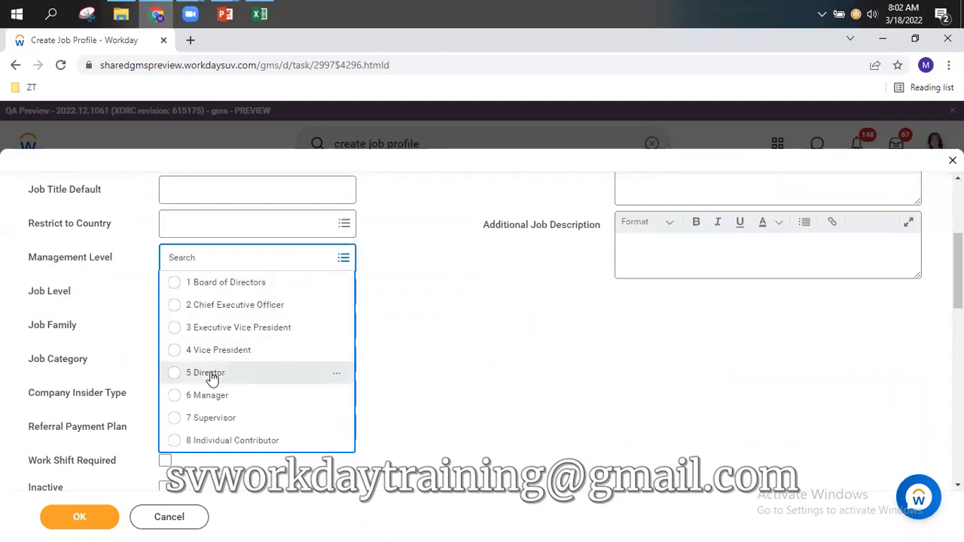
pyautogui.click(207, 373)
pyautogui.scroll(-8, 430, 331)
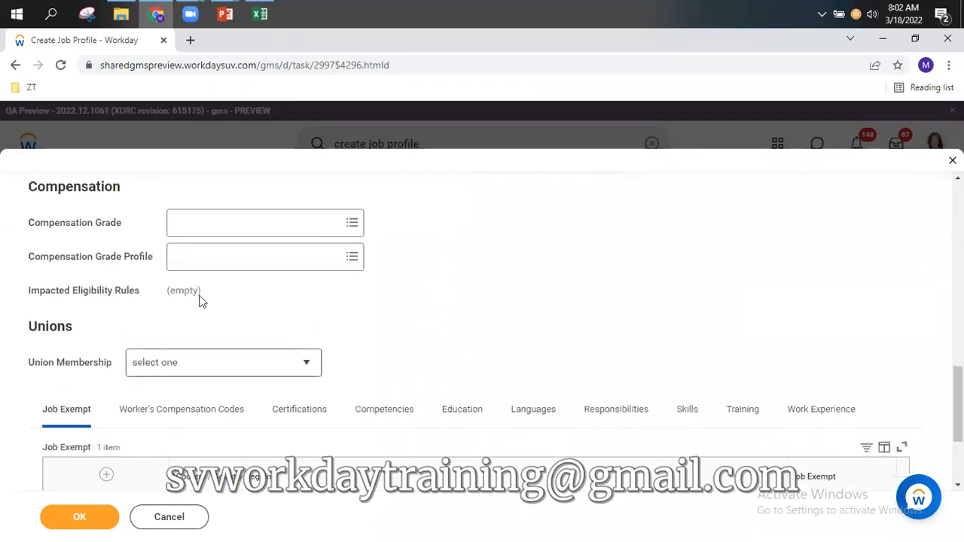
pyautogui.click(79, 519)
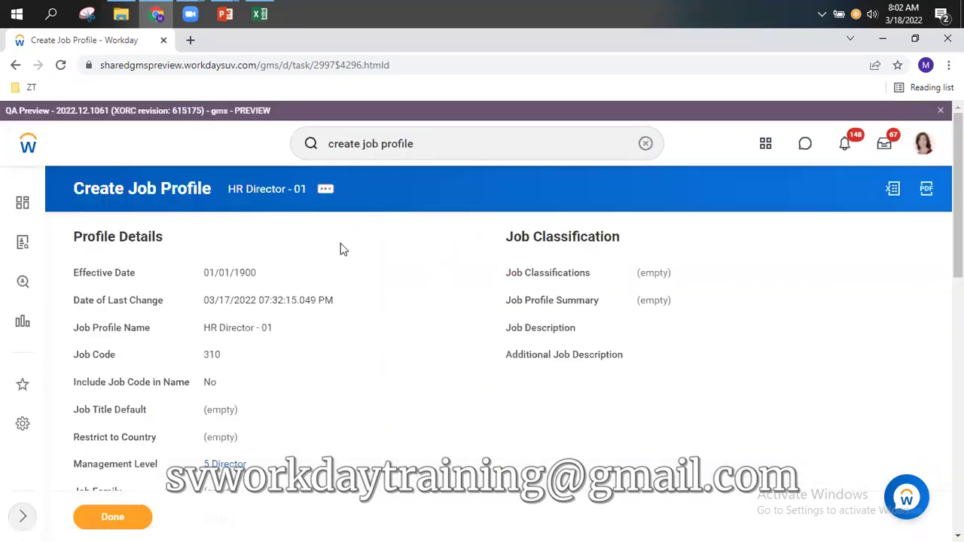
# - Examine the Job Family field of the HR Director - 01 profile and the Finanace and Investment job families in the Excel workbook
pyautogui.scroll(-3, 361, 366)
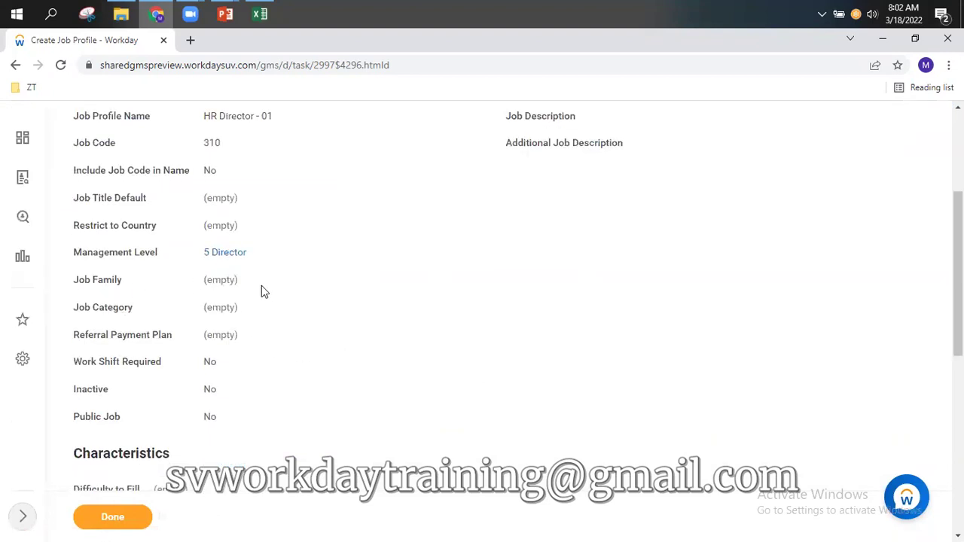
pyautogui.moveTo(78, 284); pyautogui.dragTo(299, 293)
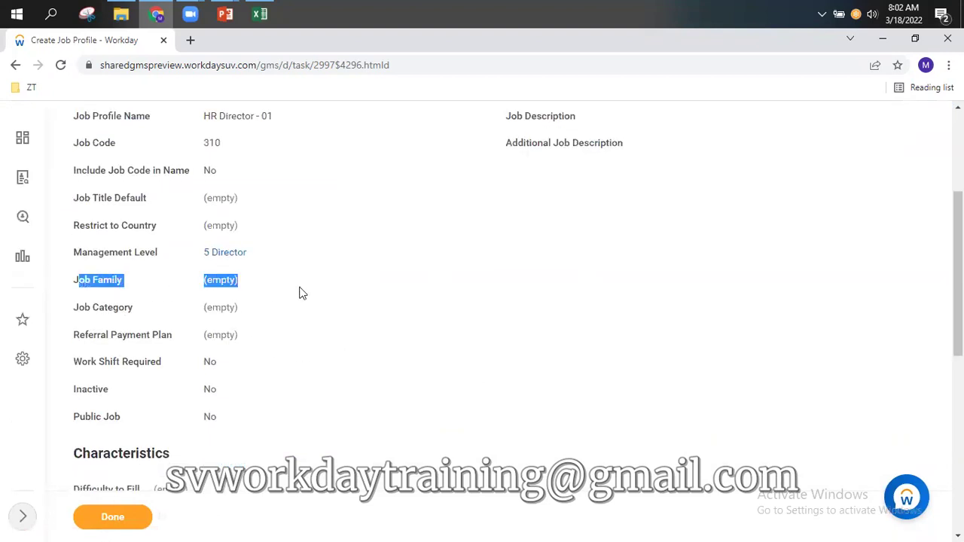
pyautogui.hotkey('alt', 'Tab')
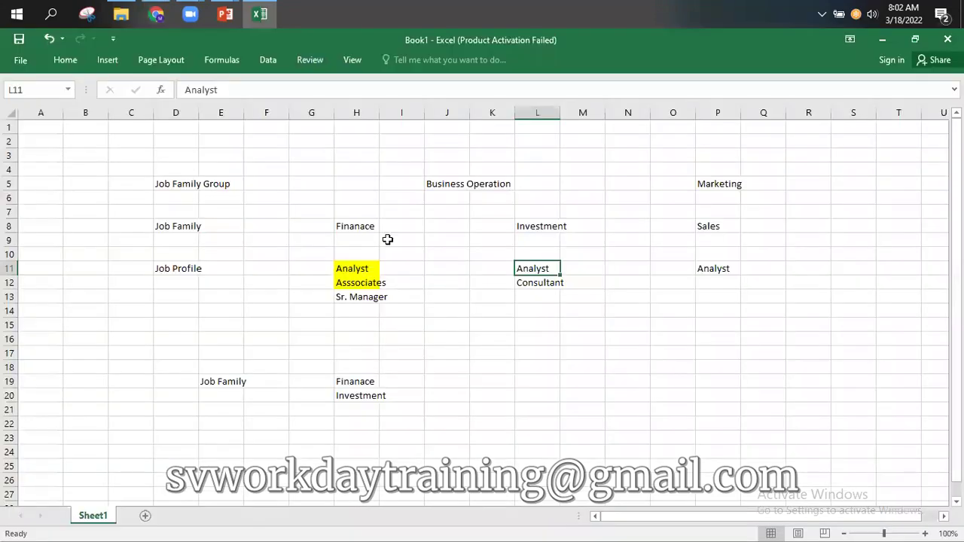
pyautogui.click(358, 228)
pyautogui.click(550, 226)
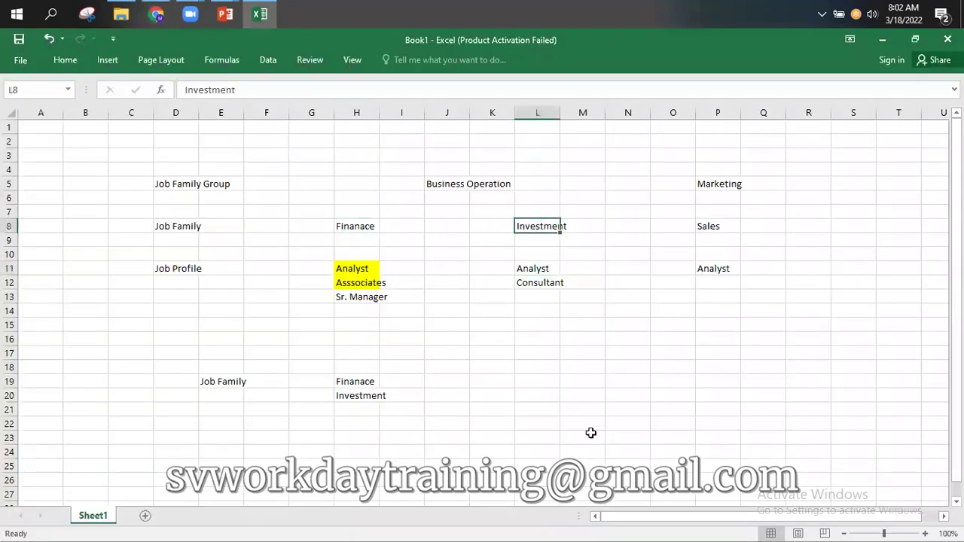
# - Switch back to Workday and start the Create Job Family task with the effective date 01/01/1900
pyautogui.hotkey('alt', 'Tab')
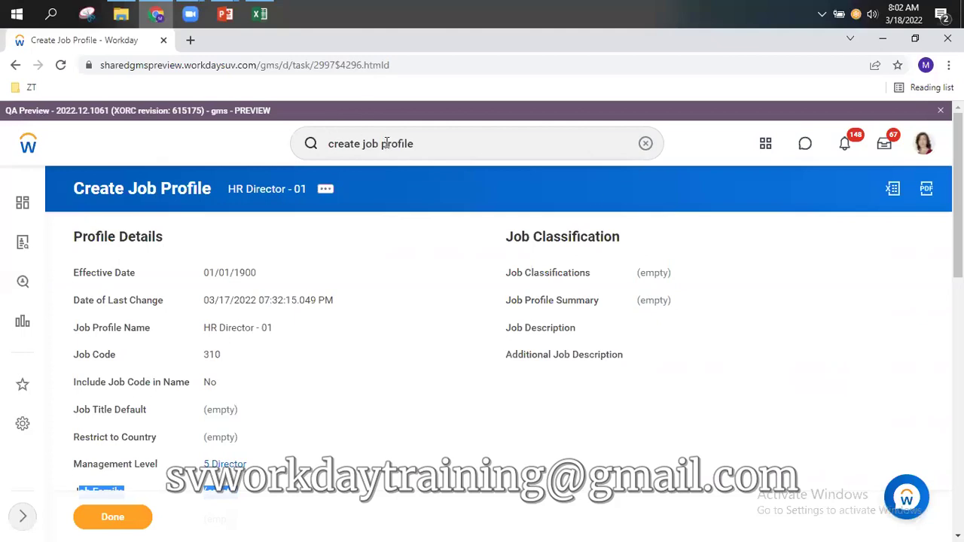
pyautogui.doubleClick(411, 148)
pyautogui.write('f')
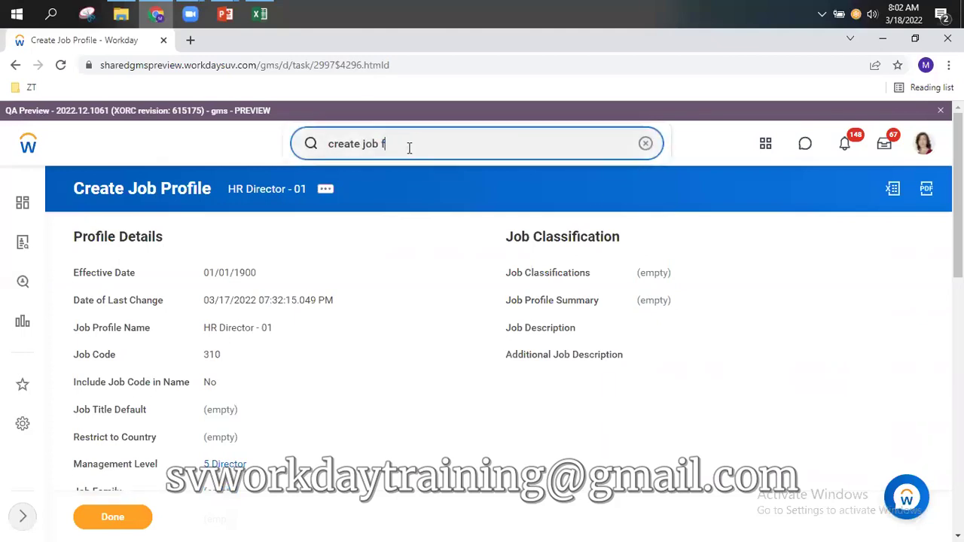
pyautogui.write('amily')
pyautogui.click(392, 189)
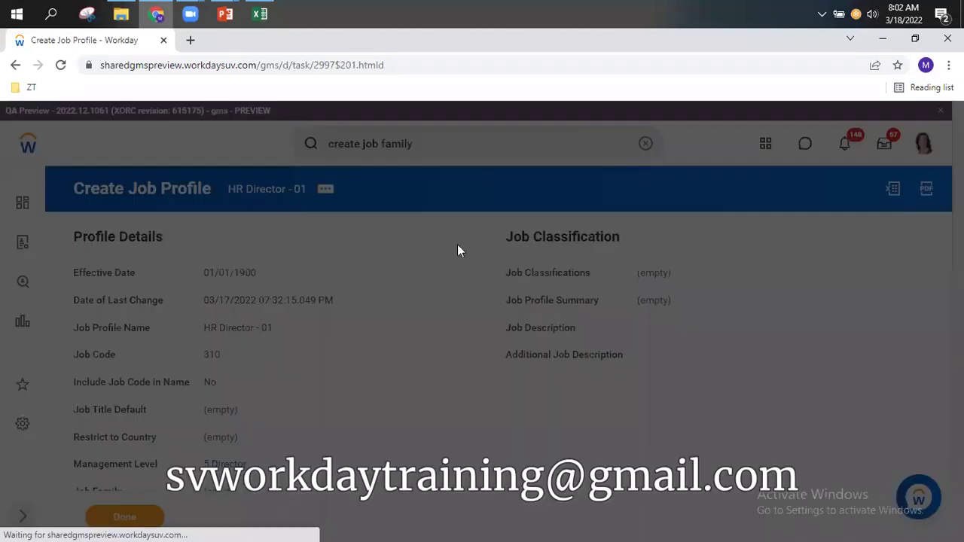
pyautogui.click(364, 284)
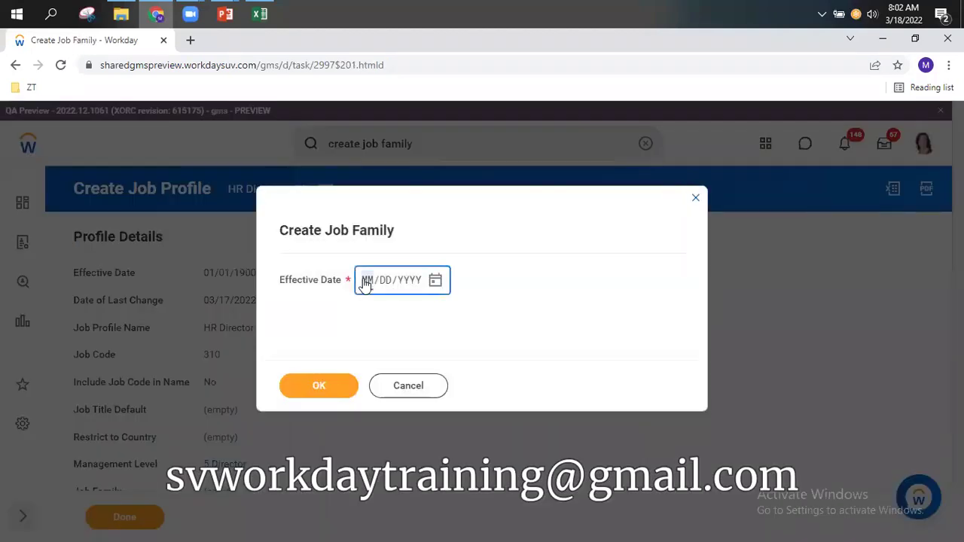
pyautogui.write('010119')
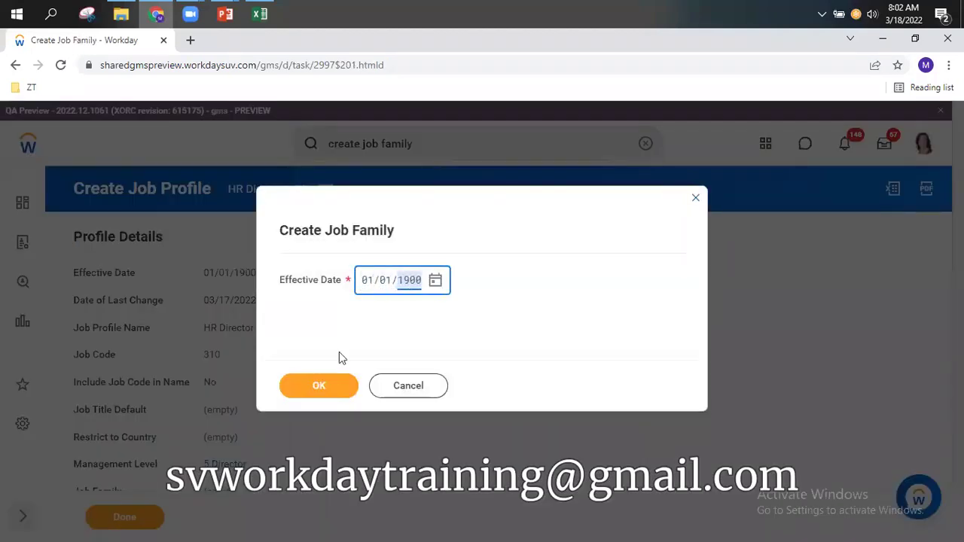
pyautogui.click(319, 386)
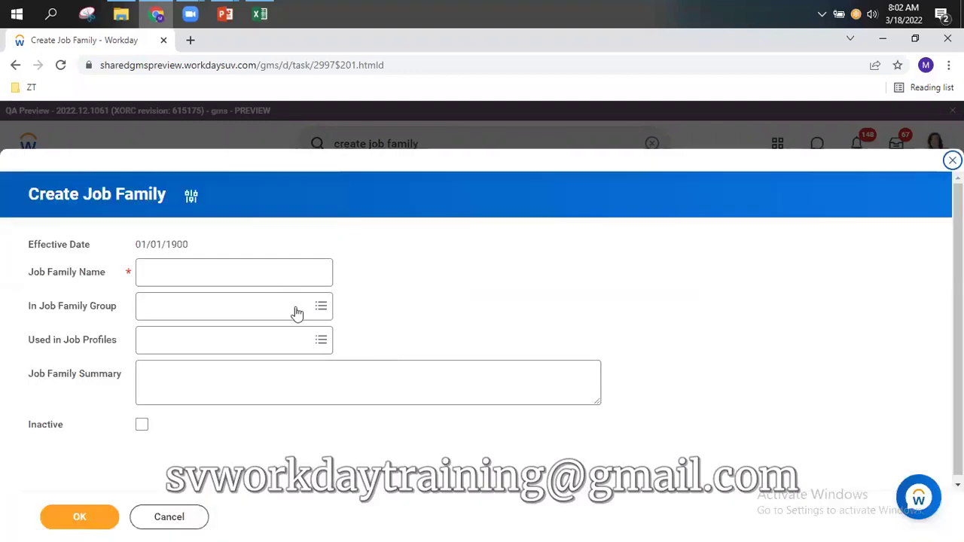
# - Enter "Human Resource JF - 01" as the new job family's name
pyautogui.click(261, 280)
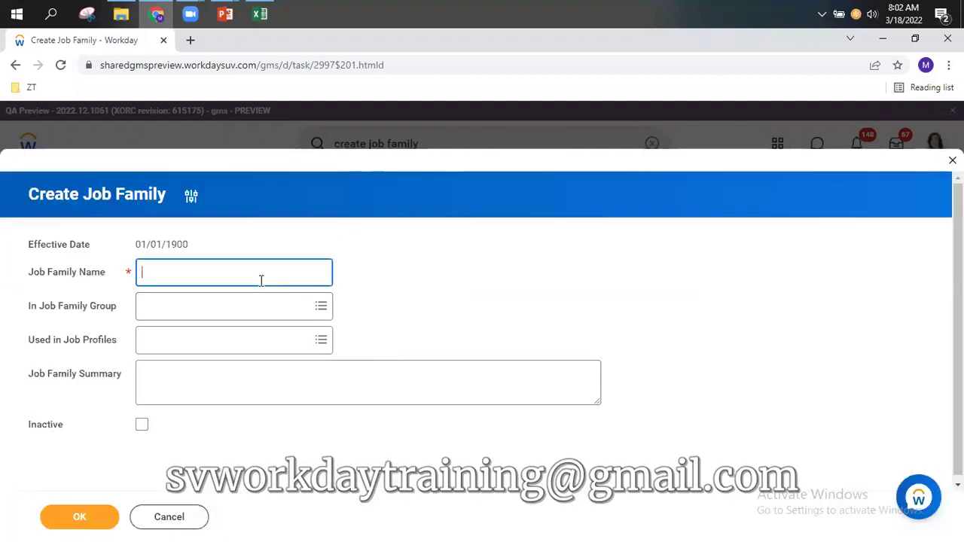
pyautogui.write('Human Resource')
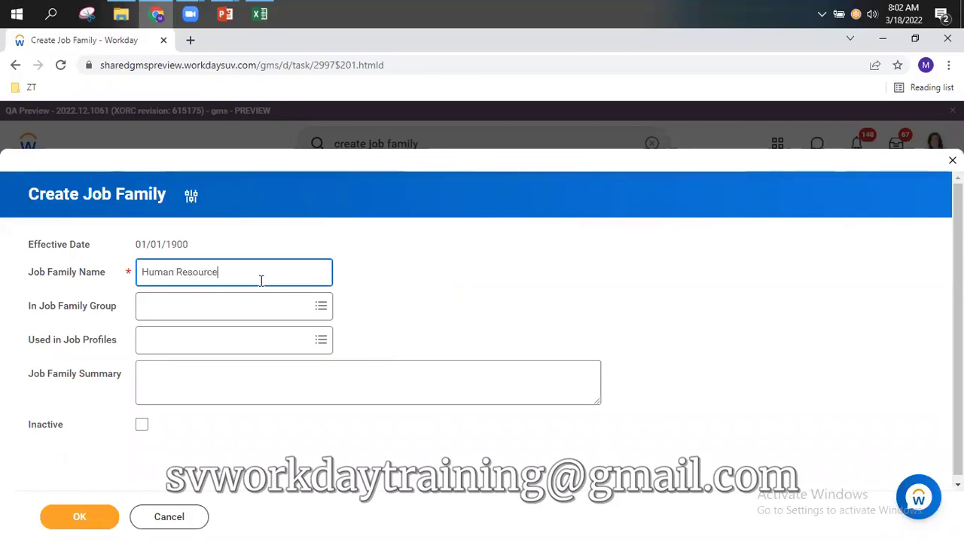
pyautogui.write(' - 01')
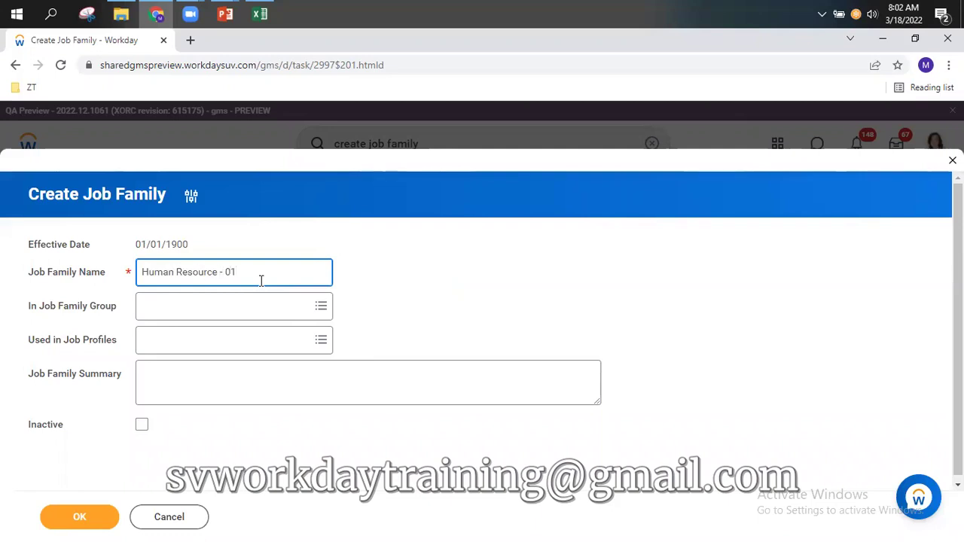
pyautogui.write('JF')
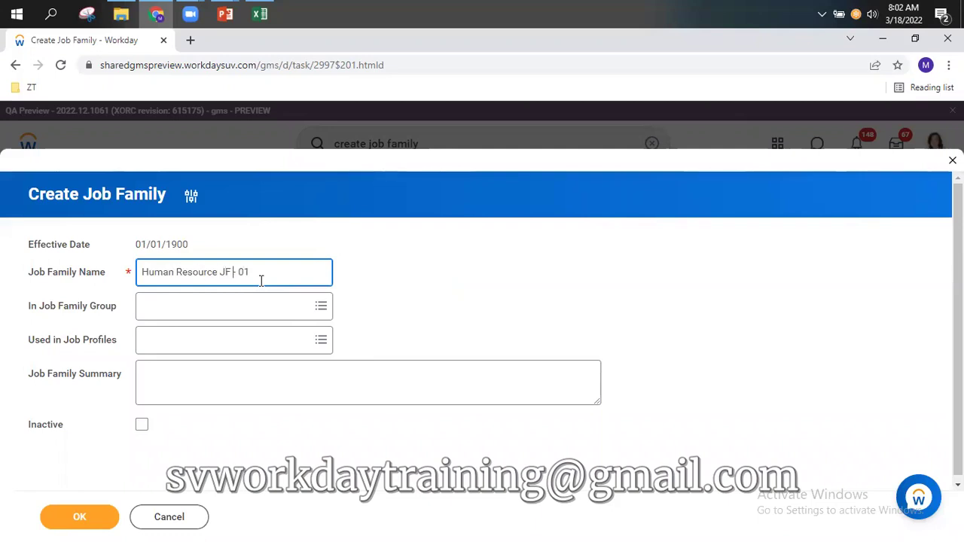
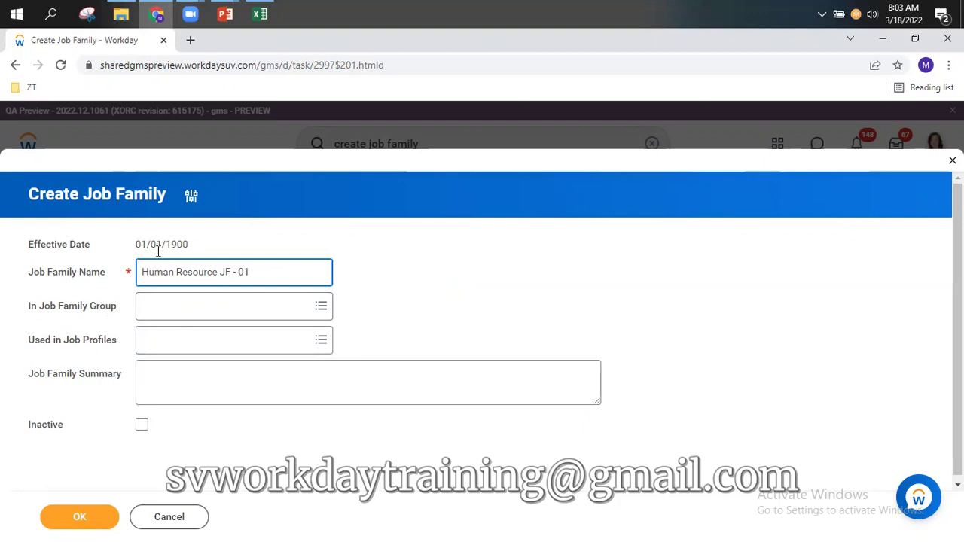
# - Assign the HR Director - 01 job profile to the Human Resource JF - 01 job family and submit it
pyautogui.click(195, 345)
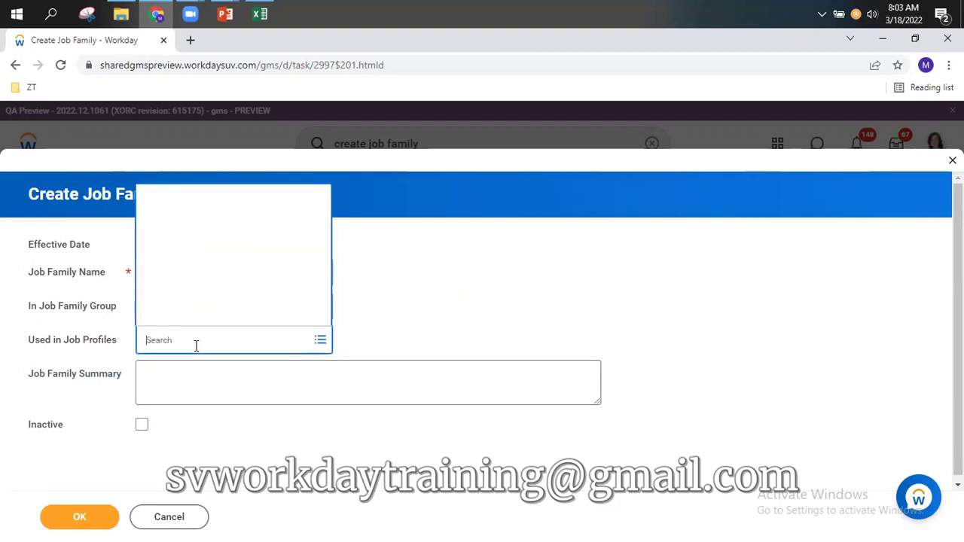
pyautogui.write('01')
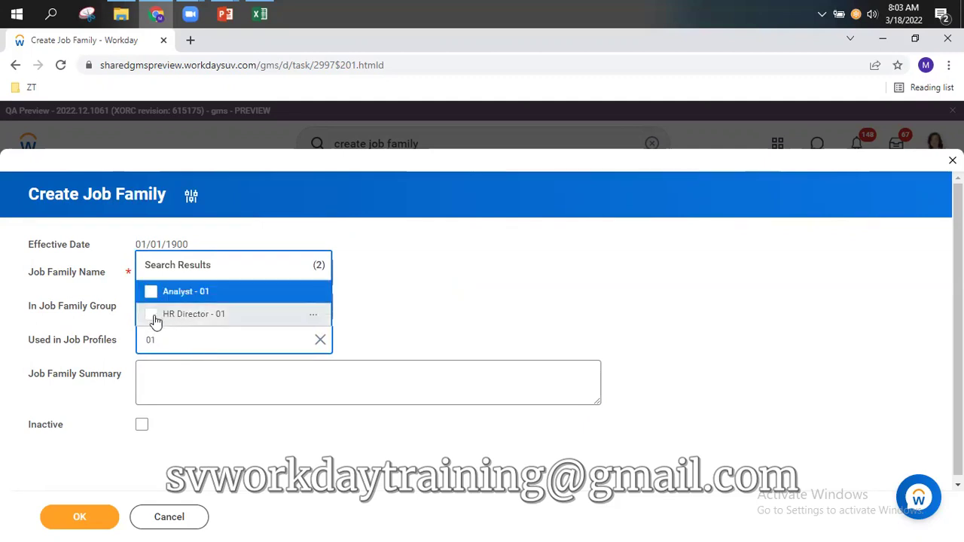
pyautogui.click(161, 316)
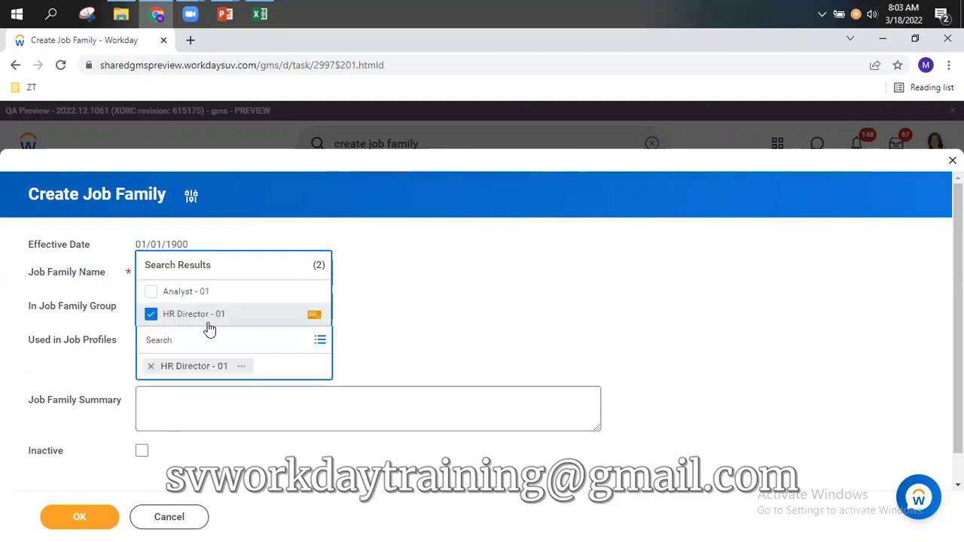
pyautogui.click(587, 319)
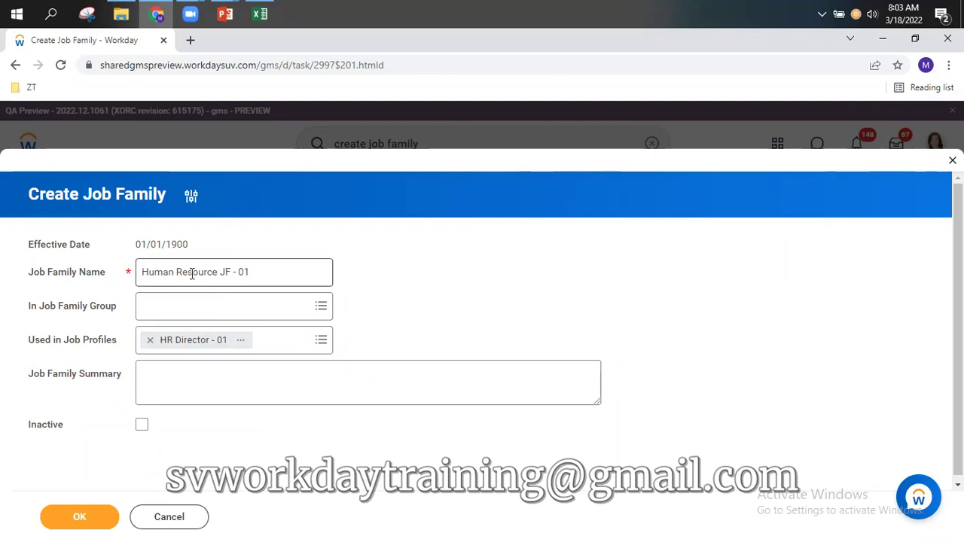
pyautogui.click(72, 519)
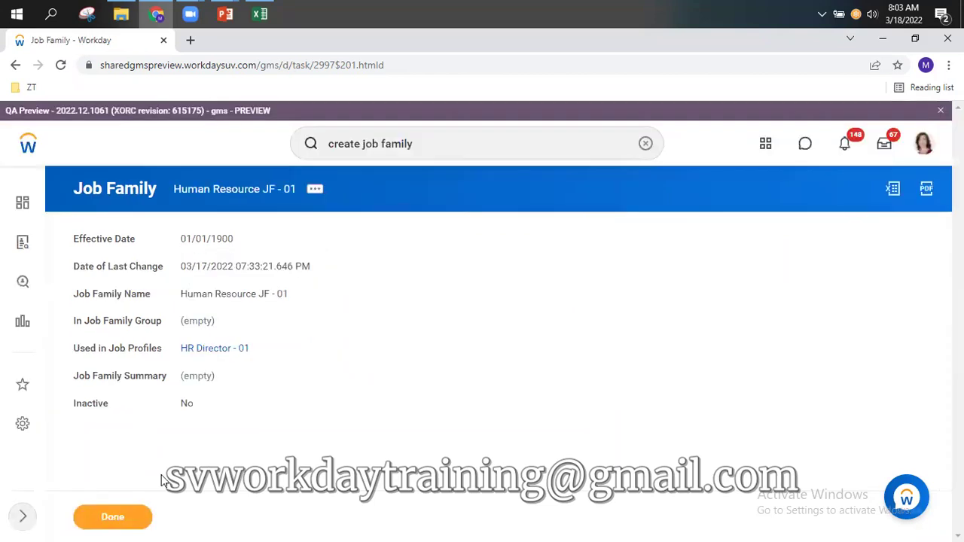
# - Switch to the Excel workbook, fill the Finanace job family cell (H8) with yellow, and select the Job Family label in D8
pyautogui.hotkey('alt', 'Tab')
pyautogui.click(342, 226)
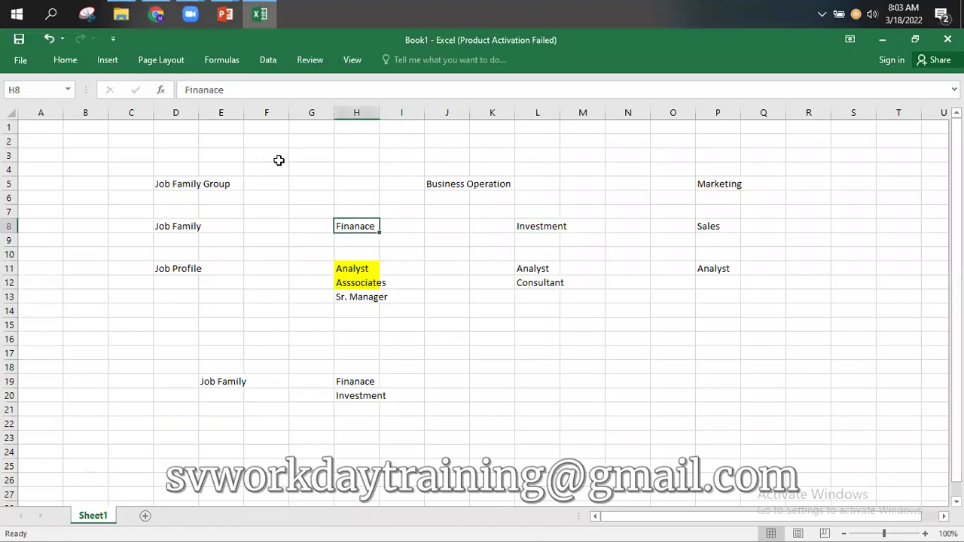
pyautogui.click(65, 59)
pyautogui.click(219, 107)
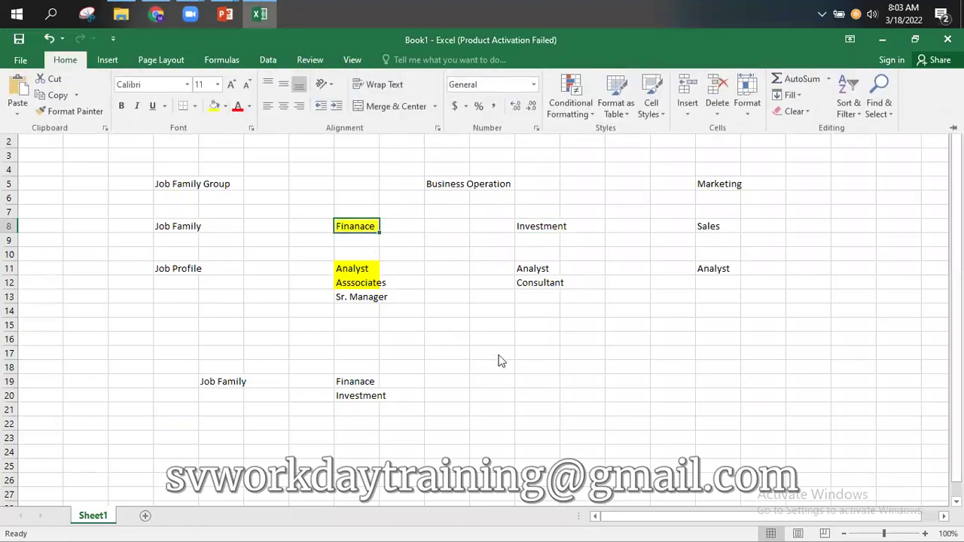
pyautogui.click(188, 232)
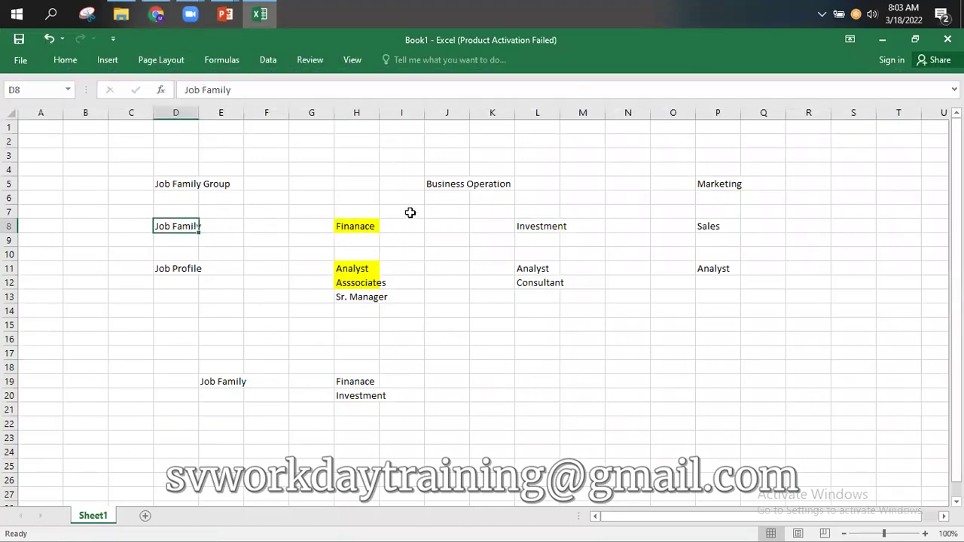
# - Select the Business Operation cell (J5), then switch to Workday and start the Create Job Family Group task with the effective date 01/01/1900
pyautogui.click(439, 186)
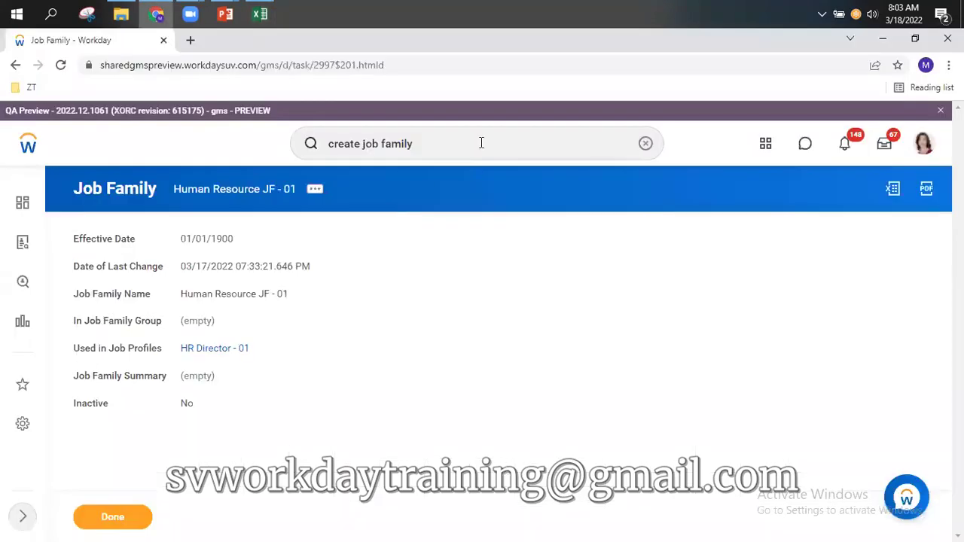
pyautogui.click(481, 143)
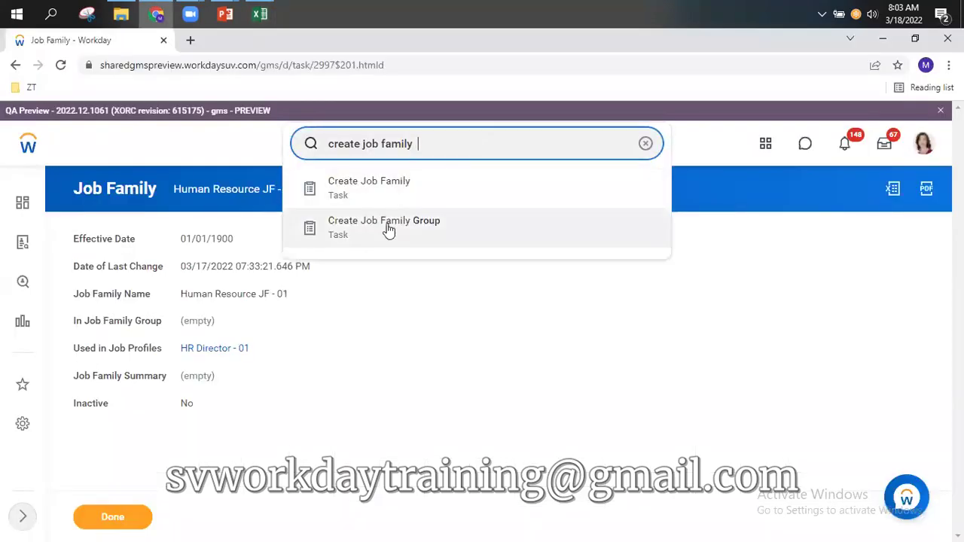
pyautogui.click(384, 227)
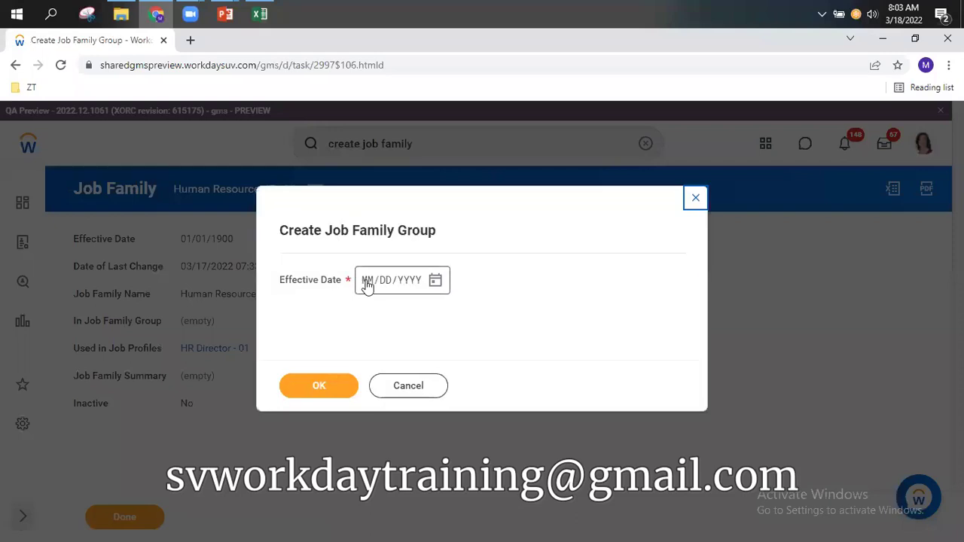
pyautogui.click(367, 283)
pyautogui.write('01')
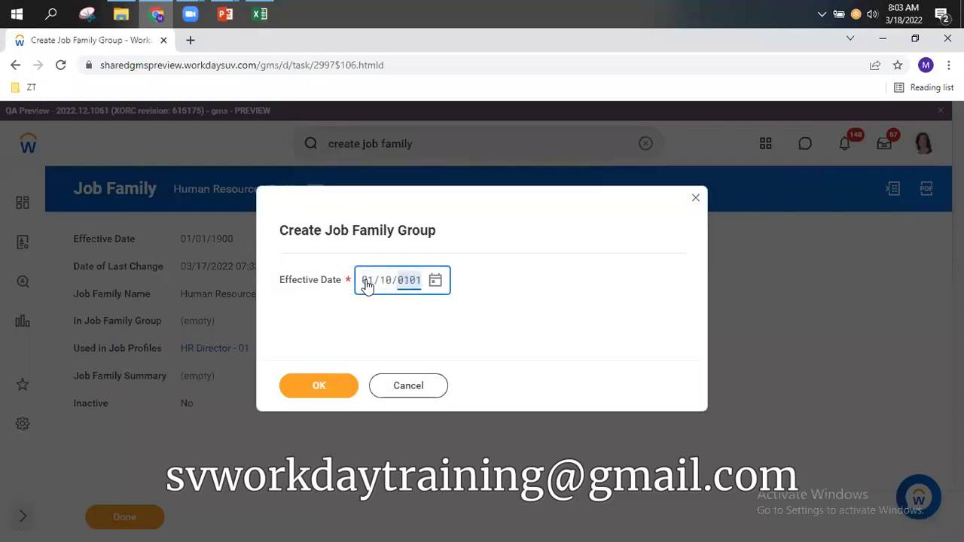
pyautogui.write('1010191900')
pyautogui.click(386, 280)
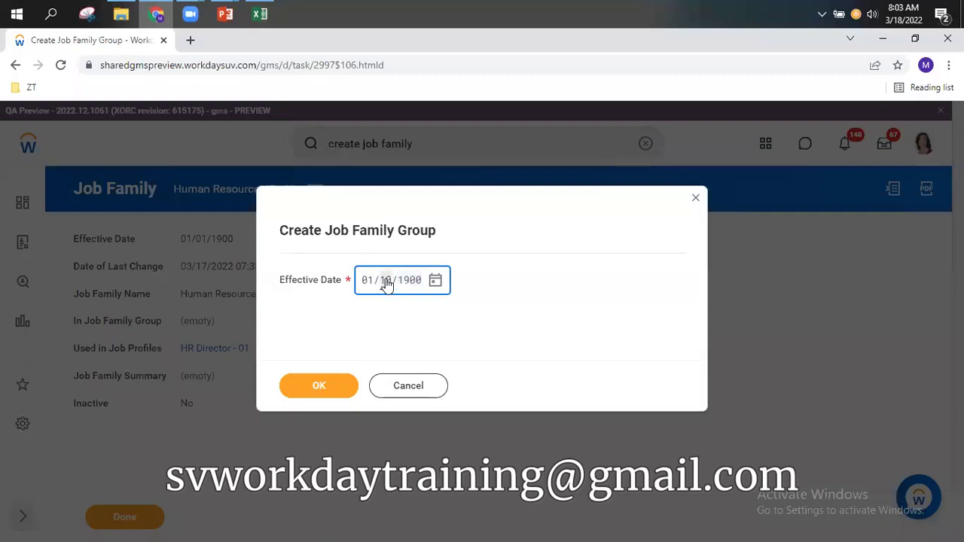
pyautogui.write('01')
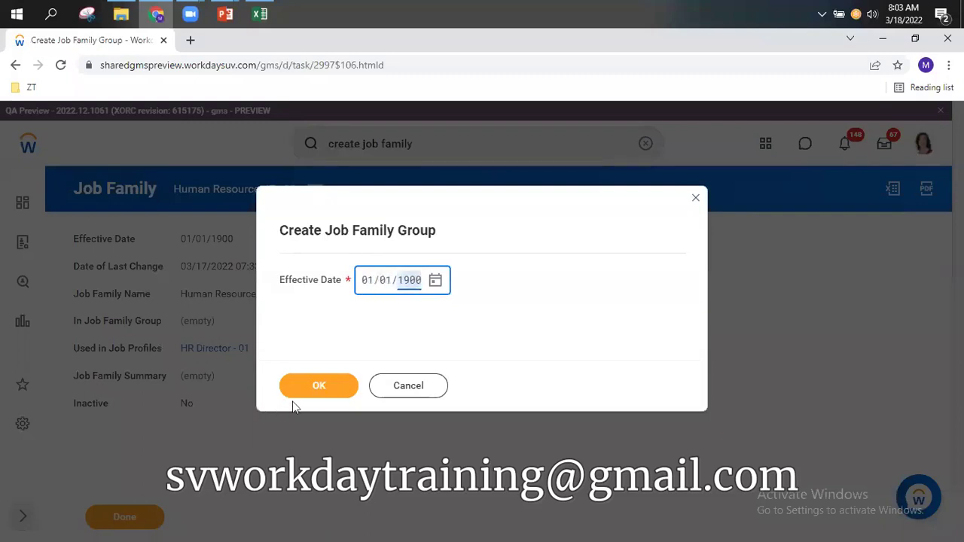
pyautogui.click(318, 385)
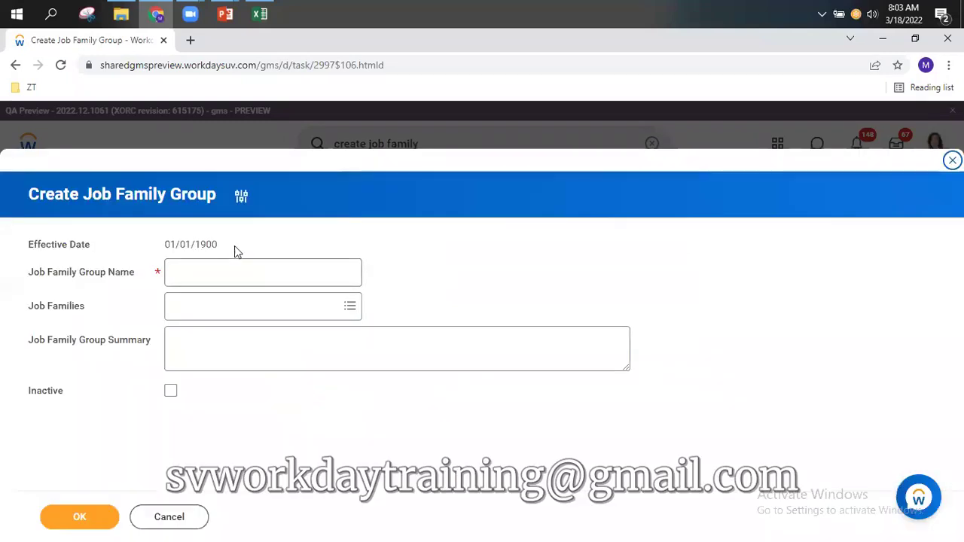
# - Enter "Business Operation -01" as the new job family group's name
pyautogui.click(234, 274)
pyautogui.write('Business Opertion -01')
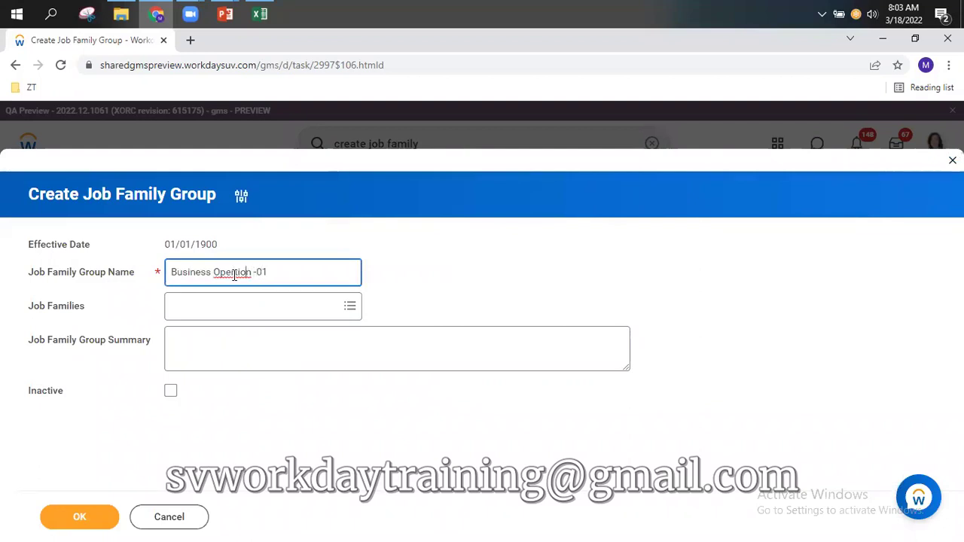
pyautogui.write('rat')
pyautogui.click(450, 248)
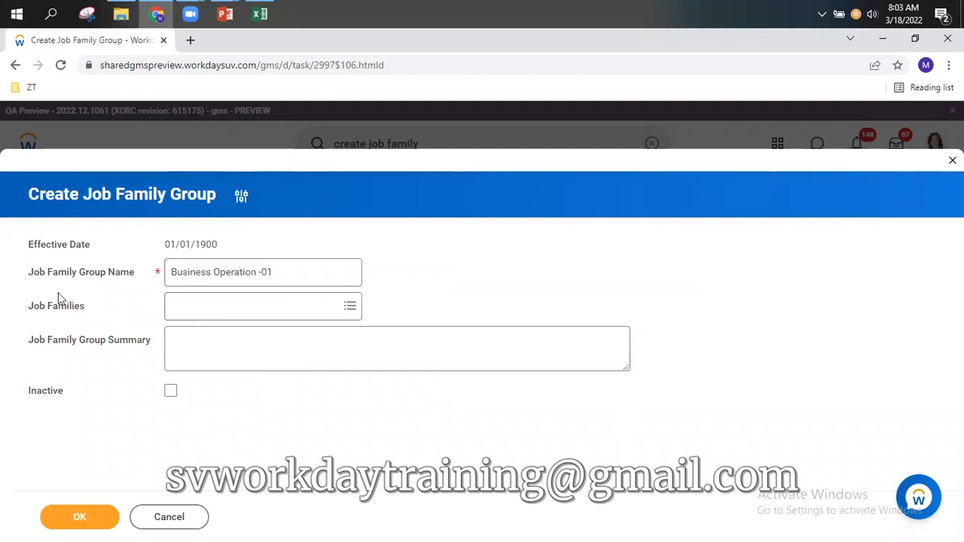
# - Add the Human Resource JF - 01 job family to the Business Operation -01 group and submit the group
pyautogui.click(236, 312)
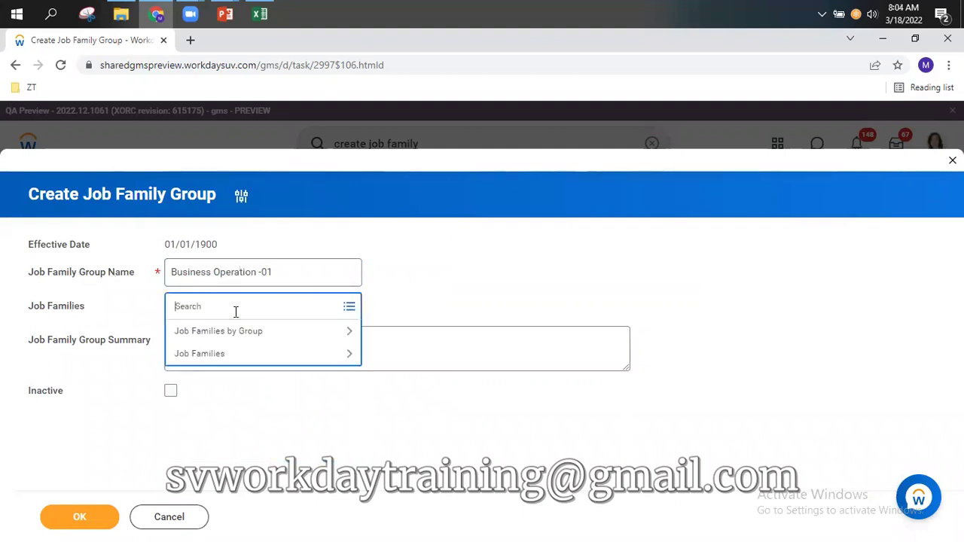
pyautogui.write('01 j')
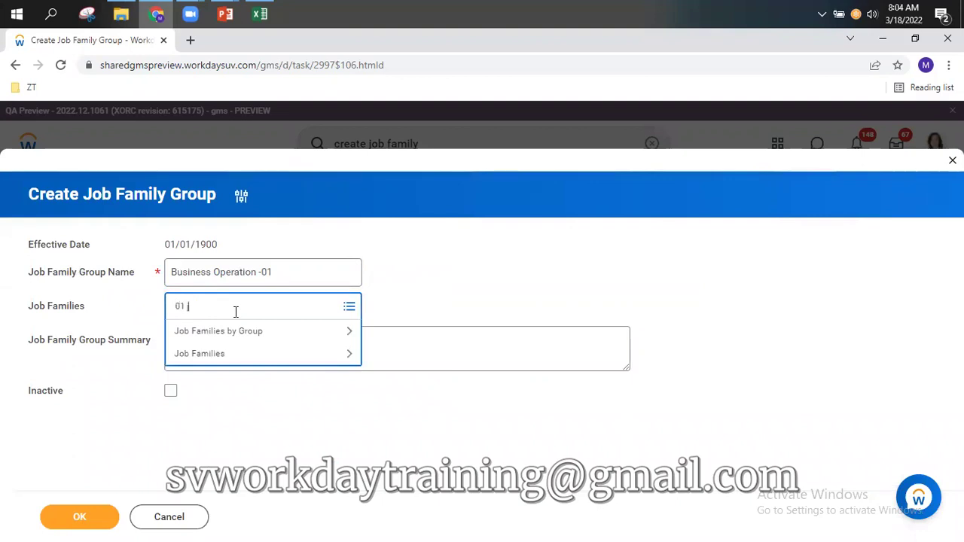
pyautogui.write('f')
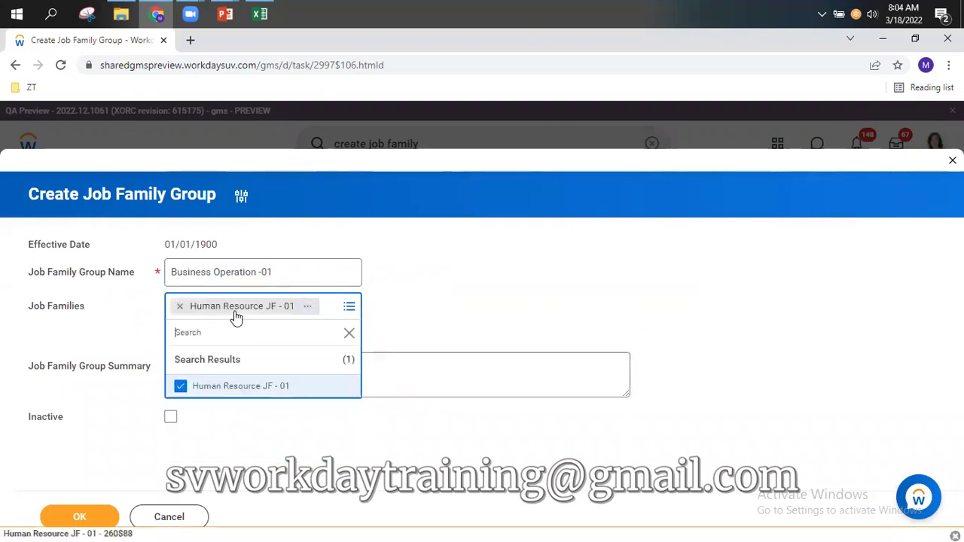
pyautogui.click(275, 428)
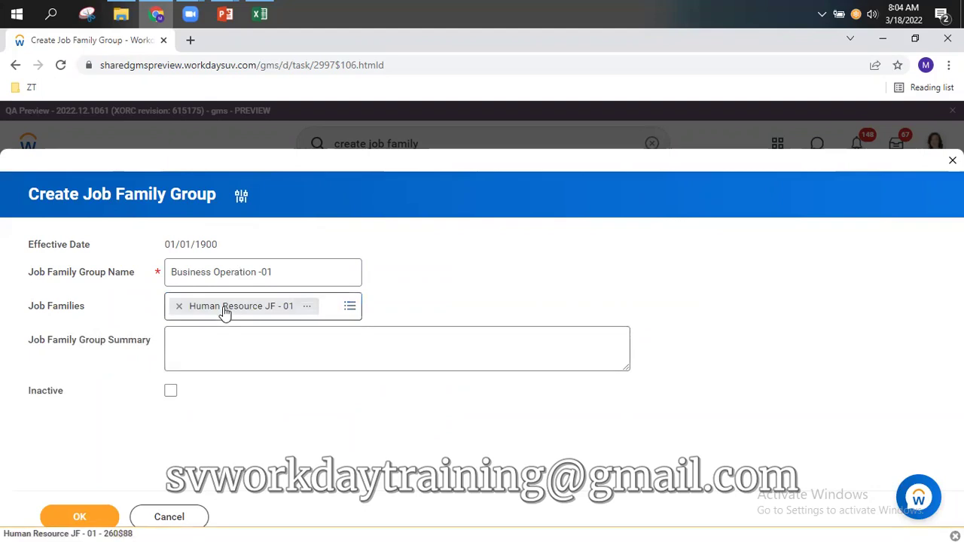
pyautogui.click(88, 518)
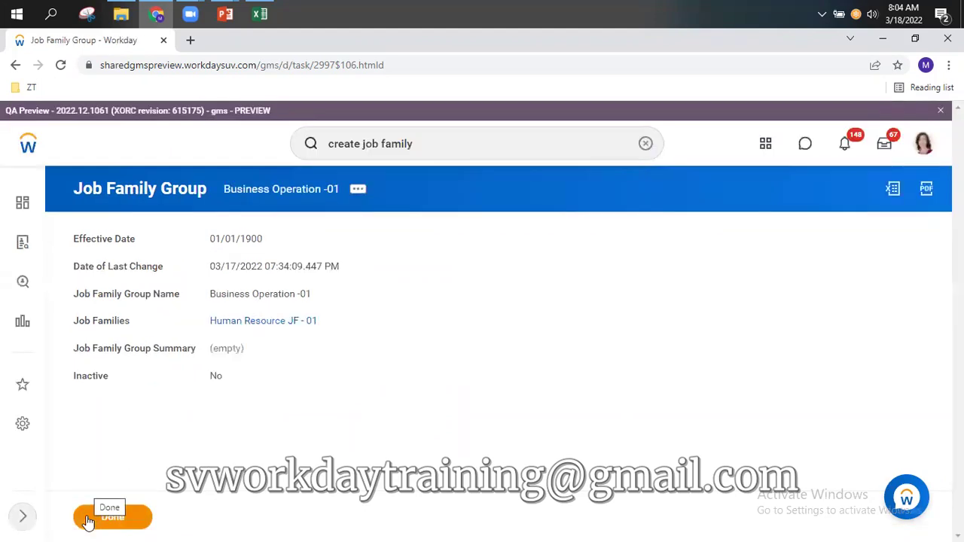
# - Select the Investment job family (L8) in the Excel workbook, and start Workday's Create Job Family task with the effective date 01/01/1900
pyautogui.hotkey('alt', 'Tab')
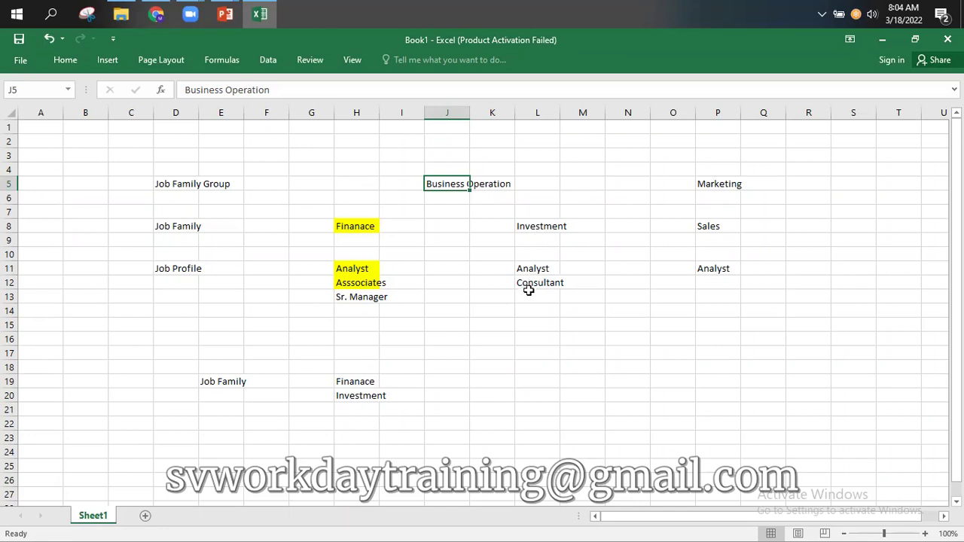
pyautogui.click(548, 231)
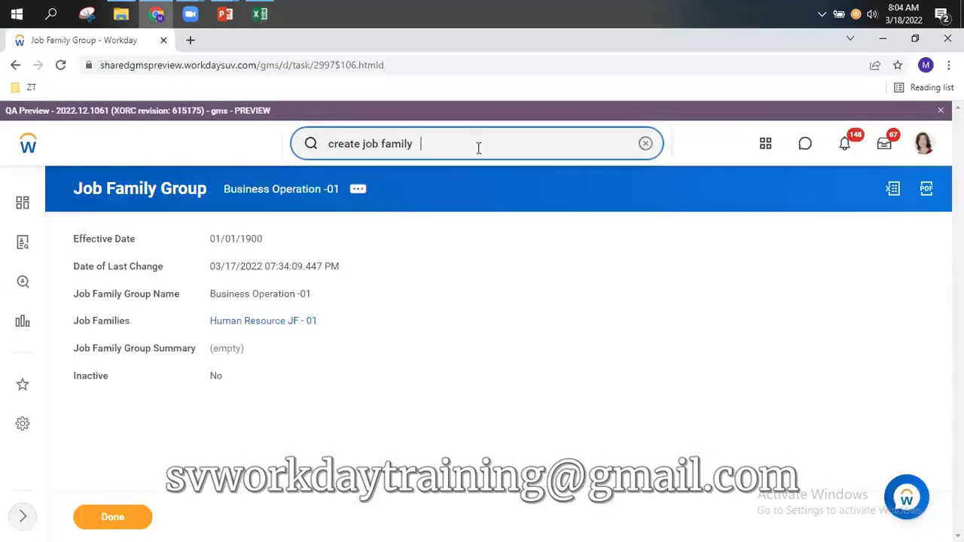
pyautogui.click(377, 184)
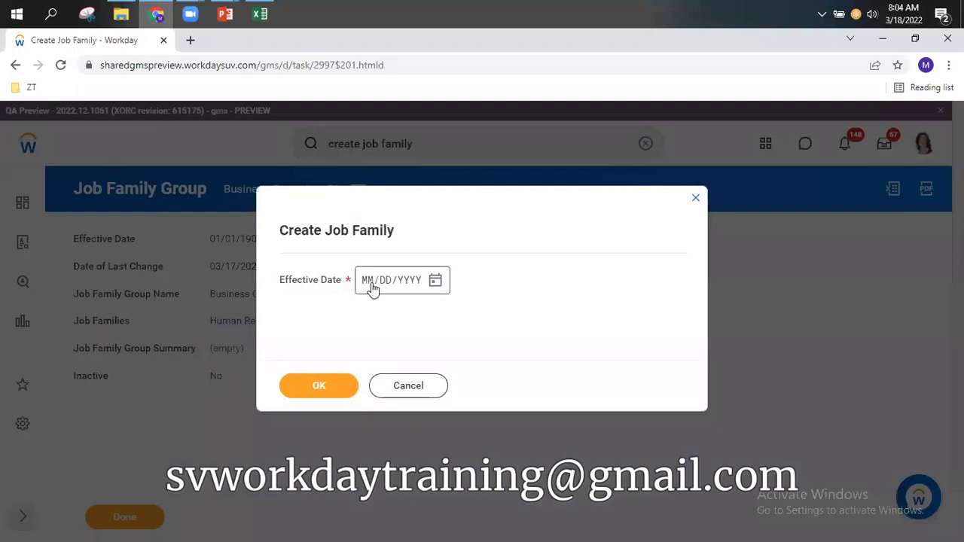
pyautogui.click(371, 287)
pyautogui.write('0101')
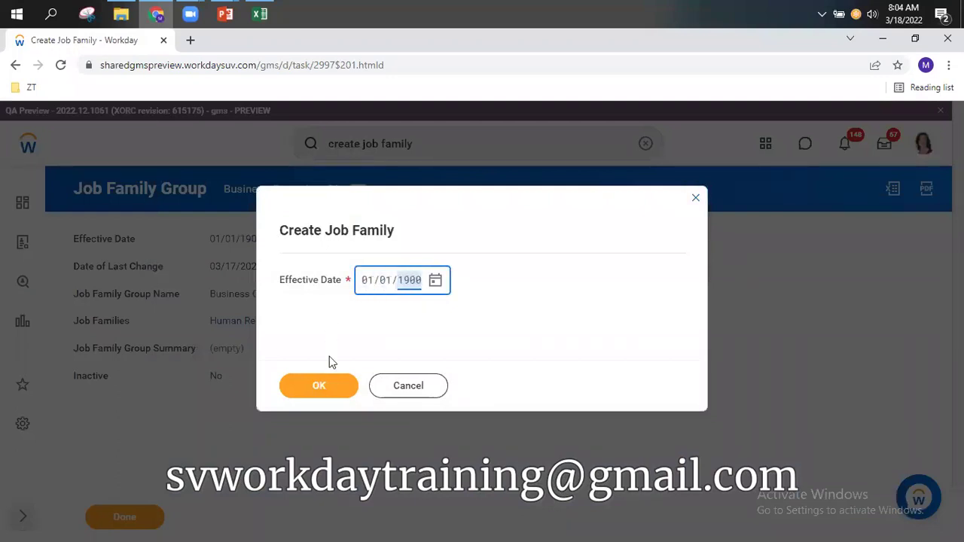
pyautogui.click(318, 385)
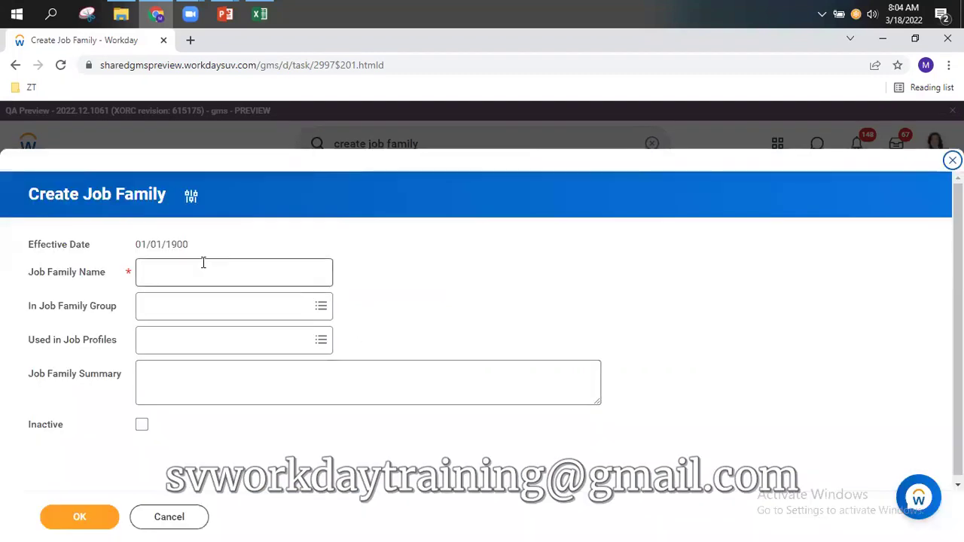
# - Enter "Investment JF - 01" as the new job family's name
pyautogui.write('Inve')
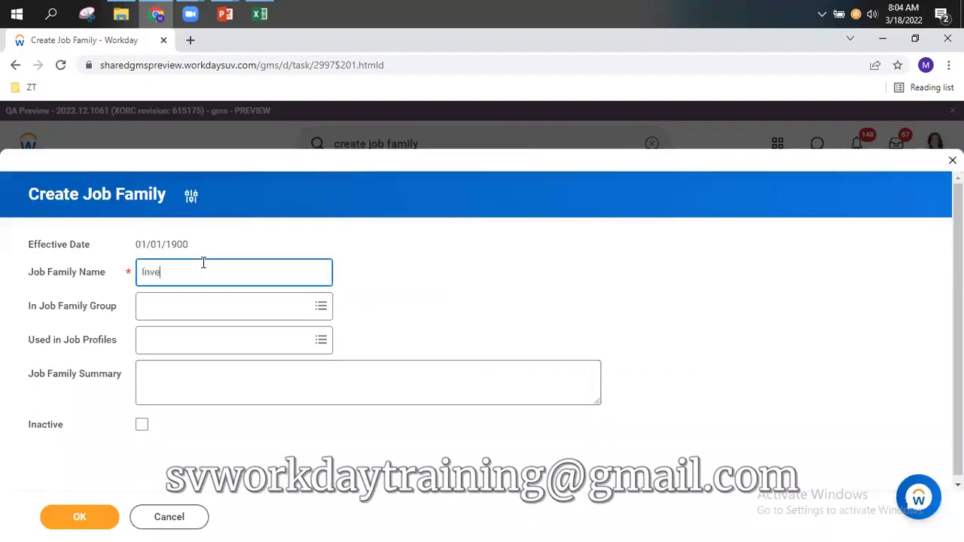
pyautogui.write('stment -')
pyautogui.write('J')
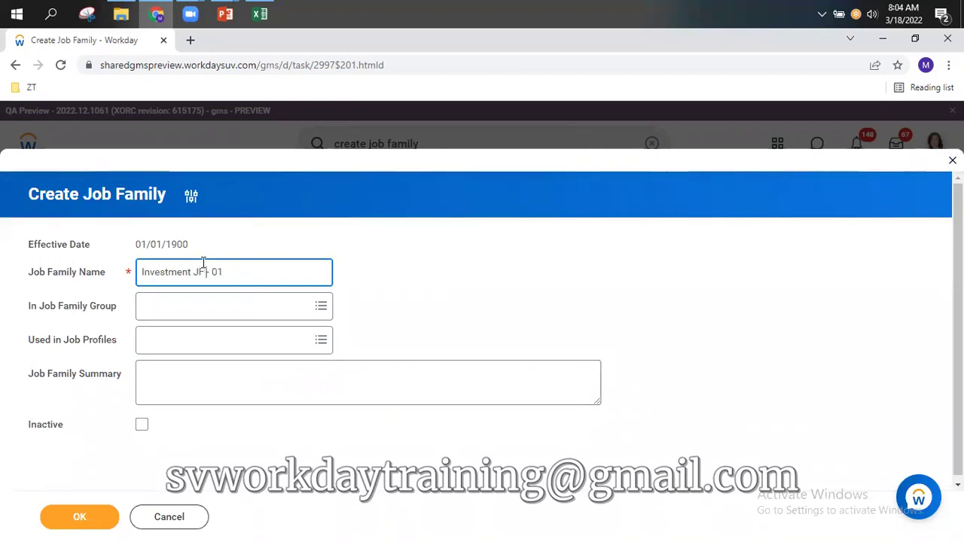
# - Assign the Associate job profile to the Investment JF - 01 job family and submit it
pyautogui.click(163, 338)
pyautogui.write('As')
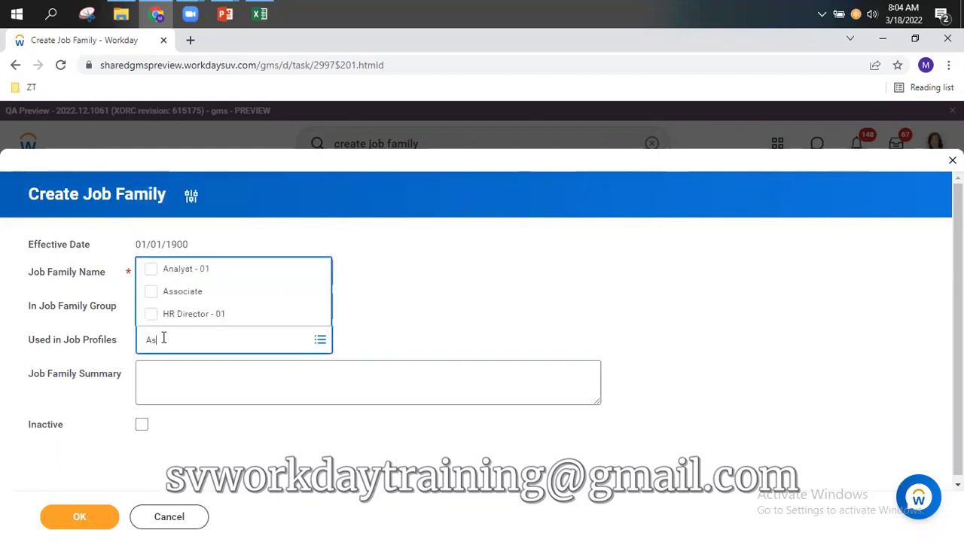
pyautogui.write('so')
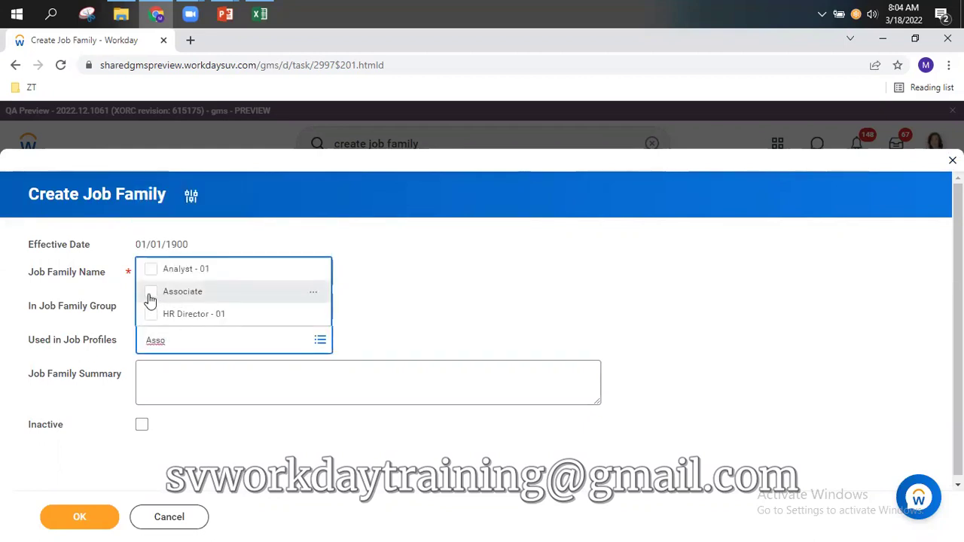
pyautogui.click(155, 293)
pyautogui.click(570, 324)
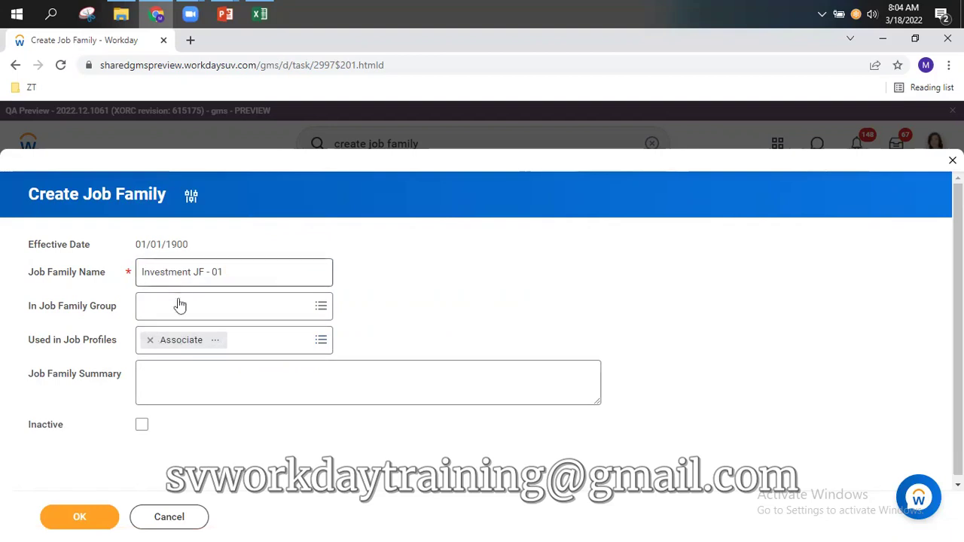
pyautogui.click(89, 519)
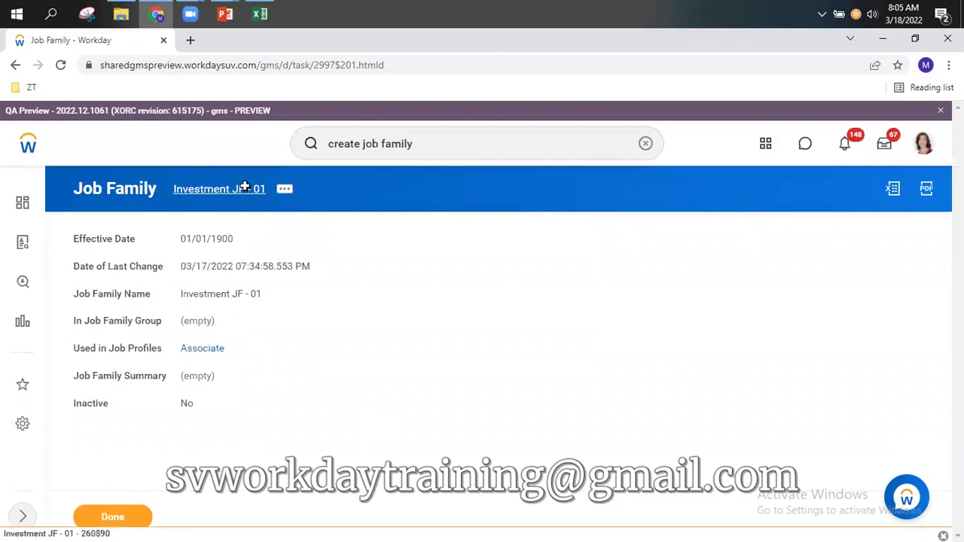
# - Switch to the Excel workbook with the job family hierarchy
pyautogui.hotkey('alt', 'Tab')
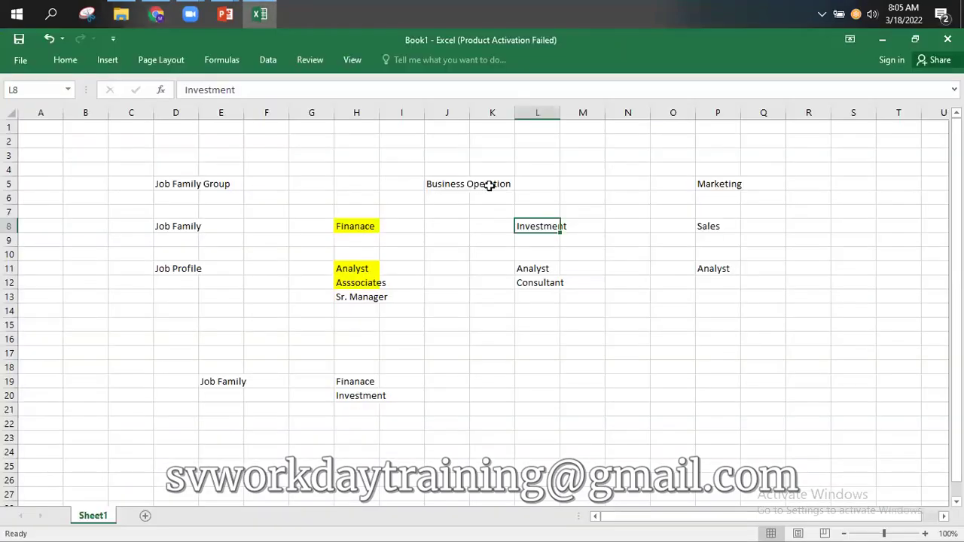
# - Switch to Workday in the browser, search for the edit job family tasks and open Edit Job Family Group
pyautogui.hotkey('alt', 'Tab')
pyautogui.hotkey('alt', 'Tab')
pyautogui.hotkey('alt', 'Tab')
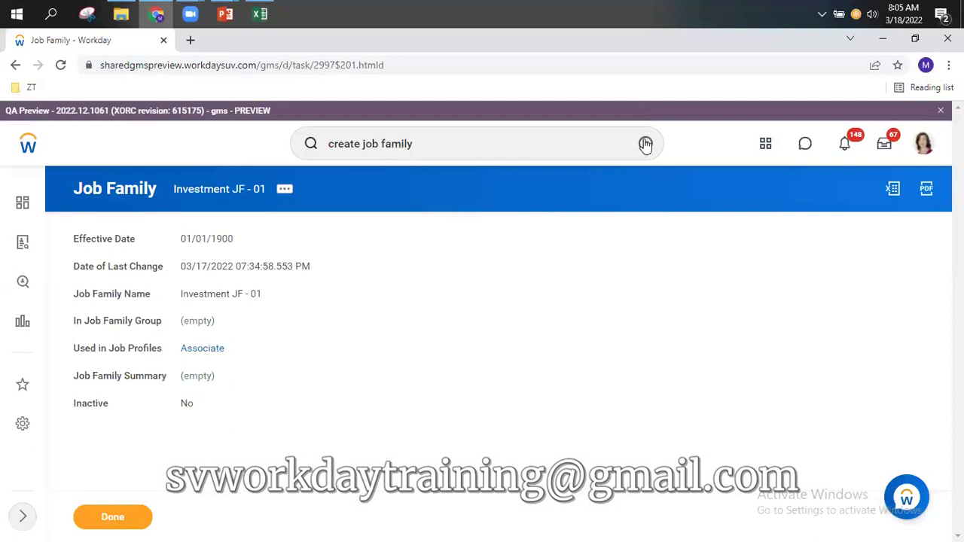
pyautogui.doubleClick(344, 143)
pyautogui.write('edi')
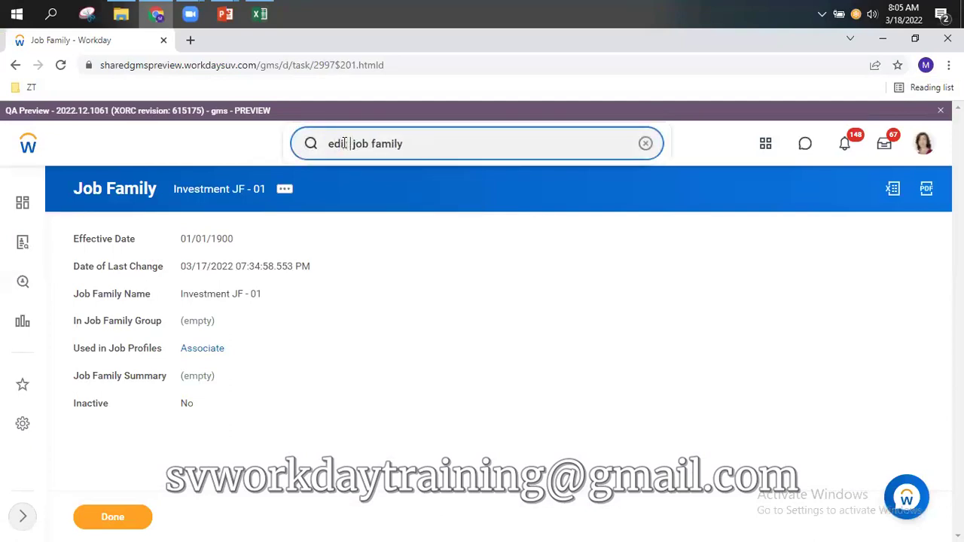
pyautogui.write('t')
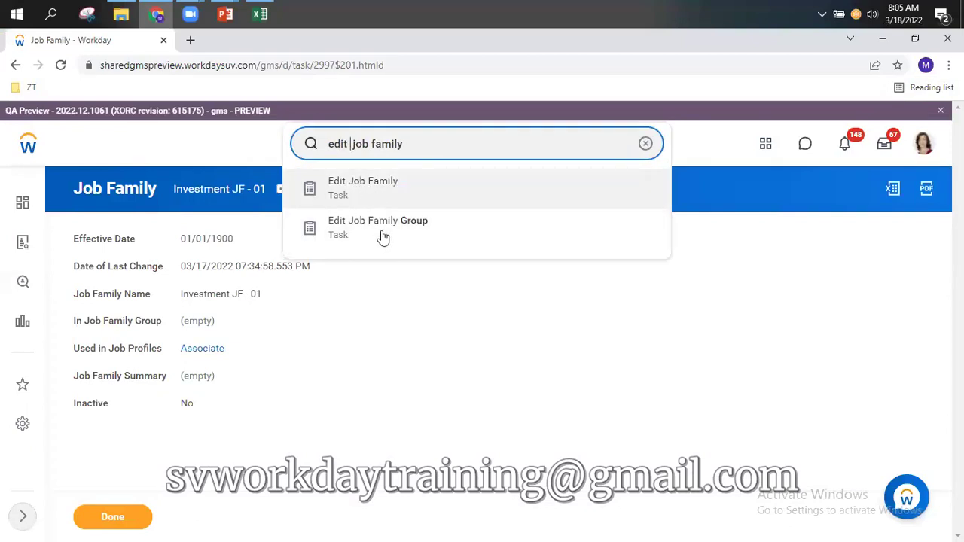
pyautogui.moveTo(347, 143); pyautogui.dragTo(261, 145)
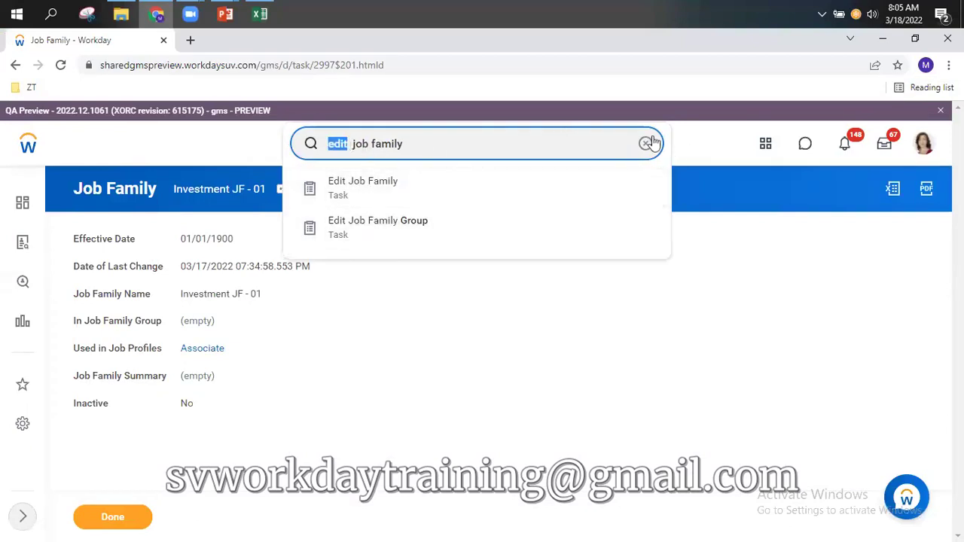
pyautogui.click(397, 228)
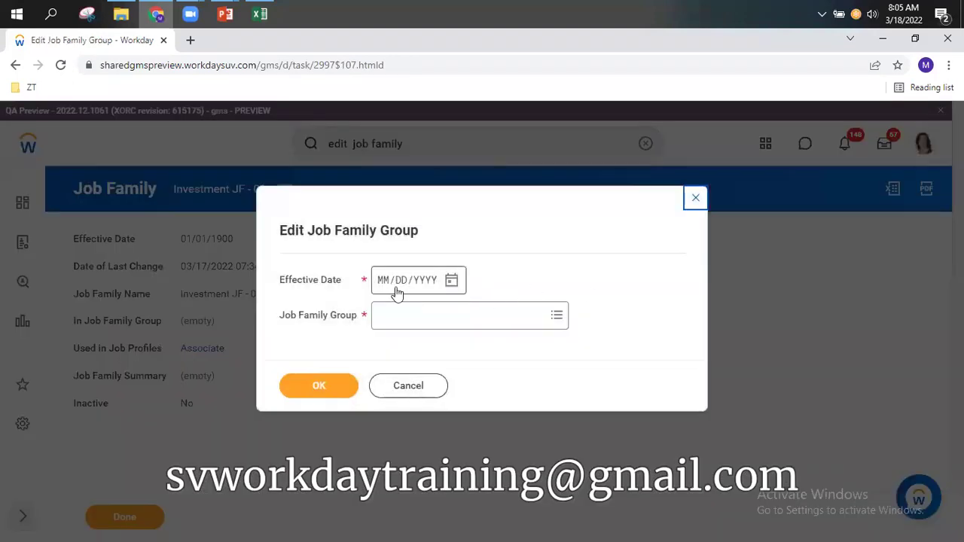
# - Open the active group Business Operation -01 for editing with effective date 01/01/1900
pyautogui.click(382, 282)
pyautogui.write('01/01/19')
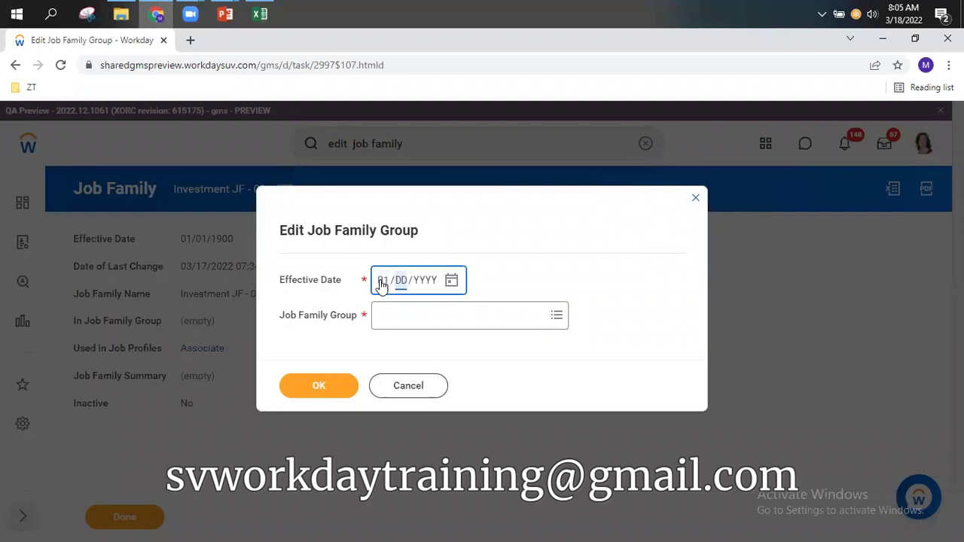
pyautogui.write('00')
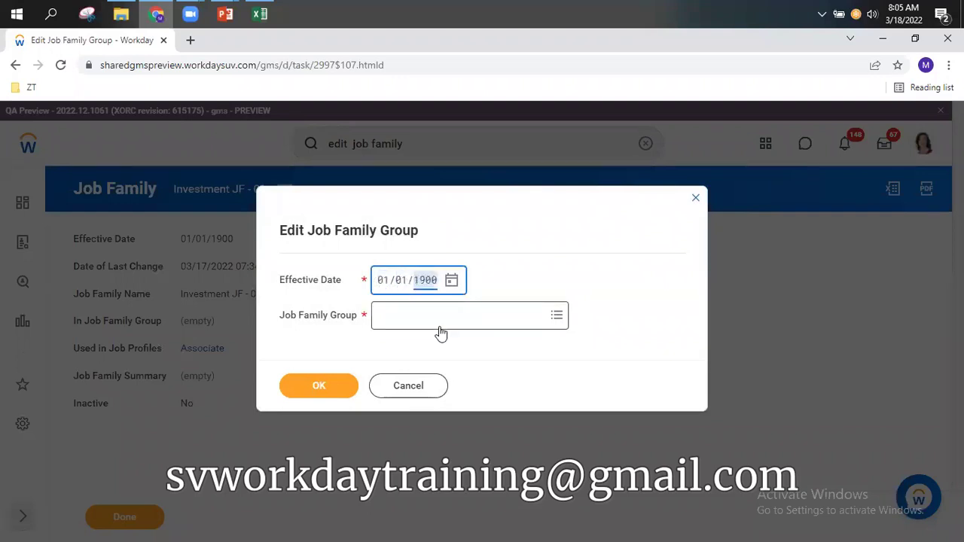
pyautogui.click(440, 326)
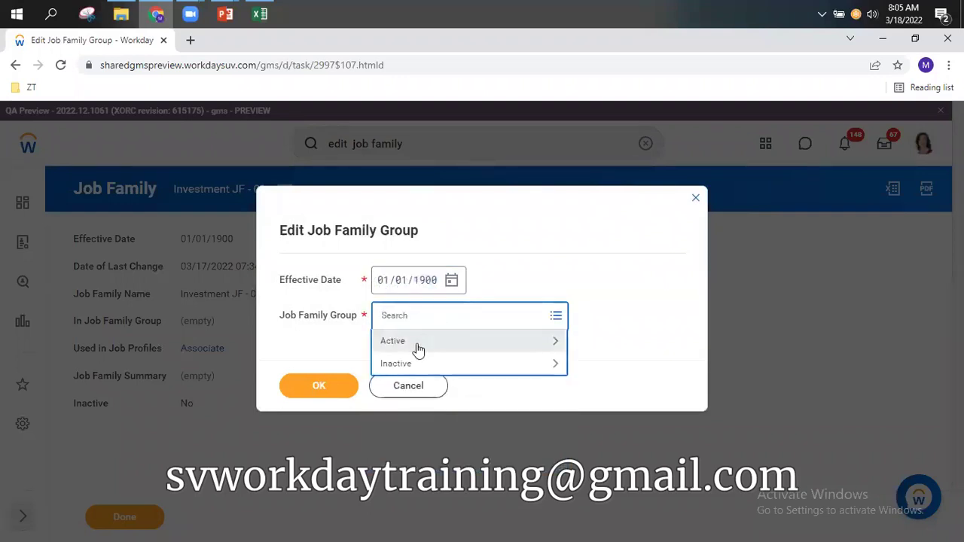
pyautogui.click(420, 348)
pyautogui.click(467, 370)
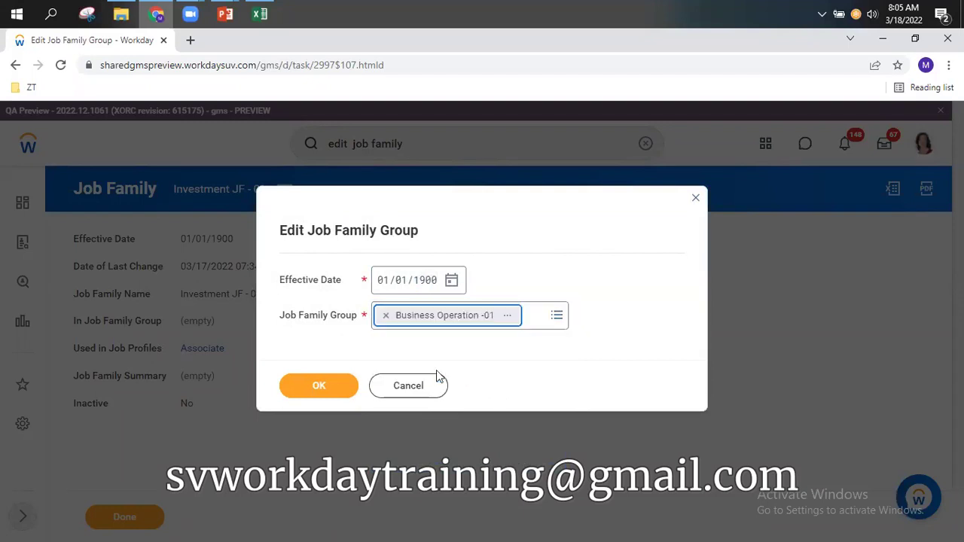
pyautogui.click(318, 386)
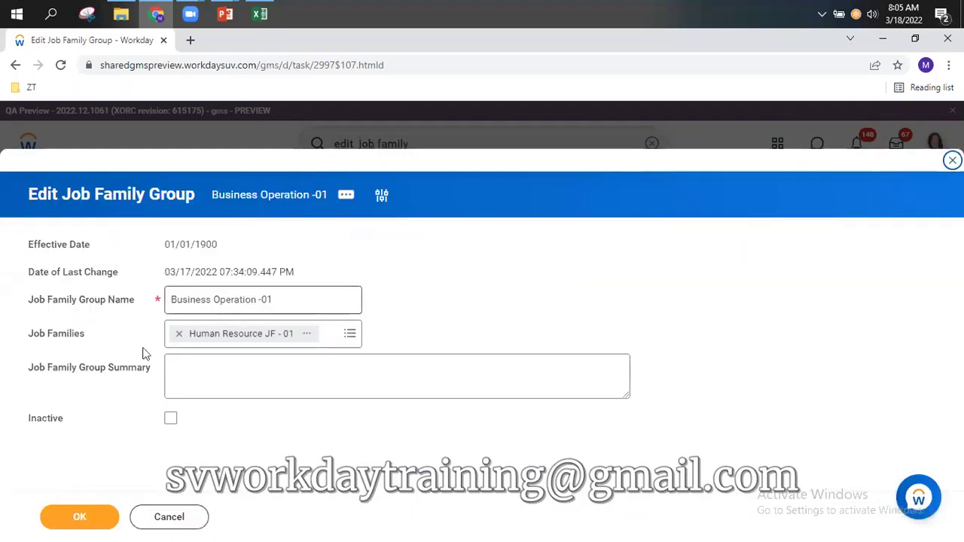
# - Add Investment JF - 01 to the group's job families and save the group
pyautogui.click(330, 338)
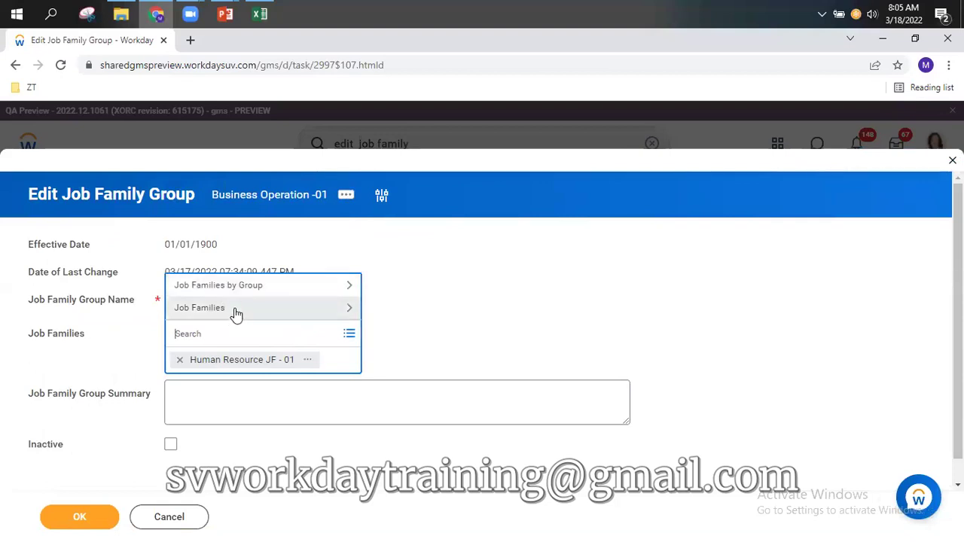
pyautogui.click(236, 313)
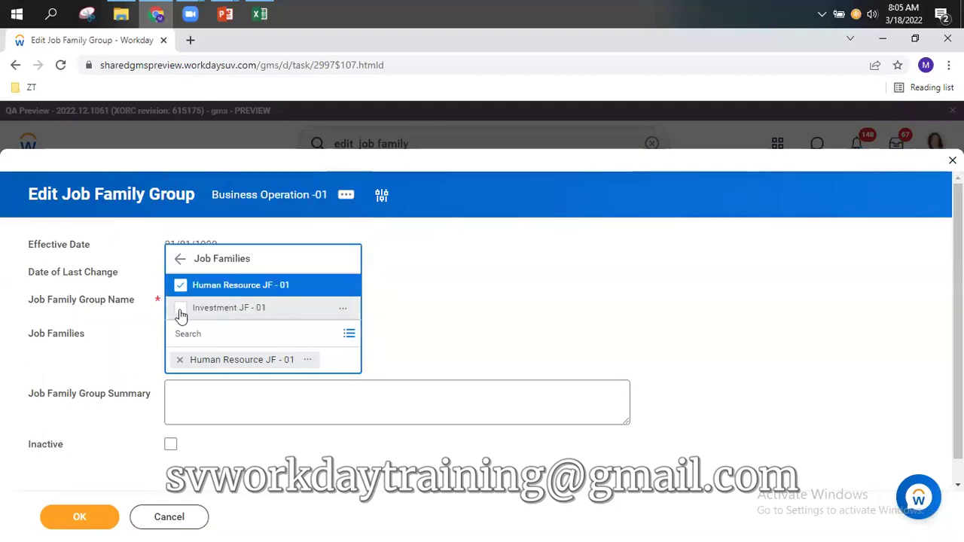
pyautogui.click(181, 310)
pyautogui.click(497, 324)
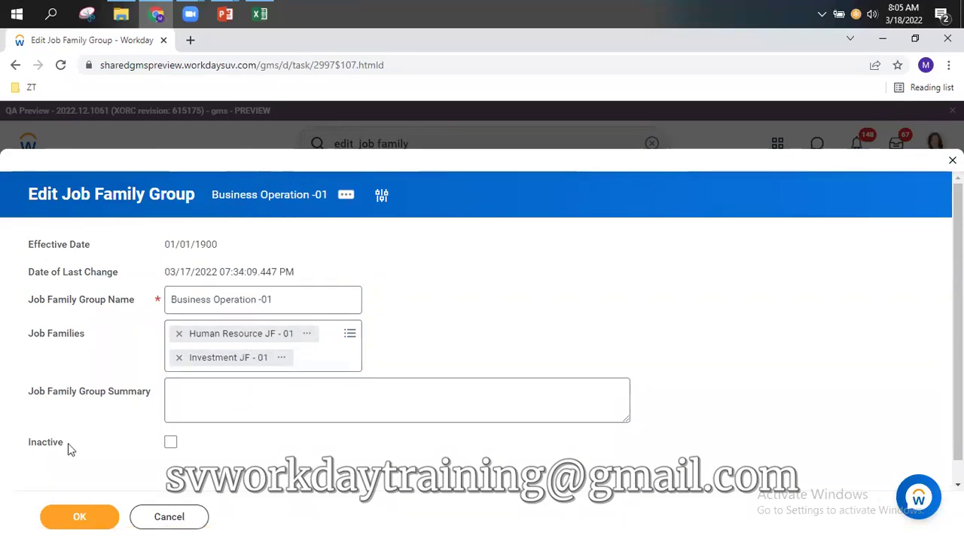
pyautogui.click(75, 516)
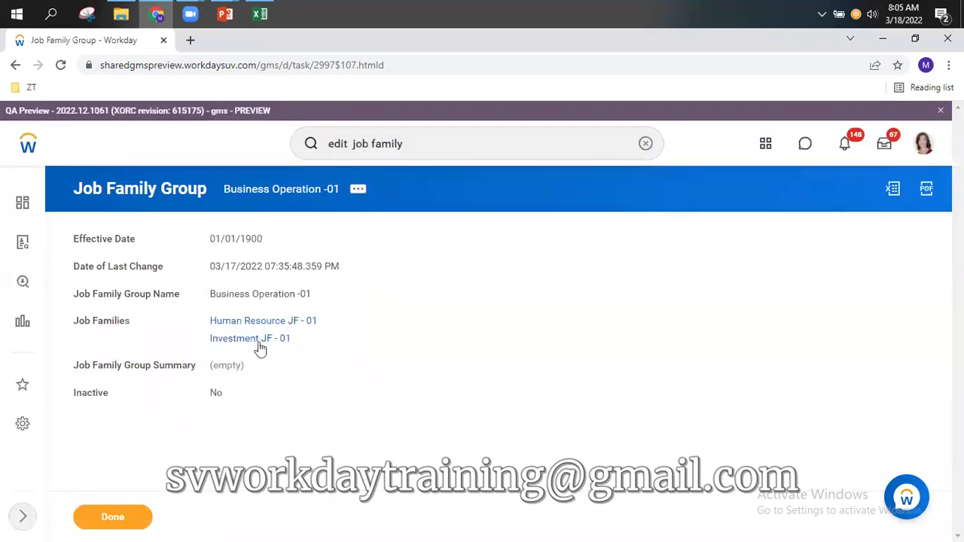
# - Search for the Job Profile report and run it for the job profile Analyst - 01
pyautogui.click(644, 144)
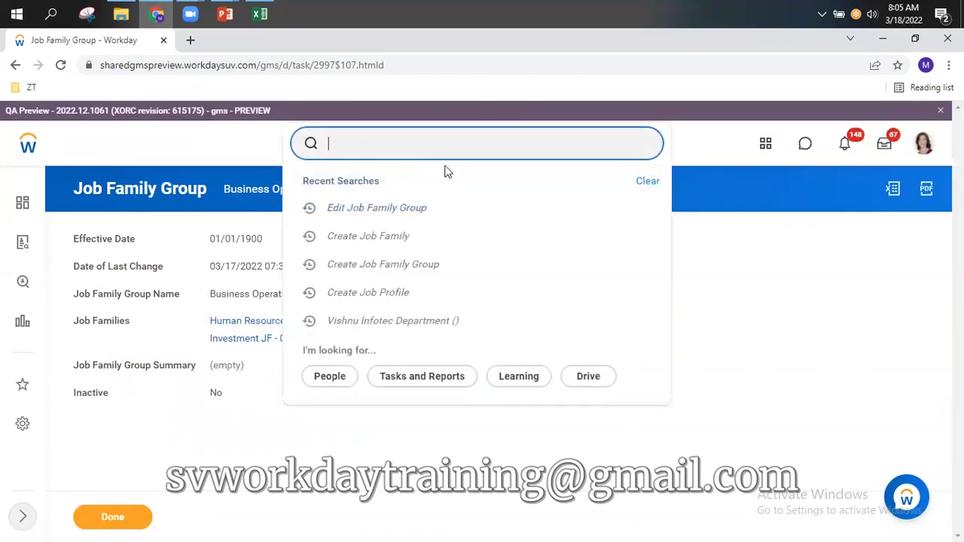
pyautogui.write('job profile')
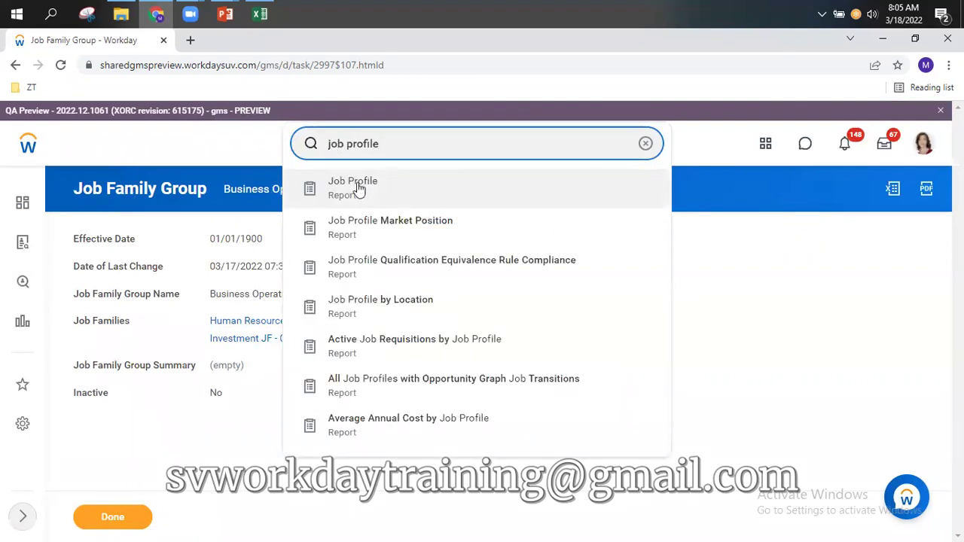
pyautogui.click(357, 189)
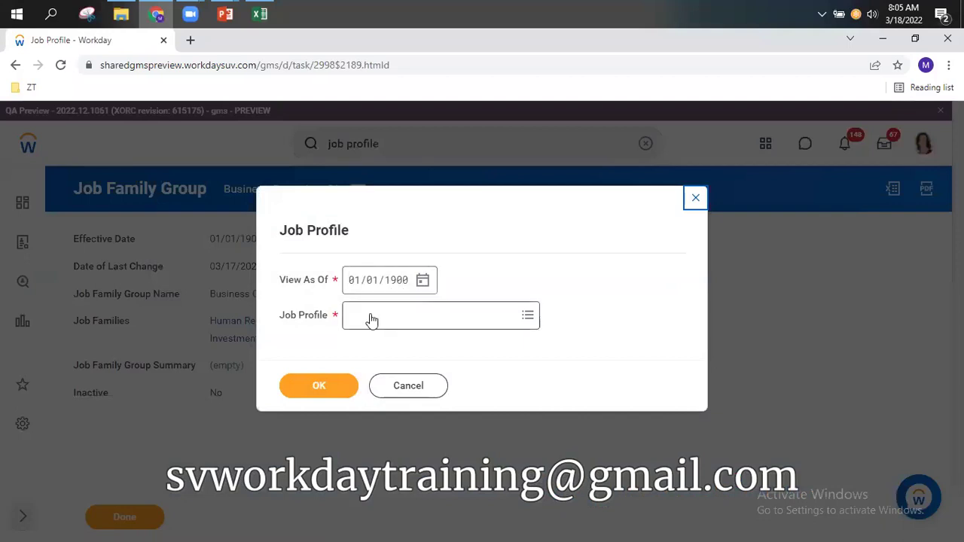
pyautogui.click(370, 319)
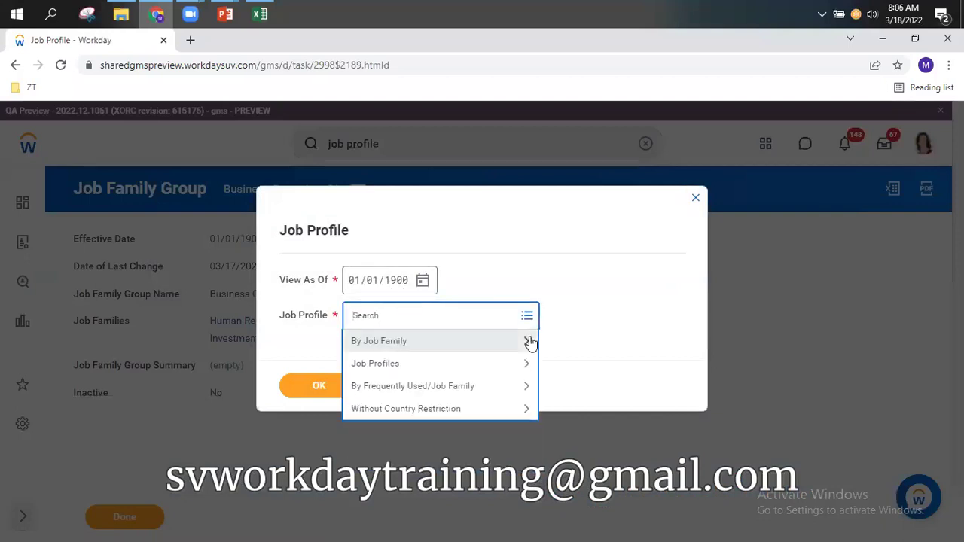
pyautogui.click(409, 366)
pyautogui.click(411, 373)
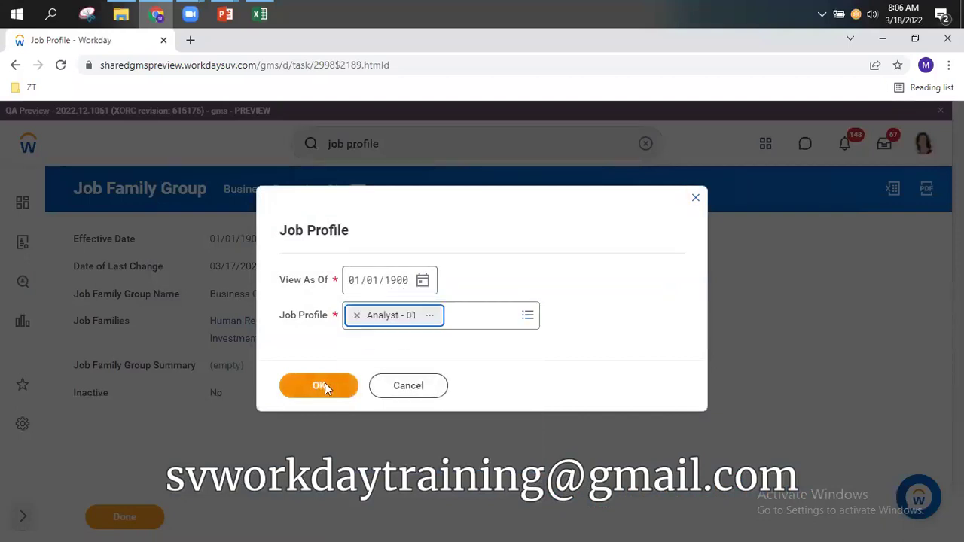
pyautogui.click(319, 385)
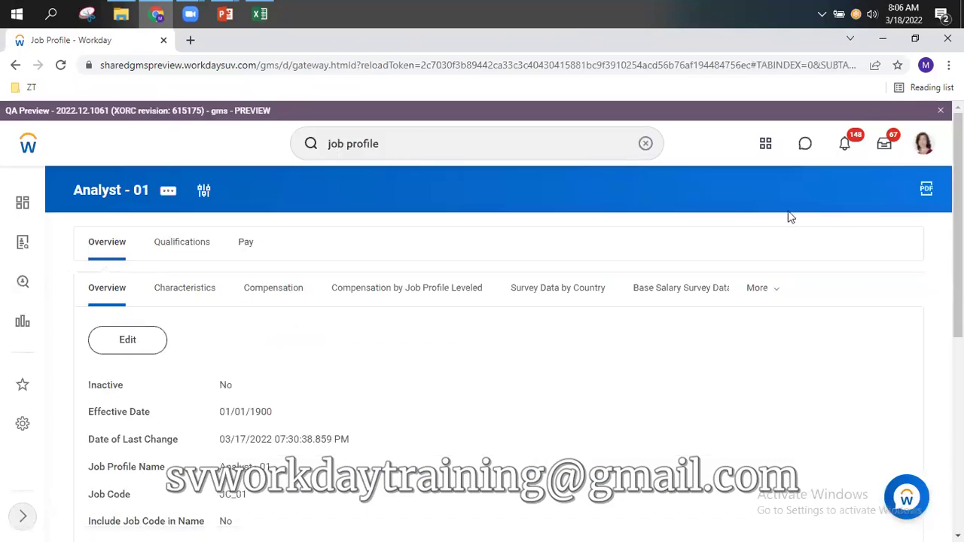
# - Review the overview details of Analyst - 01 and open the job profile for editing, keeping the proposed effective date
pyautogui.scroll(-4, 482, 317)
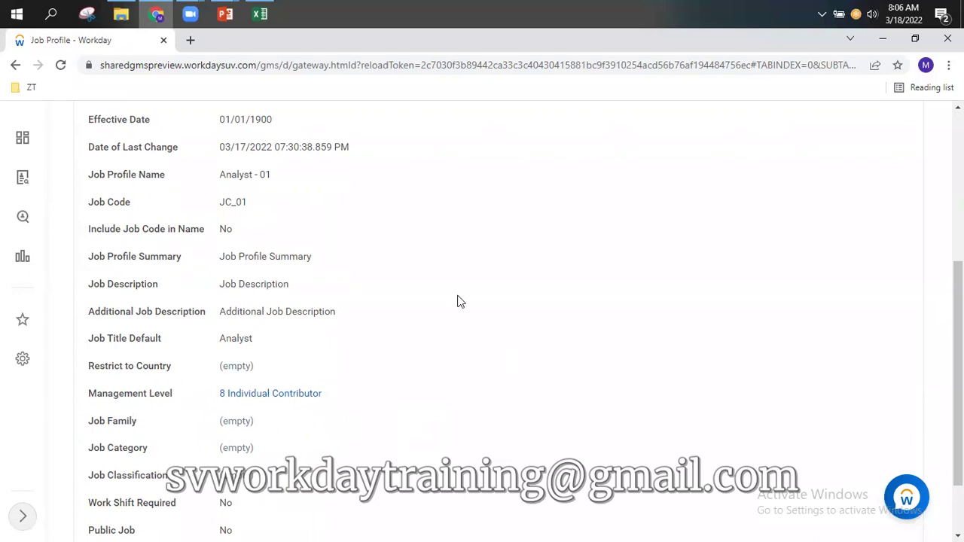
pyautogui.scroll(5, 457, 301)
pyautogui.click(127, 340)
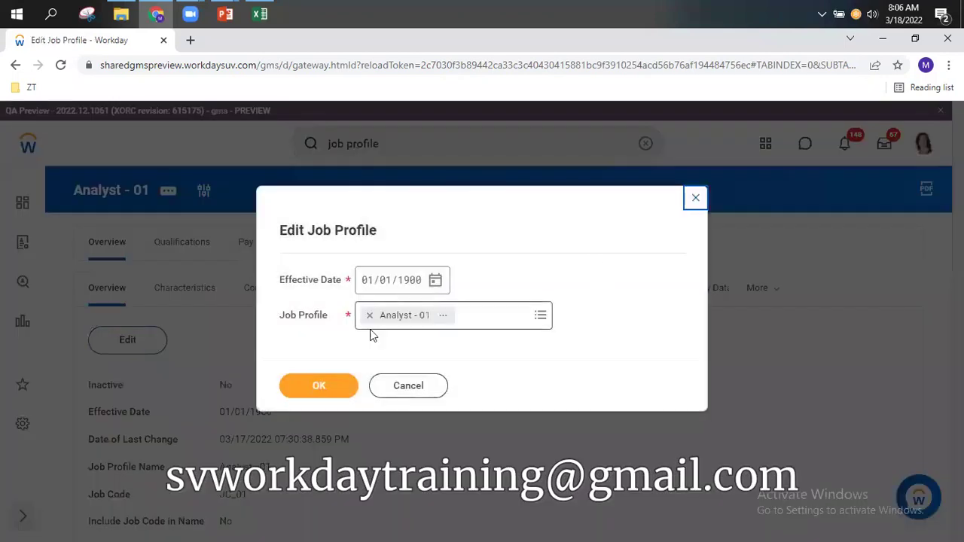
pyautogui.click(318, 386)
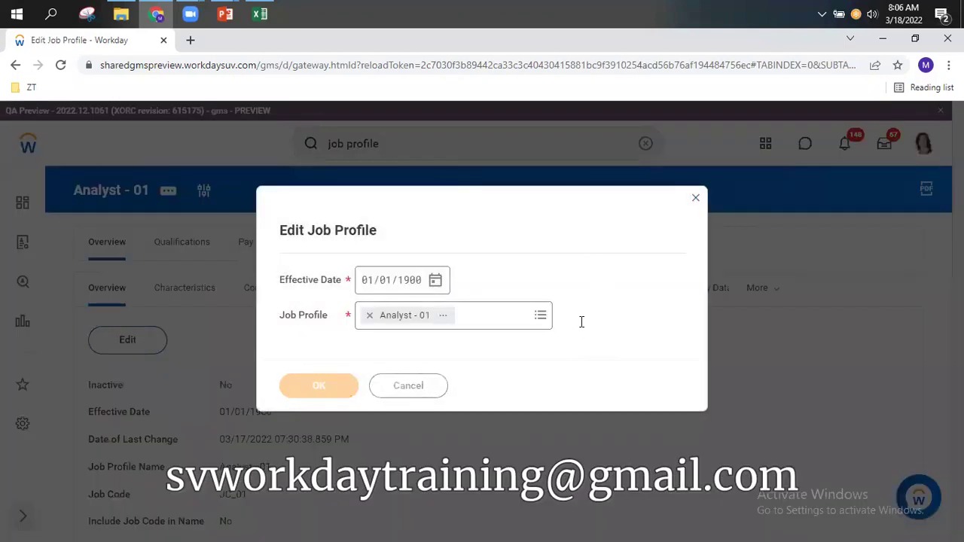
# - Set the profile's job family to Human Resource JF - 01 from the Business Operation -01 group and save the profile
pyautogui.scroll(-3, 381, 257)
pyautogui.scroll(-2, 382, 257)
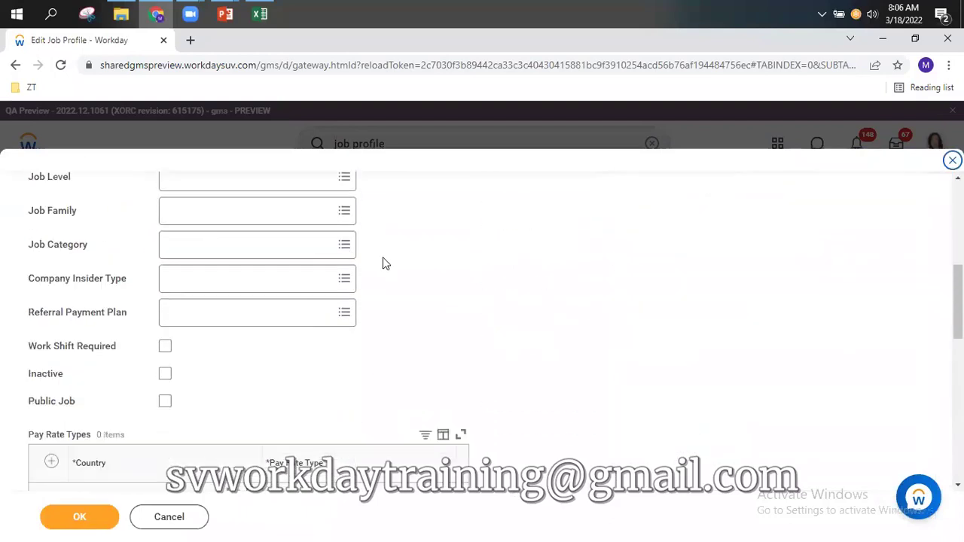
pyautogui.scroll(-1, 134, 212)
pyautogui.scroll(2, 213, 284)
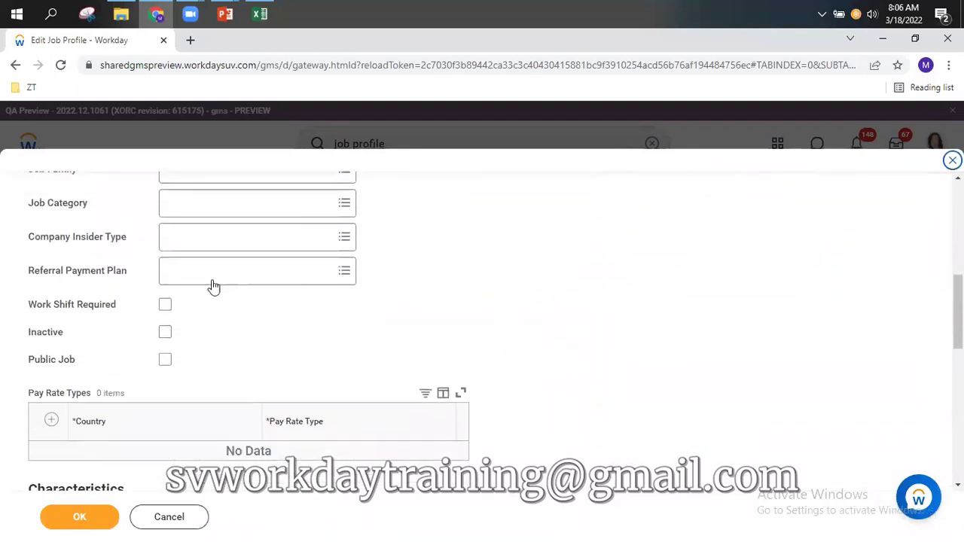
pyautogui.click(217, 291)
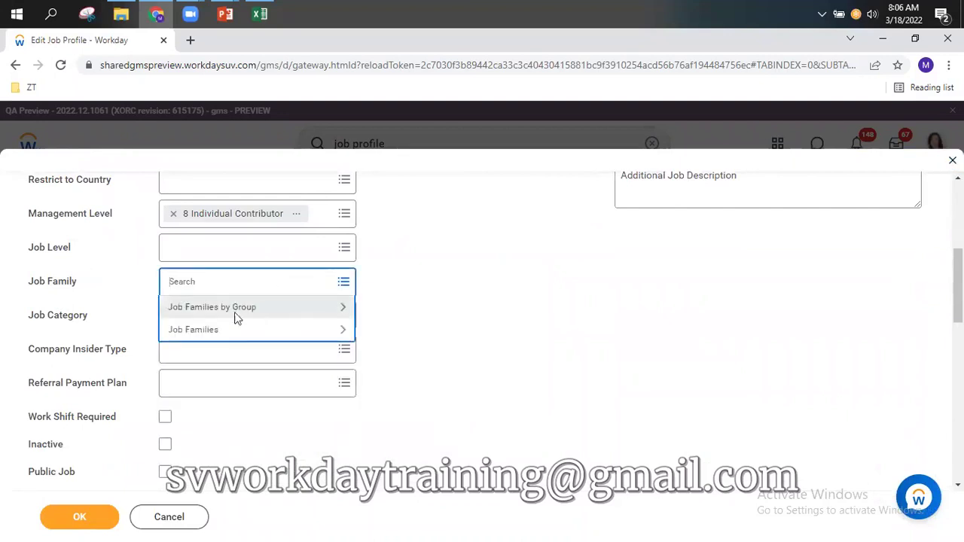
pyautogui.click(210, 316)
pyautogui.click(256, 336)
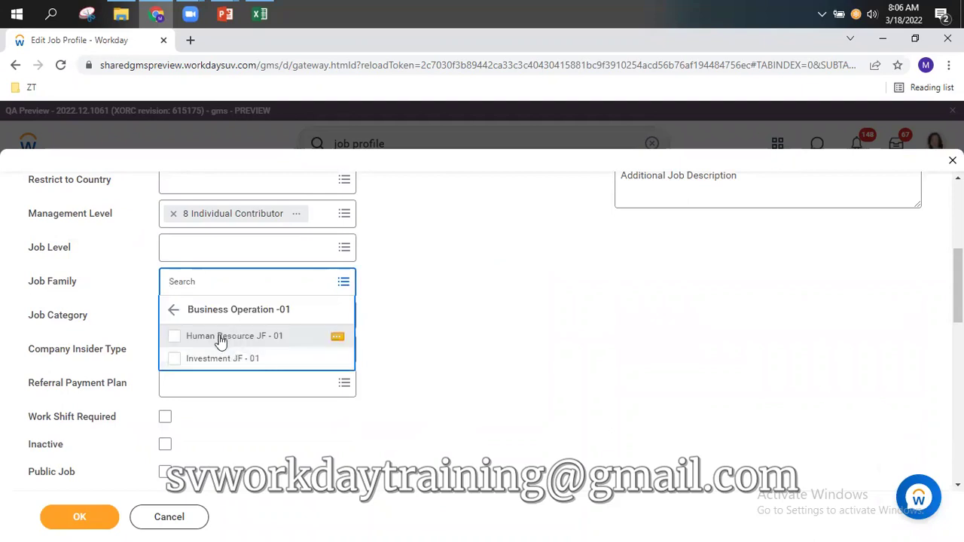
pyautogui.click(227, 341)
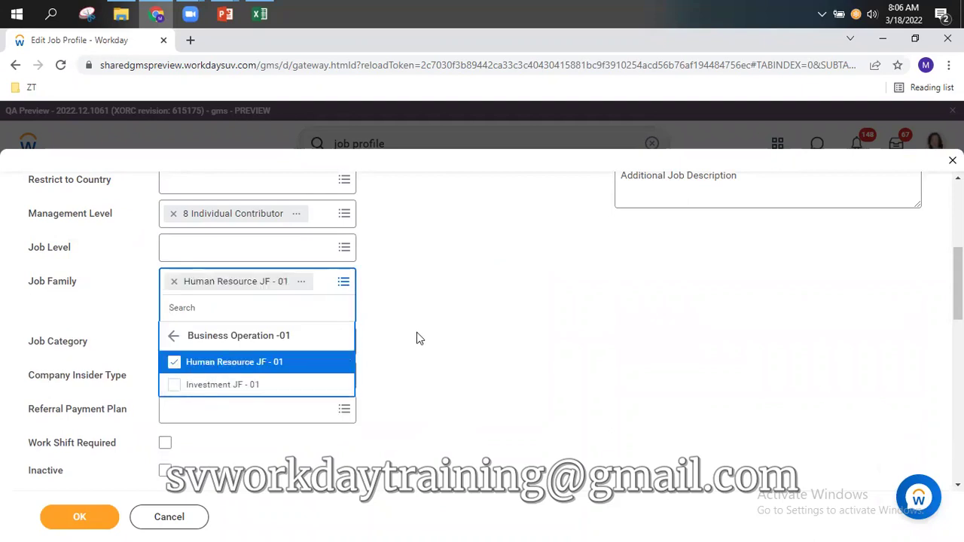
pyautogui.click(80, 518)
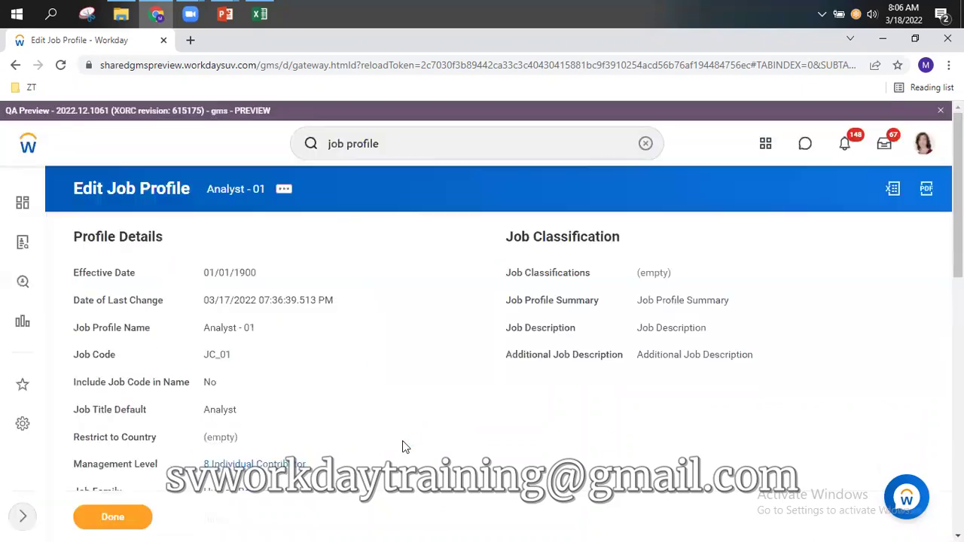
# - Open the Human Resource JF - 01 job family from the saved profile and examine the overview of its HR Director - 01 job profile
pyautogui.scroll(-5, 437, 365)
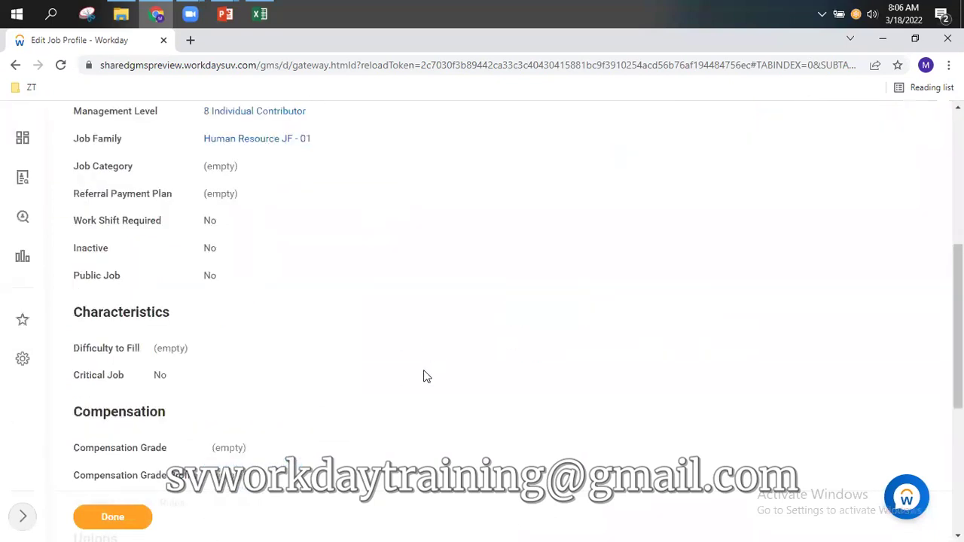
pyautogui.click(263, 147)
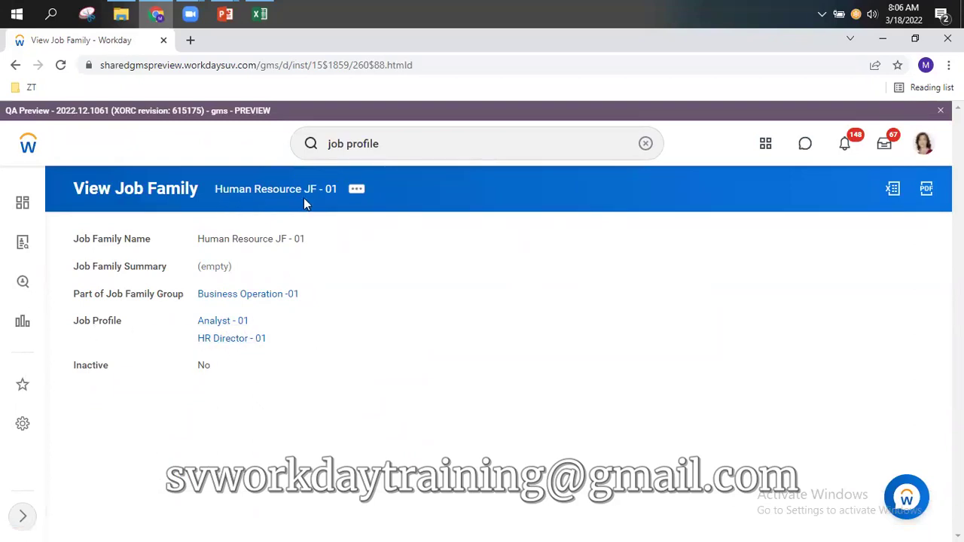
pyautogui.click(231, 340)
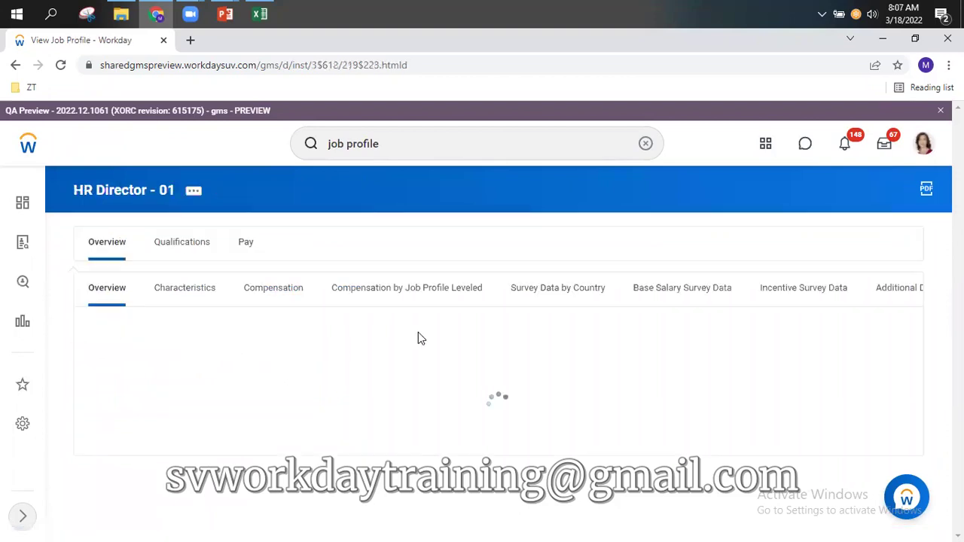
pyautogui.scroll(-4, 419, 332)
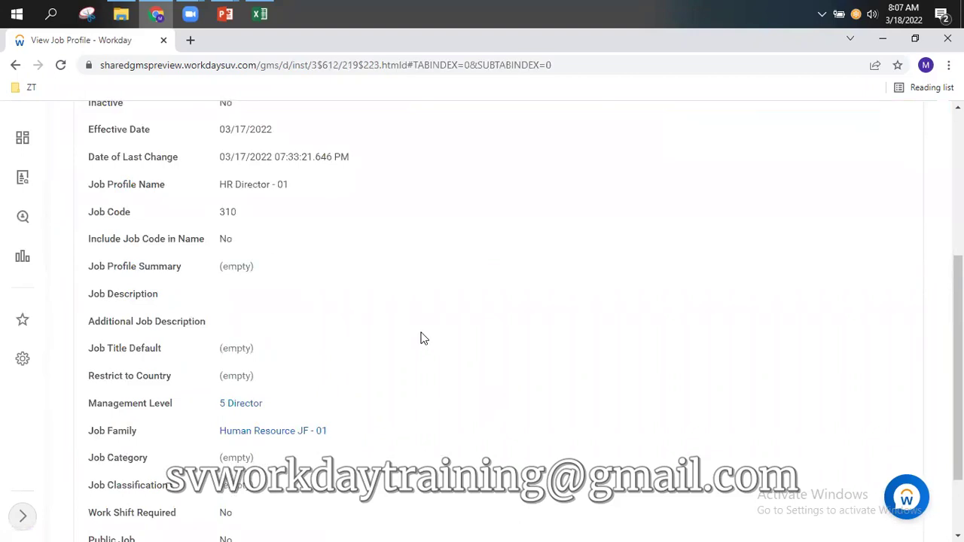
pyautogui.scroll(-1, 422, 335)
pyautogui.scroll(3, 426, 327)
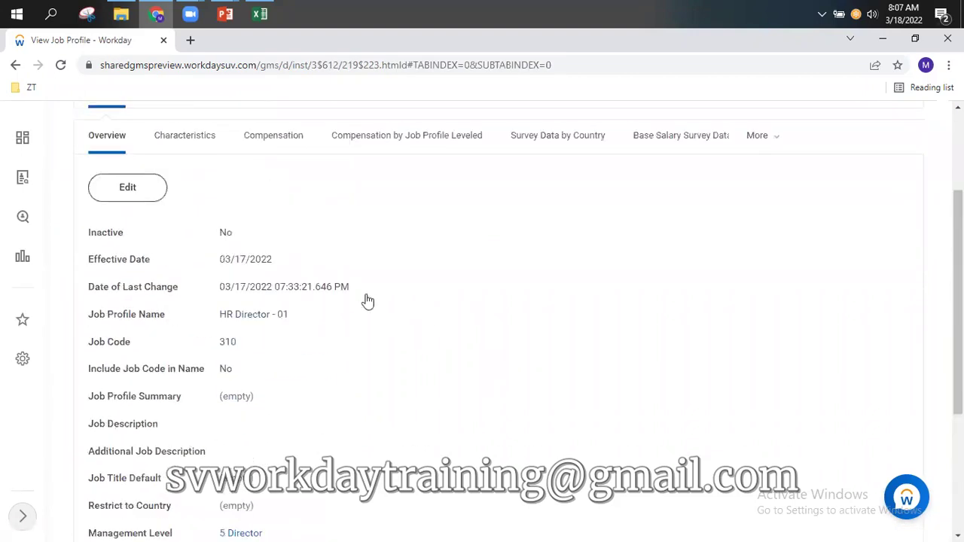
pyautogui.scroll(2, 338, 308)
pyautogui.scroll(-5, 469, 351)
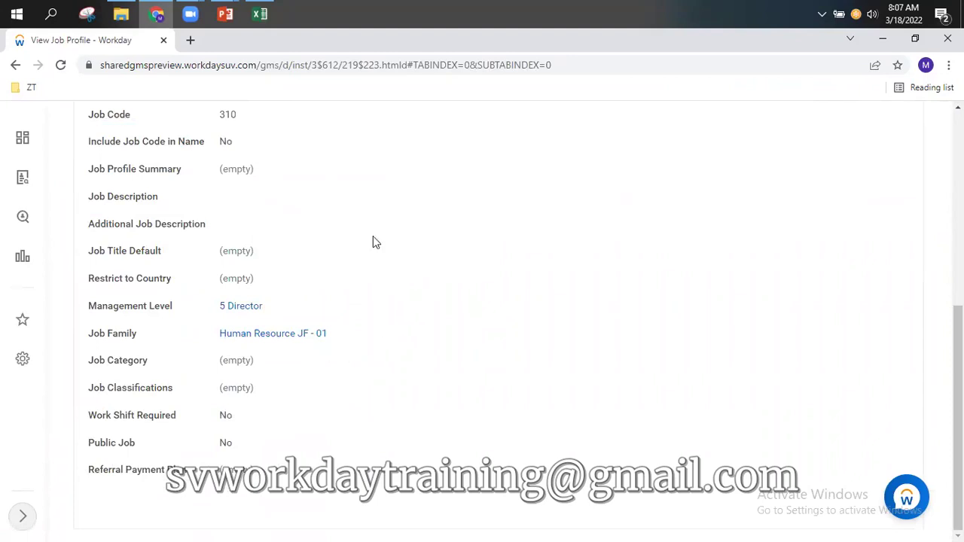
# - Switch to the PowerPoint slide show and advance from the Job Profile slide to the one on job families and job family groups
pyautogui.scroll(1, 271, 280)
pyautogui.scroll(5, 271, 280)
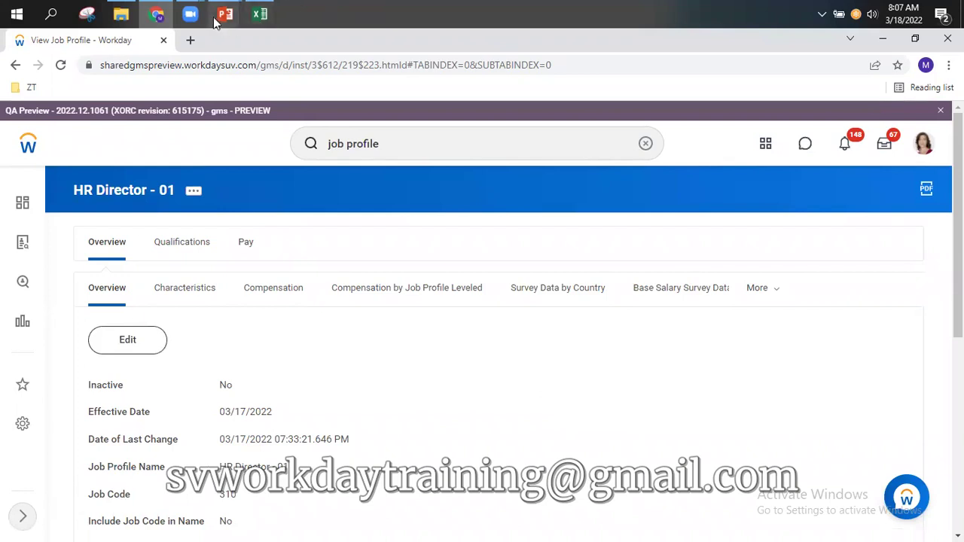
pyautogui.moveTo(225, 16)
pyautogui.click(256, 71)
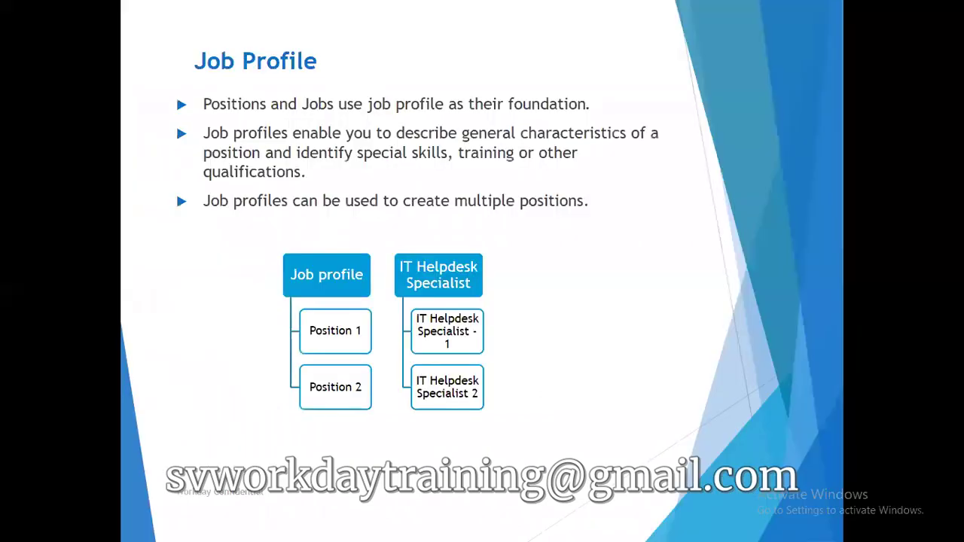
pyautogui.click(176, 123)
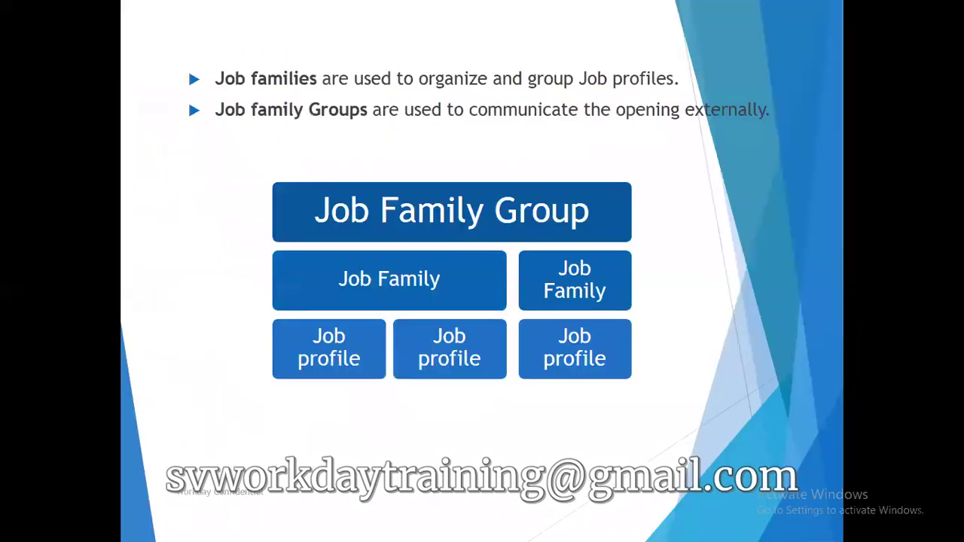
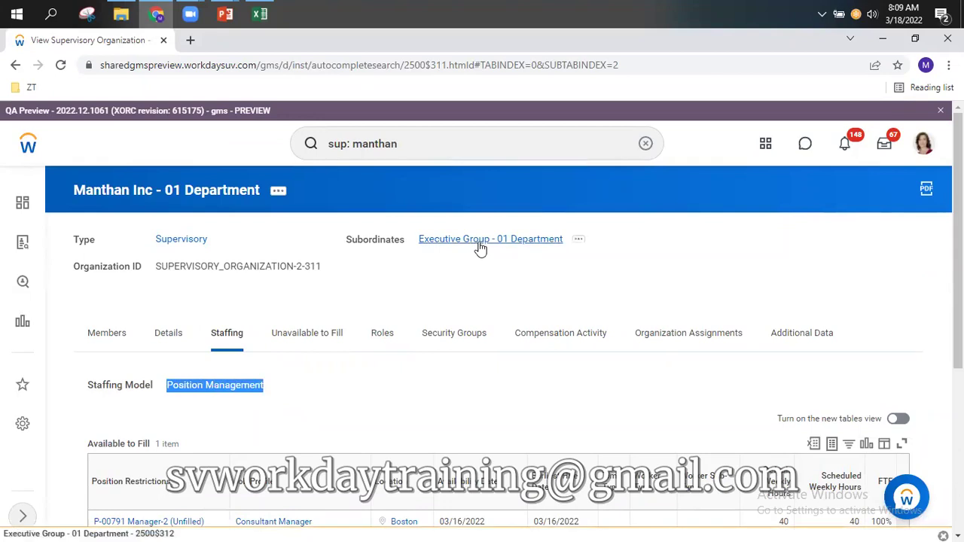
# - Check the staffing models of Executive Group - 01 Department and, below Information Technology - 01 Department, of Business Application - 01 Department
pyautogui.click(475, 248)
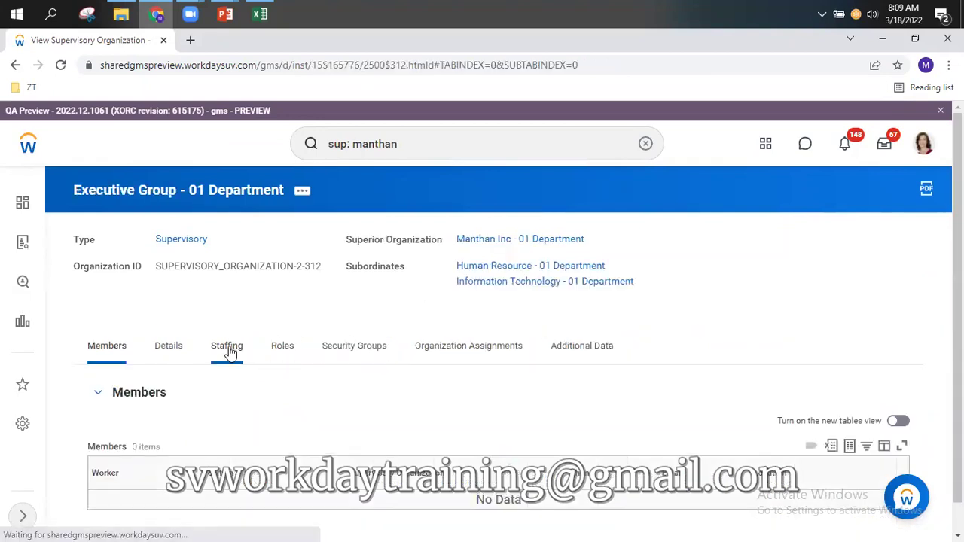
pyautogui.click(229, 348)
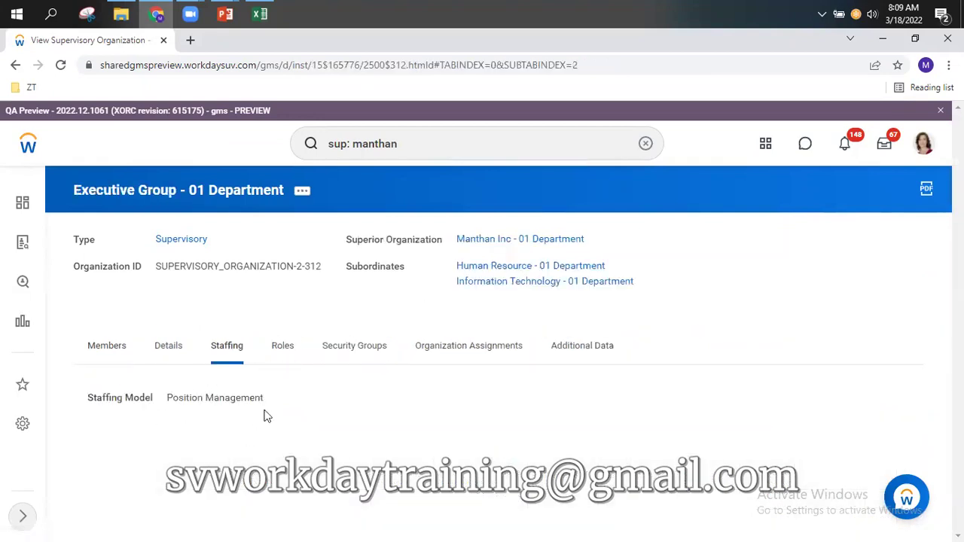
pyautogui.click(528, 284)
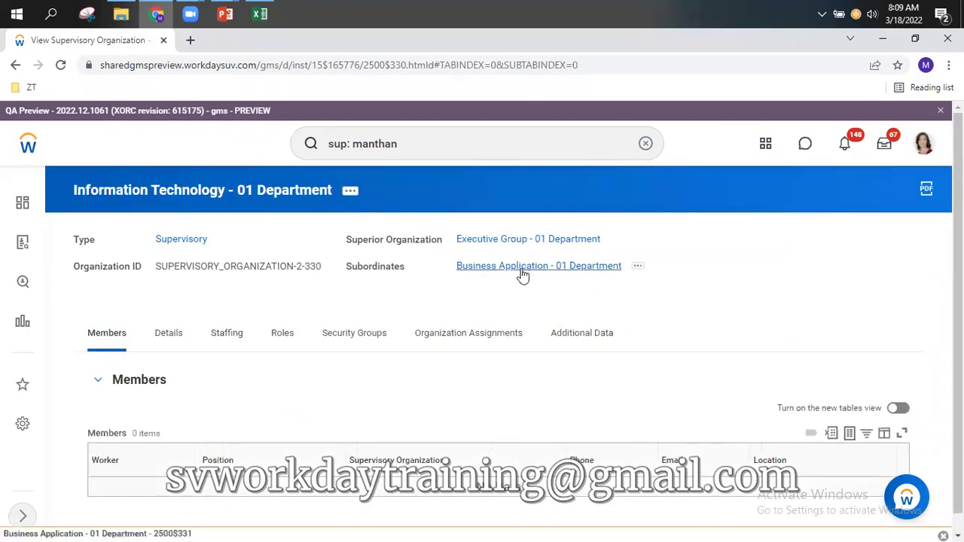
pyautogui.click(527, 271)
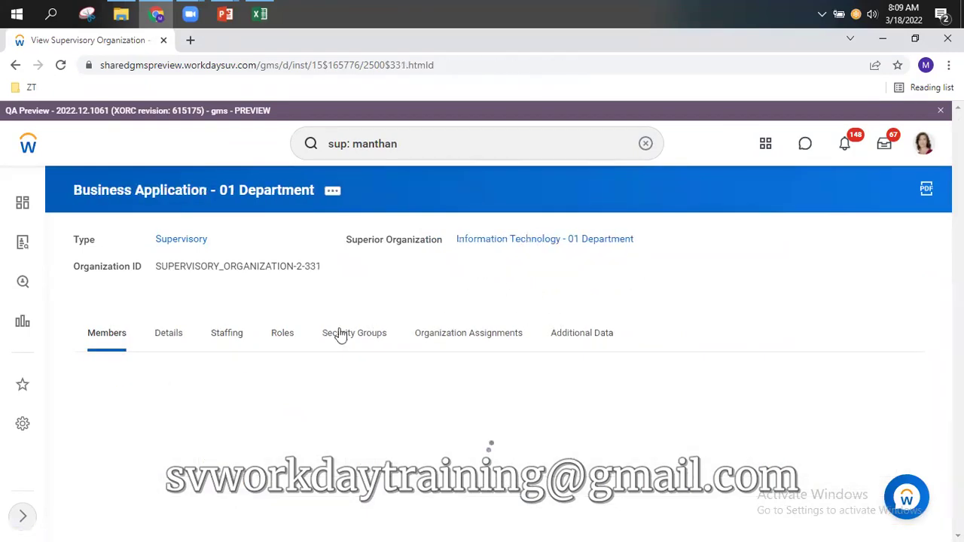
pyautogui.click(226, 333)
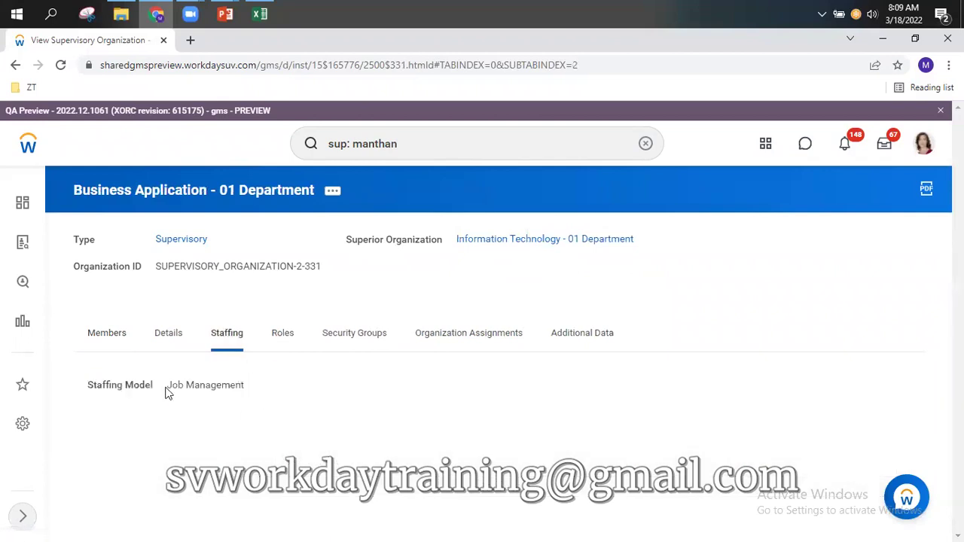
pyautogui.moveTo(165, 389); pyautogui.dragTo(271, 400)
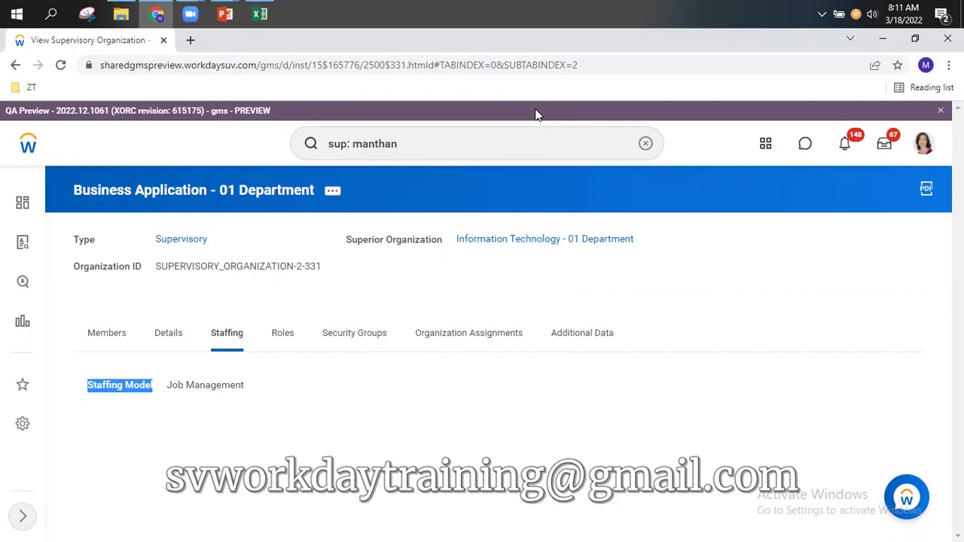
# - Go back up through the superior organizations to Manthan Inc - 01 Department
pyautogui.click(531, 239)
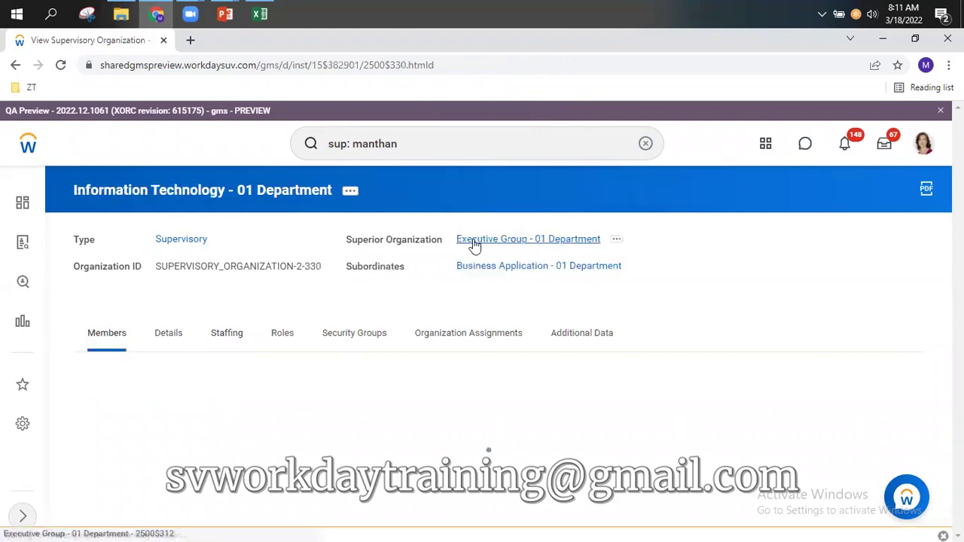
pyautogui.click(475, 240)
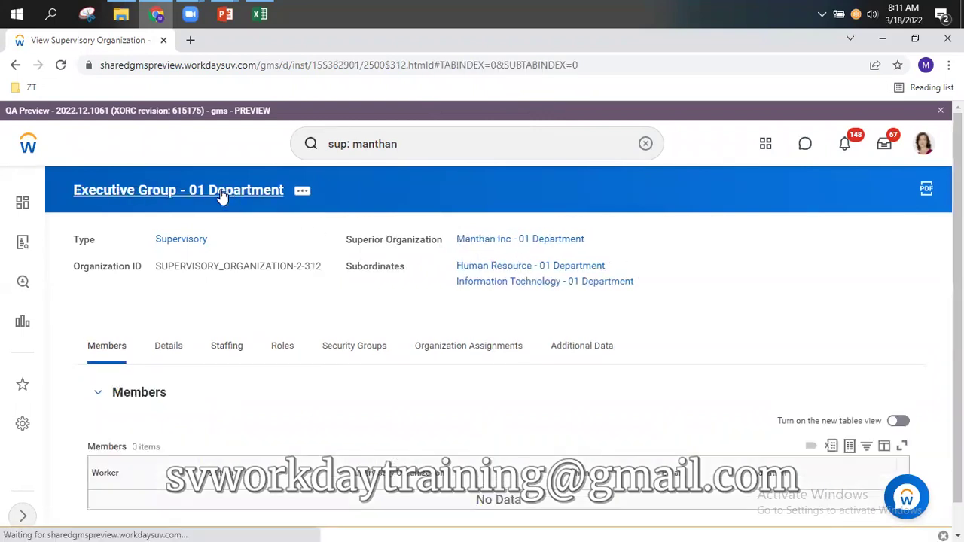
pyautogui.click(528, 240)
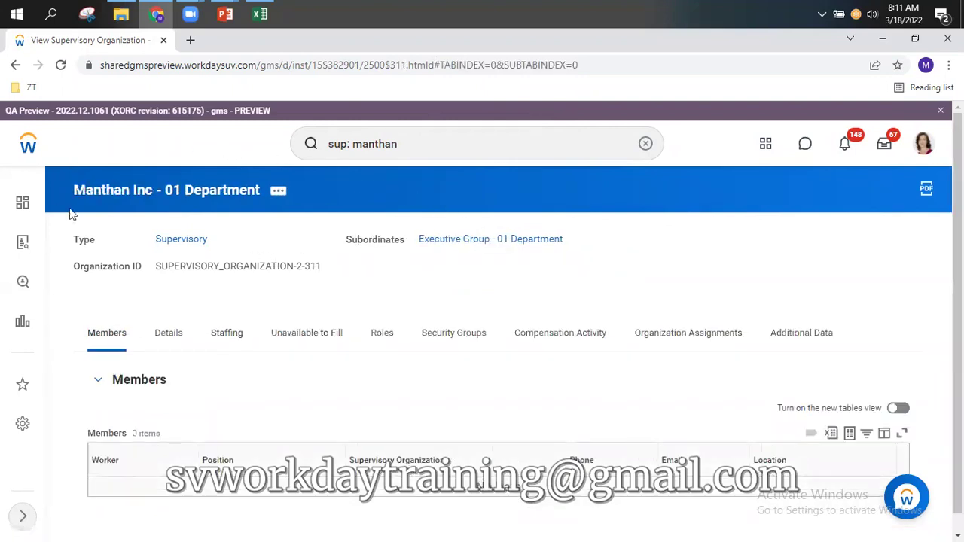
pyautogui.moveTo(218, 245)
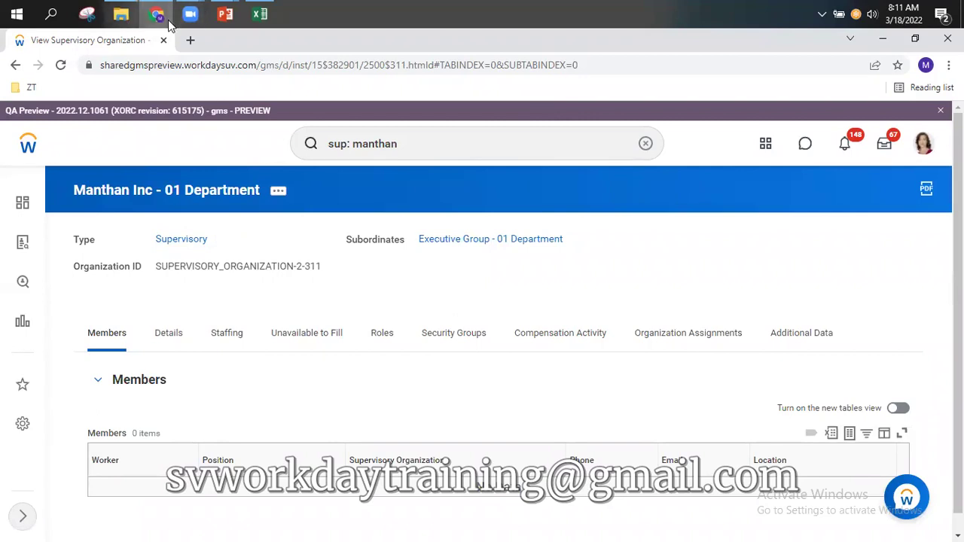
# - Review the chapter overview slide of the Jobs and Positions presentation in PowerPoint and return to Workday in Chrome
pyautogui.moveTo(226, 14)
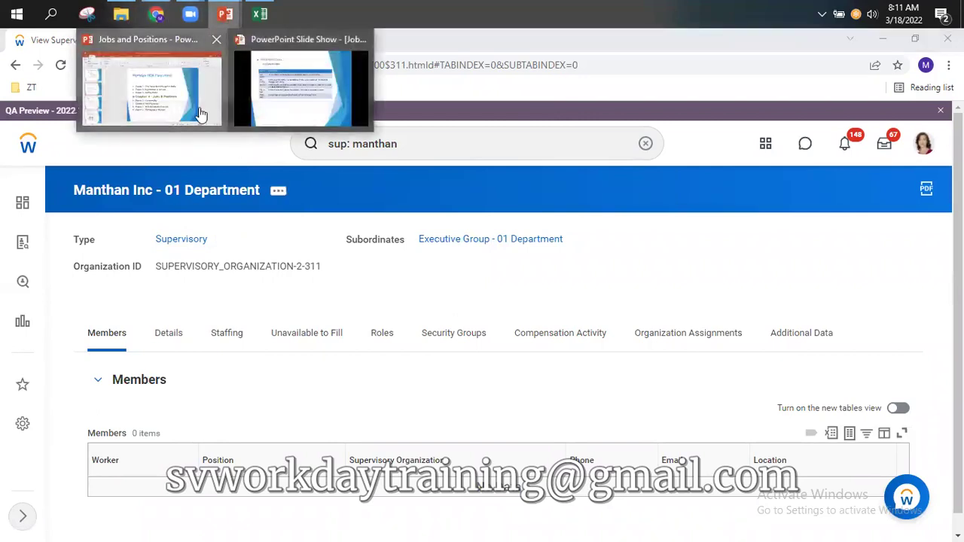
pyautogui.click(200, 113)
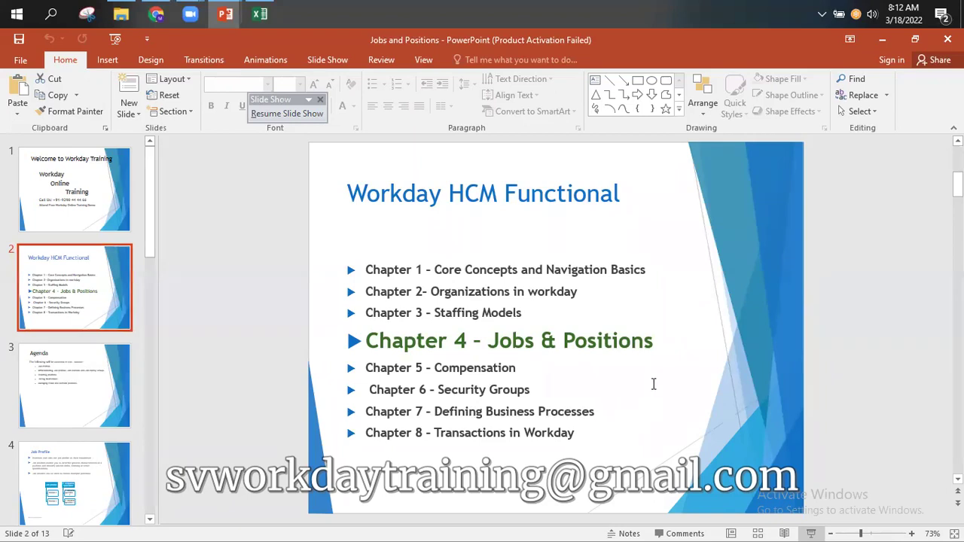
pyautogui.click(156, 14)
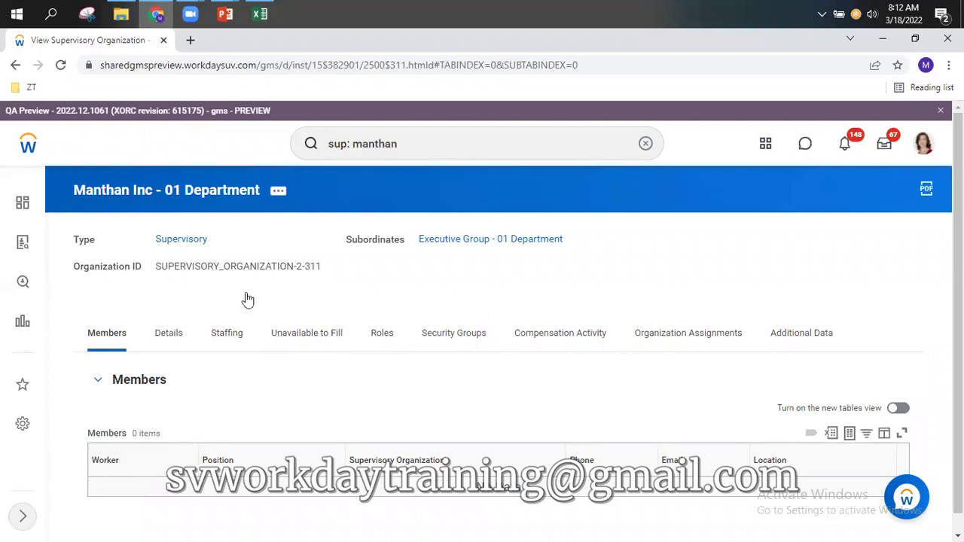
pyautogui.moveTo(91, 455); pyautogui.dragTo(166, 432)
# - Start a new Create Position business process definition for Manthan Inc - 01 Department without copying or linking an existing definition
pyautogui.click(278, 193)
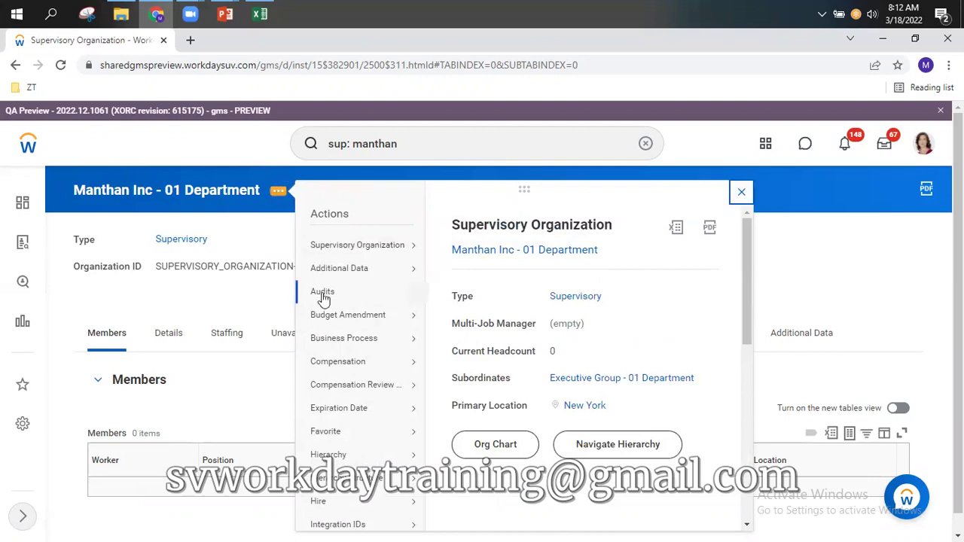
pyautogui.moveTo(313, 342)
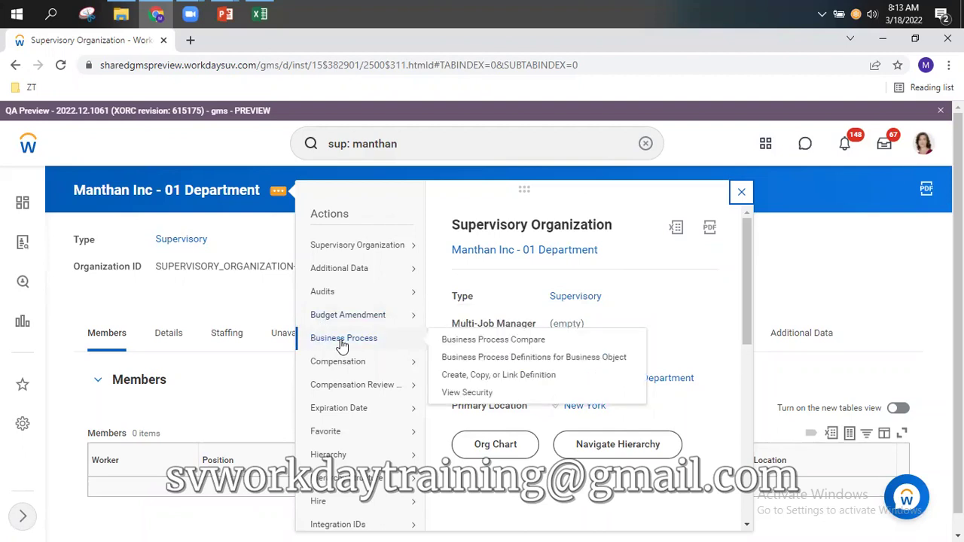
pyautogui.click(498, 377)
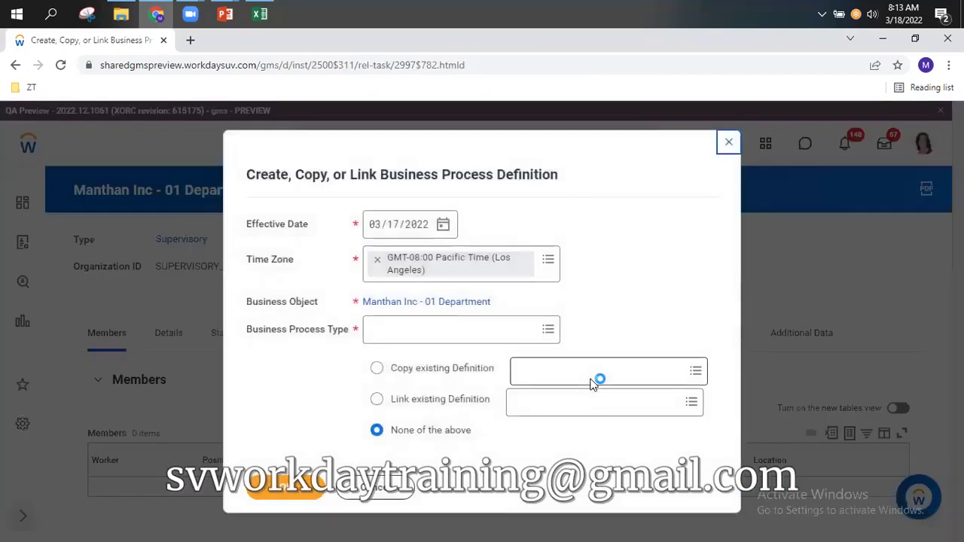
pyautogui.click(404, 332)
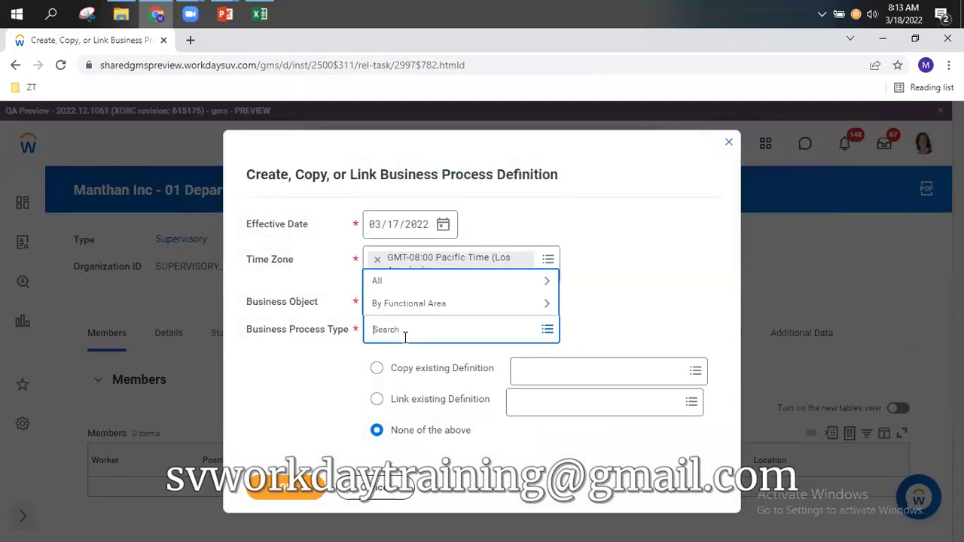
pyautogui.write('create position')
pyautogui.press('Return')
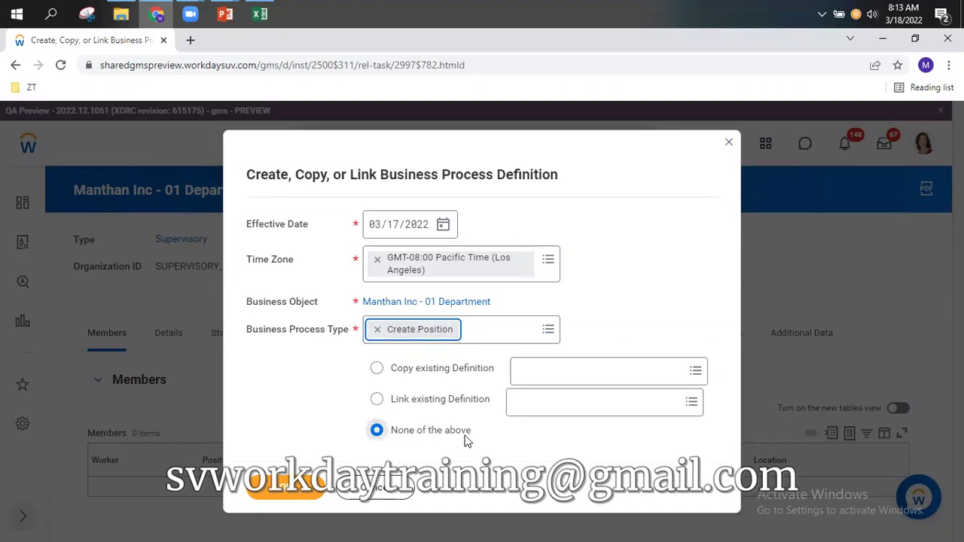
pyautogui.click(283, 493)
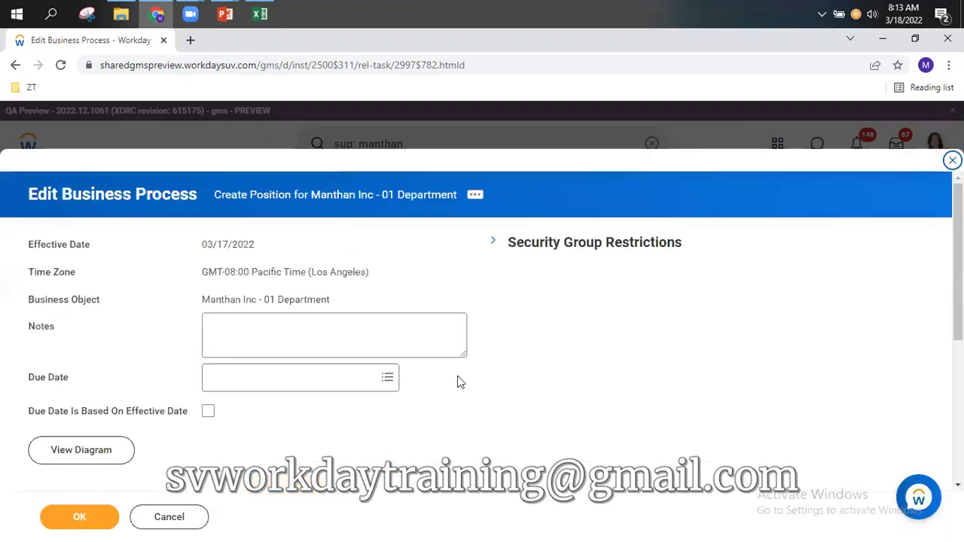
# - Review the Create Position definition's details and process steps, and save it with the default entries
pyautogui.scroll(-4, 391, 350)
pyautogui.scroll(3, 226, 337)
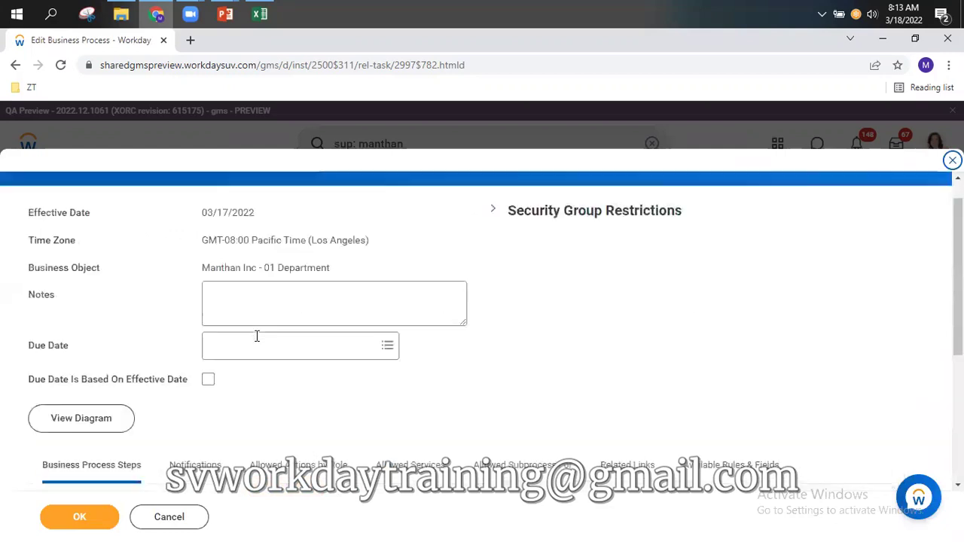
pyautogui.scroll(1, 257, 336)
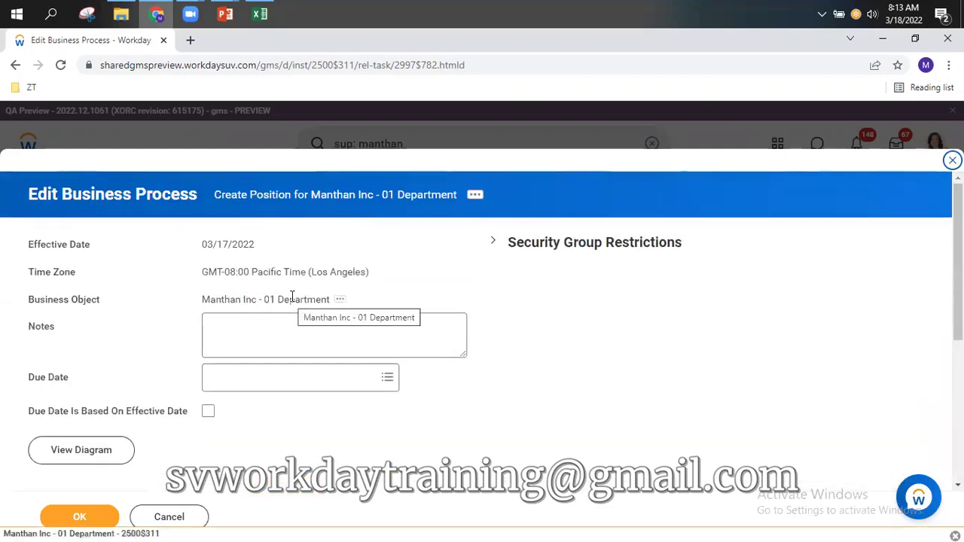
pyautogui.scroll(-5, 509, 368)
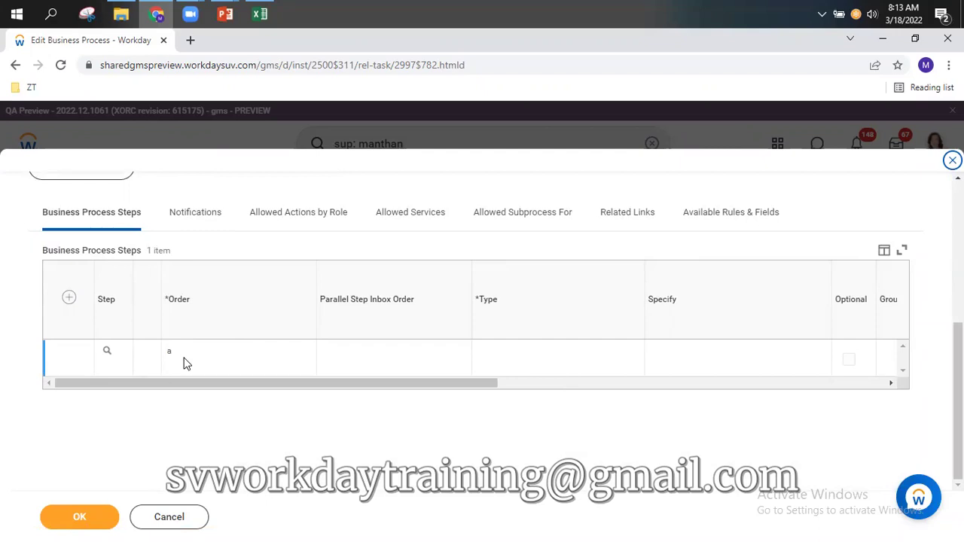
pyautogui.click(80, 518)
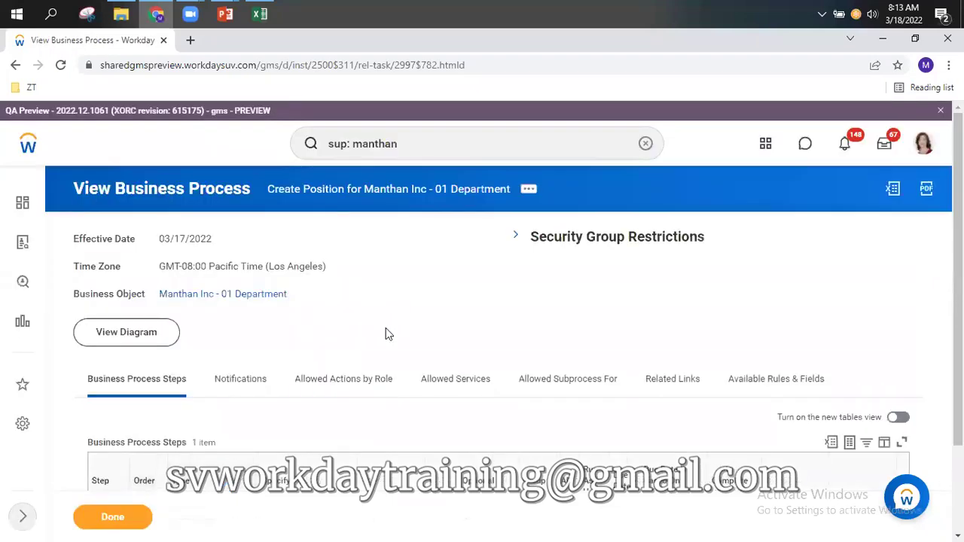
# - Examine the saved Create Position process and its step type, and close the view to return to the organization
pyautogui.scroll(-2, 185, 419)
pyautogui.doubleClick(189, 406)
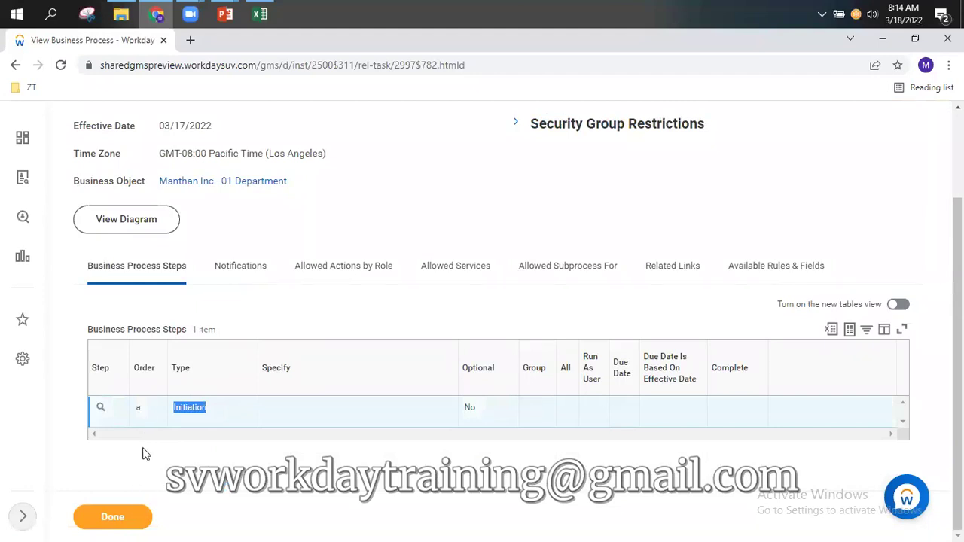
pyautogui.scroll(2, 254, 300)
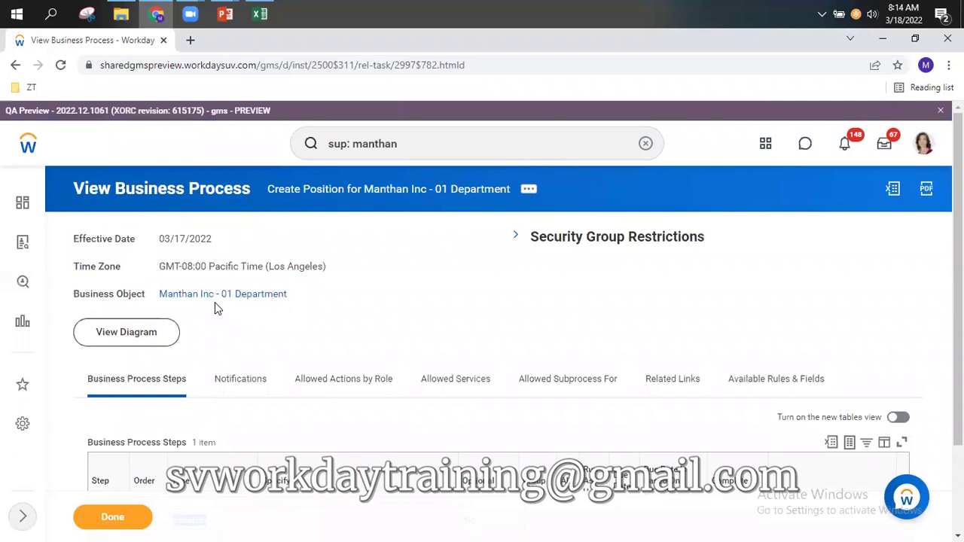
pyautogui.scroll(-1, 402, 348)
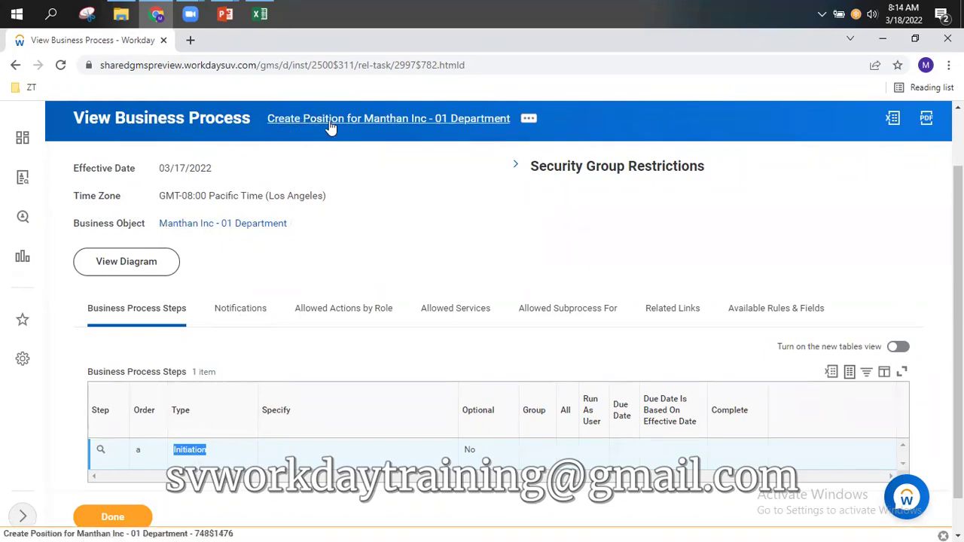
pyautogui.click(115, 518)
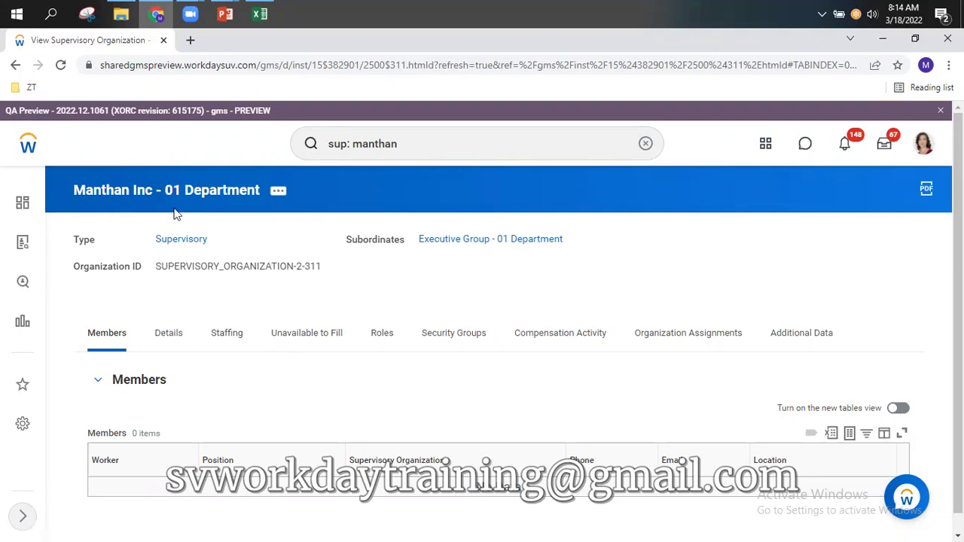
# - Check the staffing model of Manthan Inc - 01 Department and of its subordinate Executive Group - 01 Department
pyautogui.click(232, 340)
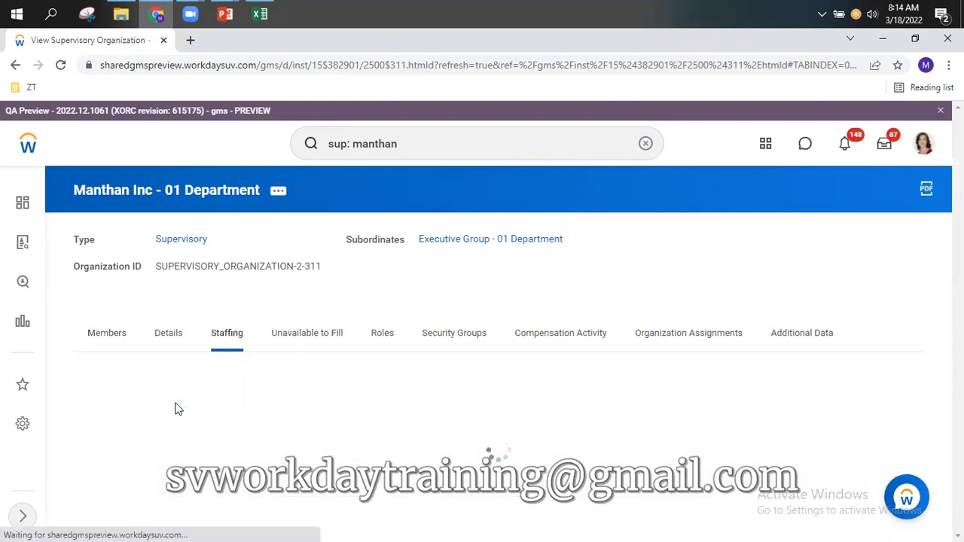
pyautogui.moveTo(169, 387); pyautogui.dragTo(264, 388)
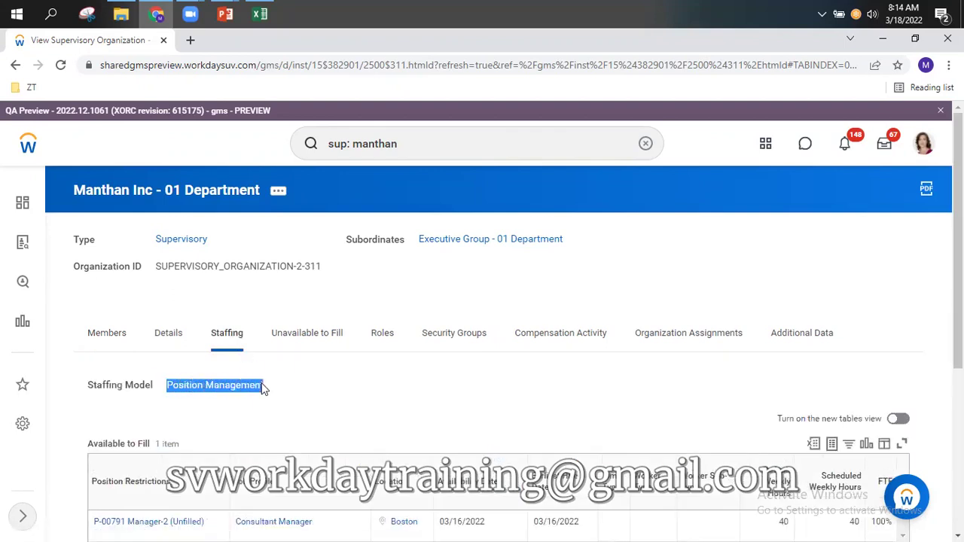
pyautogui.click(443, 243)
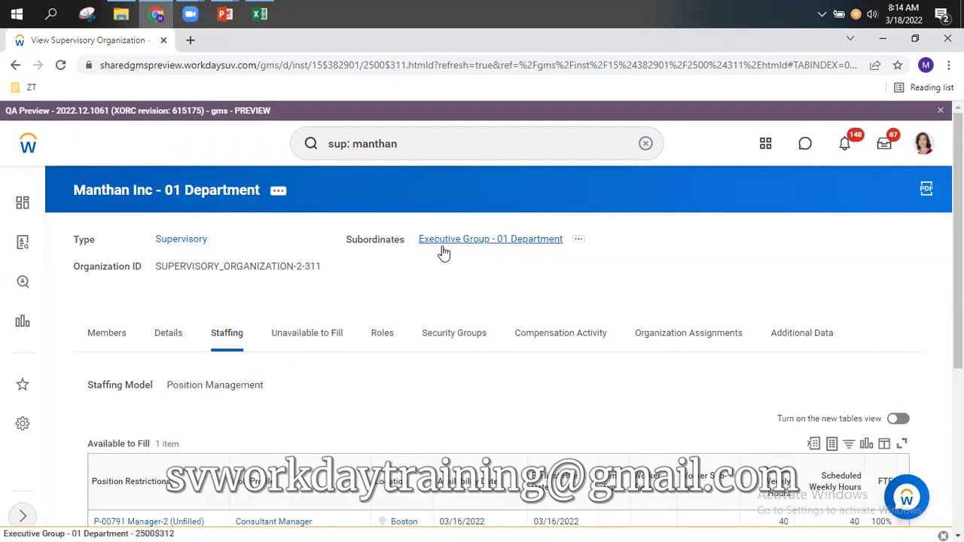
pyautogui.click(228, 346)
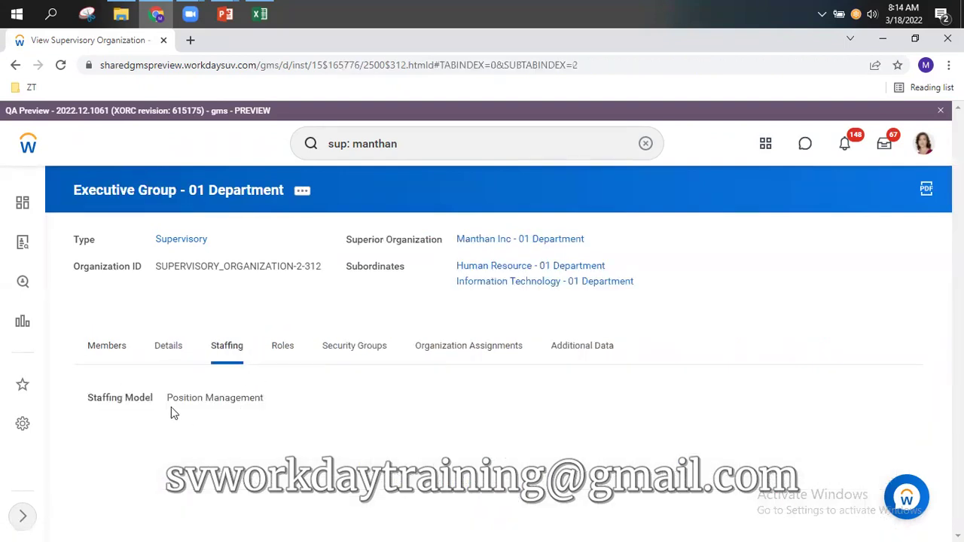
# - Search for the Create Position task and dismiss the suggestions without opening one
pyautogui.moveTo(168, 398); pyautogui.dragTo(268, 401)
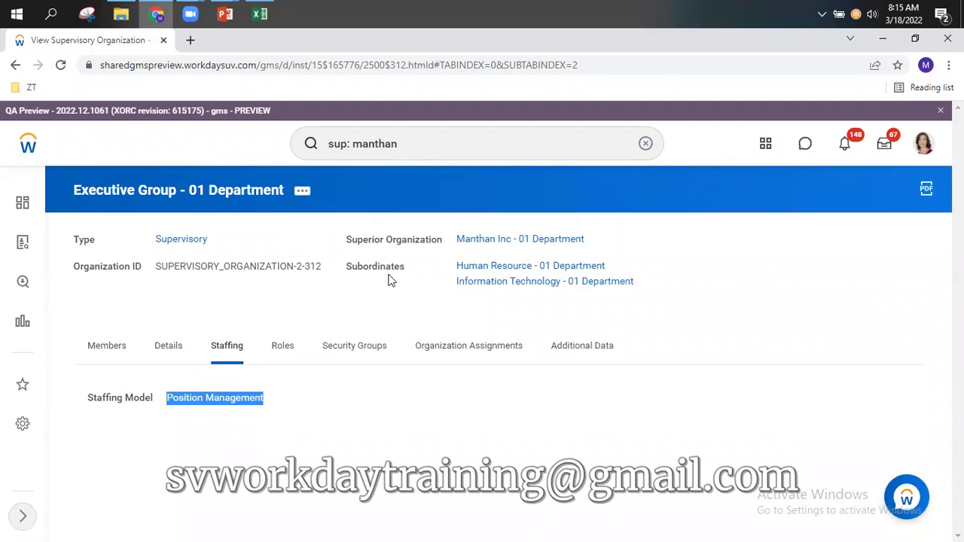
pyautogui.click(648, 148)
pyautogui.click(516, 146)
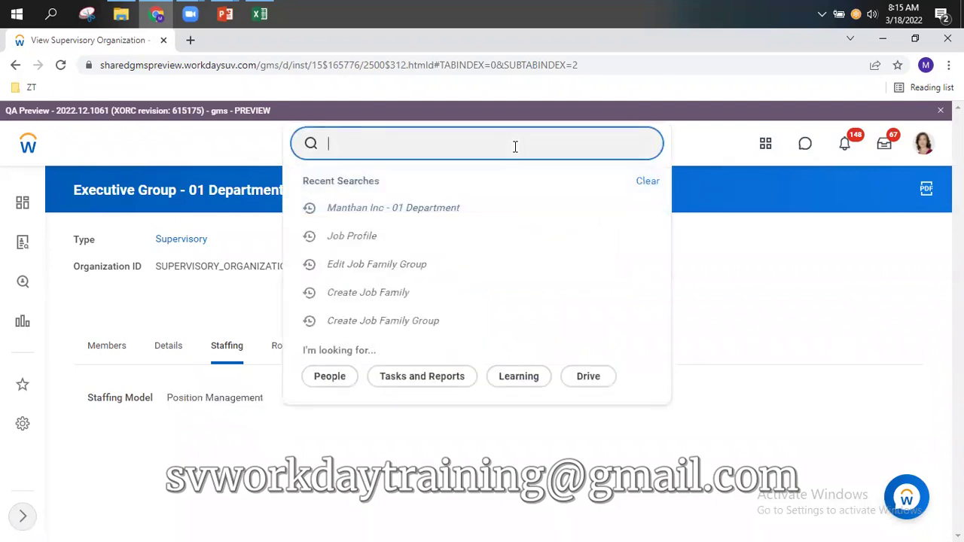
pyautogui.write('create posiiton')
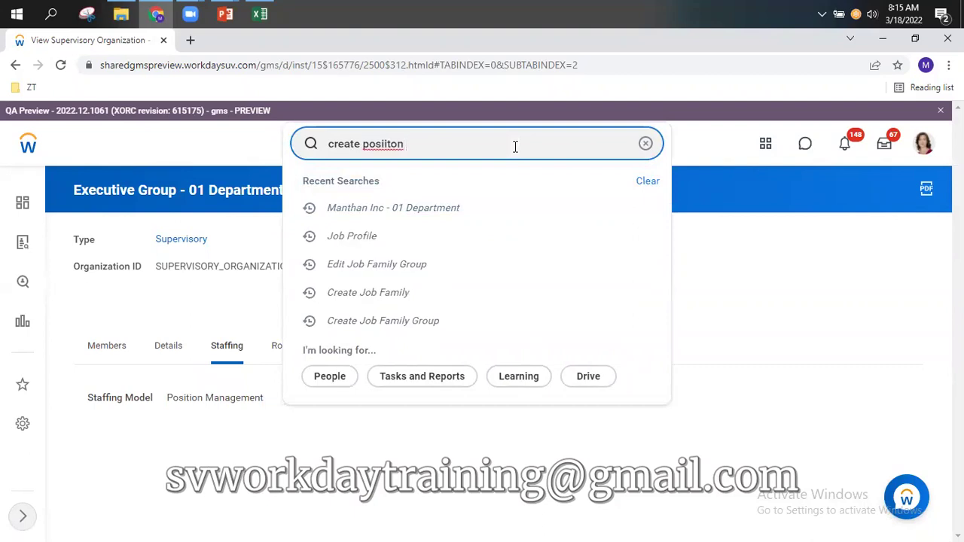
pyautogui.press('Return')
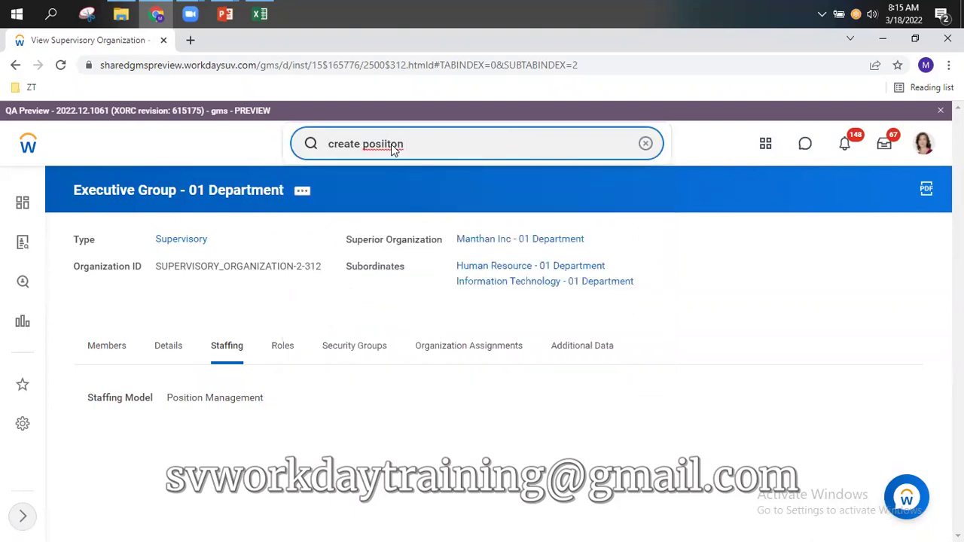
pyautogui.write('i')
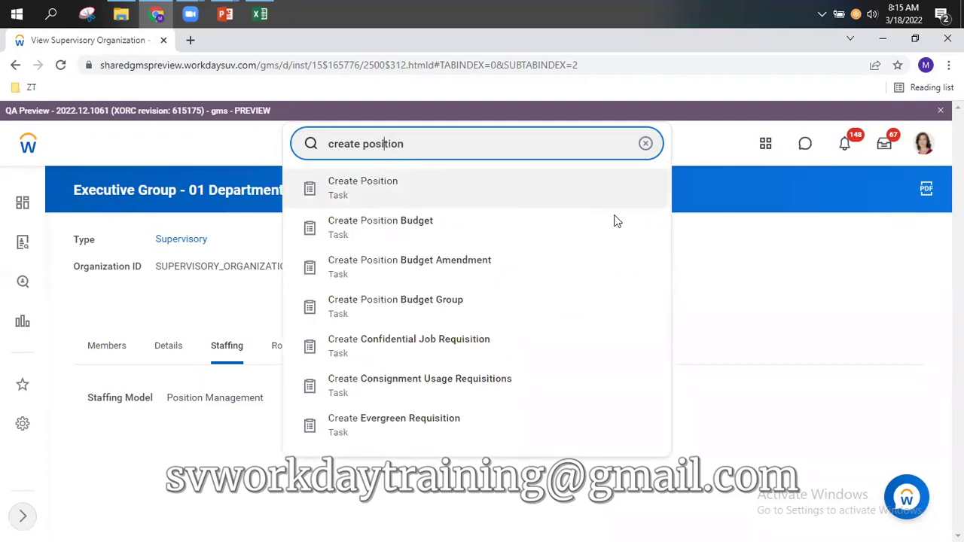
pyautogui.click(712, 239)
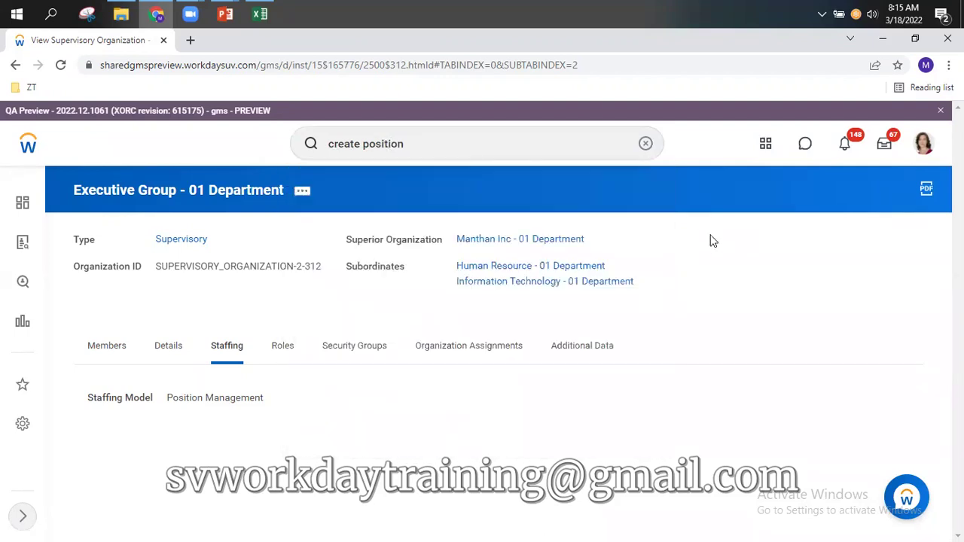
# - Start creating a position for Executive Group - 01 Department from the organization's related staffing actions
pyautogui.click(302, 191)
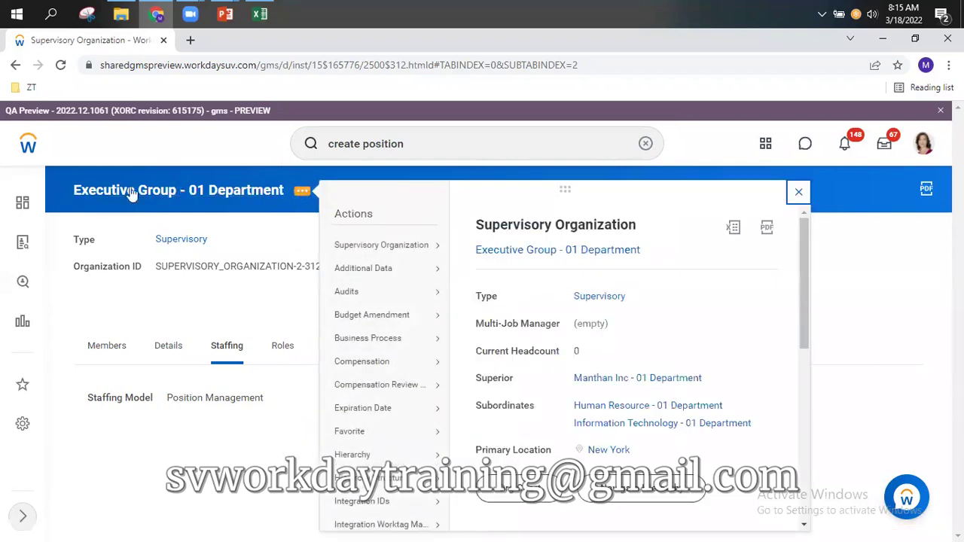
pyautogui.scroll(-5, 422, 420)
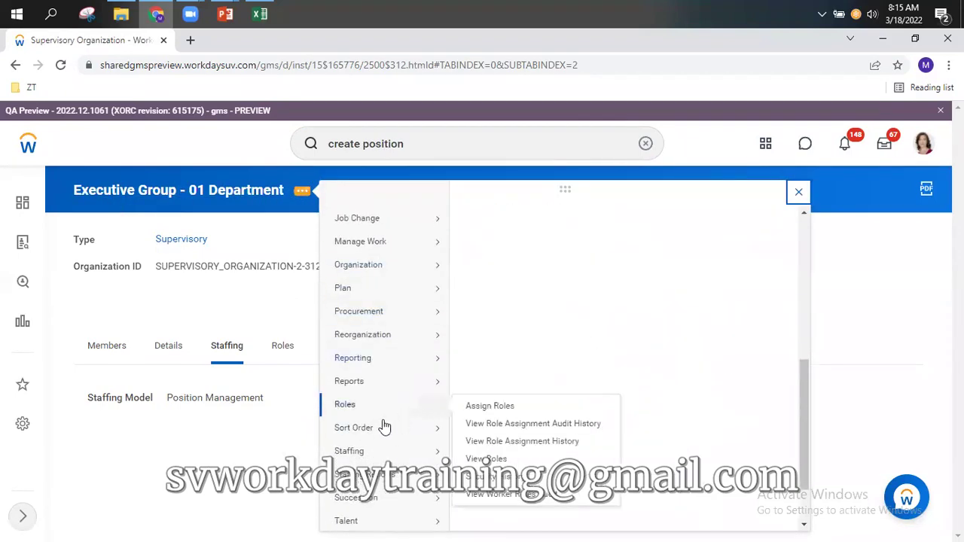
pyautogui.scroll(-1, 376, 399)
pyautogui.moveTo(353, 396)
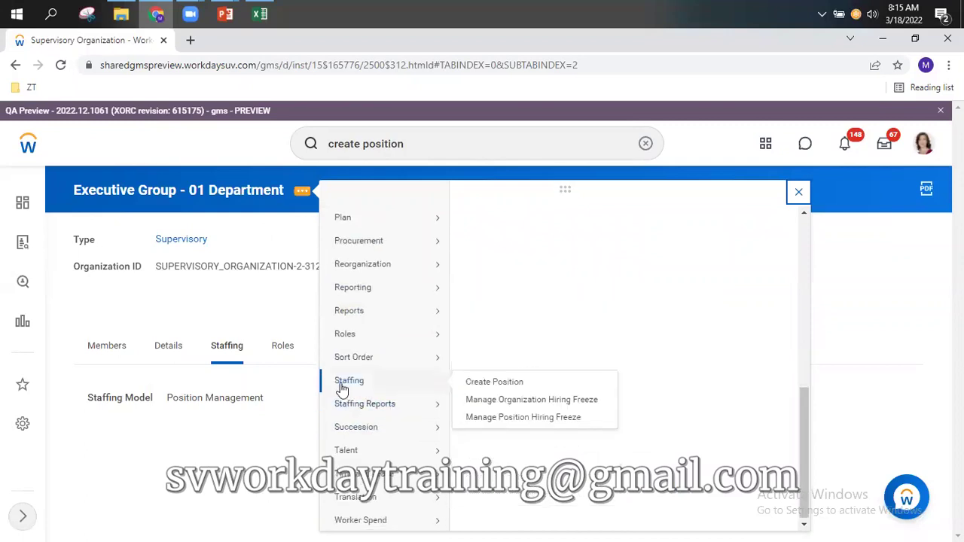
pyautogui.click(497, 384)
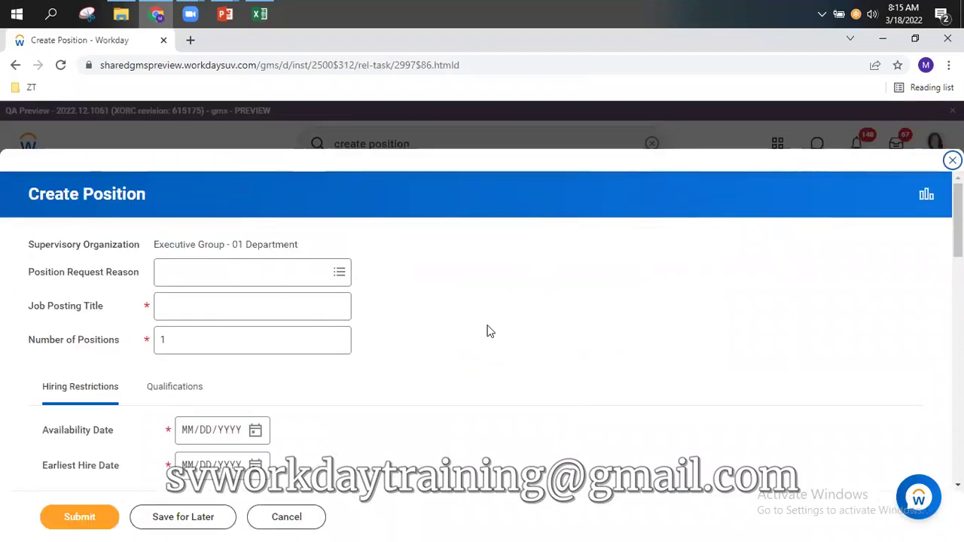
# - Set the number of positions to 5
pyautogui.scroll(-2, 510, 304)
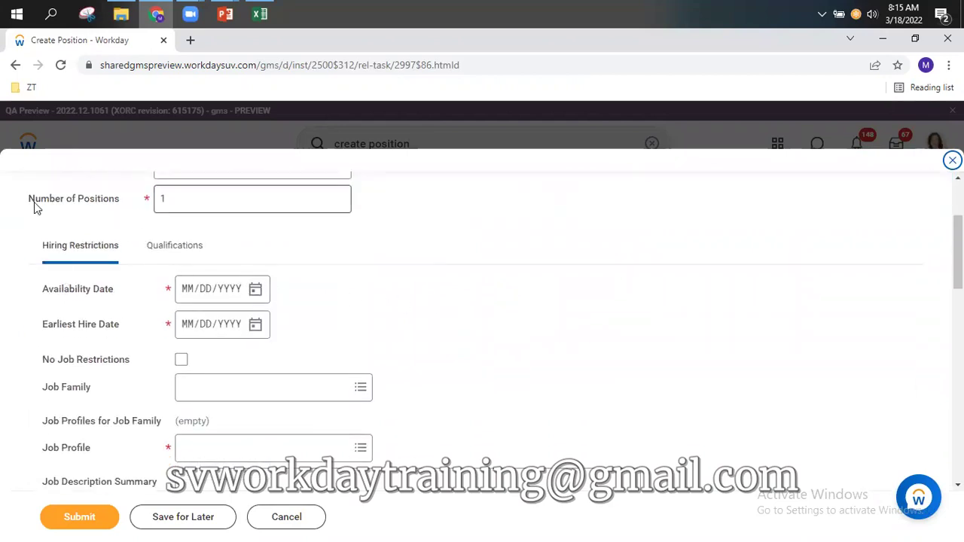
pyautogui.click(187, 203)
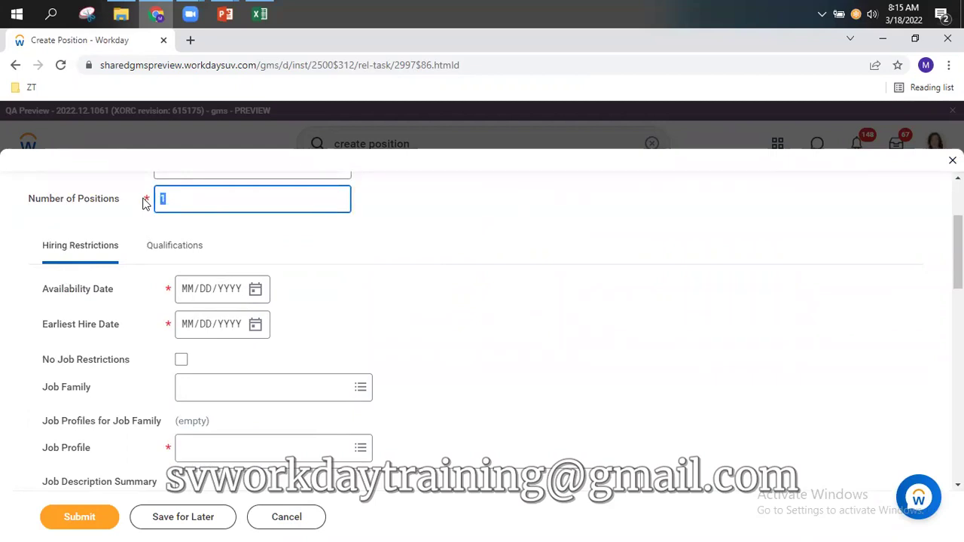
pyautogui.write('5')
pyautogui.scroll(3, 494, 360)
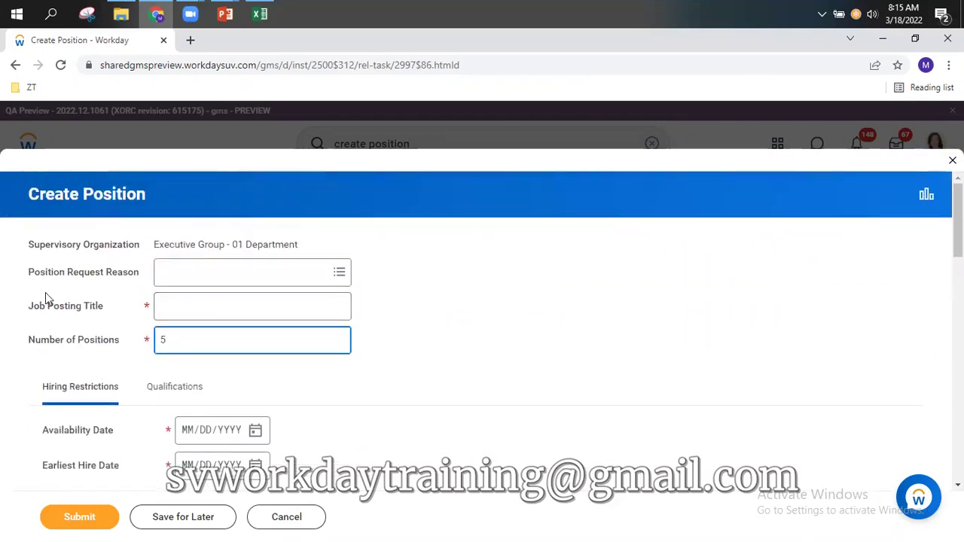
# - Enter HR Director - 01 as the job posting title and set the number of positions to 3
pyautogui.click(190, 305)
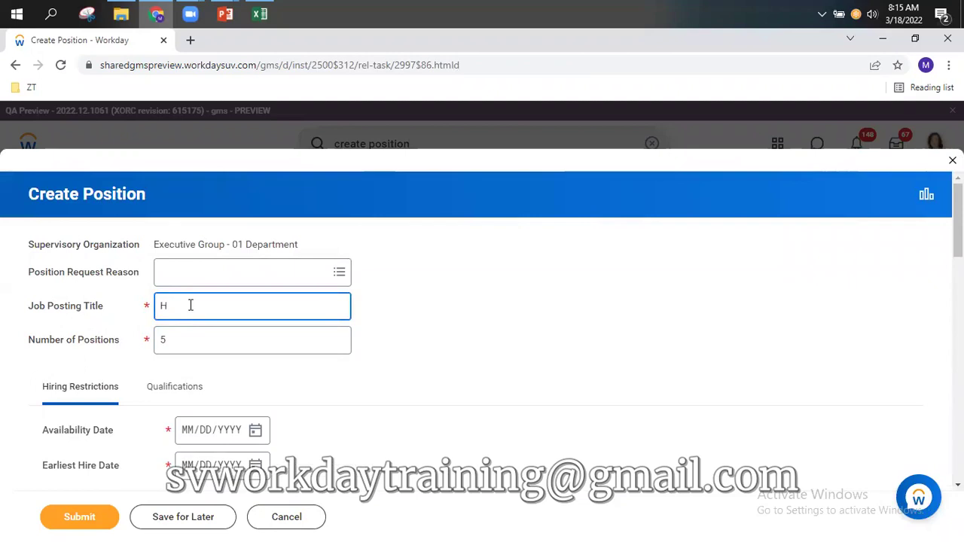
pyautogui.write('R Director ')
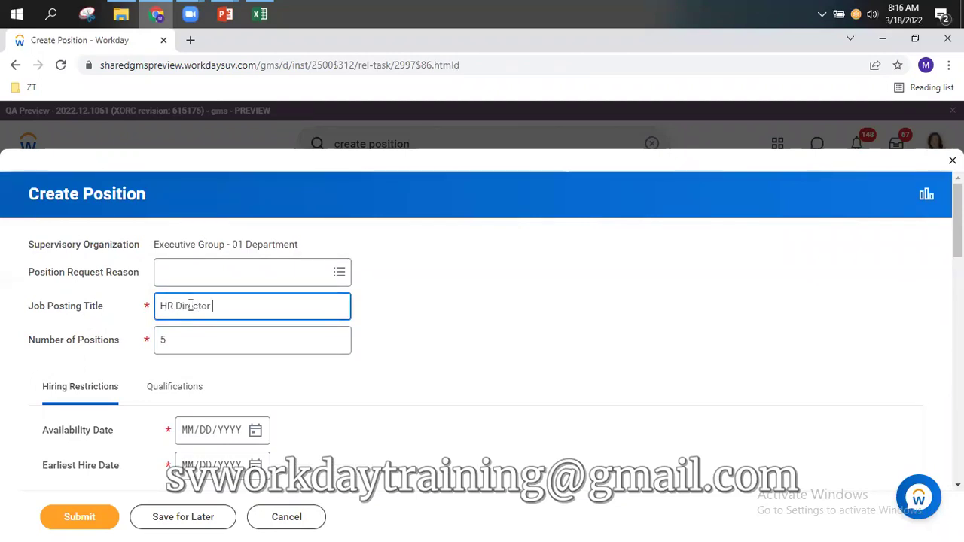
pyautogui.write('- 01')
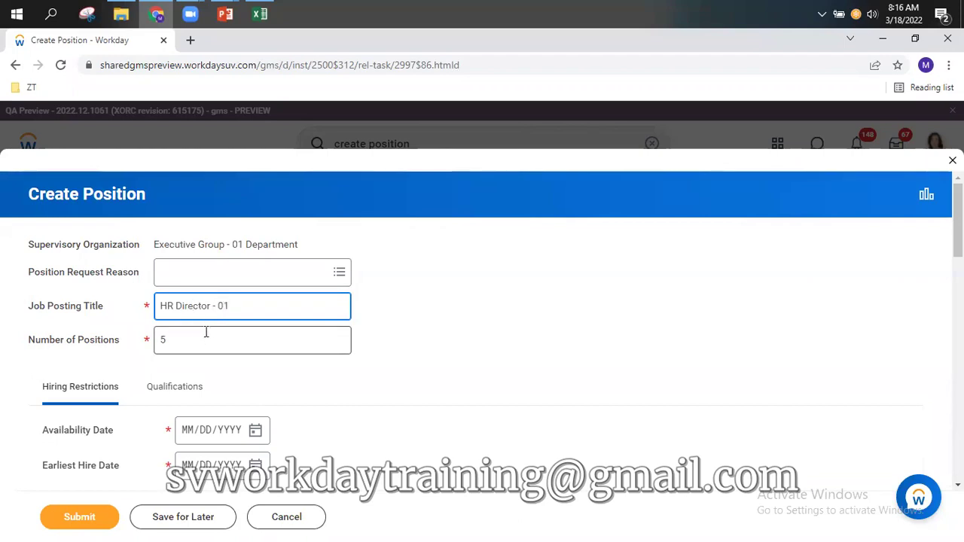
pyautogui.press('Tab')
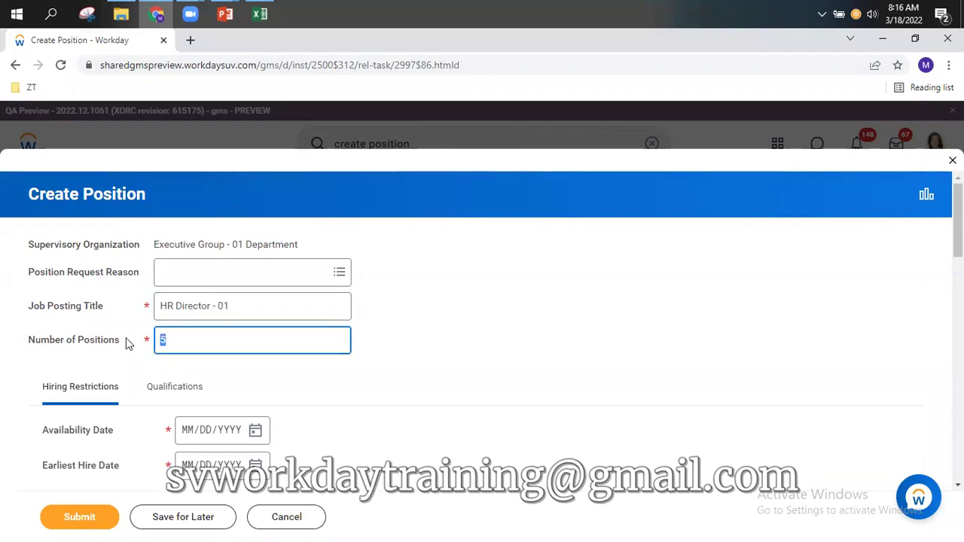
pyautogui.write('3')
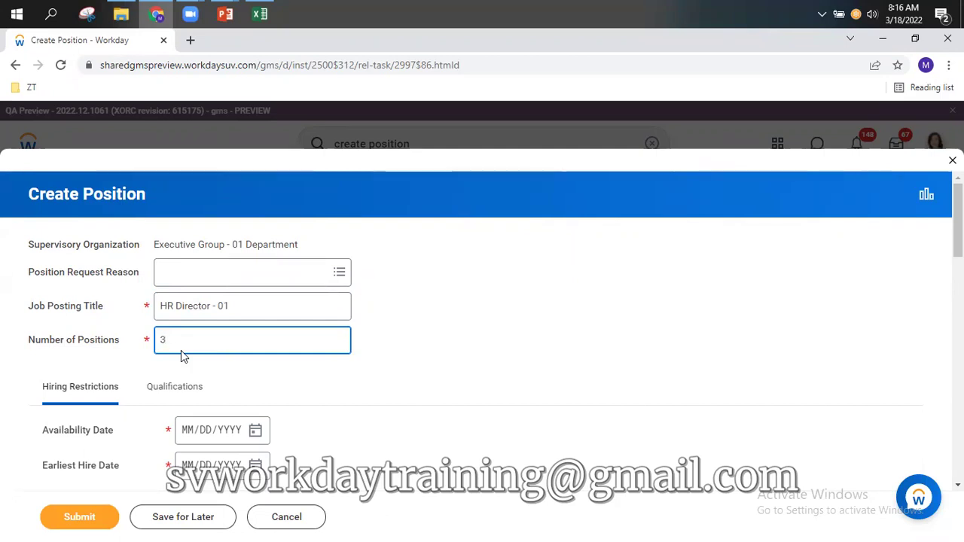
# - Look over the hiring restriction fields and set the availability date to 01/01/2022
pyautogui.scroll(-2, 639, 343)
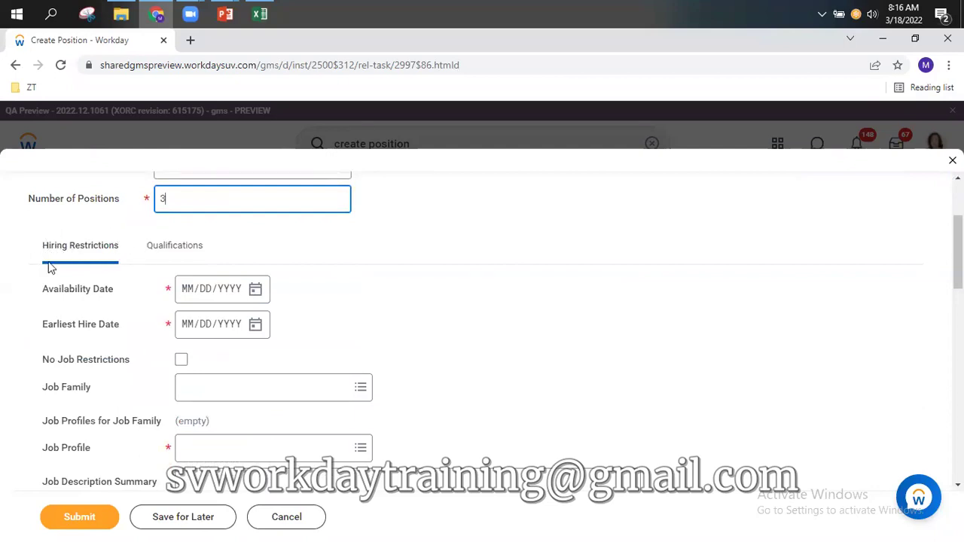
pyautogui.scroll(-2, 183, 308)
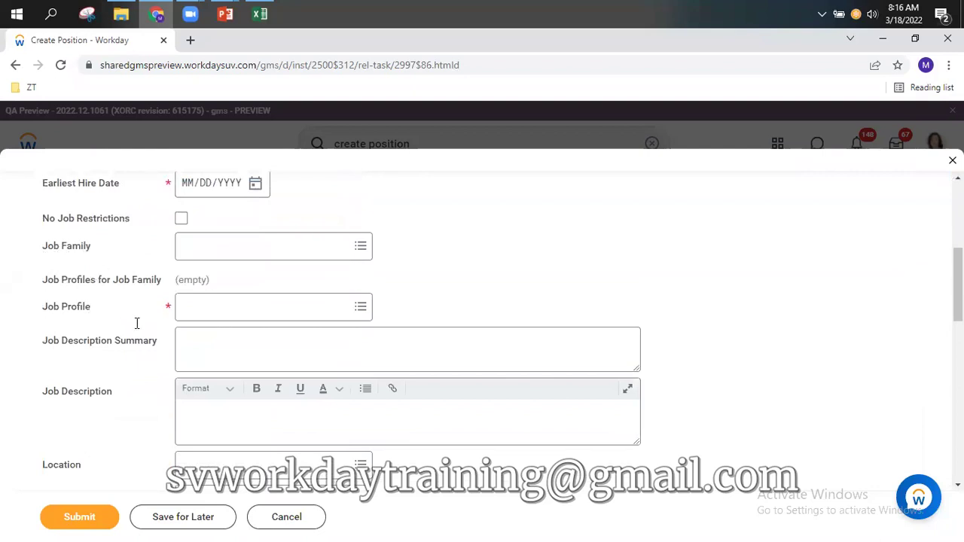
pyautogui.scroll(-1, 133, 324)
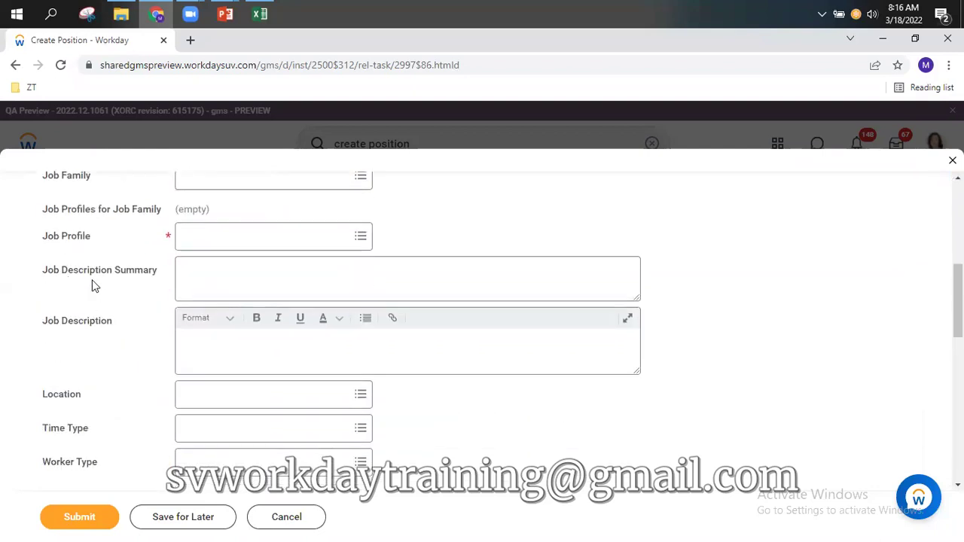
pyautogui.scroll(-1, 122, 371)
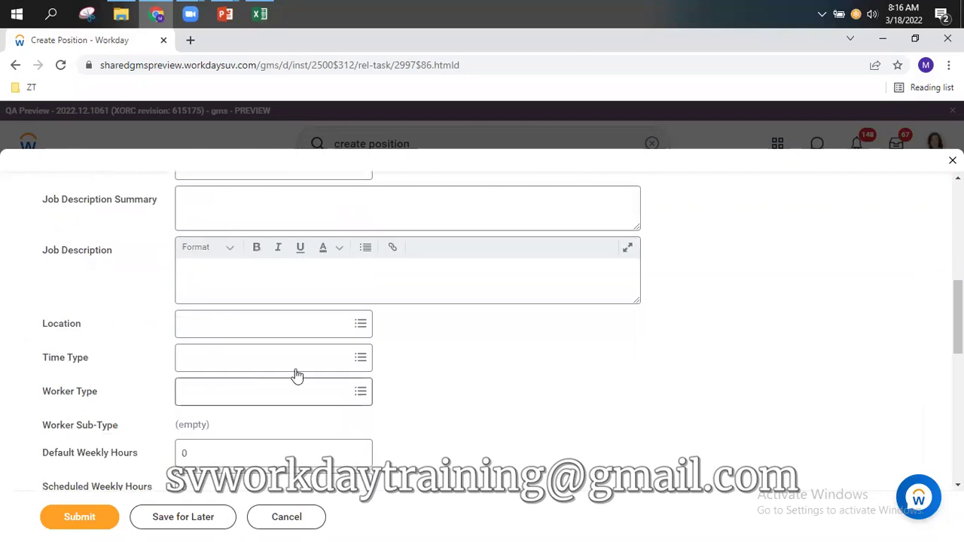
pyautogui.scroll(3, 252, 370)
pyautogui.scroll(1, 249, 366)
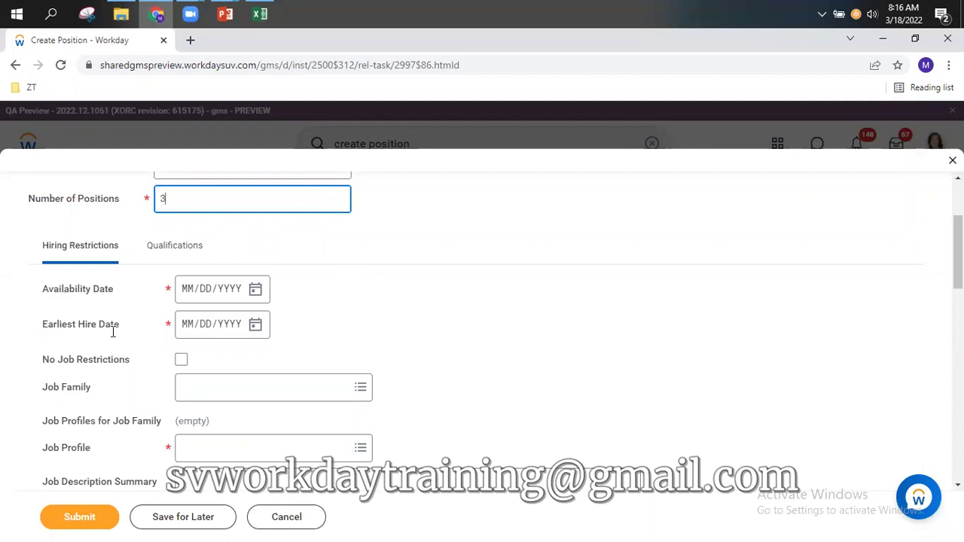
pyautogui.click(189, 293)
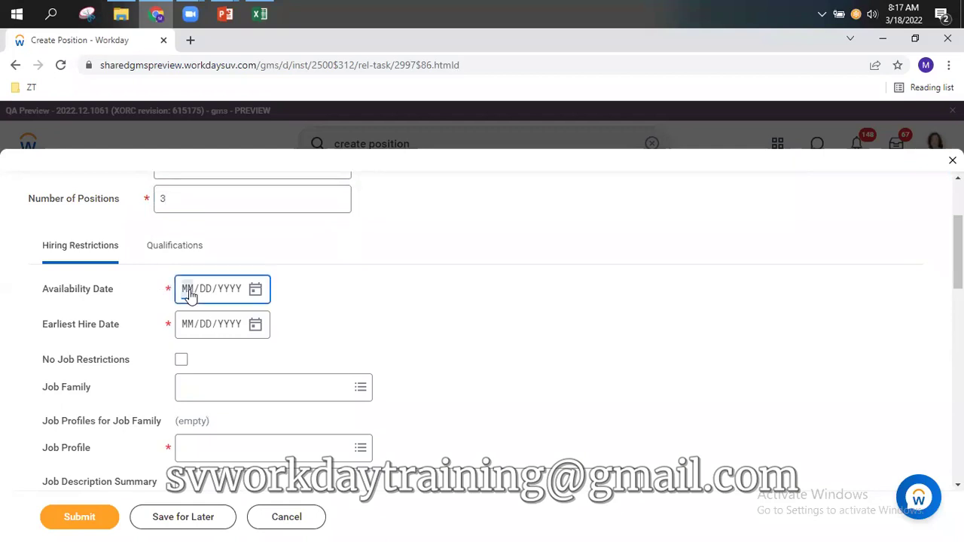
pyautogui.write('01012')
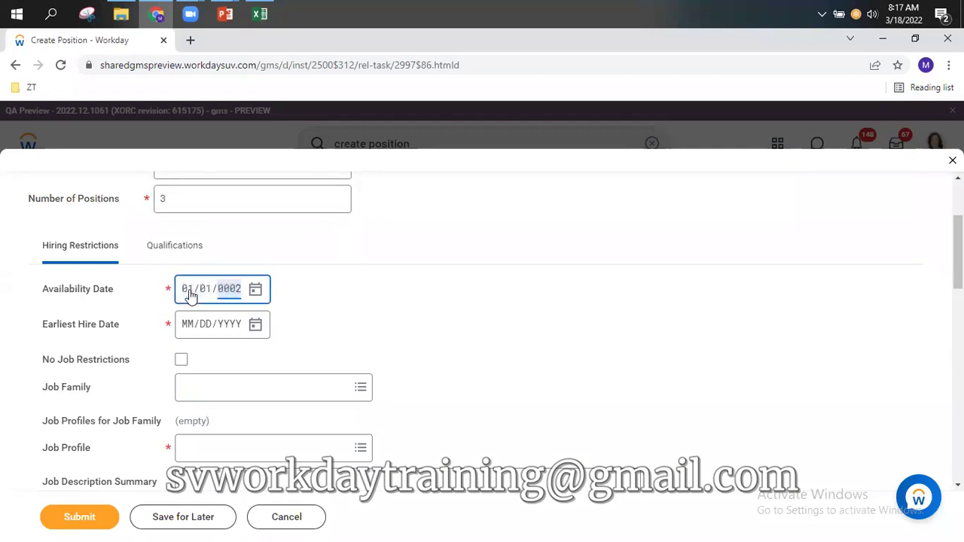
pyautogui.write('002022')
pyautogui.click(442, 313)
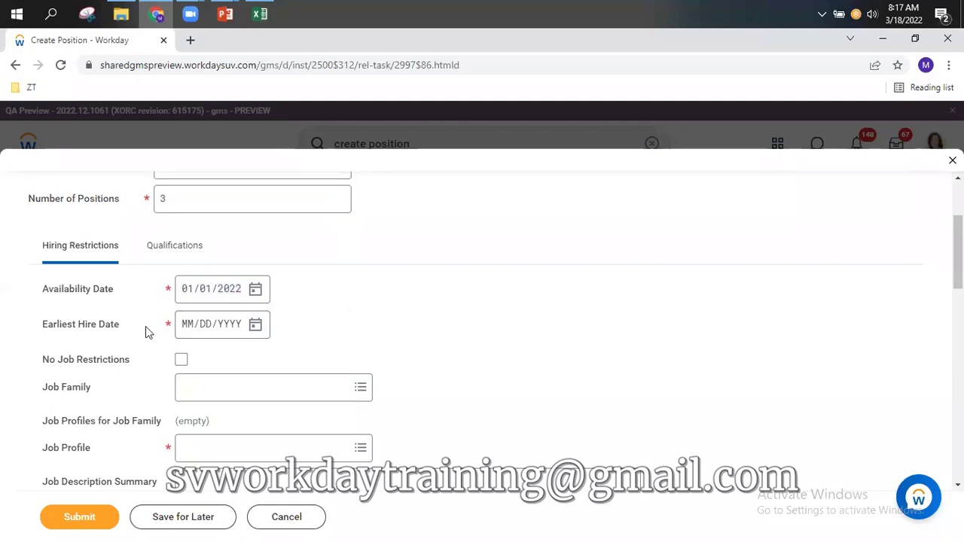
# - Set the earliest hire date to 02/01/2022
pyautogui.click(190, 330)
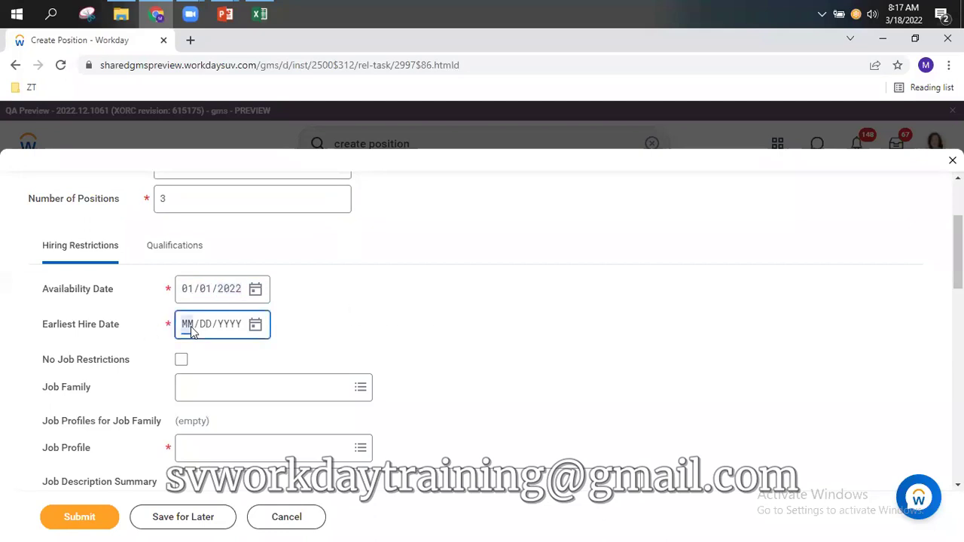
pyautogui.write('02/01/20')
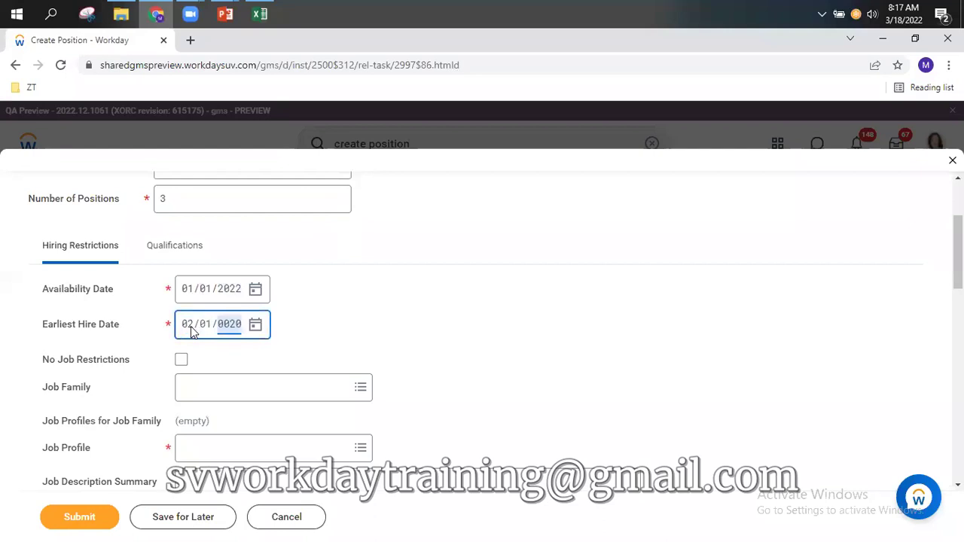
pyautogui.write('22')
pyautogui.click(404, 316)
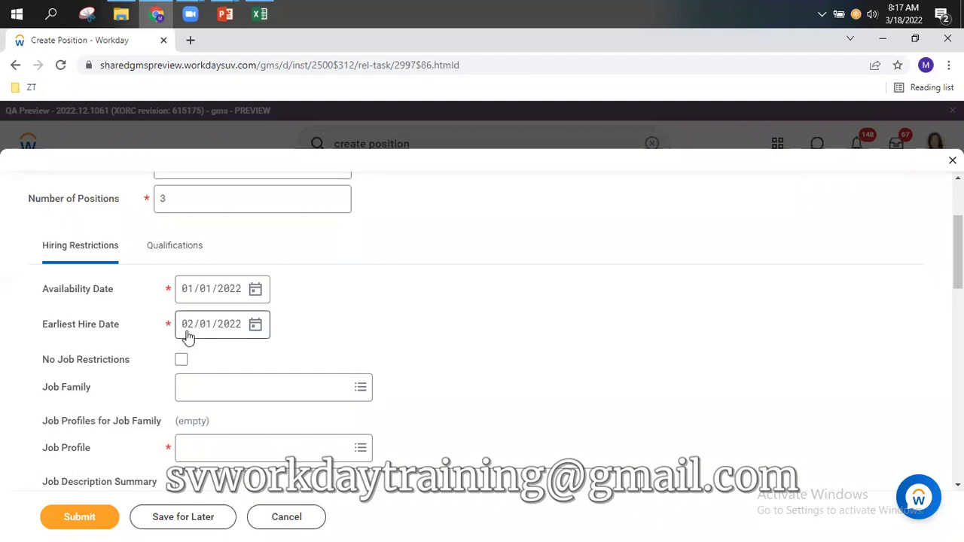
# - Change the earliest hire date to 03/01/2022
pyautogui.click(257, 327)
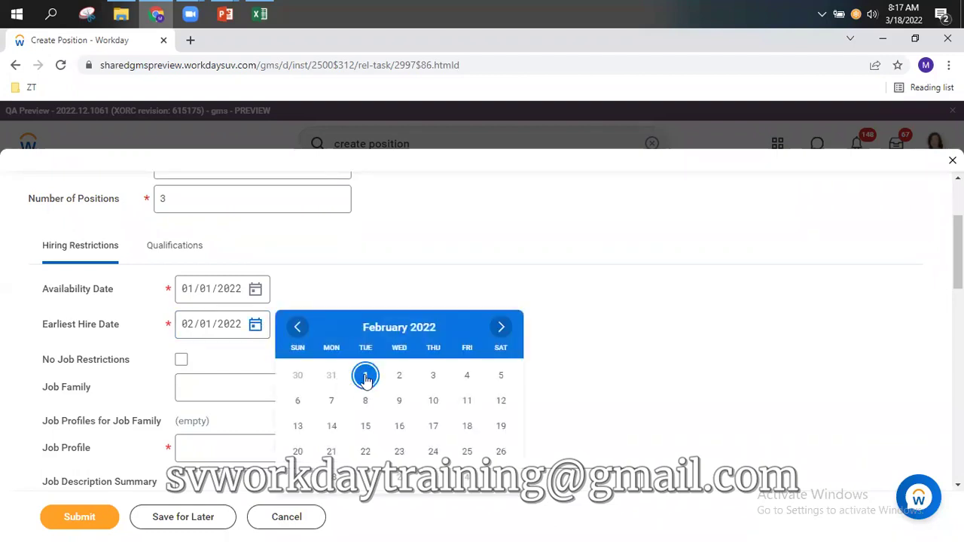
pyautogui.click(500, 328)
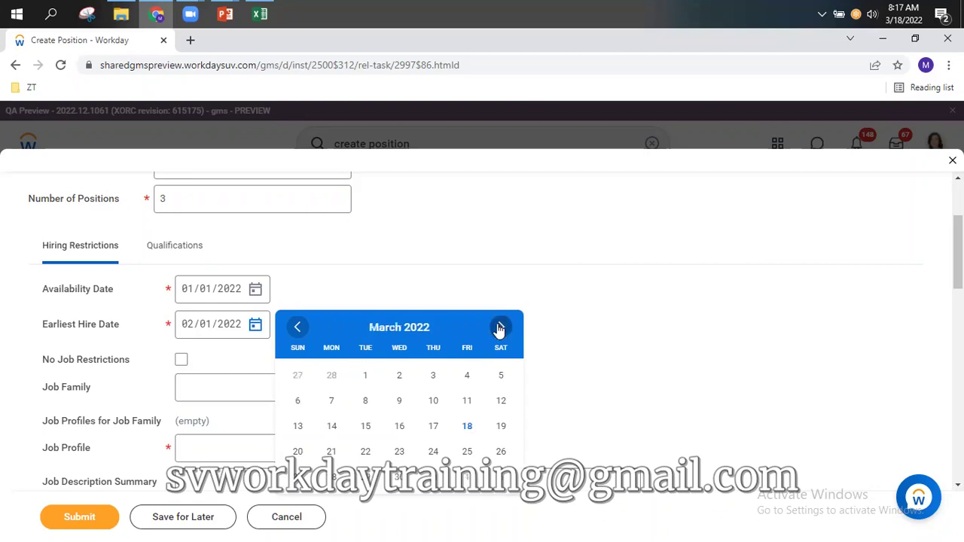
pyautogui.click(365, 376)
pyautogui.click(423, 296)
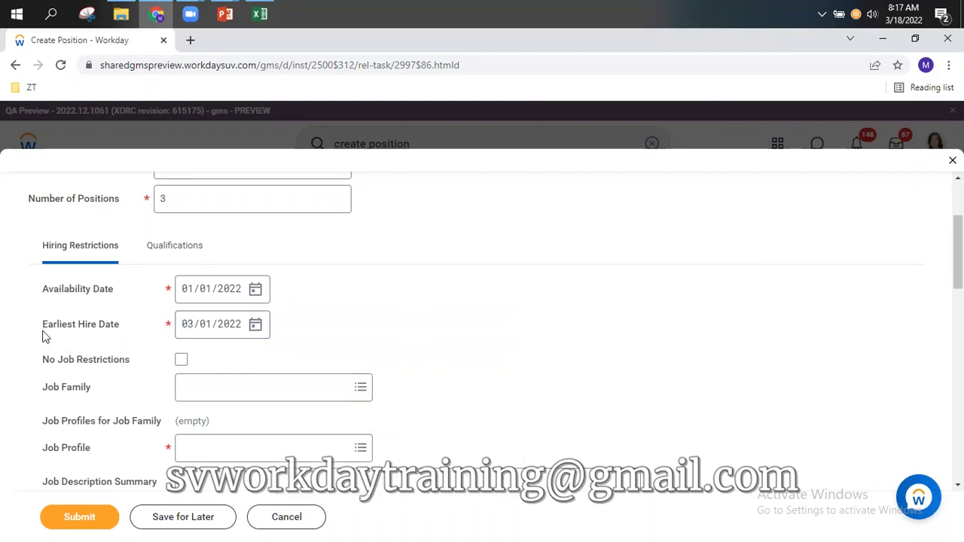
# - Review the Availability Date and Earliest Hire Date fields, and read the help text for Job Family
pyautogui.moveTo(51, 333); pyautogui.dragTo(114, 335)
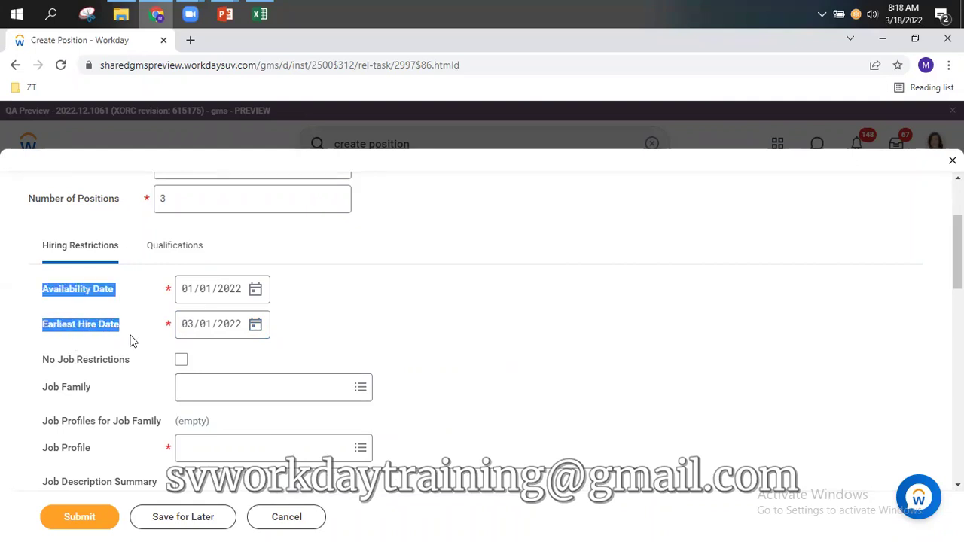
pyautogui.click(134, 346)
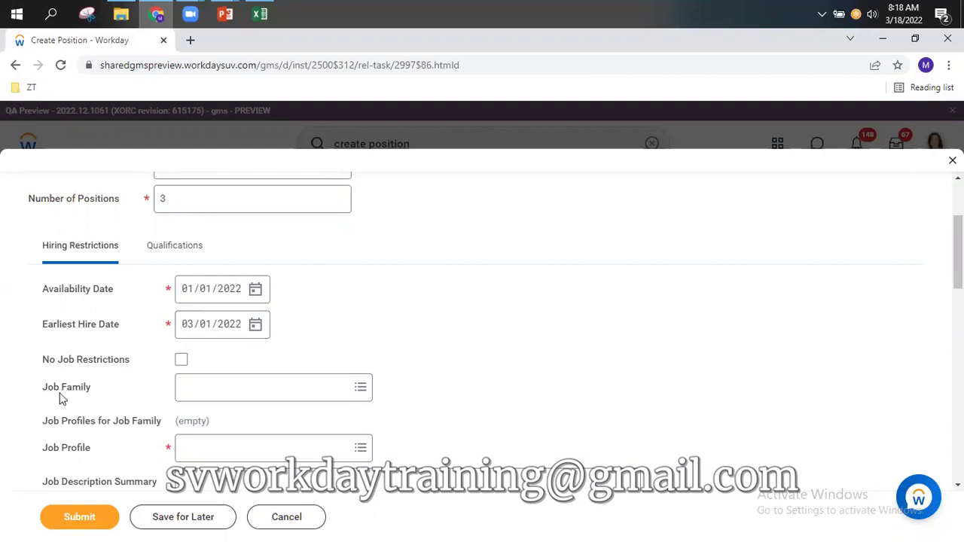
pyautogui.moveTo(62, 399)
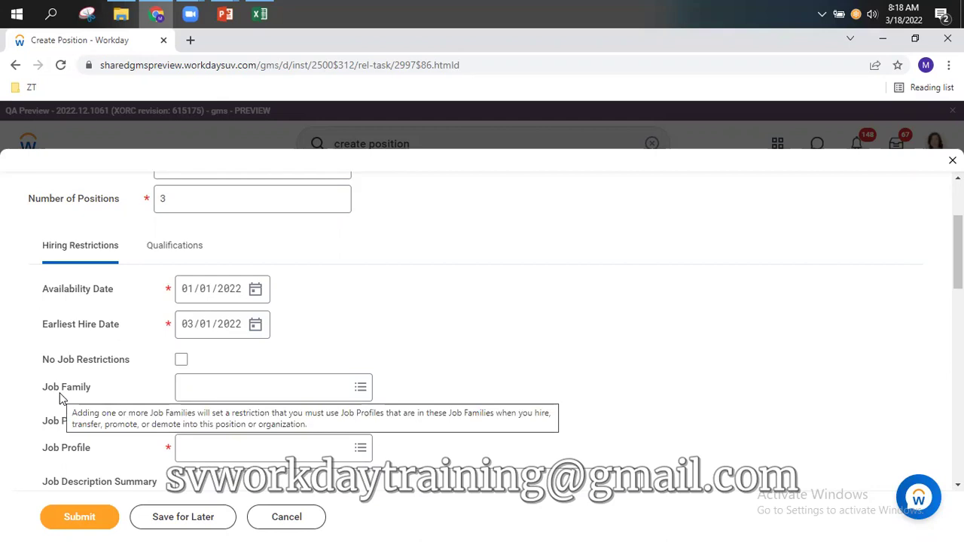
# - Search the job families for "jf 01" and set the position's job family to Human Resource JF - 01
pyautogui.click(273, 387)
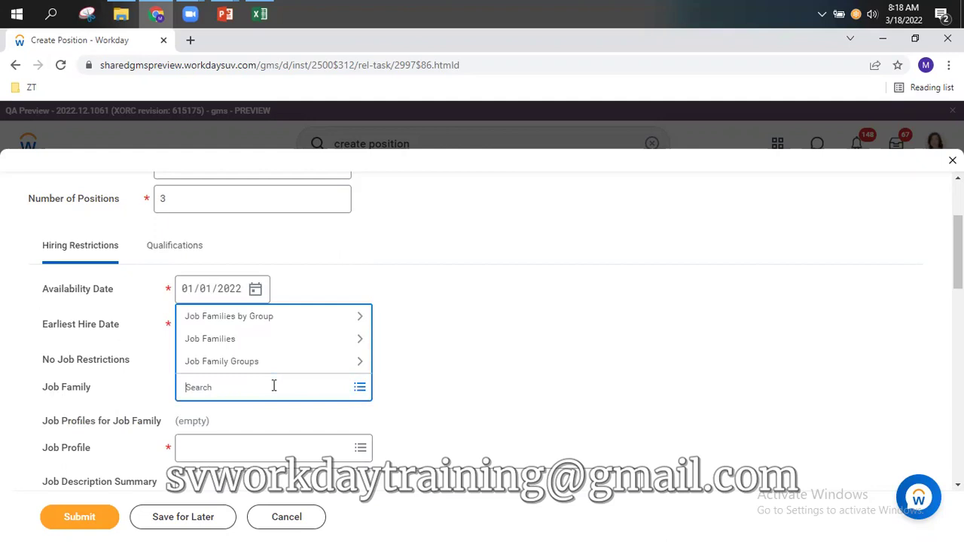
pyautogui.write('jf 01')
pyautogui.press('Return')
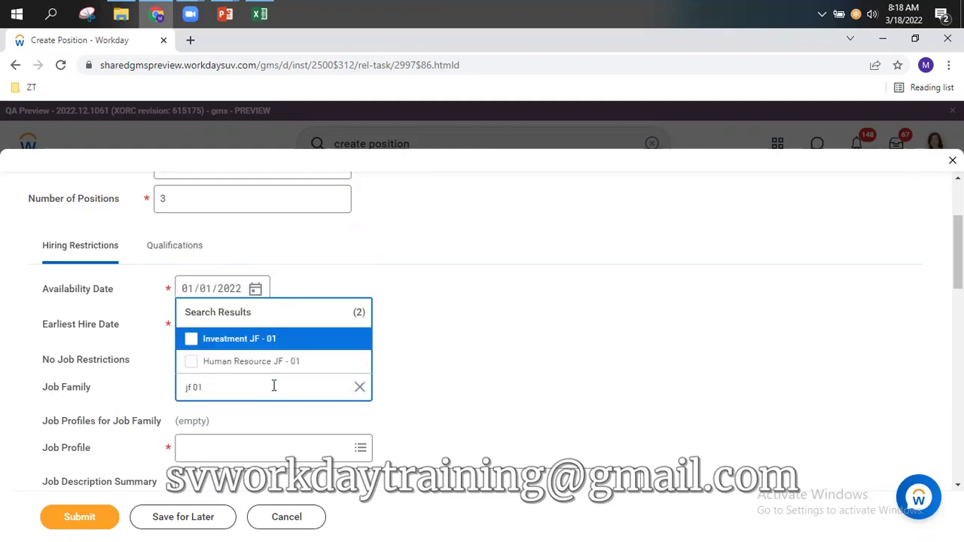
pyautogui.click(192, 361)
pyautogui.click(546, 358)
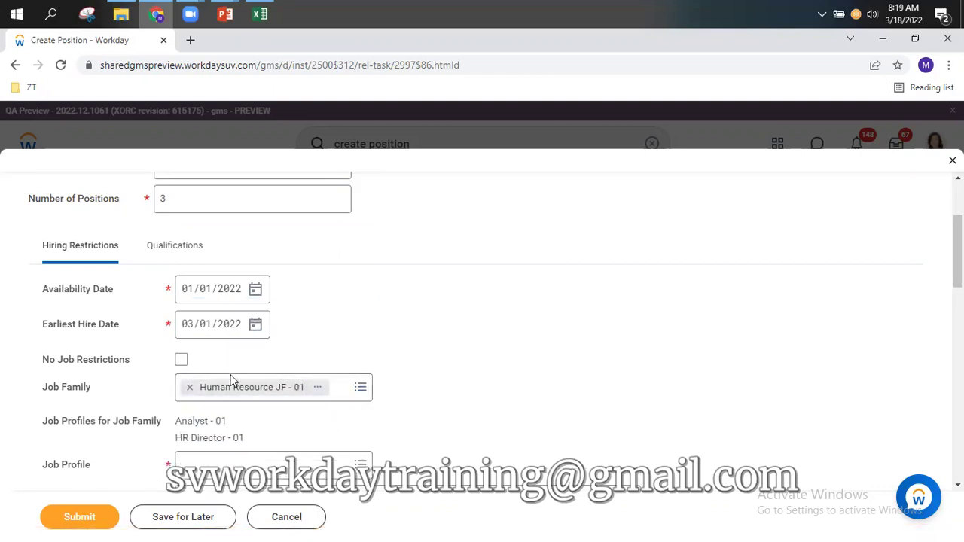
pyautogui.scroll(-1, 709, 369)
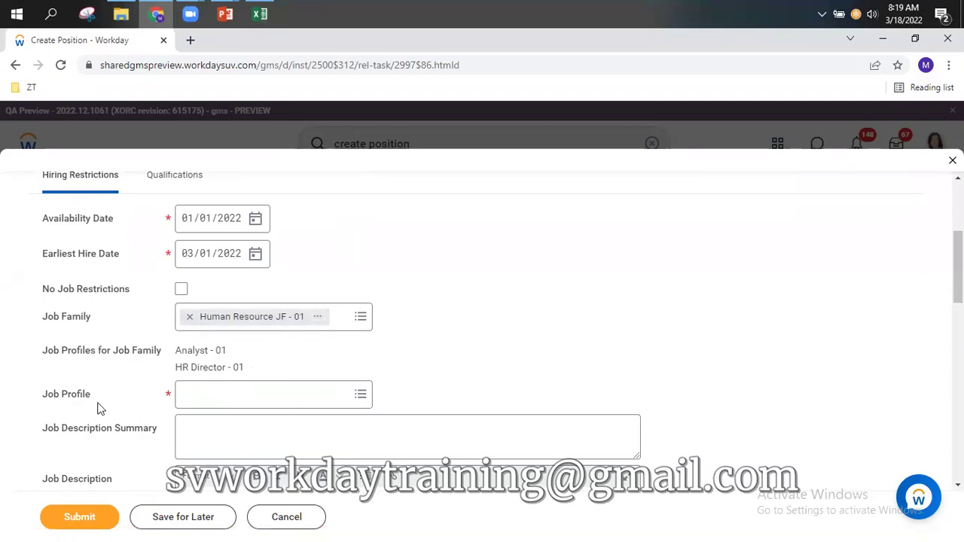
# - Try IT HelpDesk Specialist as the position's job profile, and remove it again
pyautogui.moveTo(100, 408)
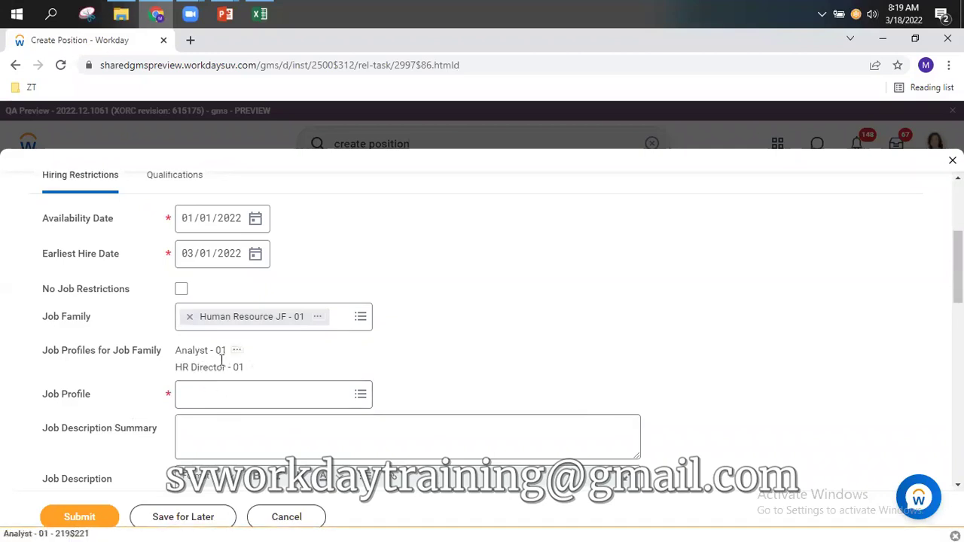
pyautogui.click(261, 401)
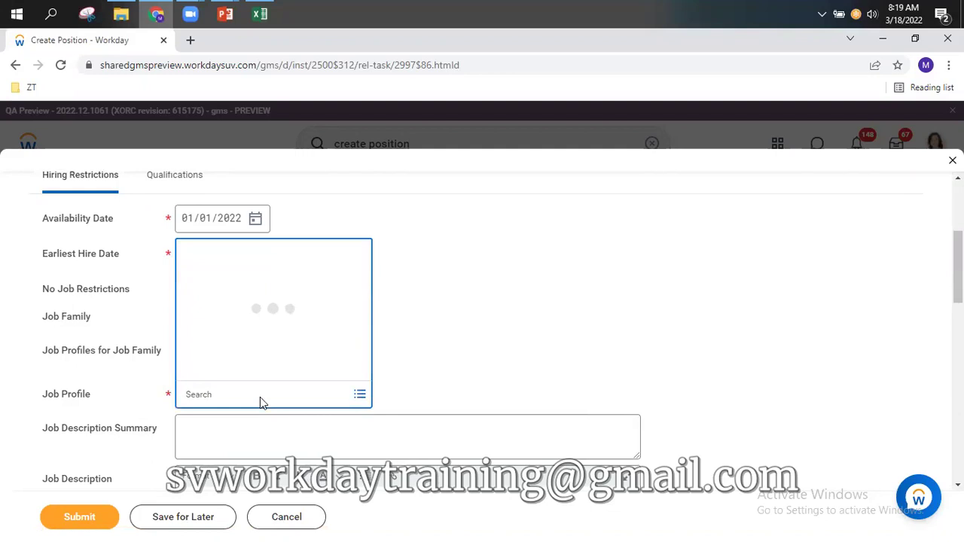
pyautogui.click(221, 350)
pyautogui.click(233, 312)
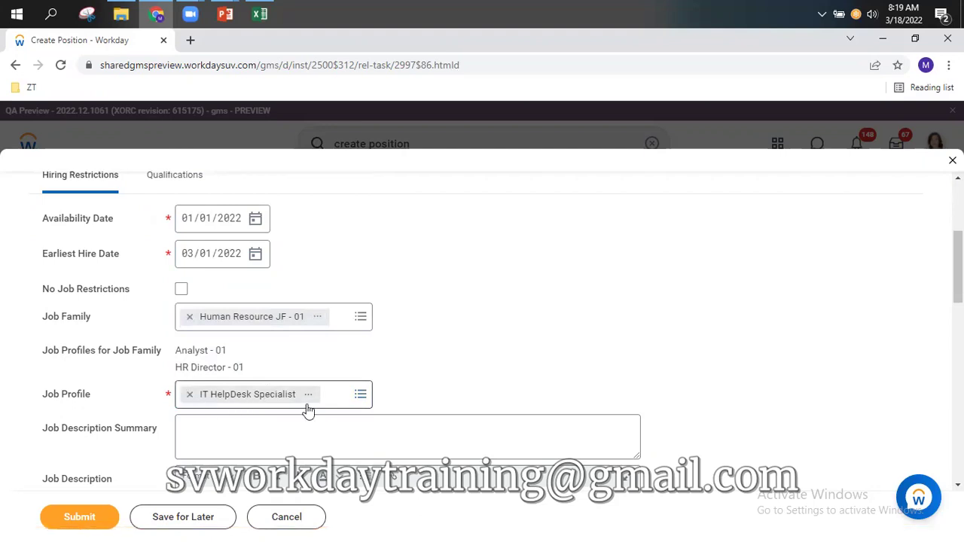
pyautogui.moveTo(290, 410)
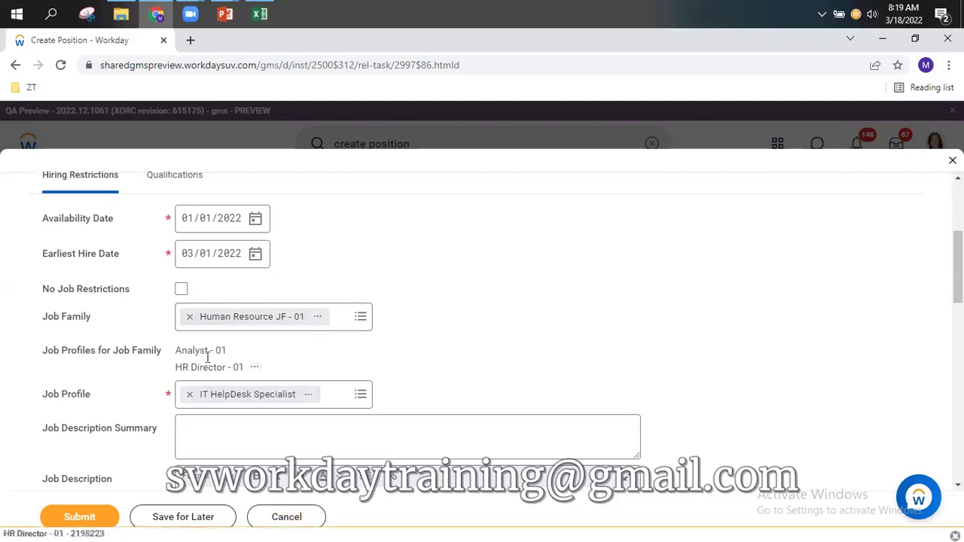
pyautogui.moveTo(209, 371); pyautogui.dragTo(211, 402)
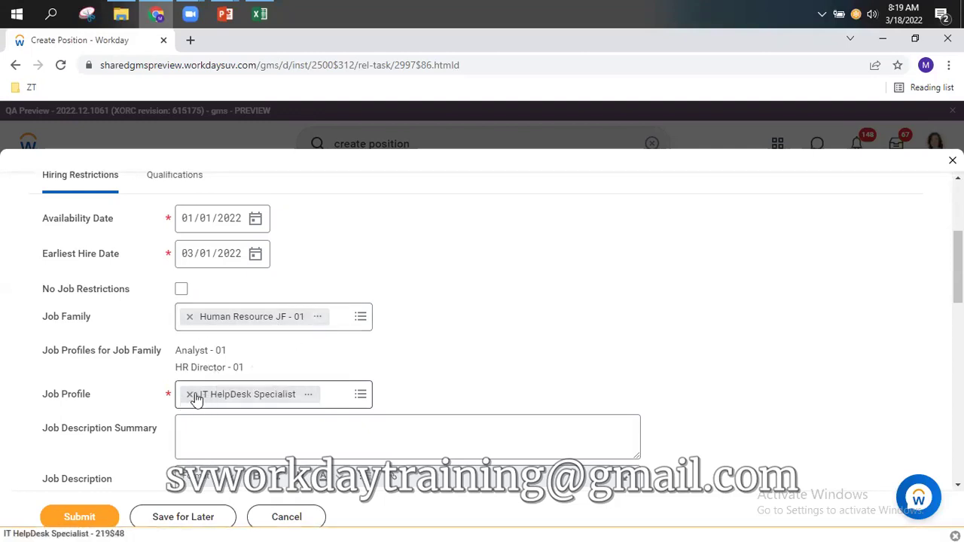
pyautogui.click(190, 395)
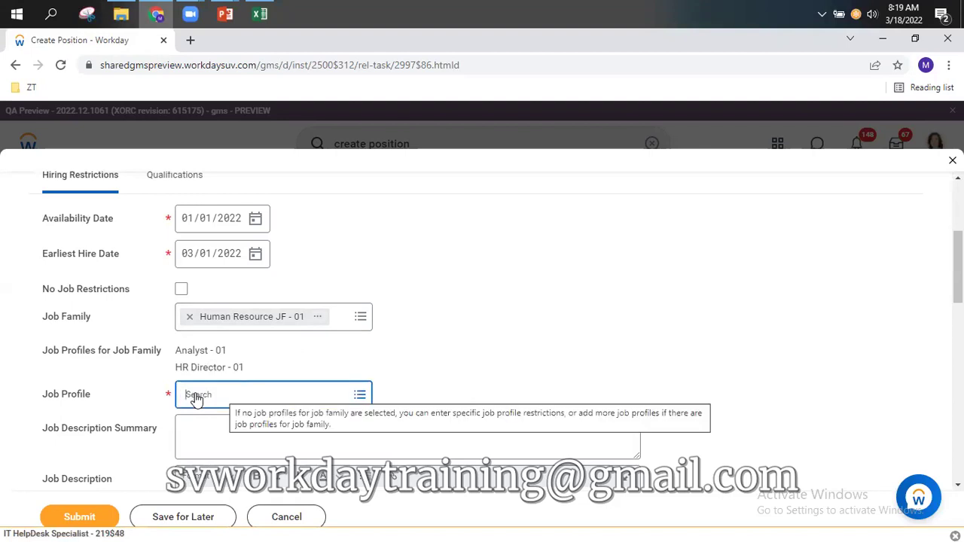
# - Search the job profiles for "hr dir 01" and set the job profile to HR Director - 01
pyautogui.click(196, 399)
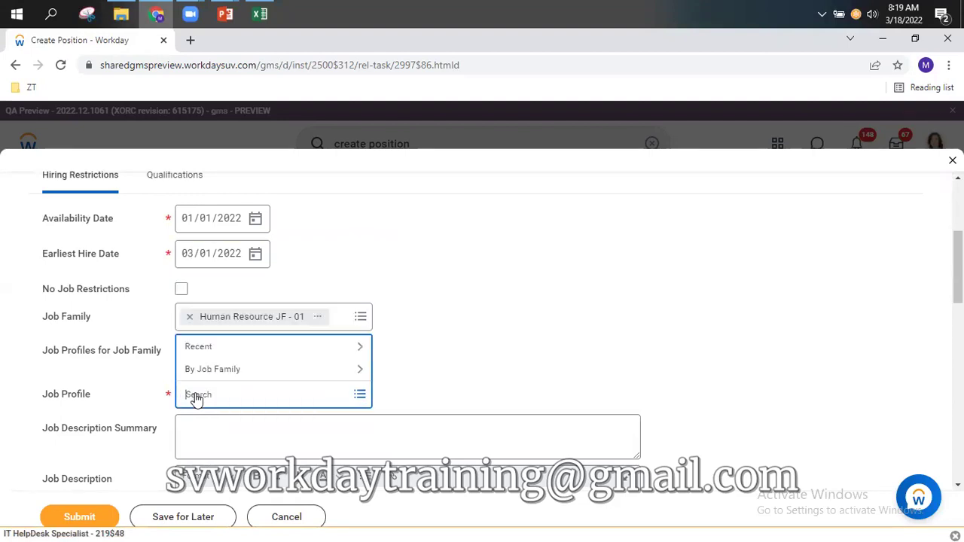
pyautogui.write('hr dir 01')
pyautogui.press('Return')
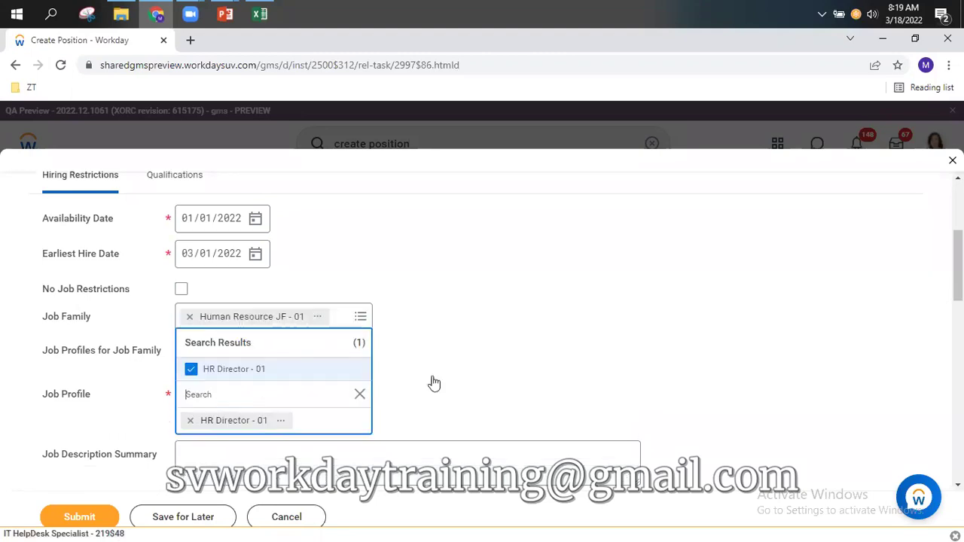
pyautogui.click(665, 352)
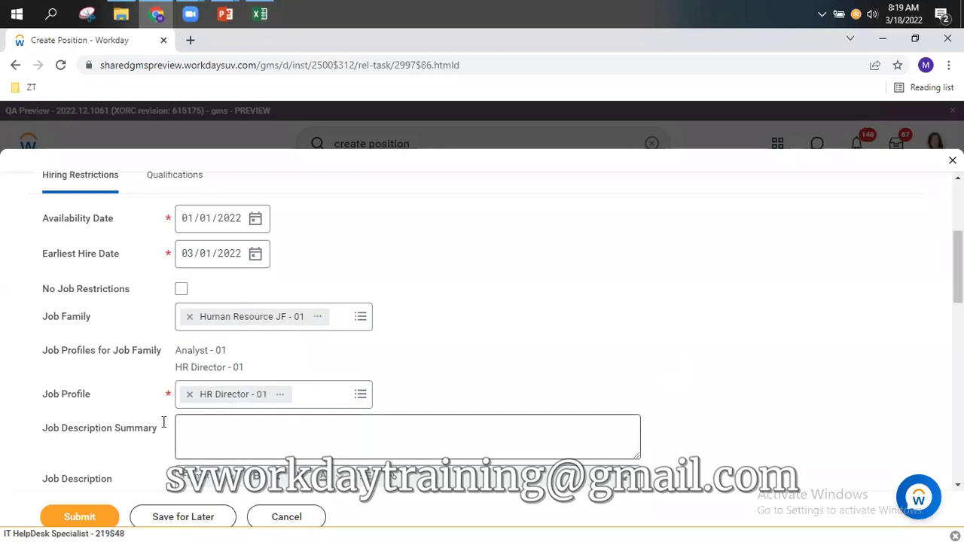
# - Leave the job description fields empty and set the position's location to New York
pyautogui.scroll(-3, 452, 350)
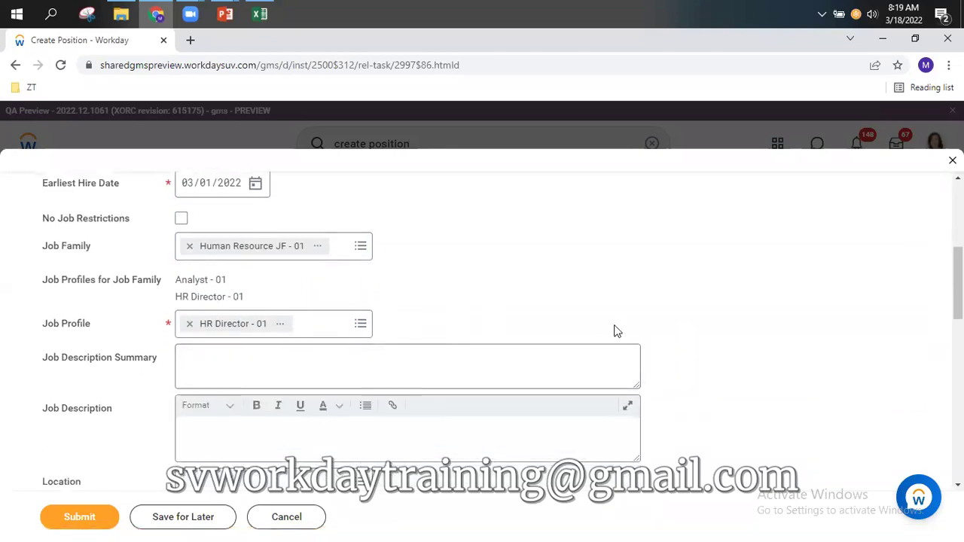
pyautogui.click(290, 224)
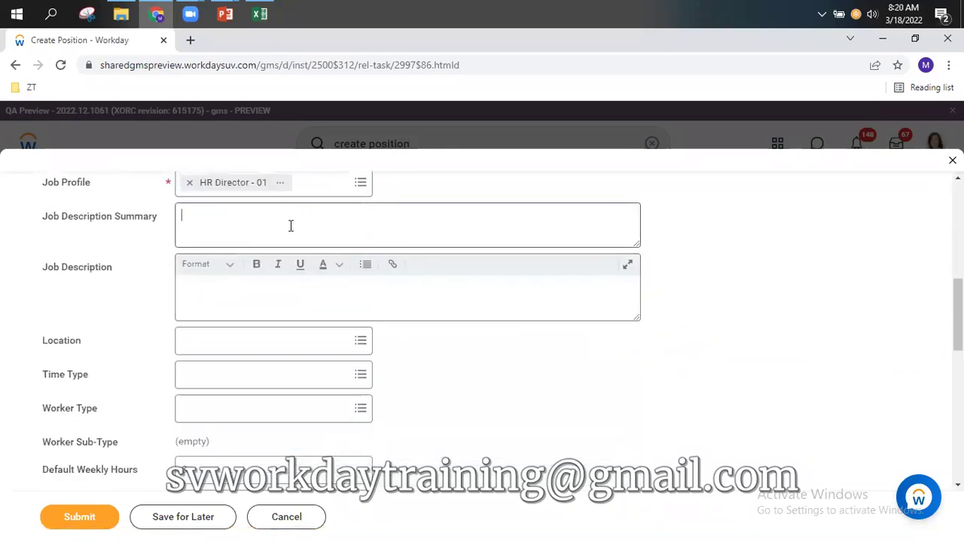
pyautogui.click(267, 295)
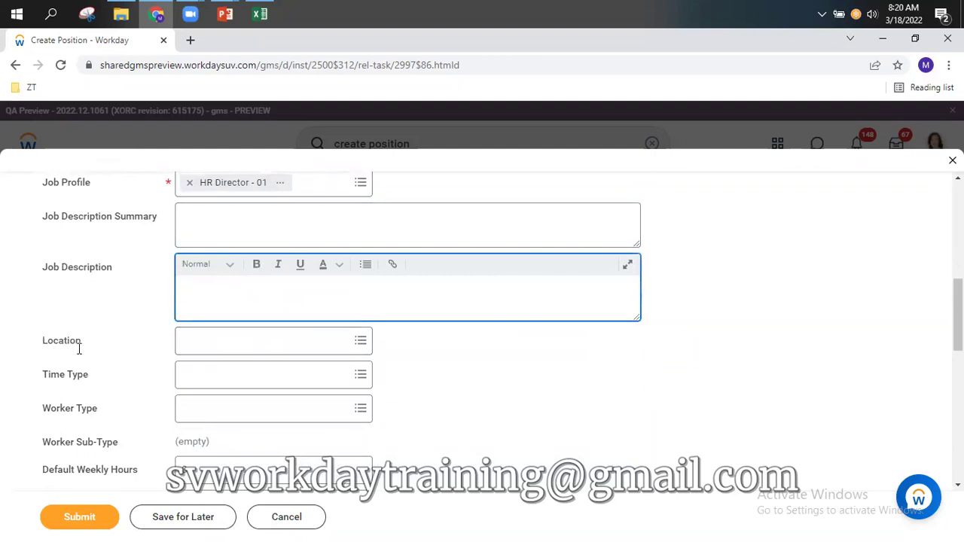
pyautogui.click(234, 347)
pyautogui.write('ne')
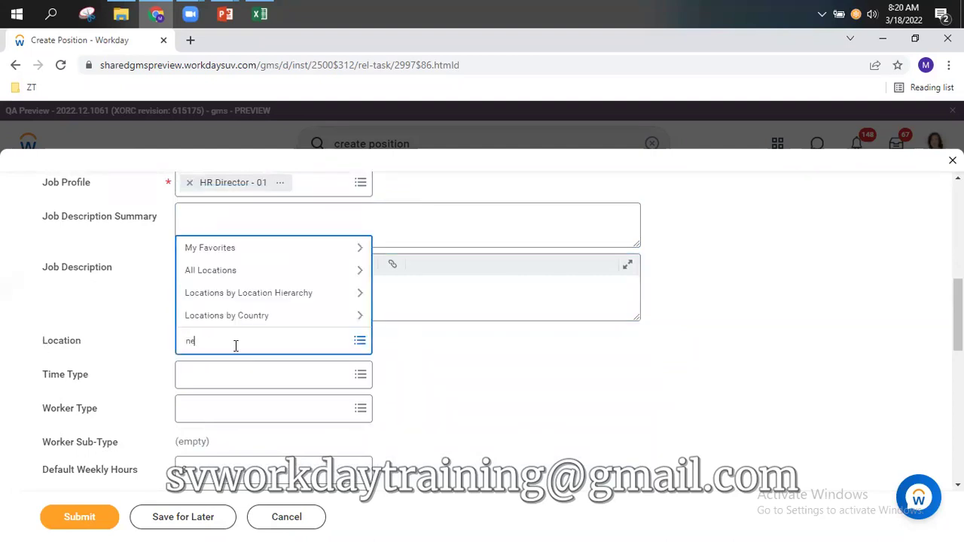
pyautogui.write('w york')
pyautogui.press('Return')
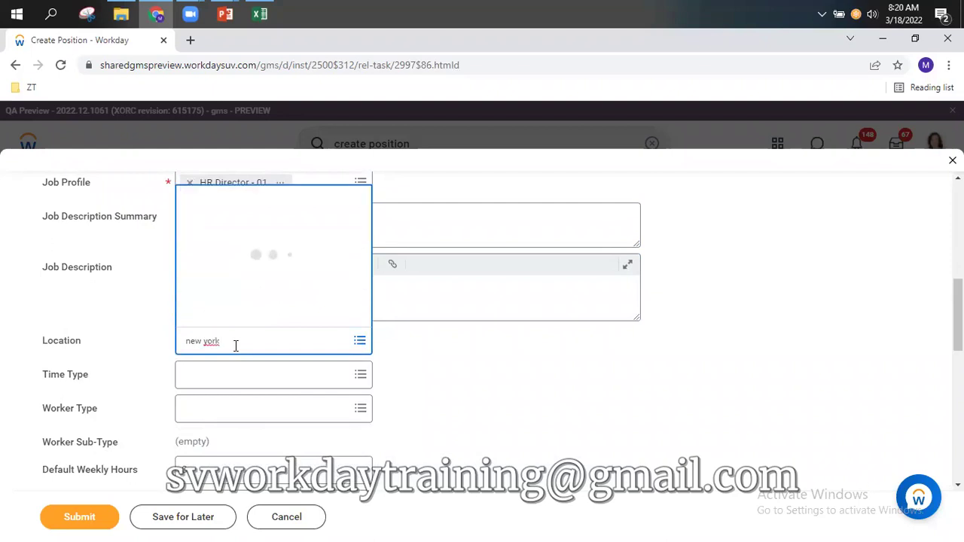
pyautogui.click(228, 248)
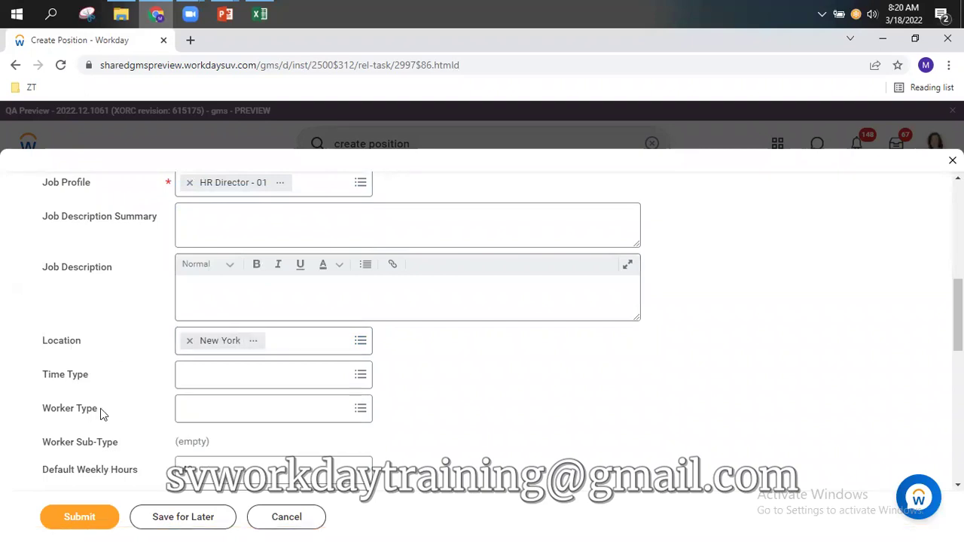
# - Set the time type to Full time and the worker type to Employee
pyautogui.press('Tab')
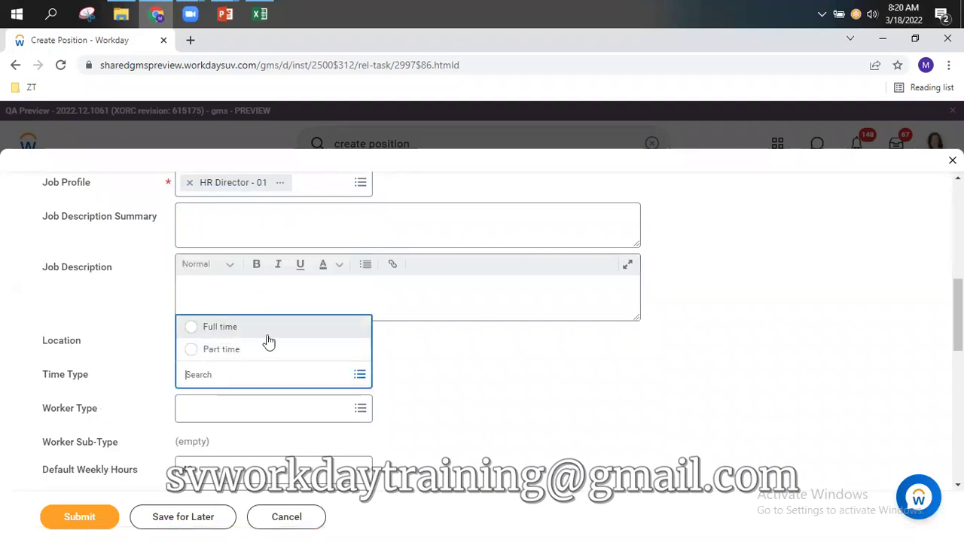
pyautogui.click(260, 328)
pyautogui.click(222, 418)
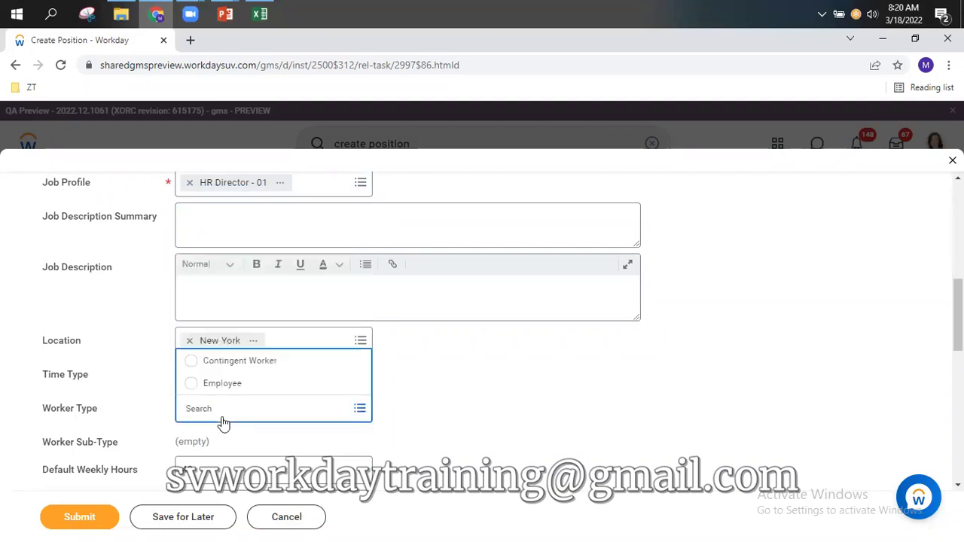
pyautogui.click(192, 385)
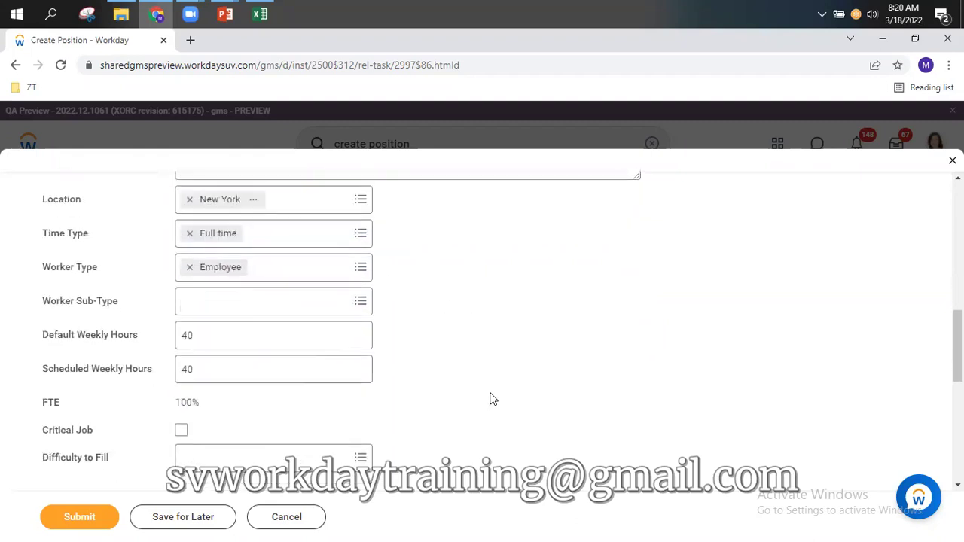
# - Set the worker sub-type to Regular, chosen from the Worker Types category
pyautogui.scroll(-2, 485, 395)
pyautogui.click(260, 305)
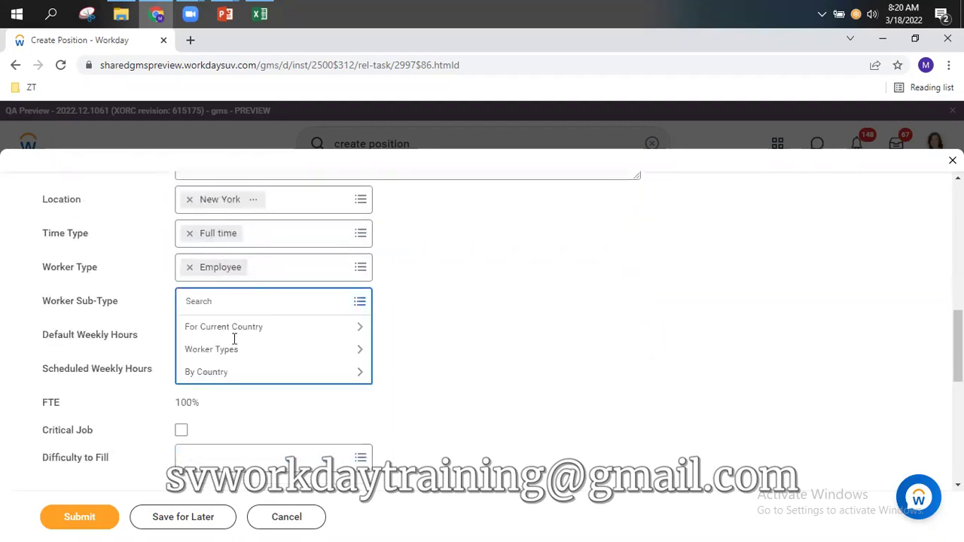
pyautogui.click(234, 349)
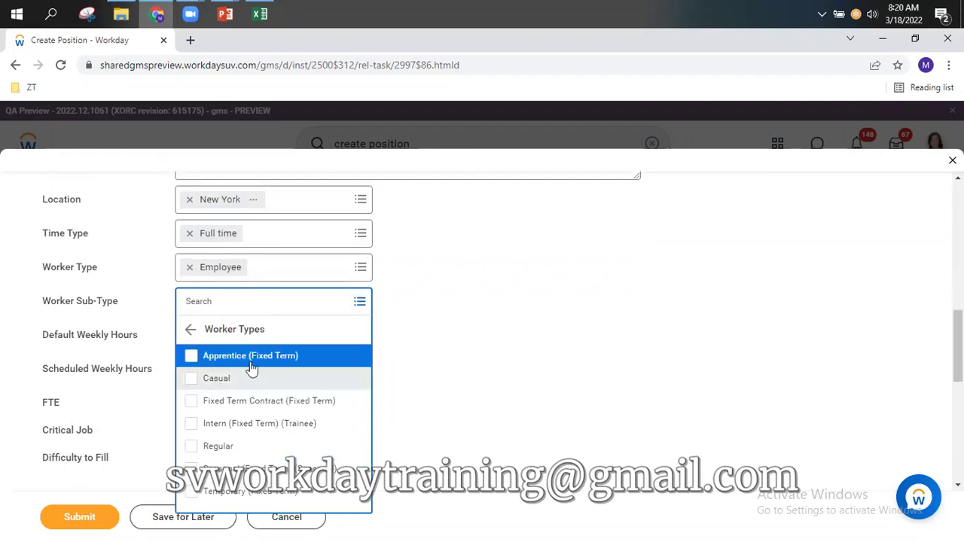
pyautogui.click(192, 452)
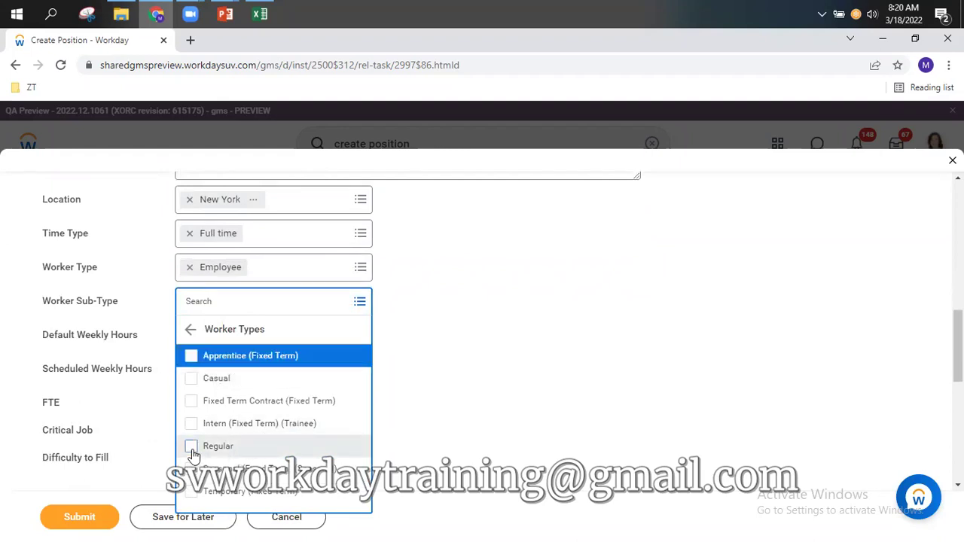
pyautogui.click(469, 368)
# - Set the scheduled weekly hours to 20 to check the effect on the FTE
pyautogui.scroll(-1, 468, 369)
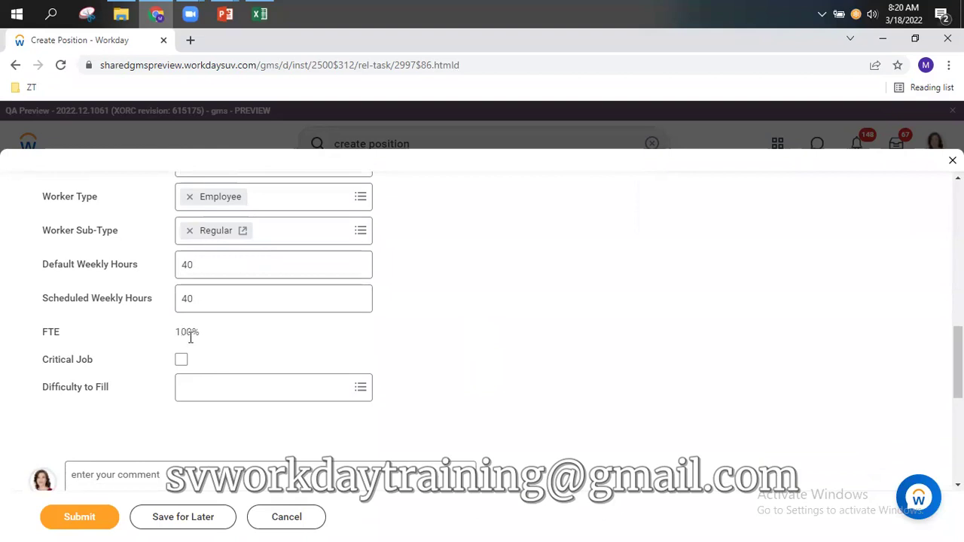
pyautogui.click(207, 297)
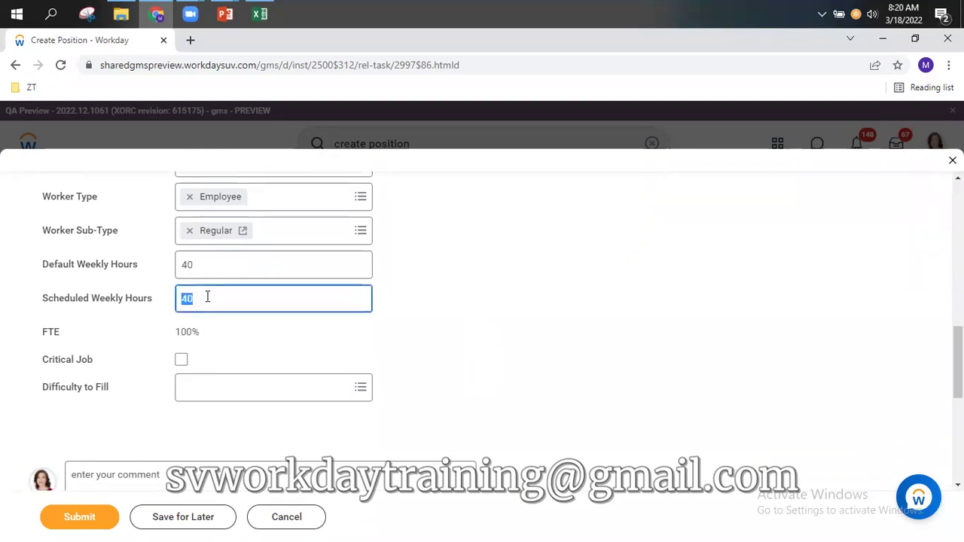
pyautogui.write('20')
pyautogui.click(408, 318)
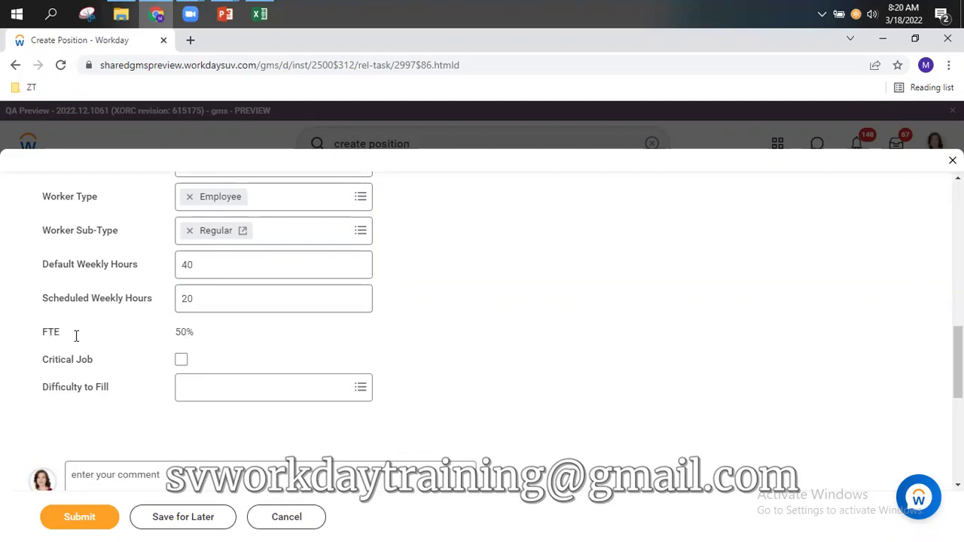
# - Set the scheduled weekly hours to 40
pyautogui.click(196, 268)
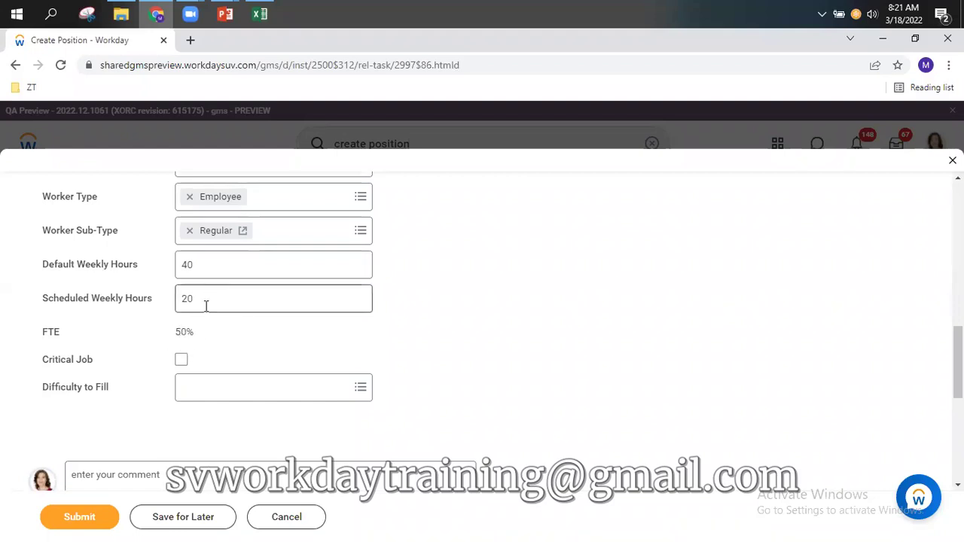
pyautogui.click(122, 299)
pyautogui.write('40')
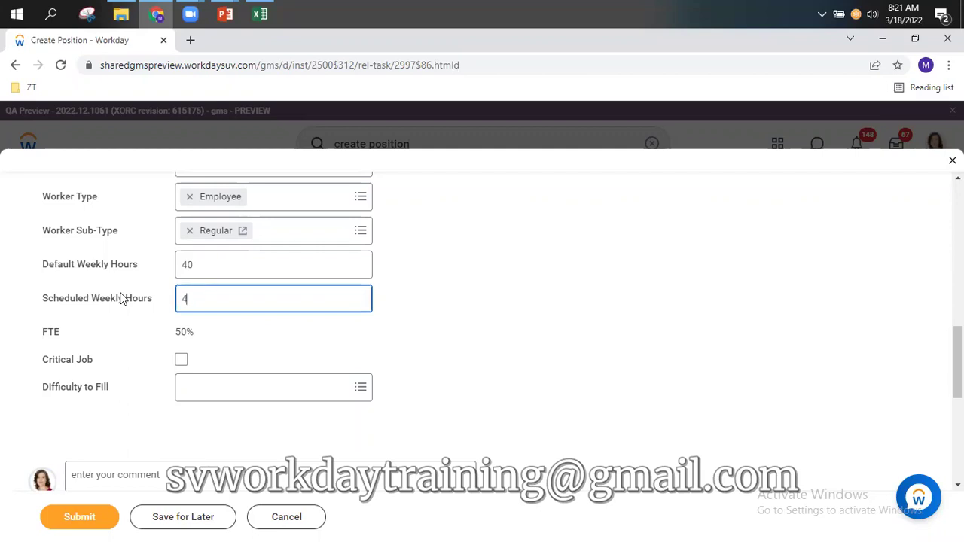
pyautogui.click(486, 345)
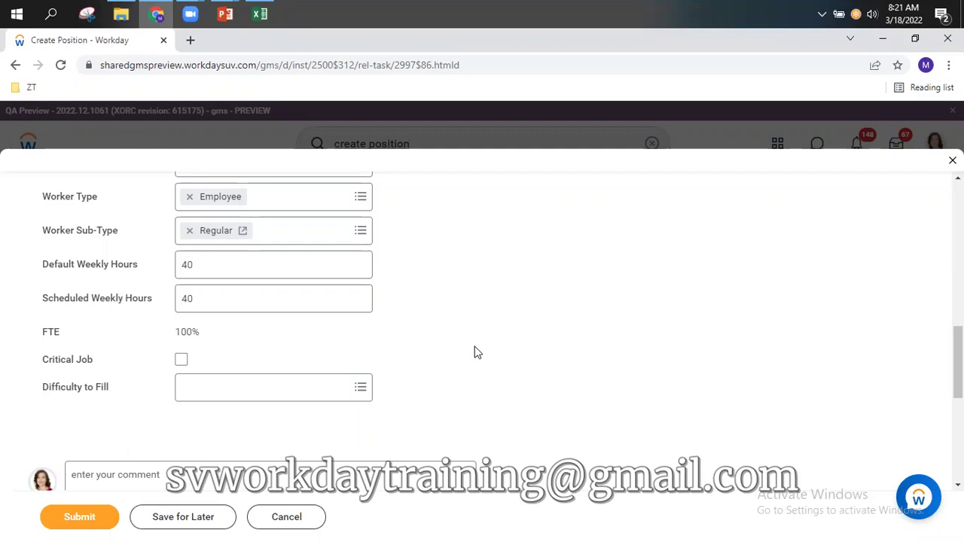
# - Review the completed Create Position form and submit the request for three HR Director - 01 positions
pyautogui.scroll(10, 475, 352)
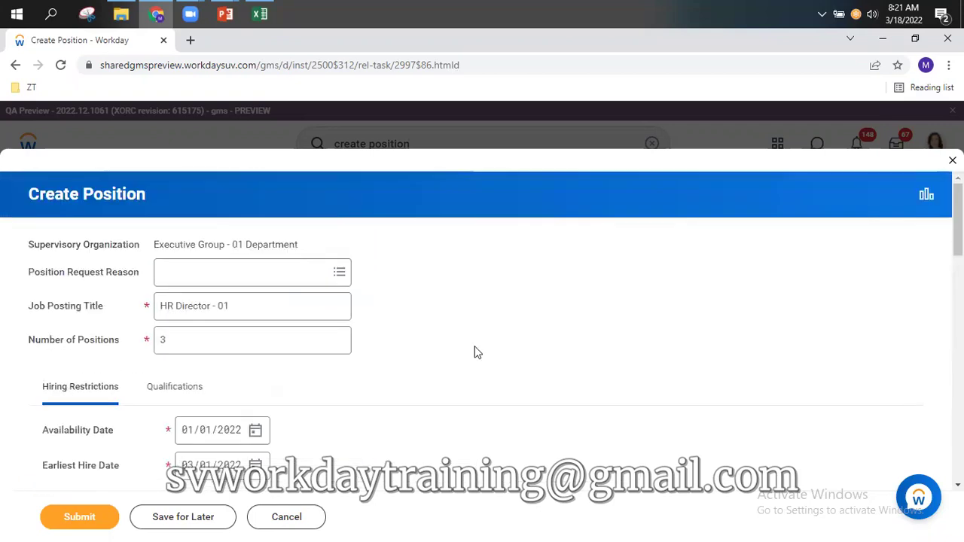
pyautogui.scroll(-3, 474, 350)
pyautogui.scroll(3, 473, 349)
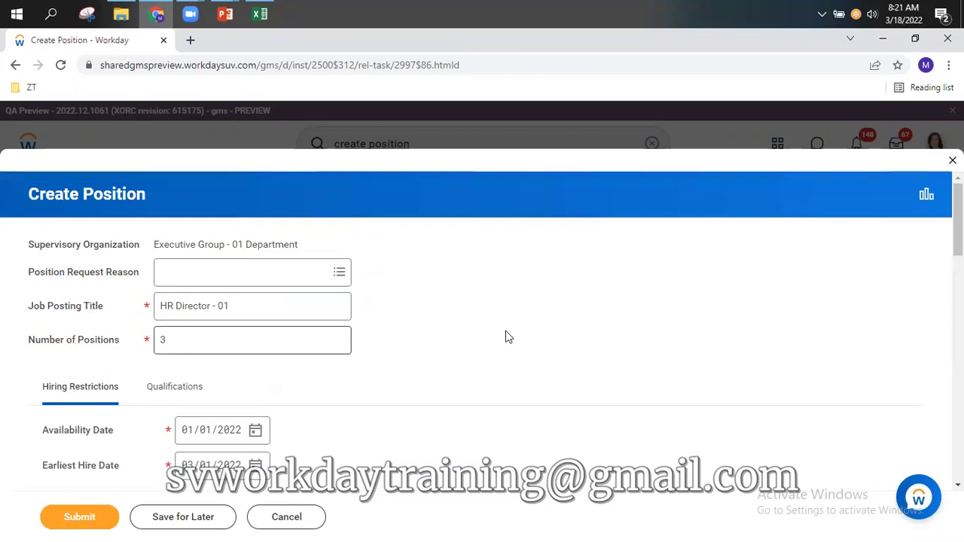
pyautogui.scroll(-2, 523, 338)
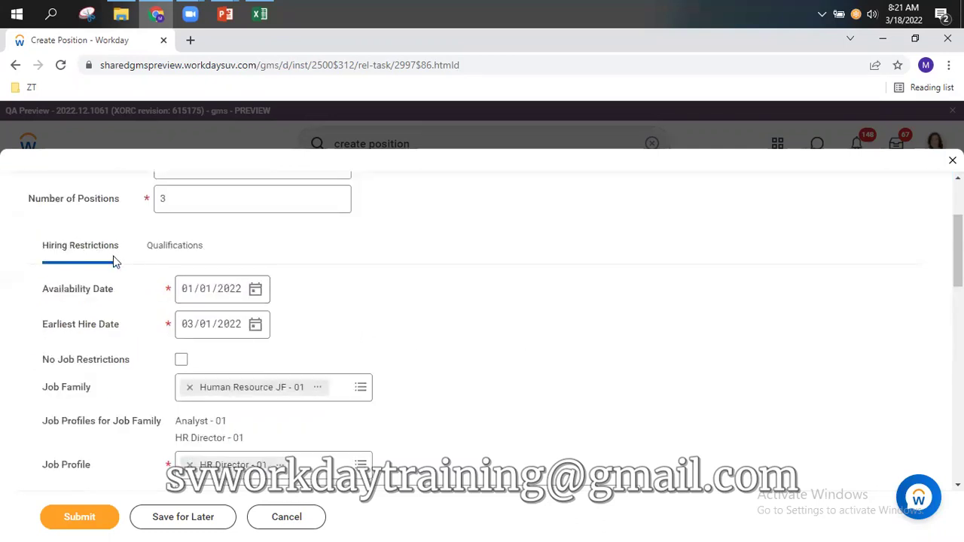
pyautogui.scroll(-3, 140, 445)
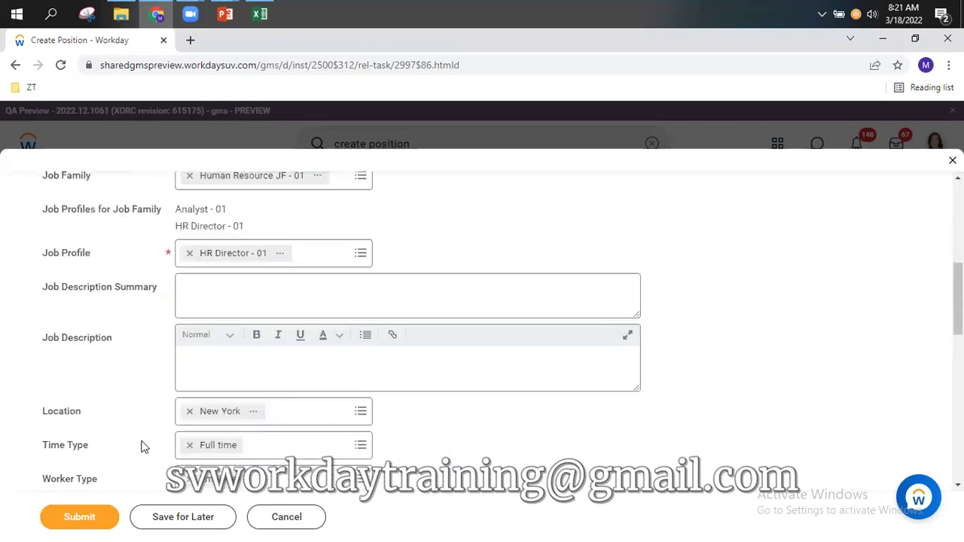
pyautogui.click(80, 517)
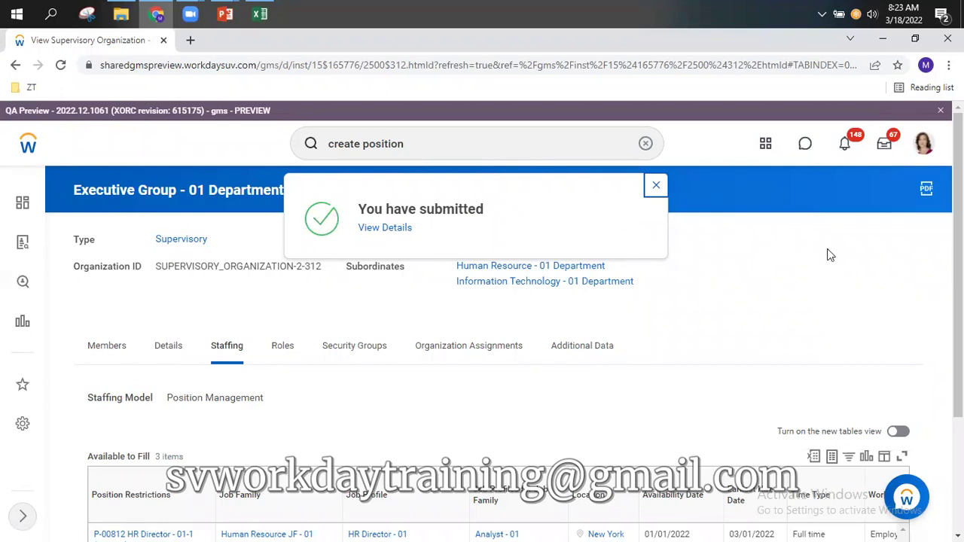
pyautogui.click(656, 187)
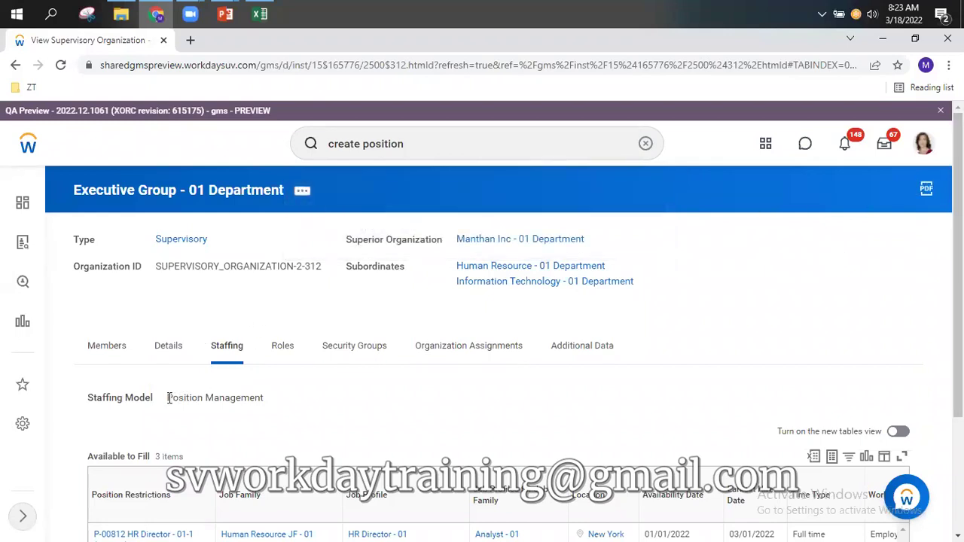
# - Examine the staffing model and the Available to Fill positions of Executive Group - 01 Department
pyautogui.moveTo(167, 397); pyautogui.dragTo(276, 402)
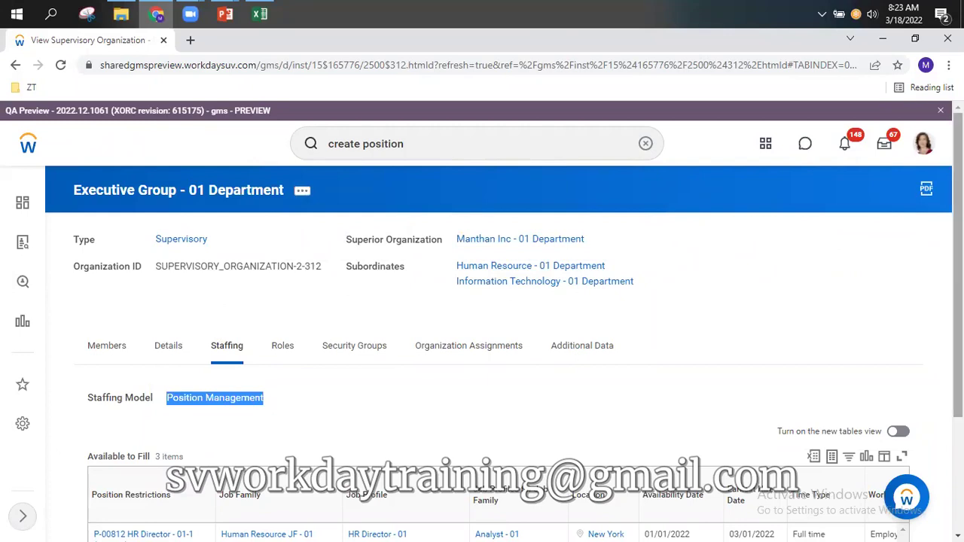
pyautogui.scroll(-2, 602, 452)
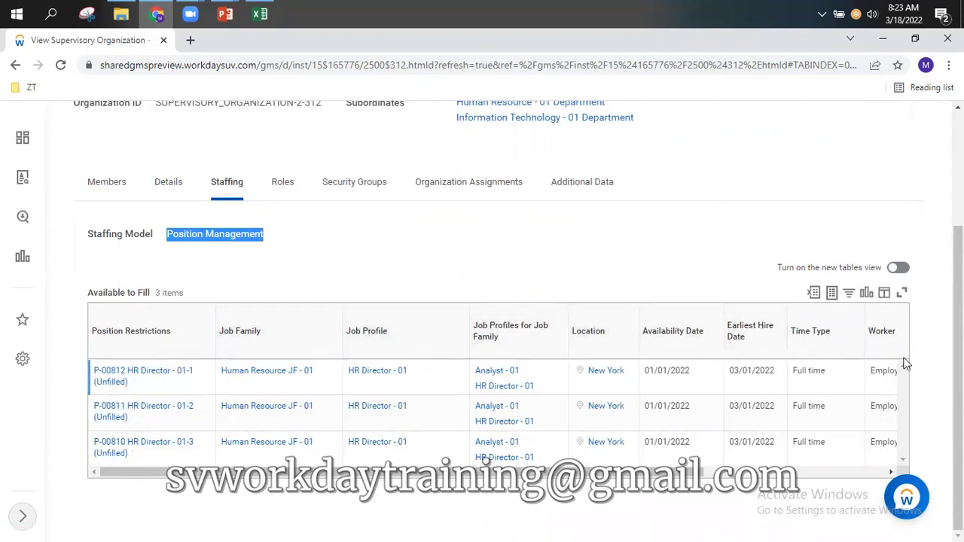
pyautogui.moveTo(452, 472); pyautogui.dragTo(143, 471)
pyautogui.scroll(1, 223, 402)
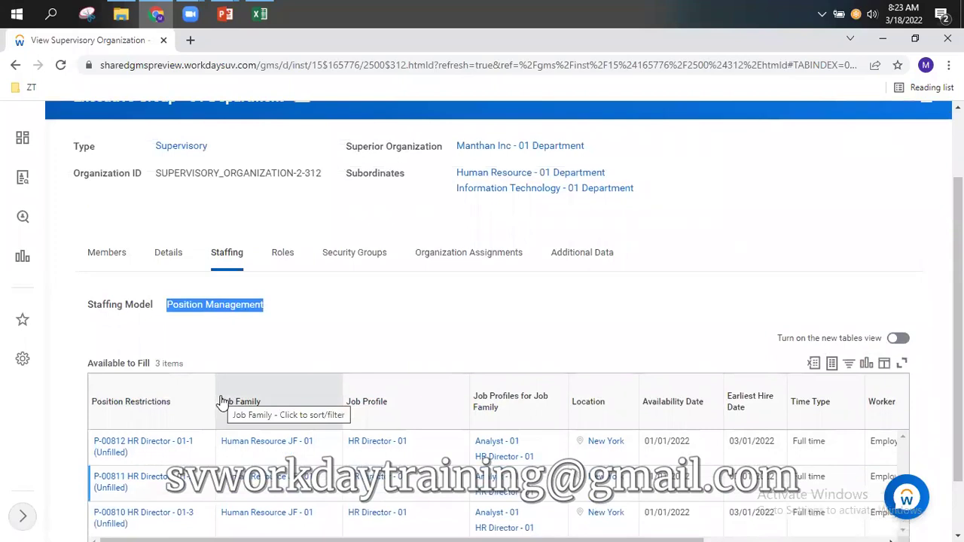
pyautogui.scroll(-1, 457, 316)
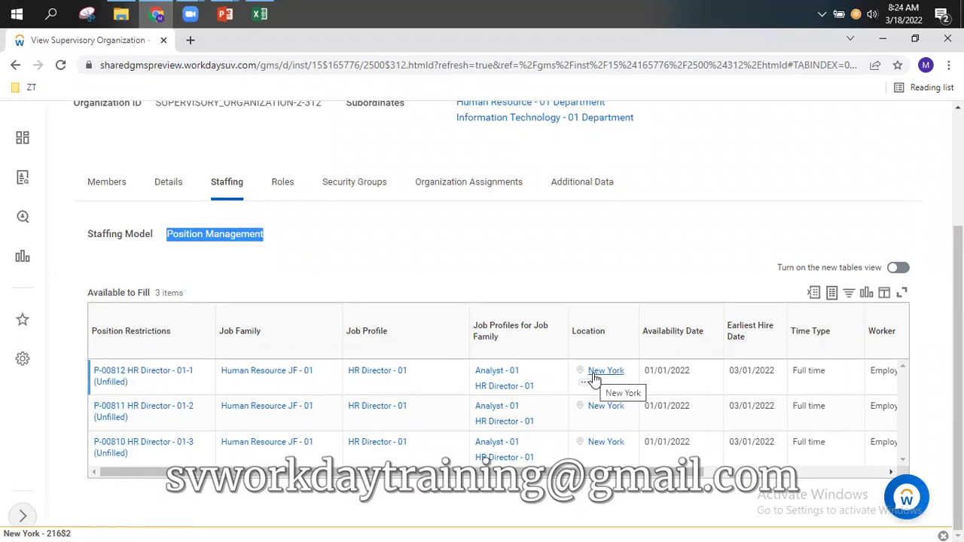
# - Open the Create, Copy, or Link Definition task for the superior organization, Manthan Inc - 01 Department
pyautogui.scroll(3, 465, 241)
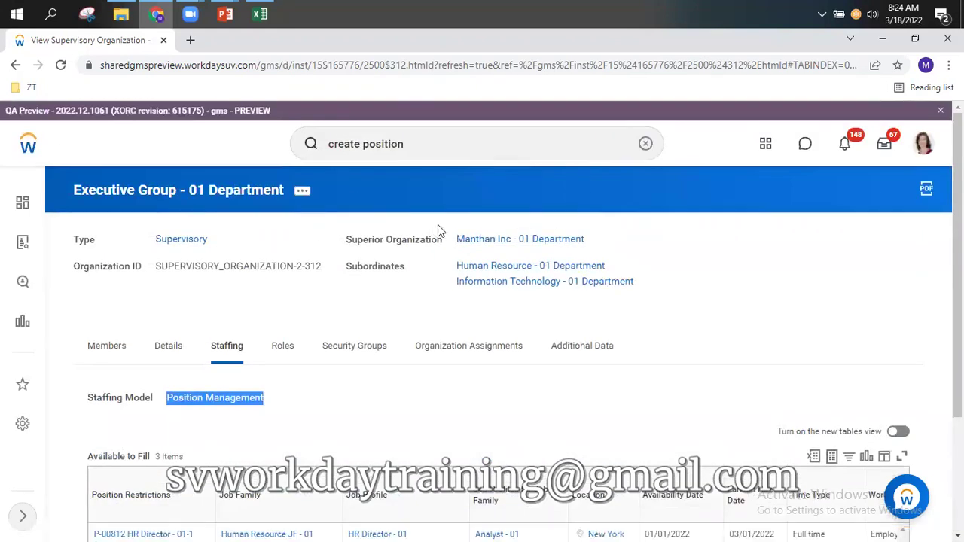
pyautogui.click(600, 239)
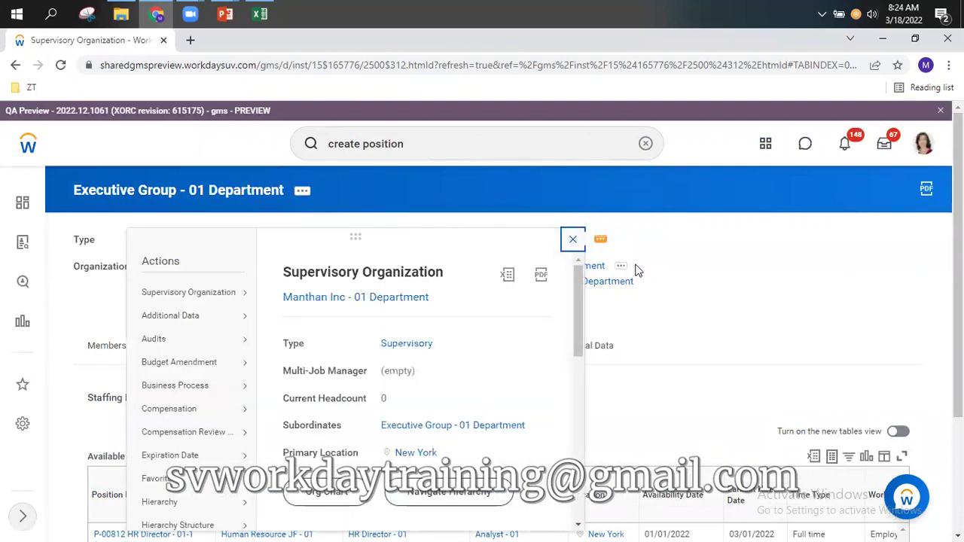
pyautogui.moveTo(176, 389)
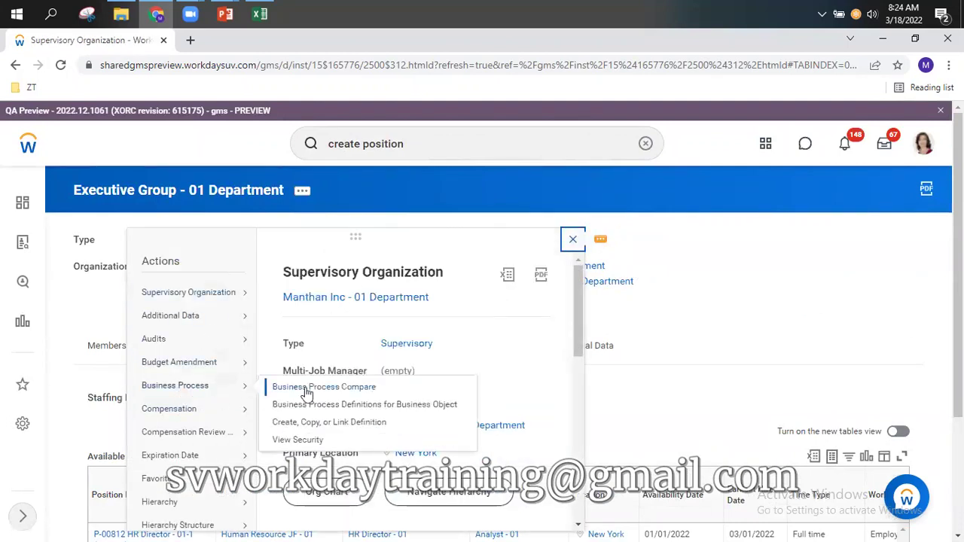
pyautogui.click(323, 423)
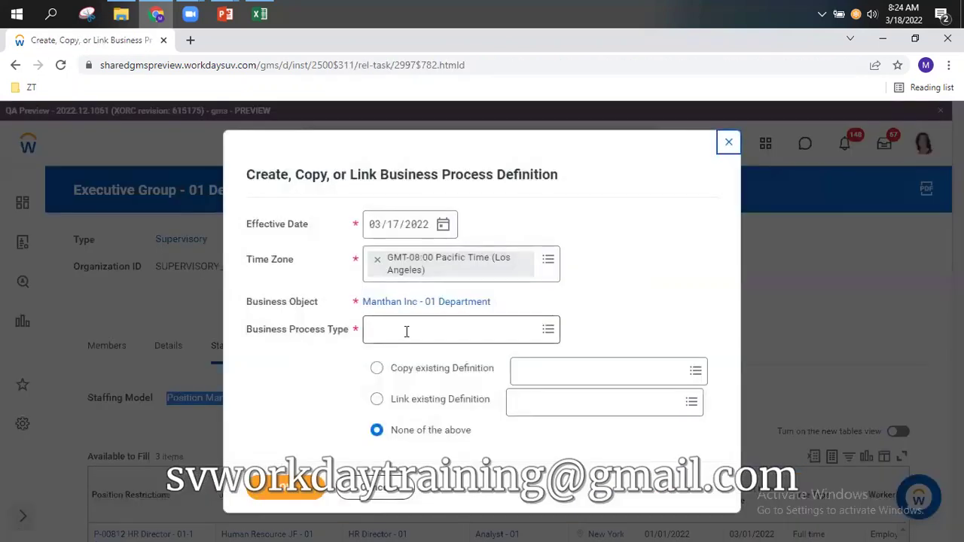
# - Create an Edit Position Restrictions business process definition without copying or linking an existing one, and save it
pyautogui.click(407, 331)
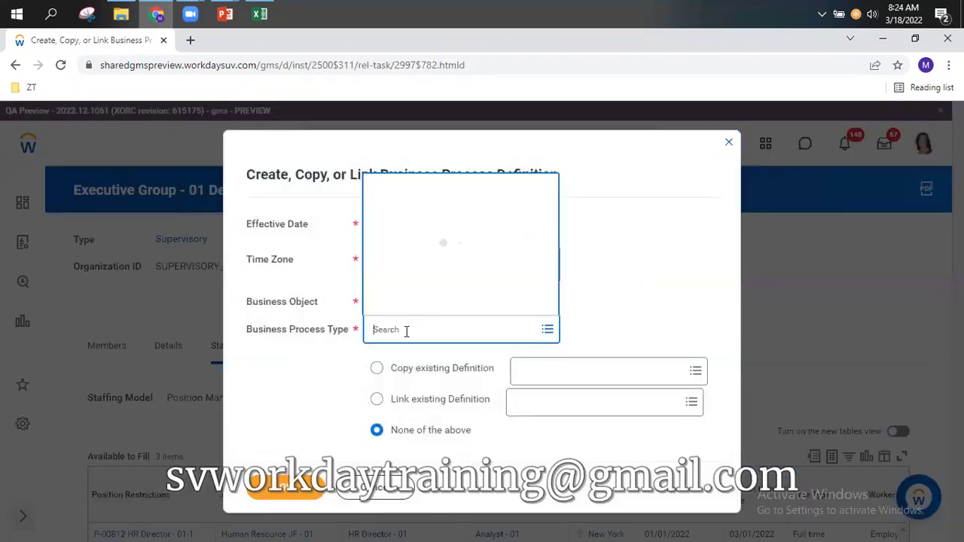
pyautogui.write('pos')
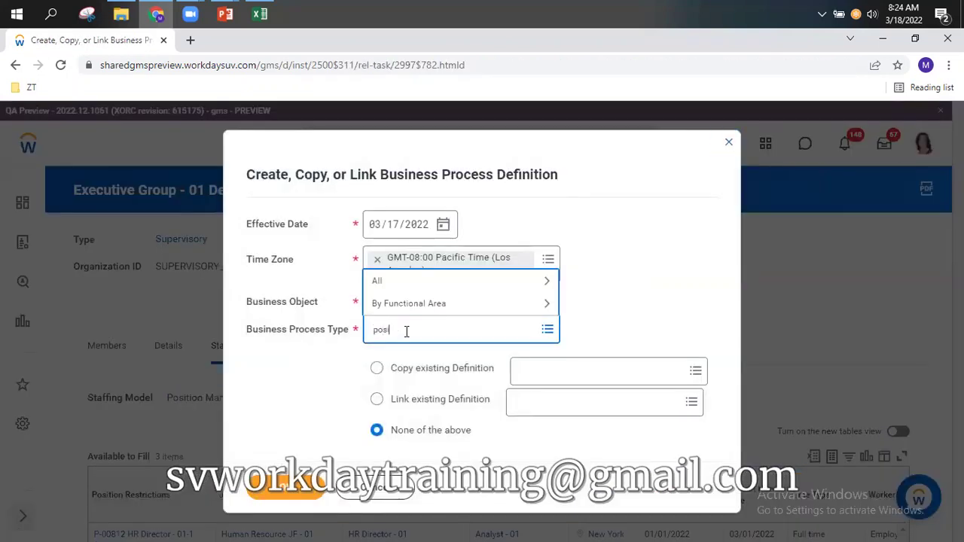
pyautogui.write('ition')
pyautogui.press('Return')
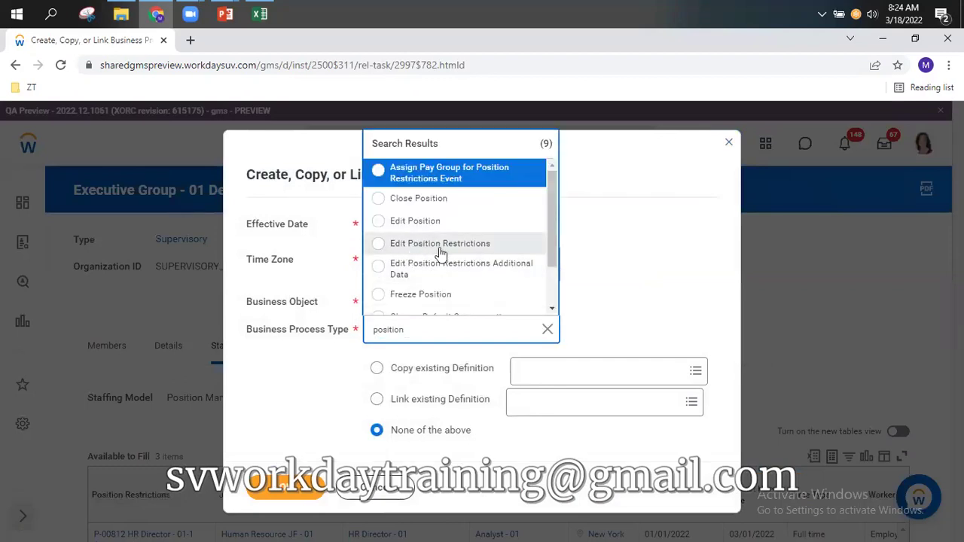
pyautogui.click(455, 245)
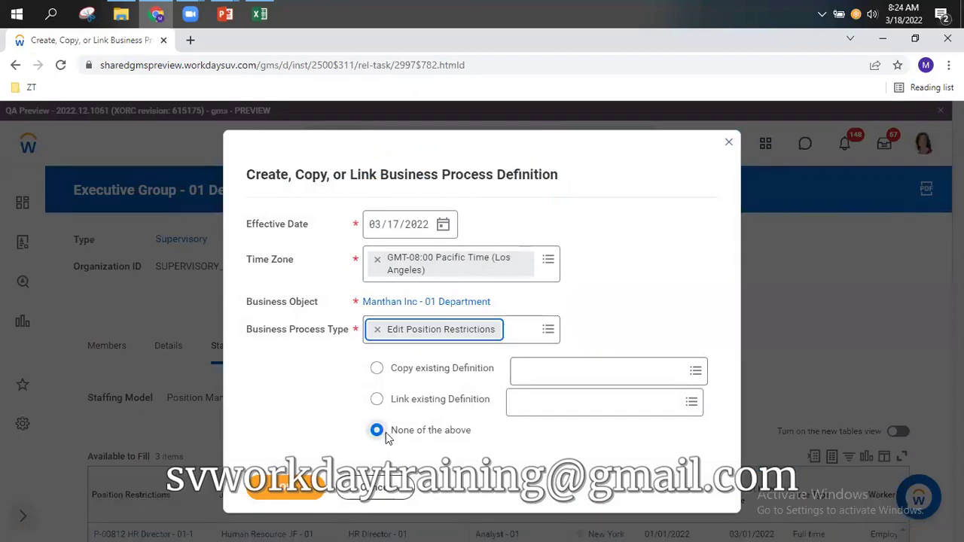
pyautogui.click(293, 494)
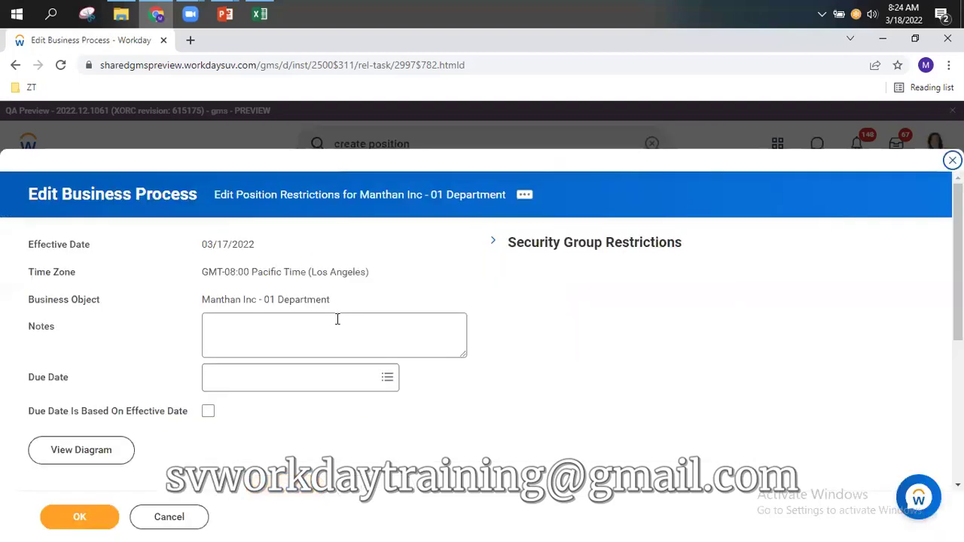
pyautogui.click(80, 517)
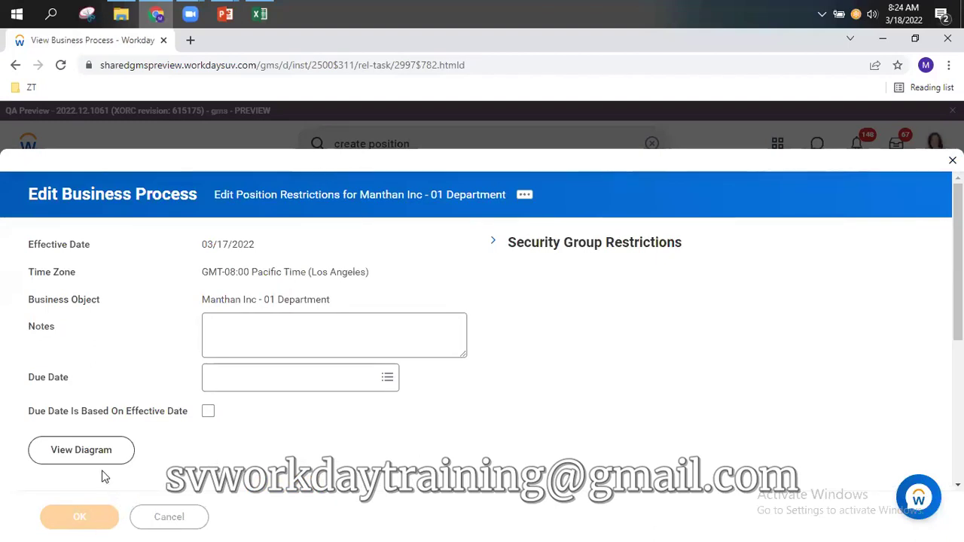
pyautogui.click(113, 517)
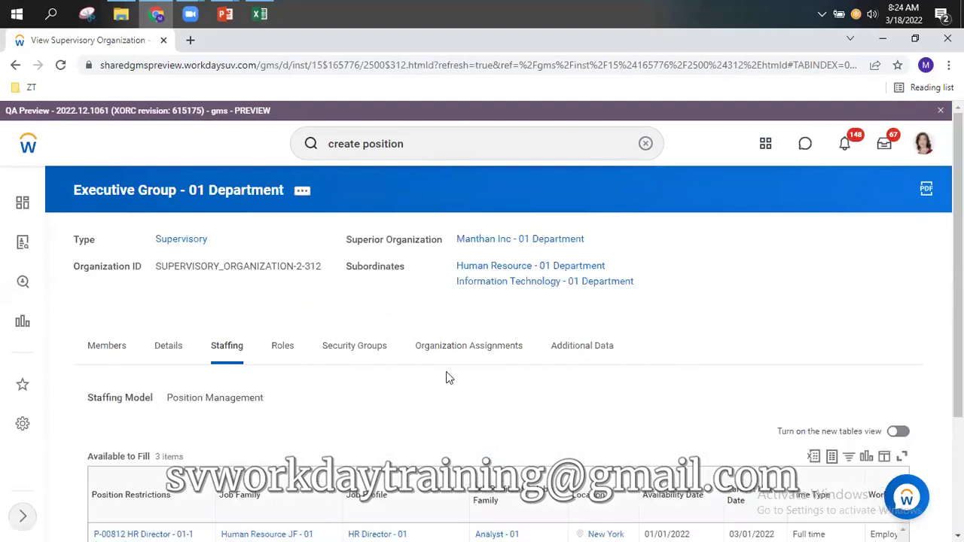
# - Open the position restrictions of HR Director - 01-1 for editing from the Available to Fill list
pyautogui.scroll(-2, 305, 376)
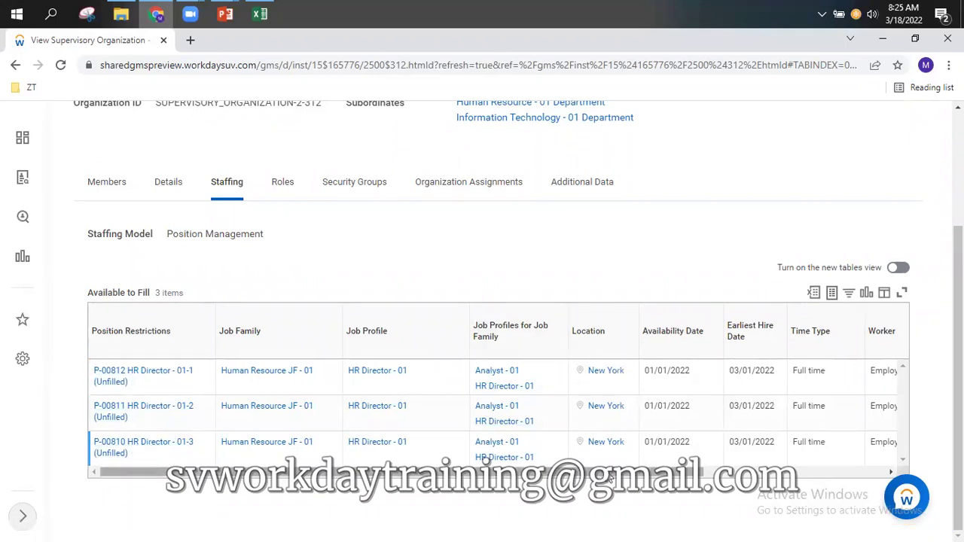
pyautogui.click(138, 384)
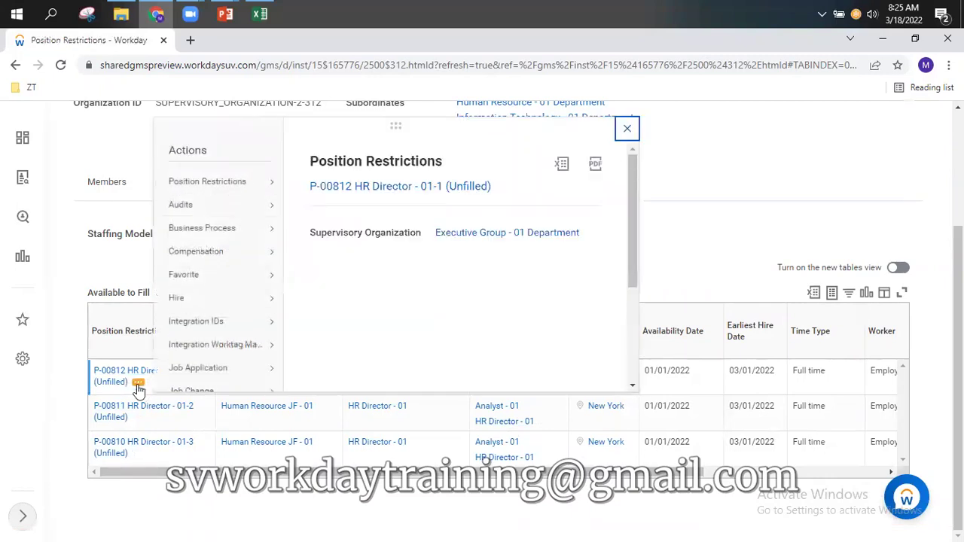
pyautogui.moveTo(188, 185)
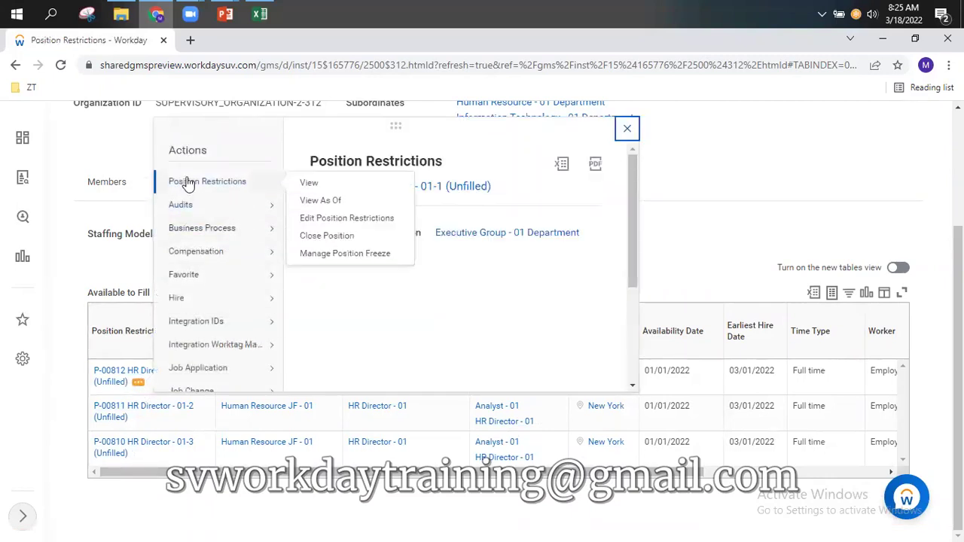
pyautogui.click(330, 219)
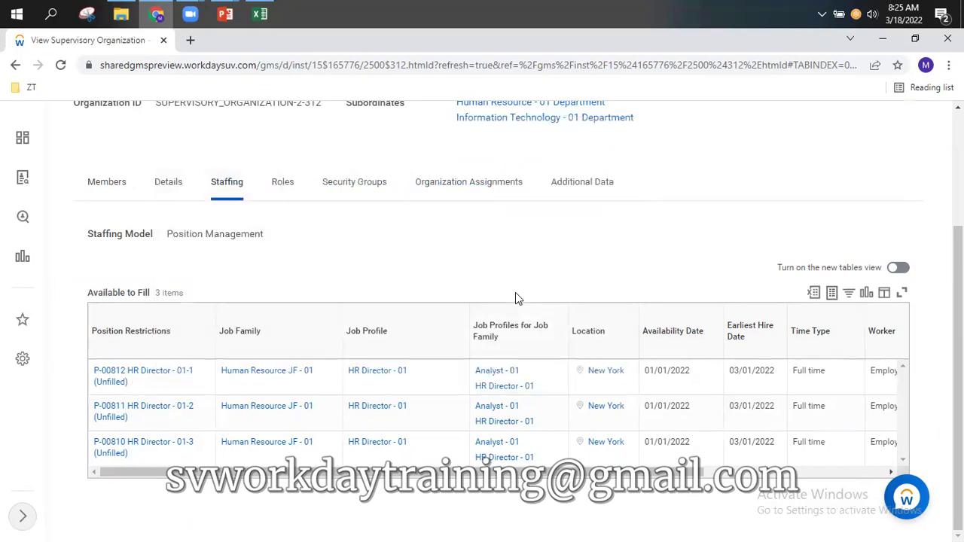
# - Replace the position's location with Mumbai and submit the edited restrictions
pyautogui.scroll(-4, 444, 309)
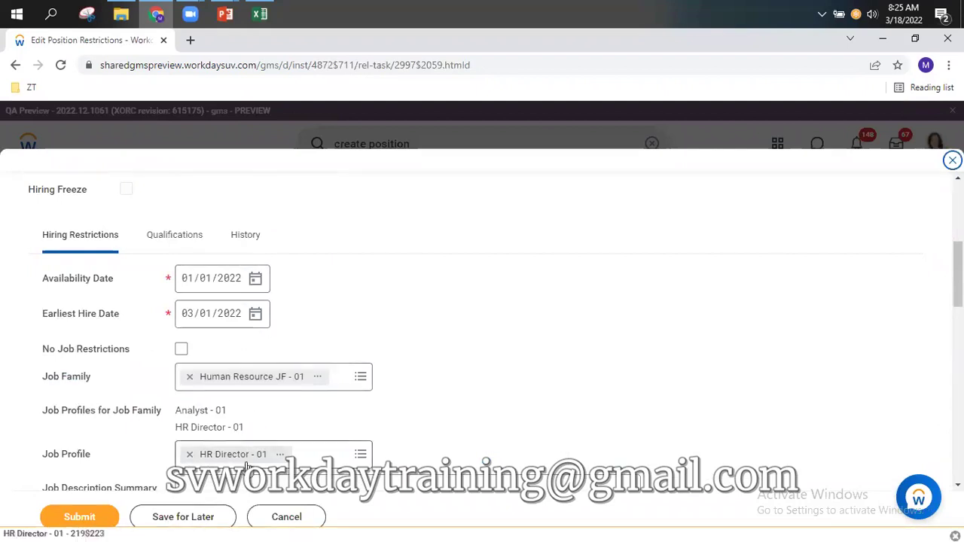
pyautogui.scroll(-3, 253, 444)
pyautogui.click(190, 400)
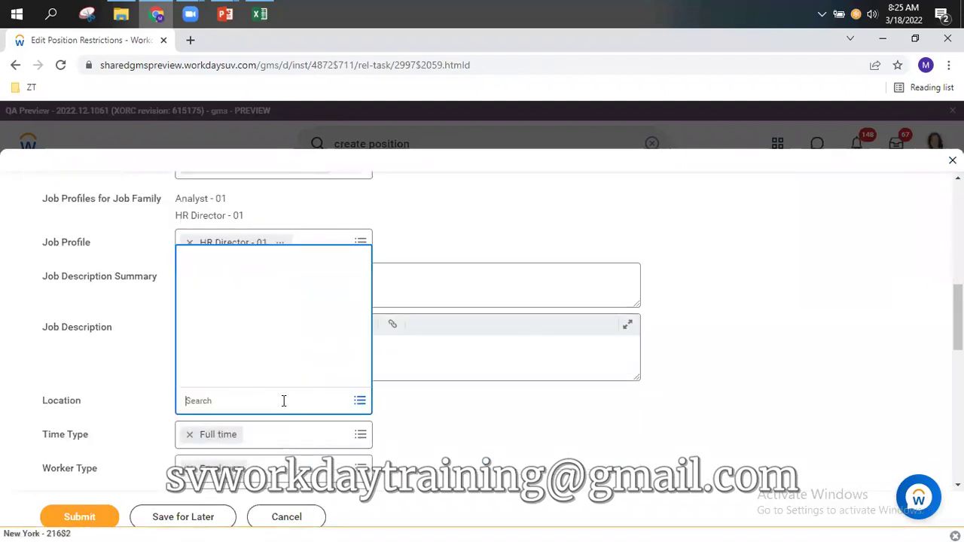
pyautogui.write('mumbai')
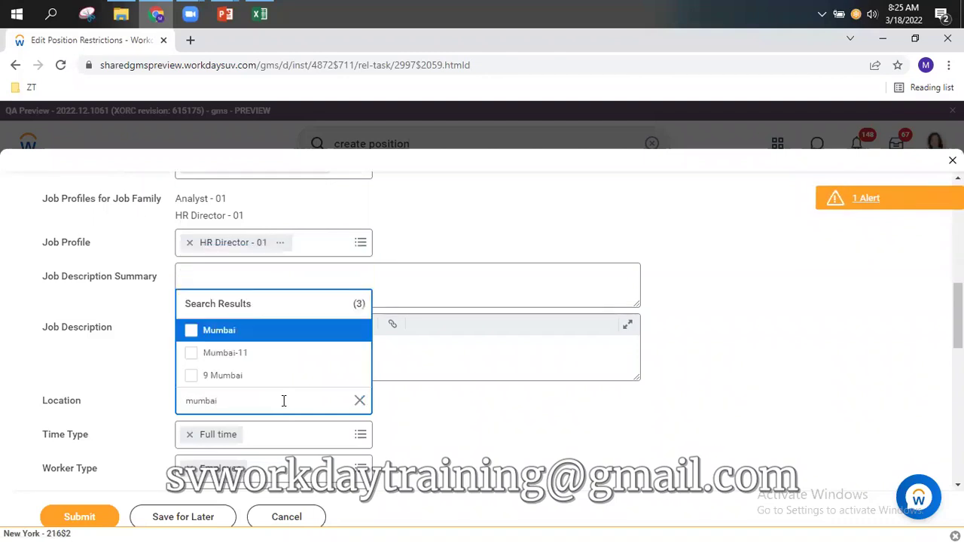
pyautogui.click(235, 331)
pyautogui.click(692, 353)
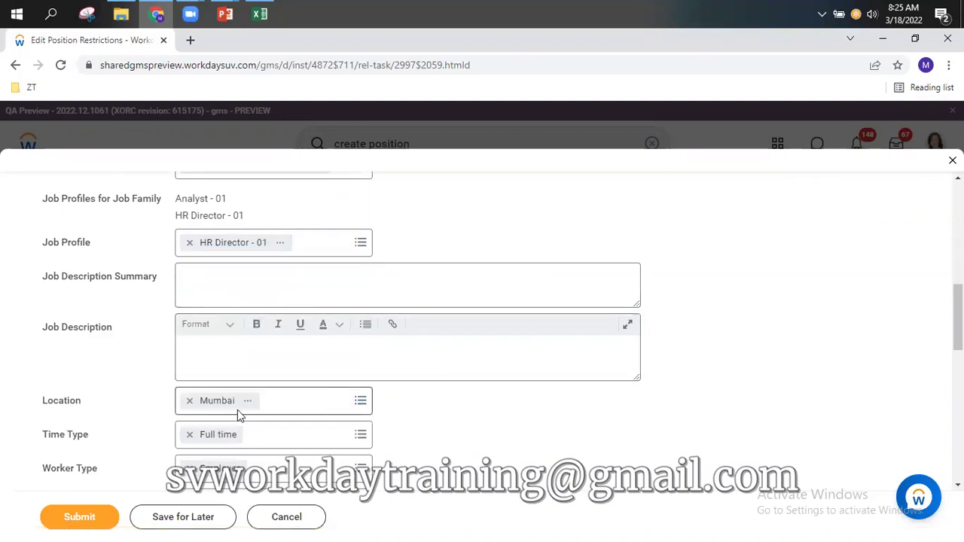
pyautogui.click(82, 518)
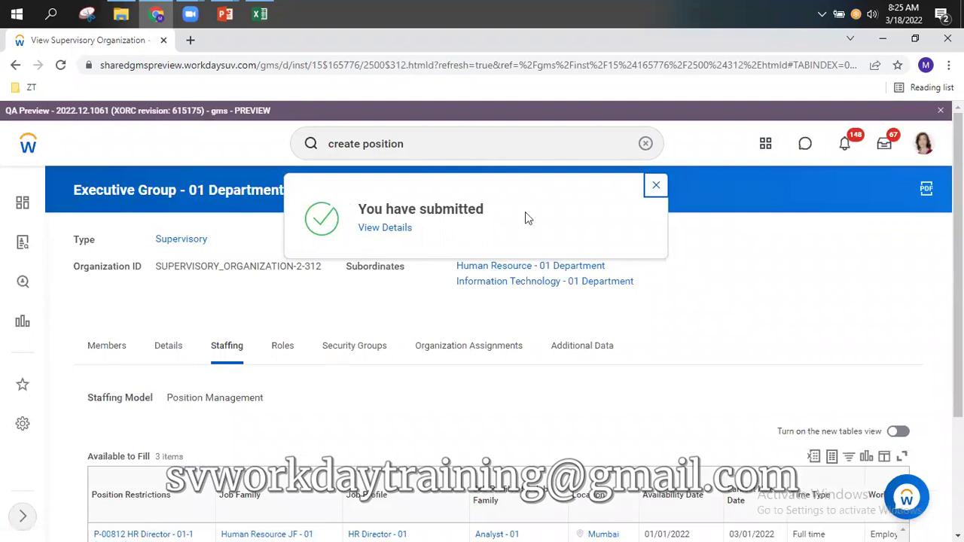
pyautogui.click(656, 185)
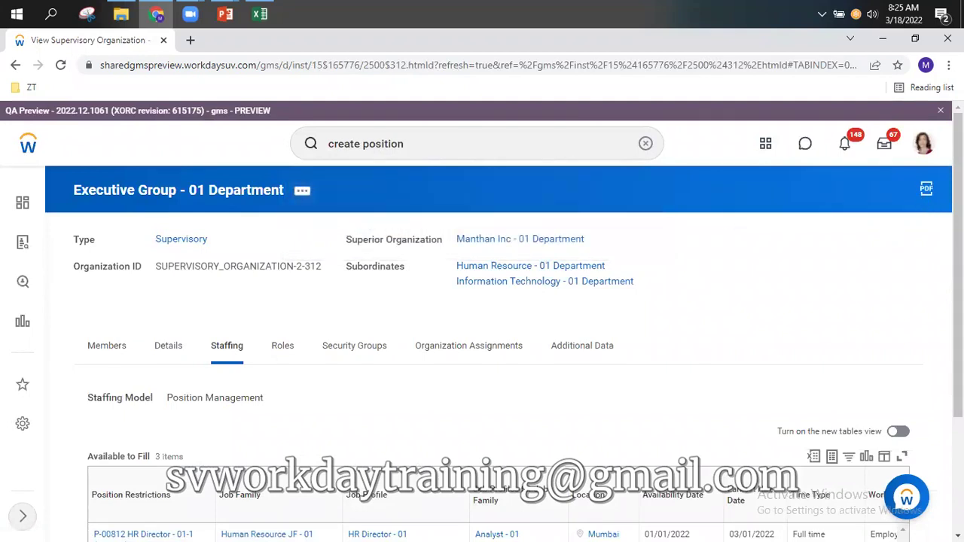
# - Check the updated position's location against the other HR Director positions in the Available to Fill list
pyautogui.scroll(-3, 957, 302)
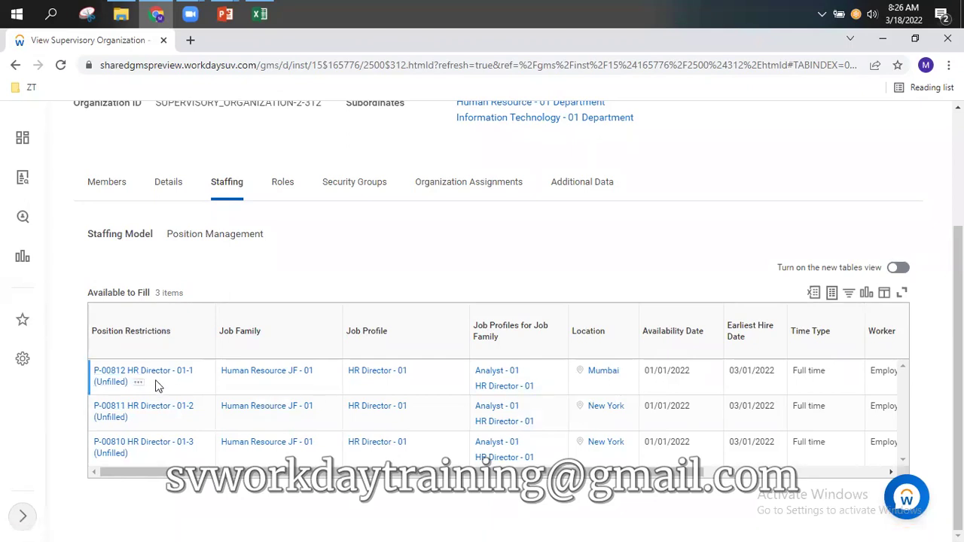
pyautogui.scroll(3, 236, 382)
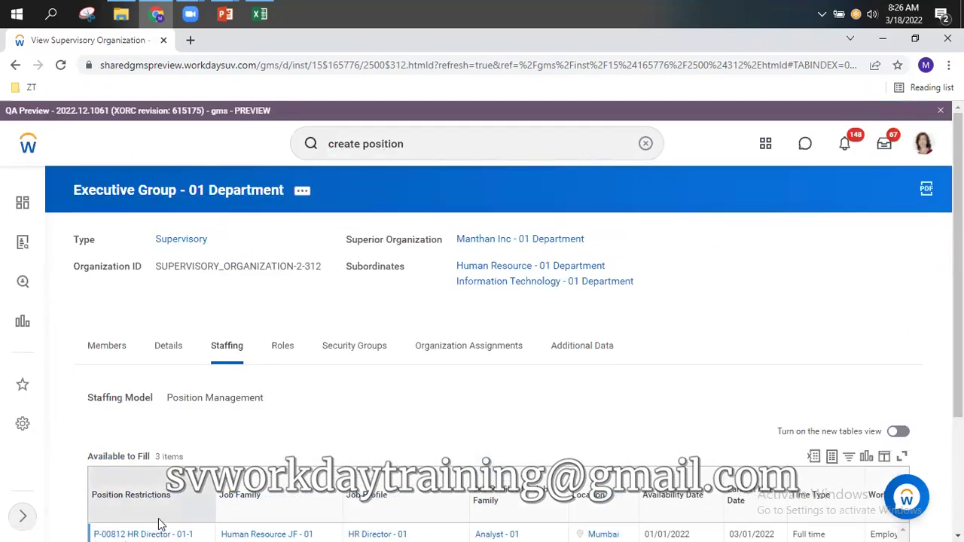
pyautogui.scroll(-1, 161, 525)
pyautogui.scroll(1, 572, 349)
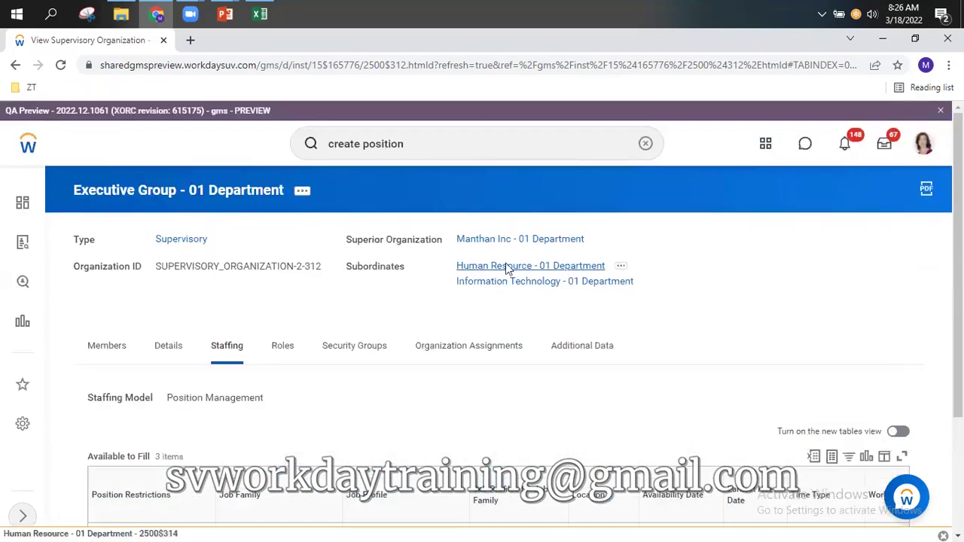
pyautogui.scroll(-2, 171, 383)
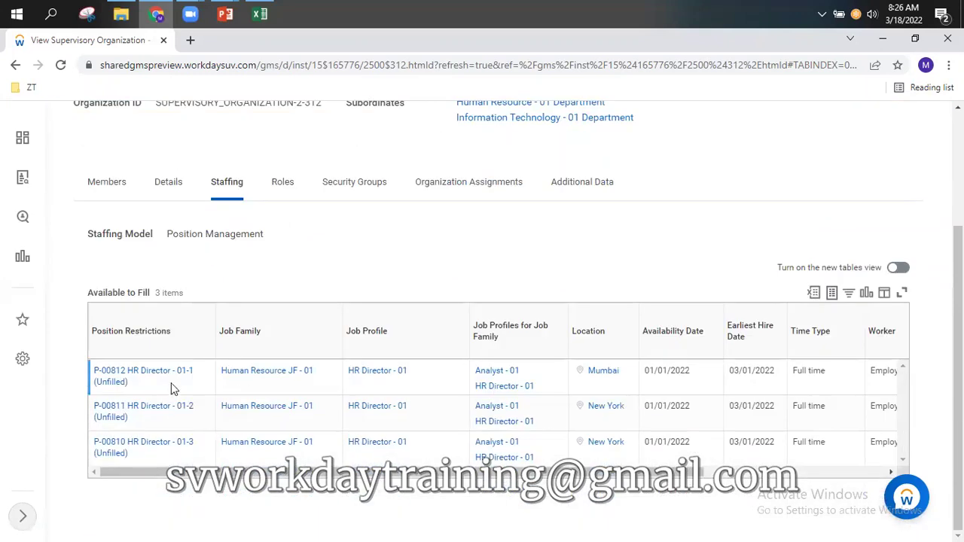
# - Start the Move Workers (By Organization) reorganization task for Executive Group - 01 Department
pyautogui.scroll(2, 491, 396)
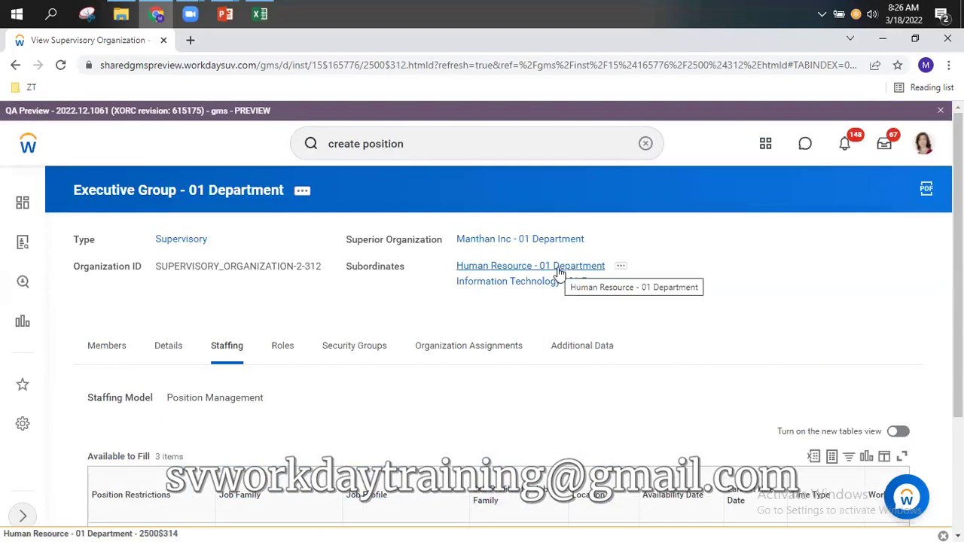
pyautogui.scroll(-2, 527, 281)
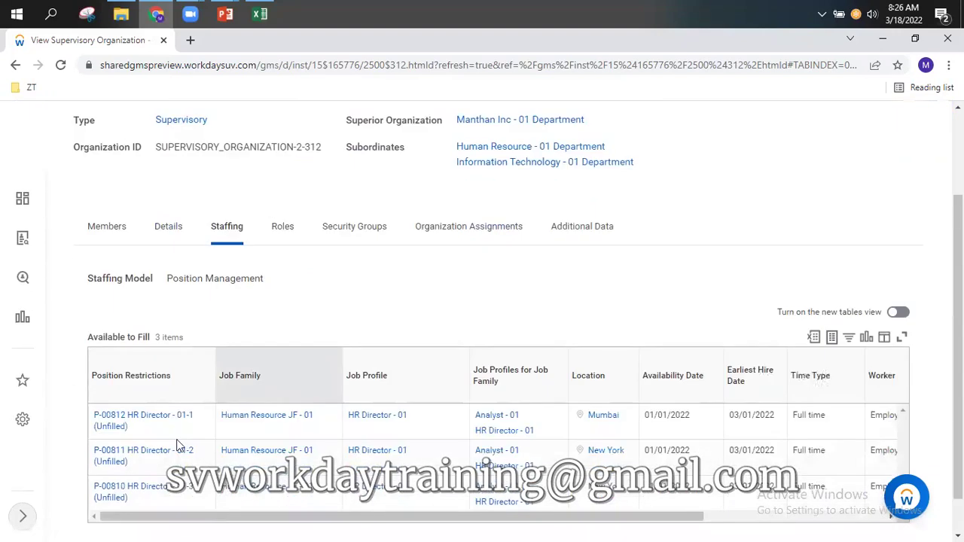
pyautogui.scroll(2, 532, 409)
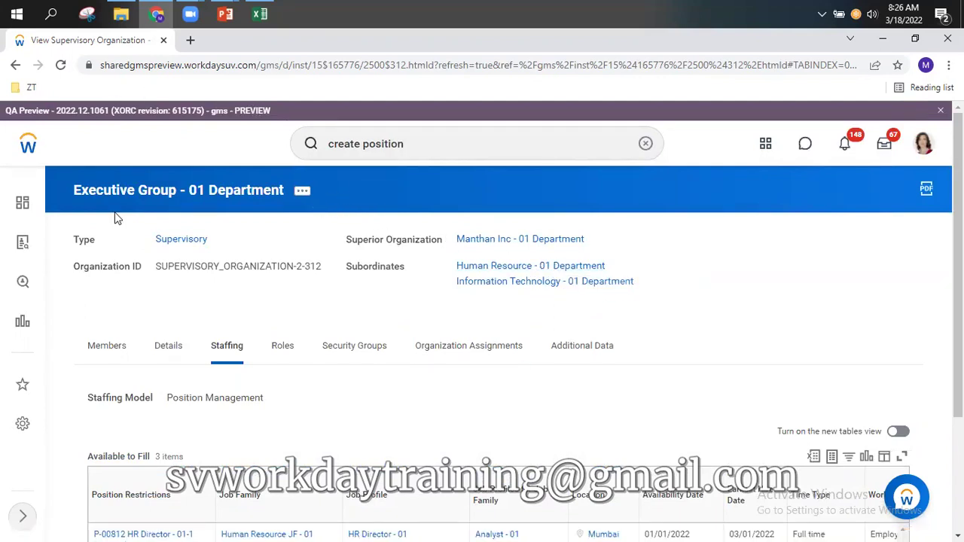
pyautogui.click(302, 191)
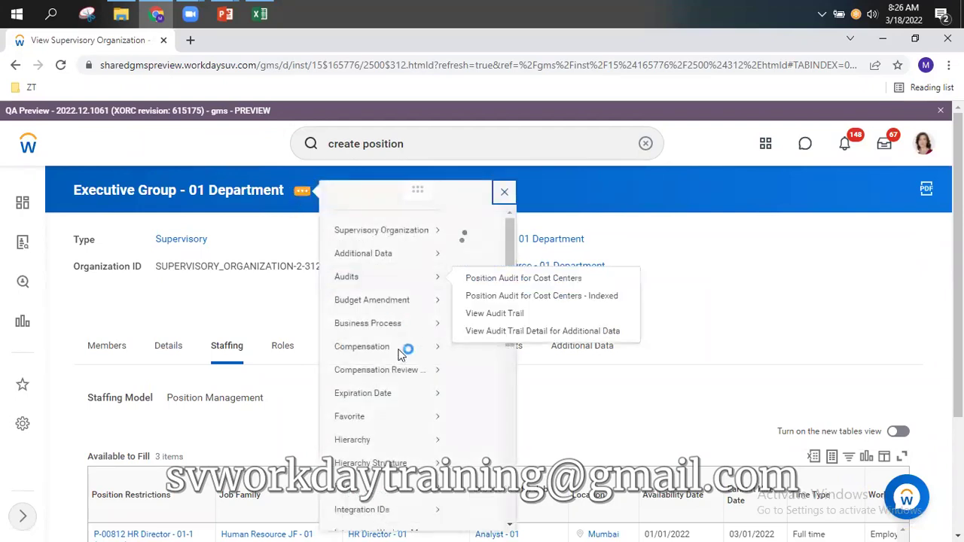
pyautogui.scroll(-5, 399, 380)
pyautogui.moveTo(401, 383)
pyautogui.moveTo(390, 295)
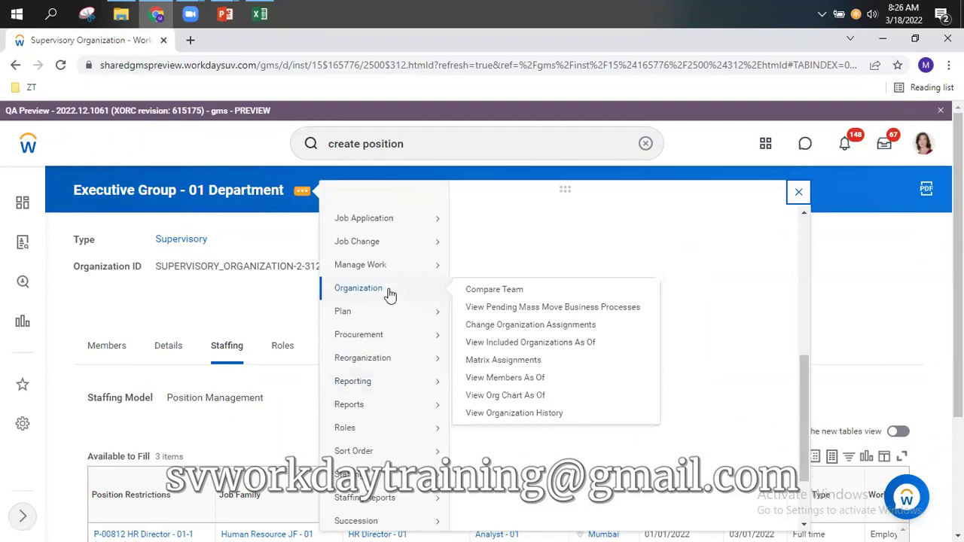
pyautogui.scroll(-3, 394, 437)
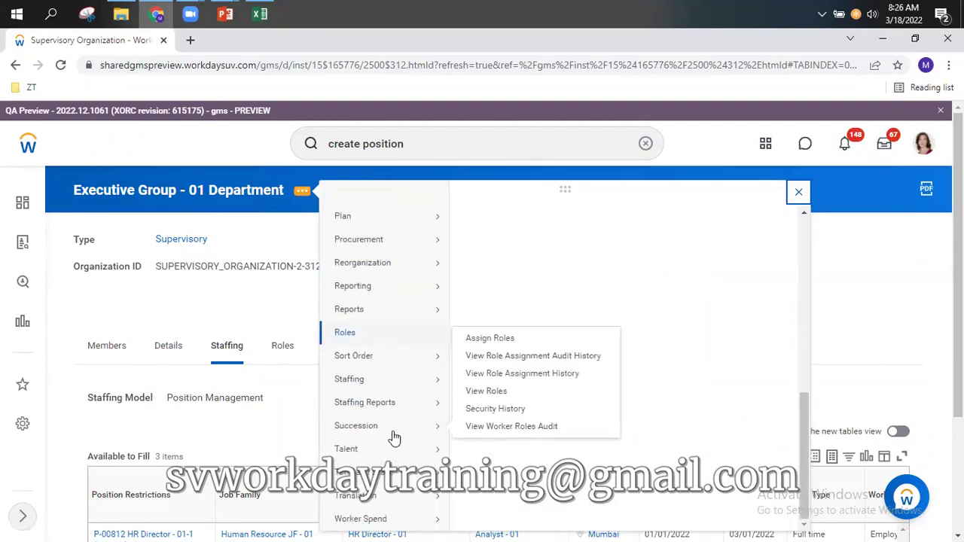
pyautogui.moveTo(371, 387)
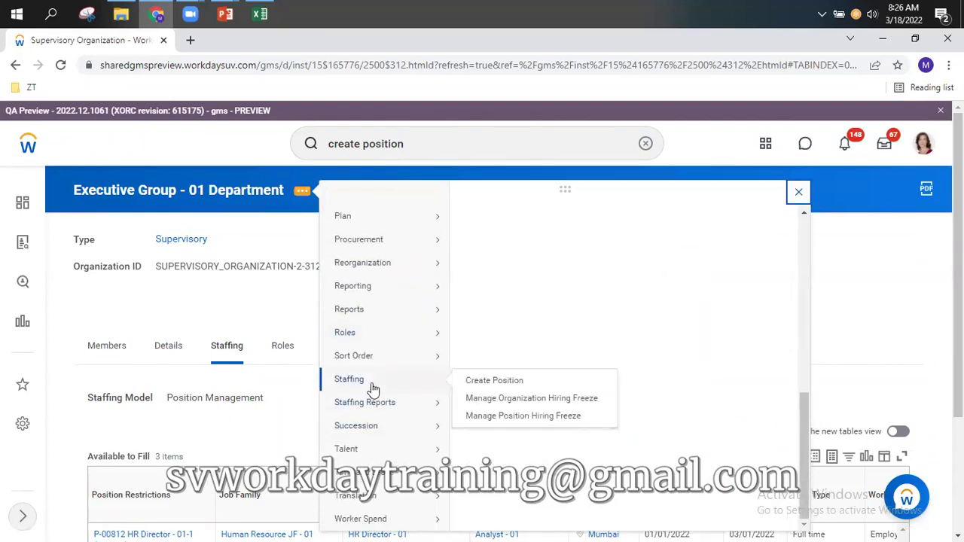
pyautogui.moveTo(377, 406)
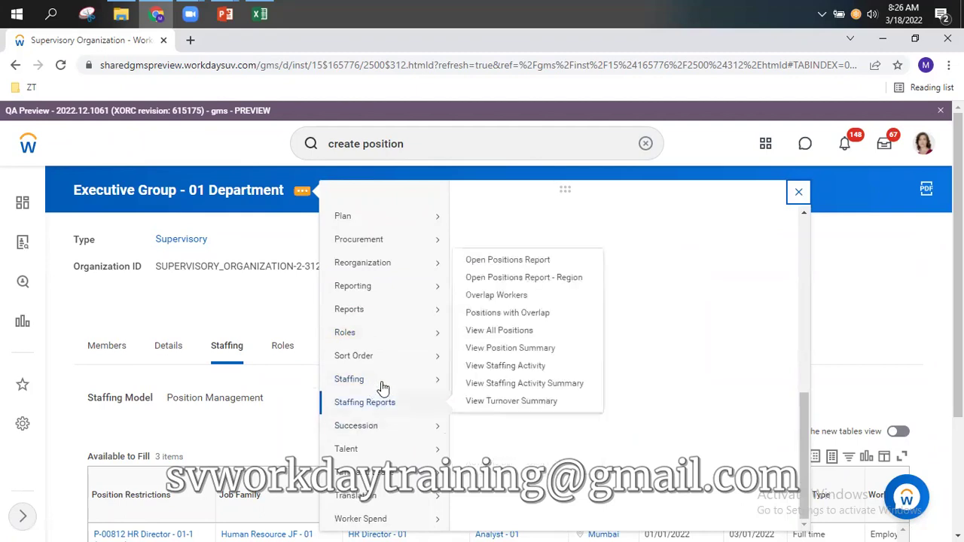
pyautogui.moveTo(390, 273)
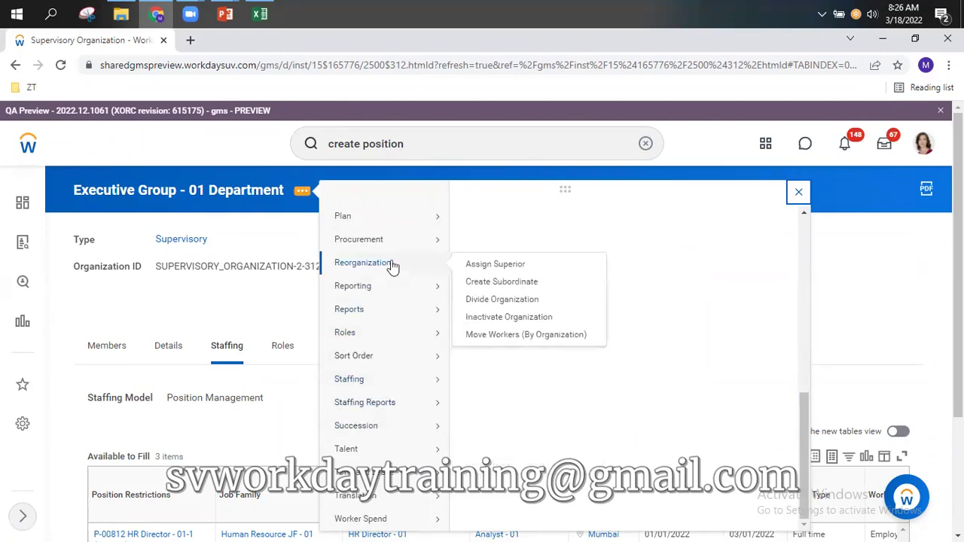
pyautogui.click(507, 335)
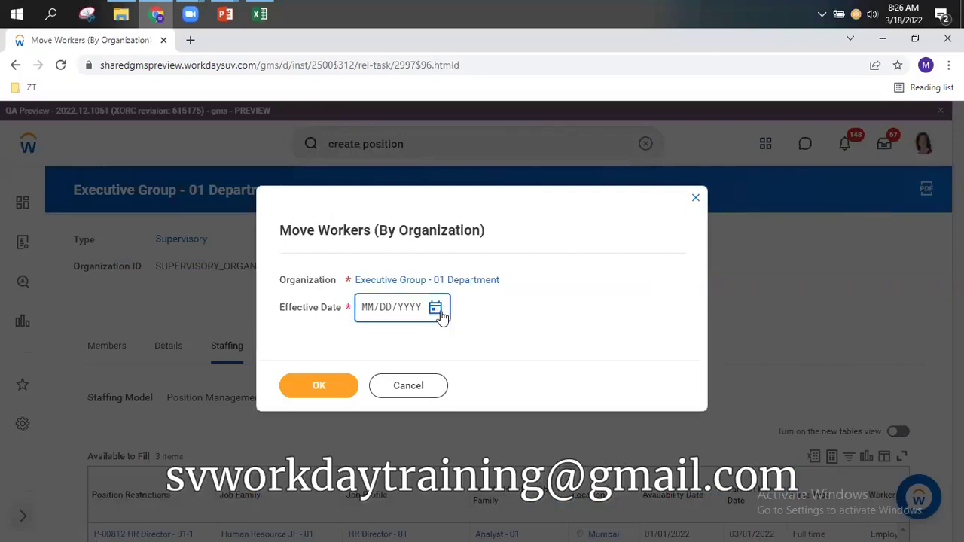
# - Set the effective date of the move to 01/01/2022 and continue to the move details
pyautogui.click(436, 309)
pyautogui.click(478, 311)
pyautogui.click(477, 310)
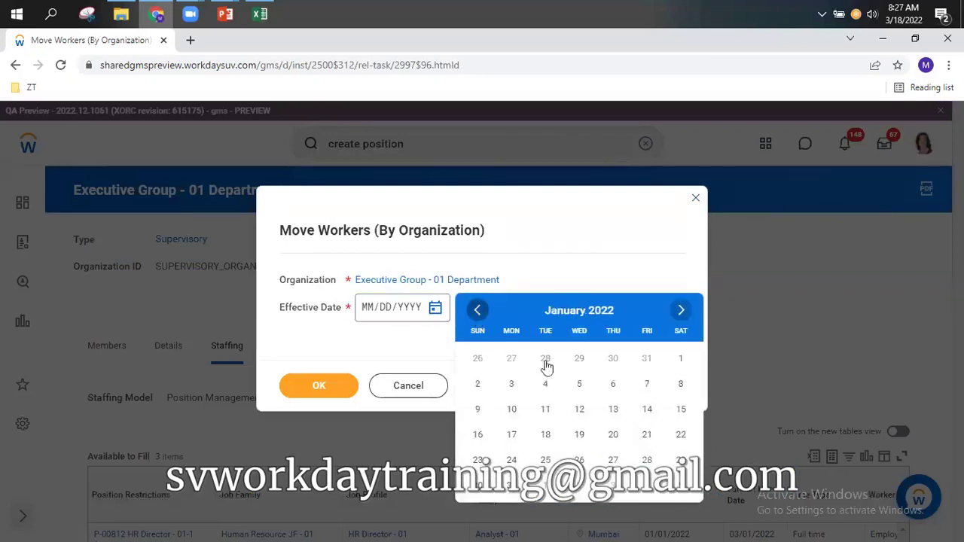
pyautogui.click(680, 357)
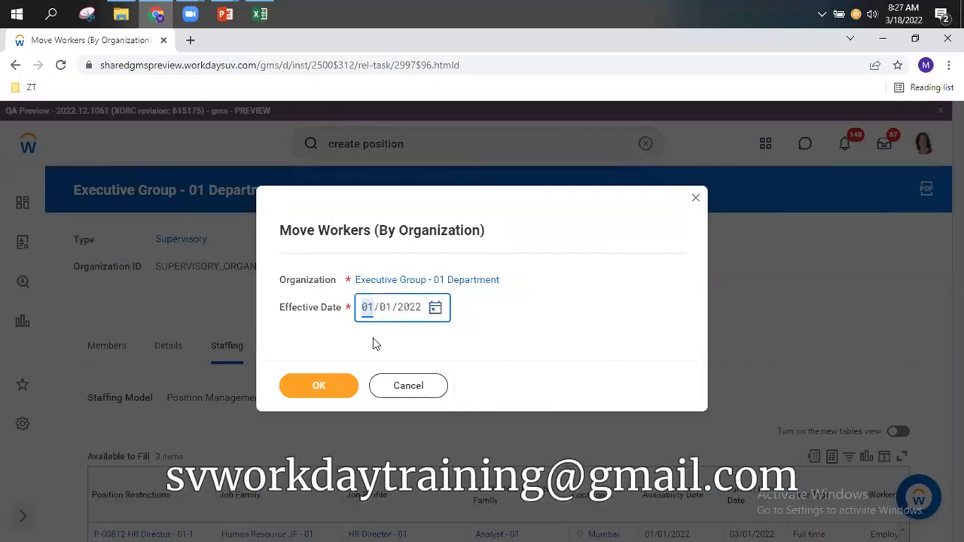
pyautogui.click(319, 386)
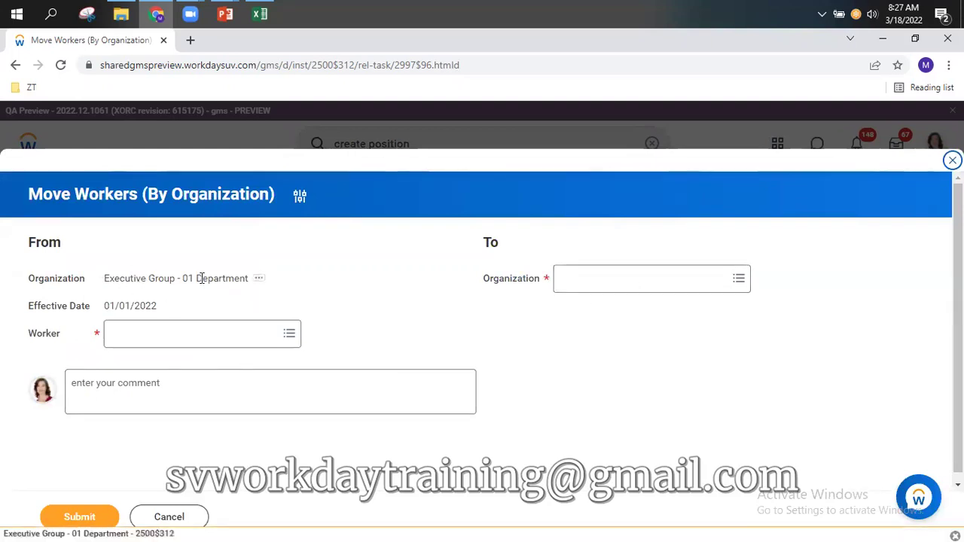
# - Search for and select Human Resource - 01 Department as the organization to move to
pyautogui.click(623, 280)
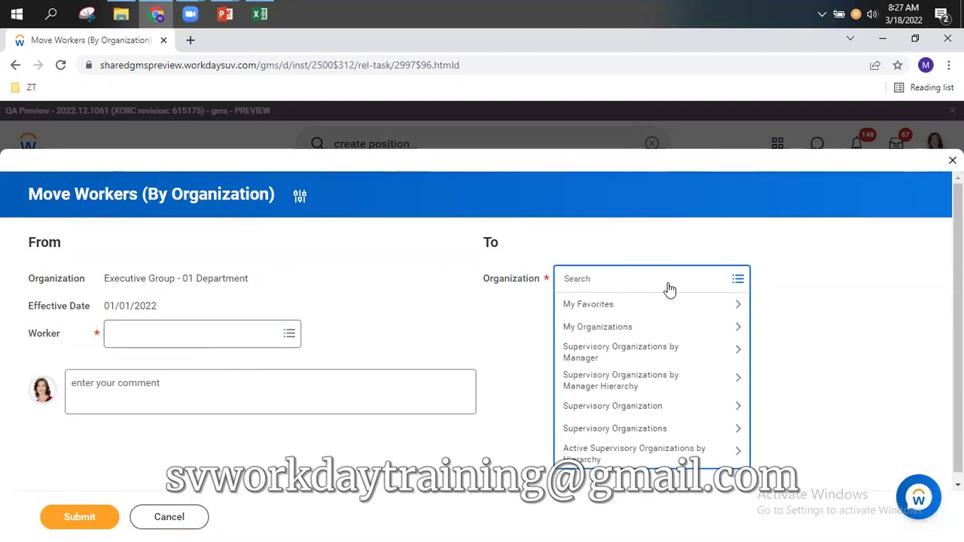
pyautogui.write('hum 02')
pyautogui.press('Return')
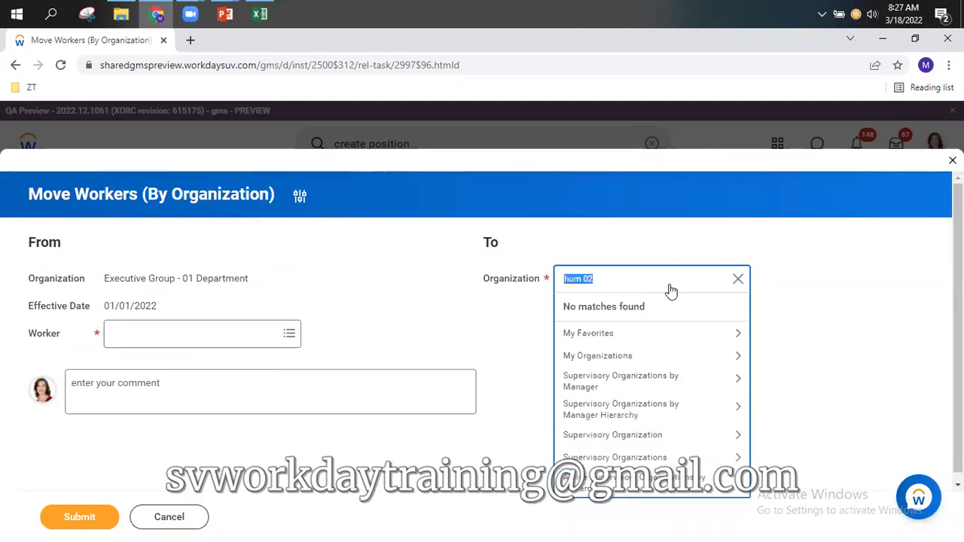
pyautogui.press('End')
pyautogui.press('BackSpace')
pyautogui.write('1')
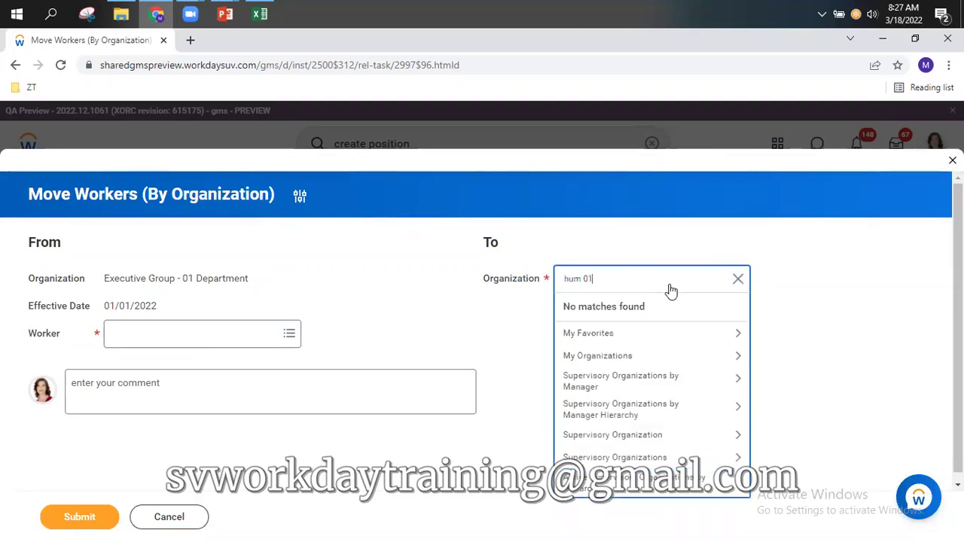
pyautogui.press('Return')
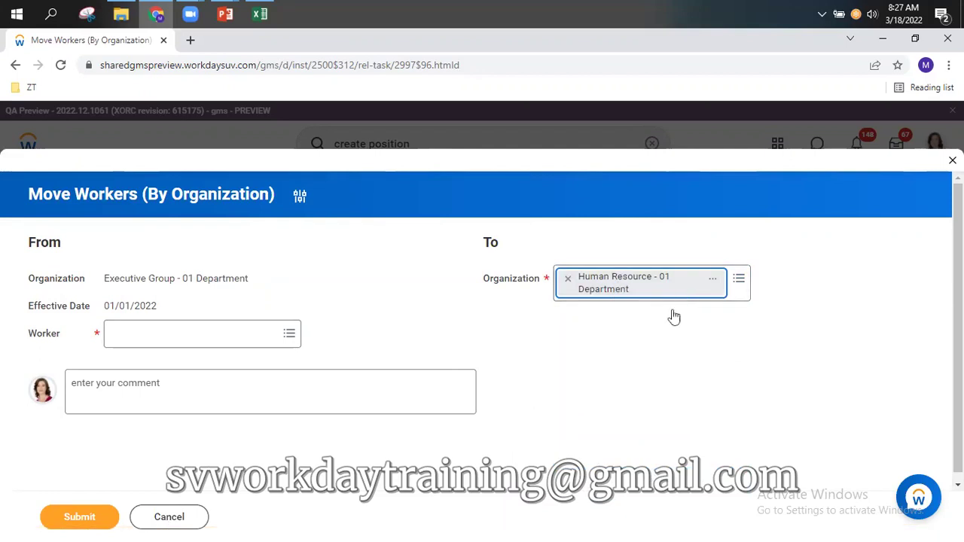
# - Select the unfilled positions HR Director - 01-2 and HR Director - 01-3 as the workers to move, and submit the move
pyautogui.click(222, 343)
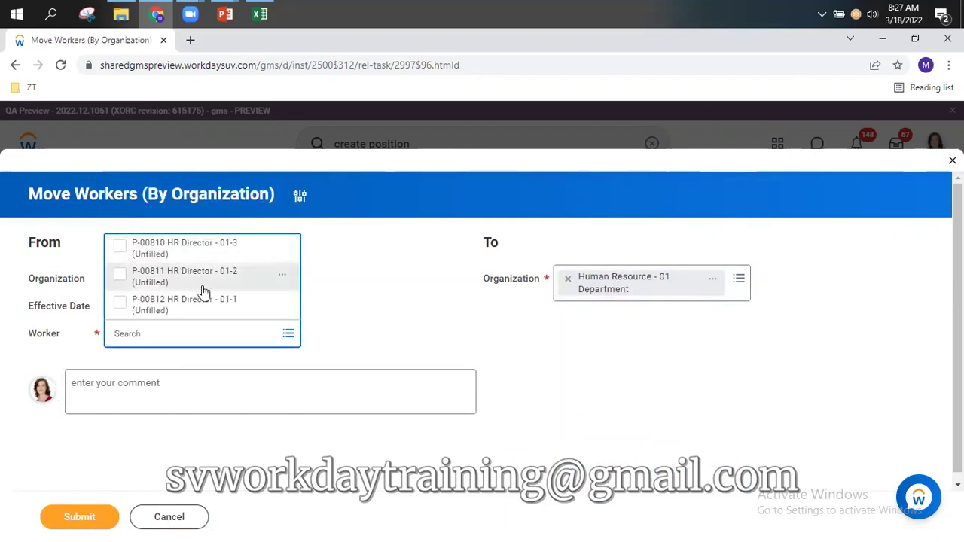
pyautogui.click(120, 277)
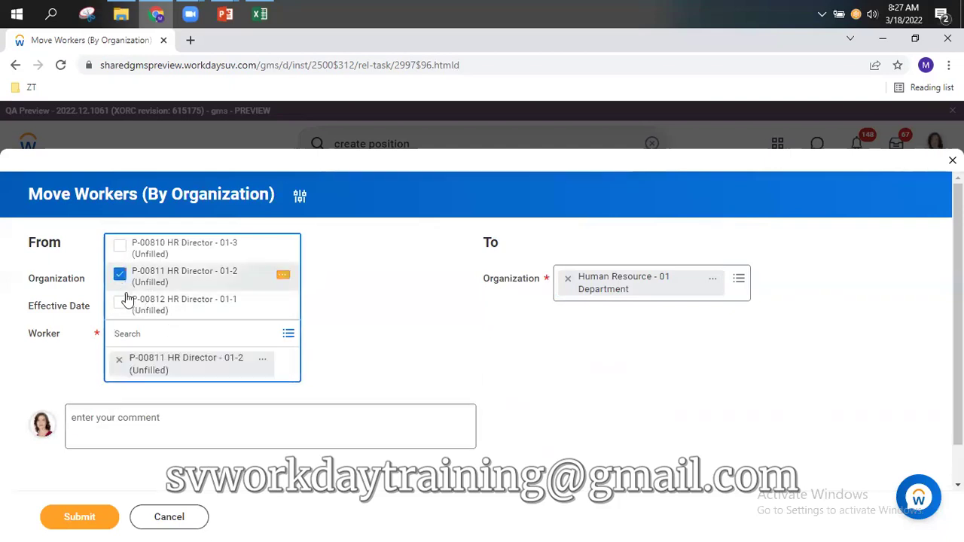
pyautogui.click(121, 247)
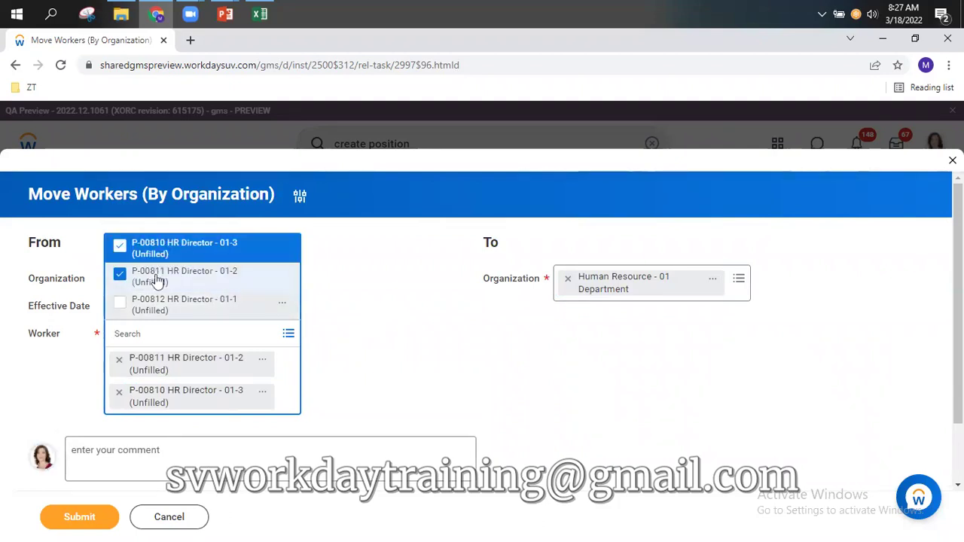
pyautogui.click(411, 309)
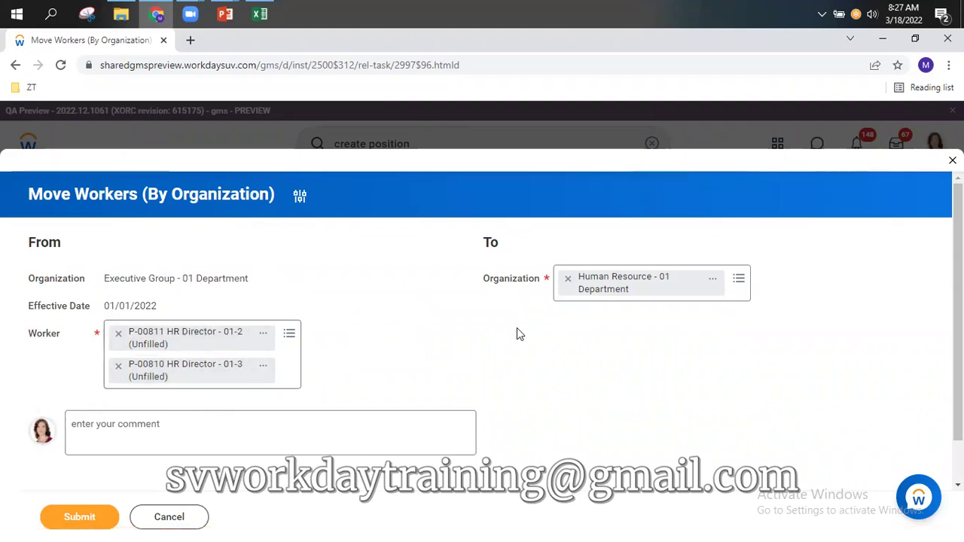
pyautogui.click(95, 520)
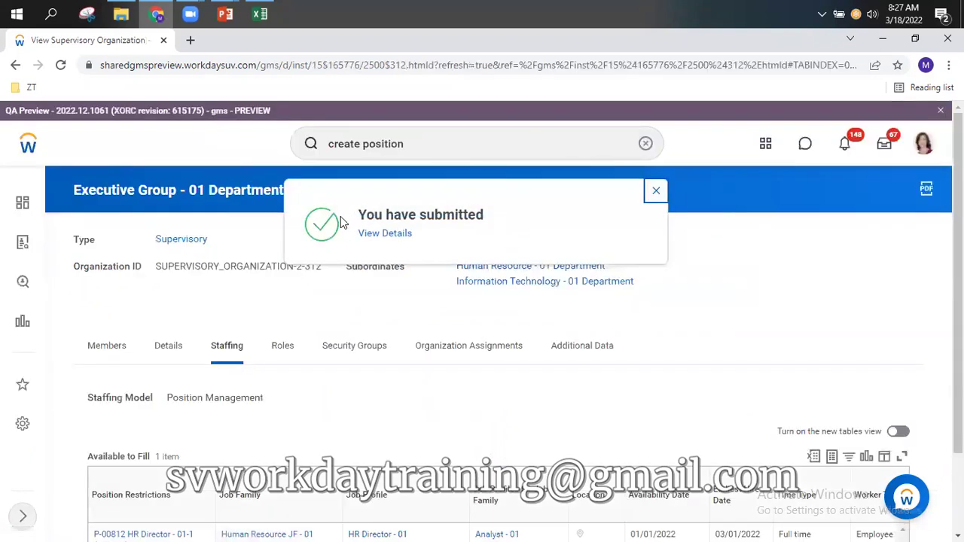
pyautogui.click(656, 190)
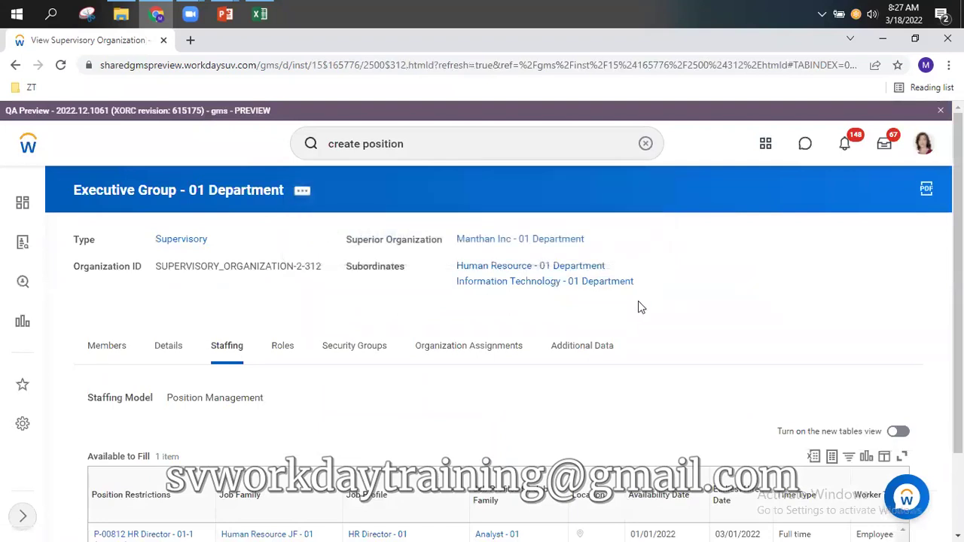
# - Check which positions remain in the Available to Fill list of Executive Group - 01 Department
pyautogui.scroll(-1, 636, 301)
pyautogui.scroll(-1, 631, 311)
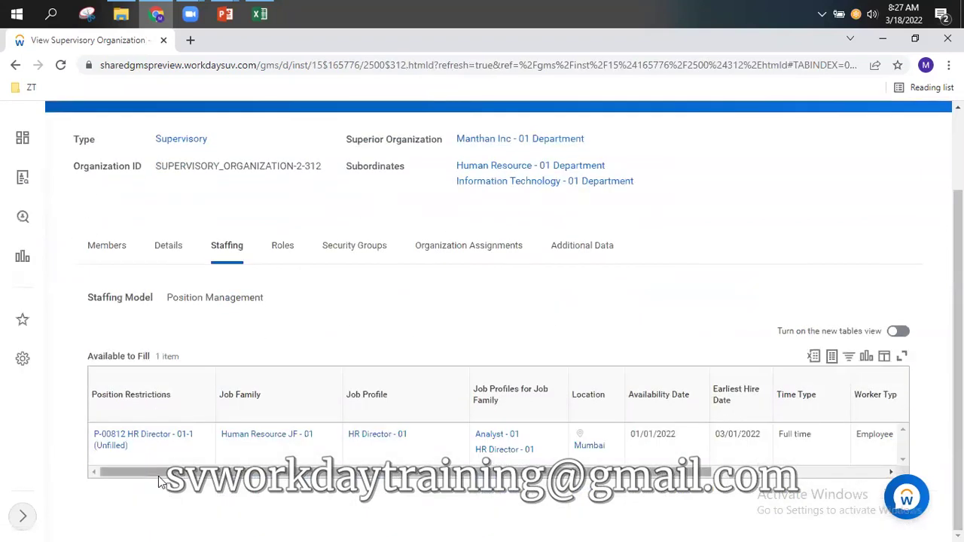
pyautogui.scroll(2, 167, 407)
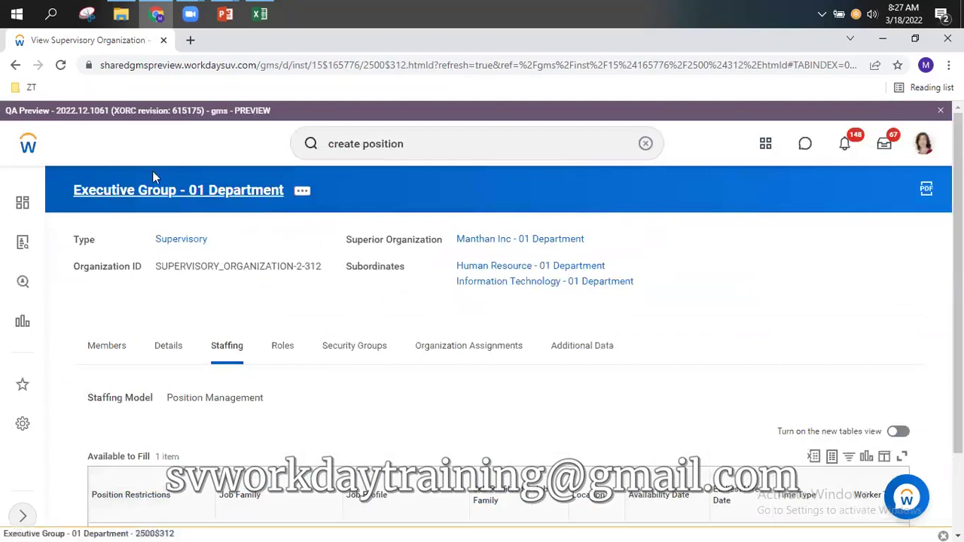
pyautogui.scroll(-2, 135, 519)
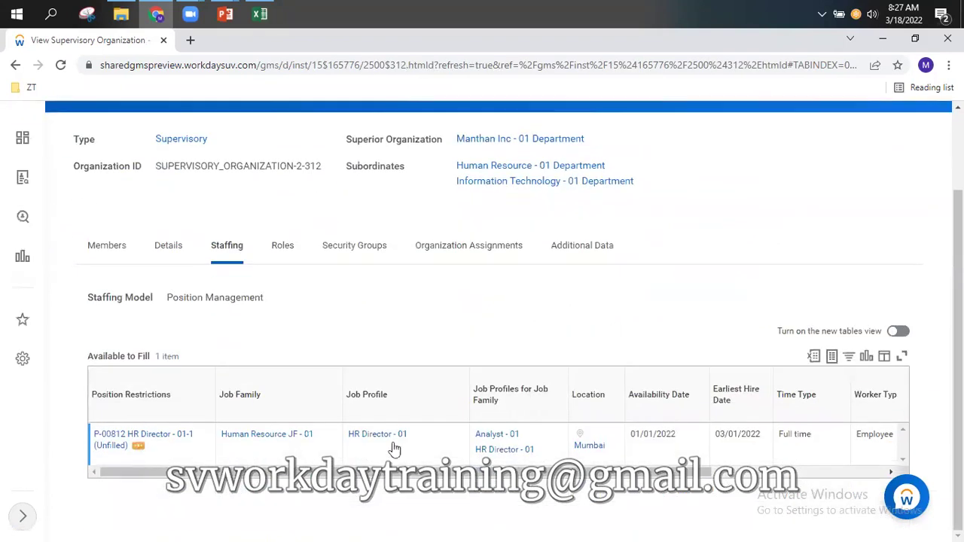
pyautogui.moveTo(430, 439)
pyautogui.scroll(2, 429, 439)
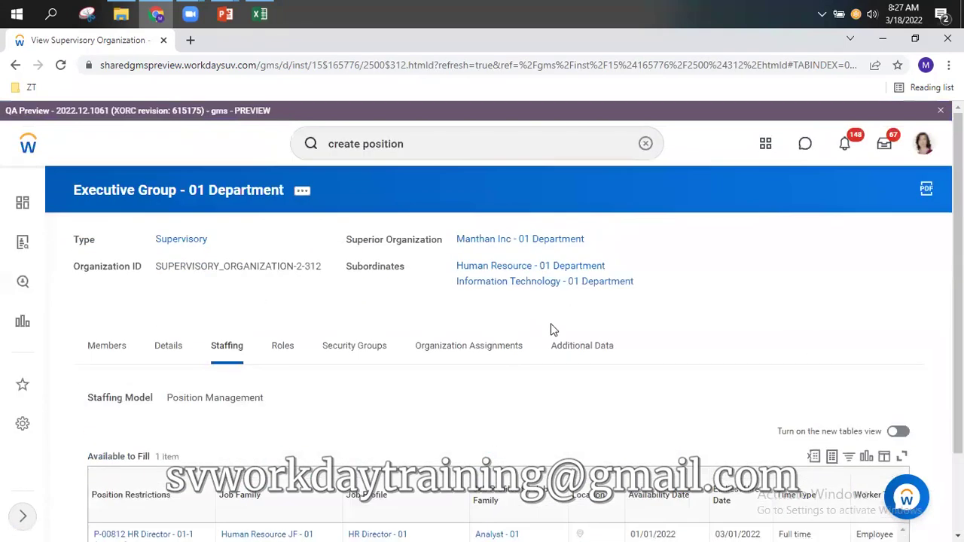
# - Review the Available to Fill positions of Human Resource - 01 Department and view the actions offered for HR Director - 01-3
pyautogui.click(527, 269)
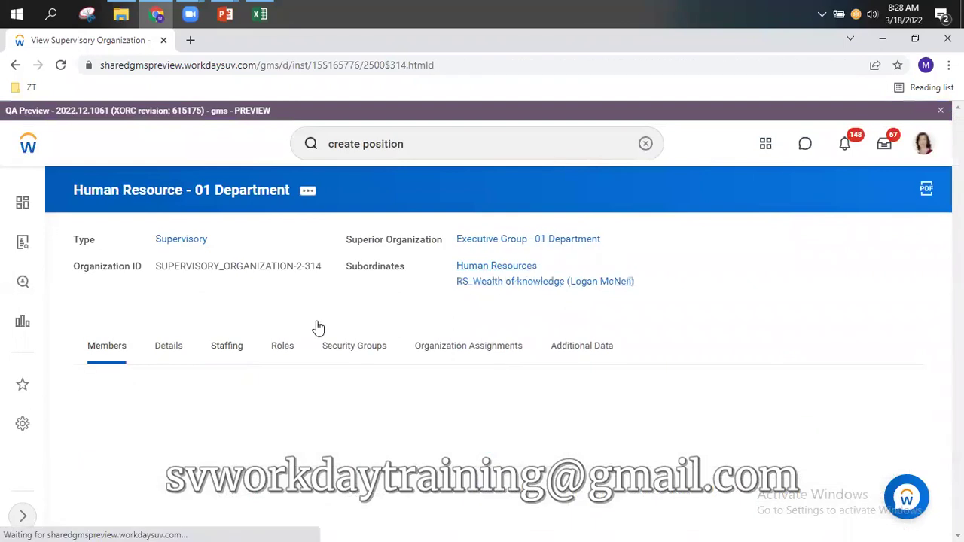
pyautogui.click(230, 351)
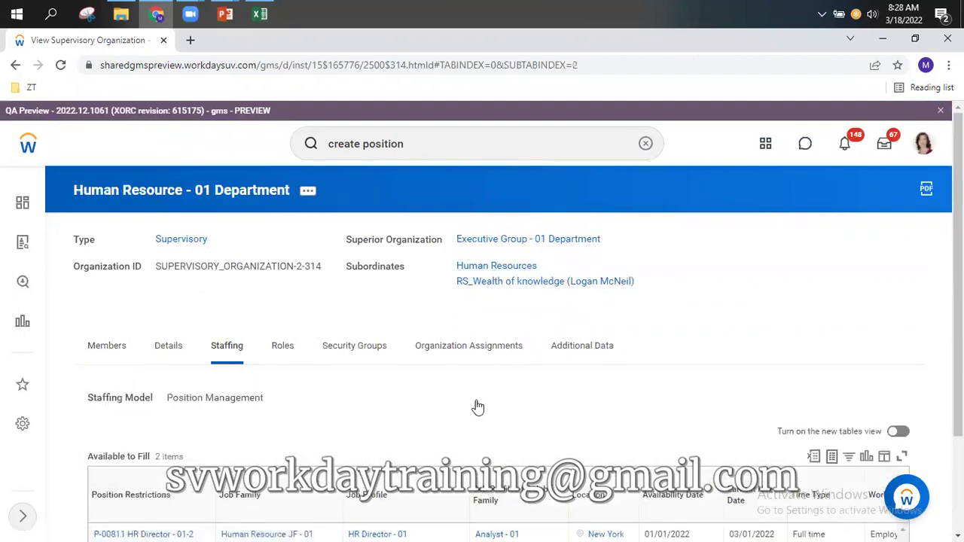
pyautogui.scroll(-2, 477, 407)
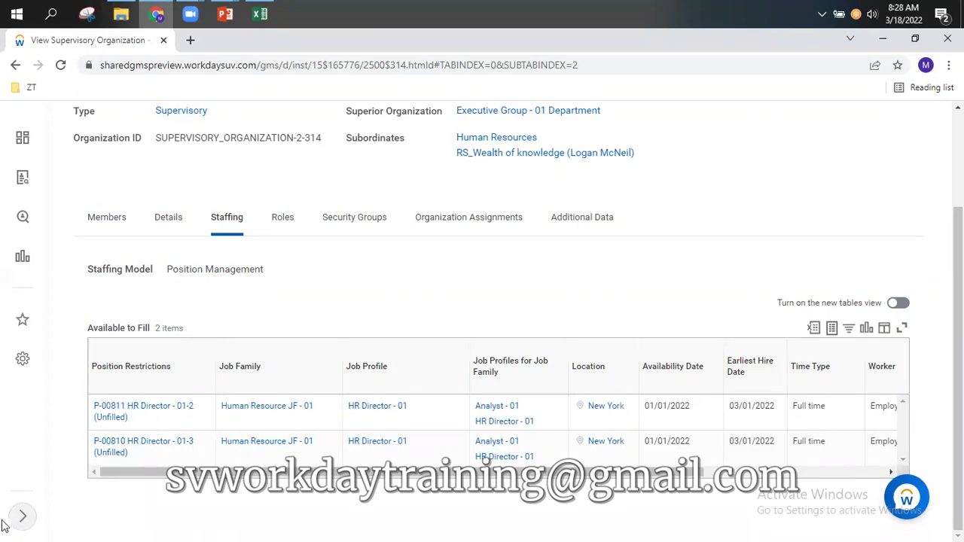
pyautogui.click(147, 455)
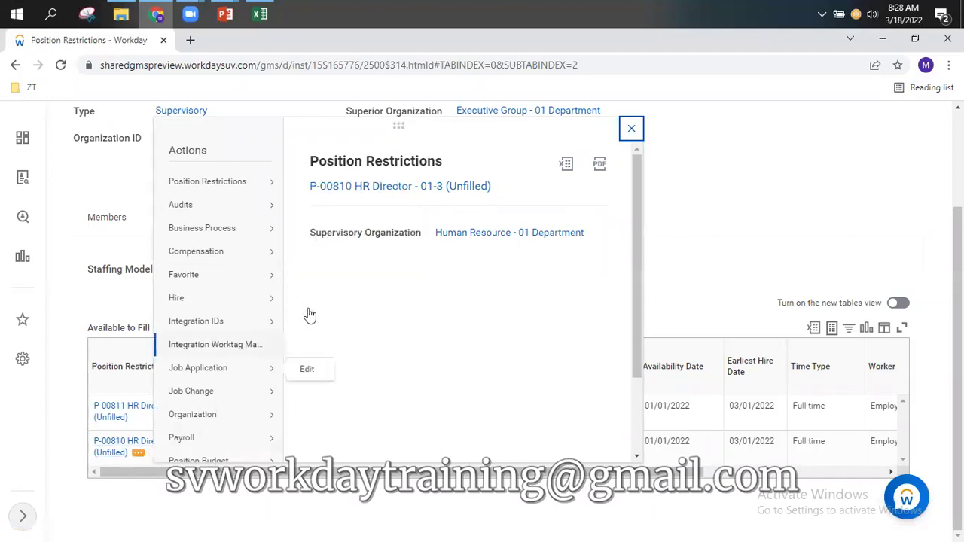
pyautogui.moveTo(323, 237)
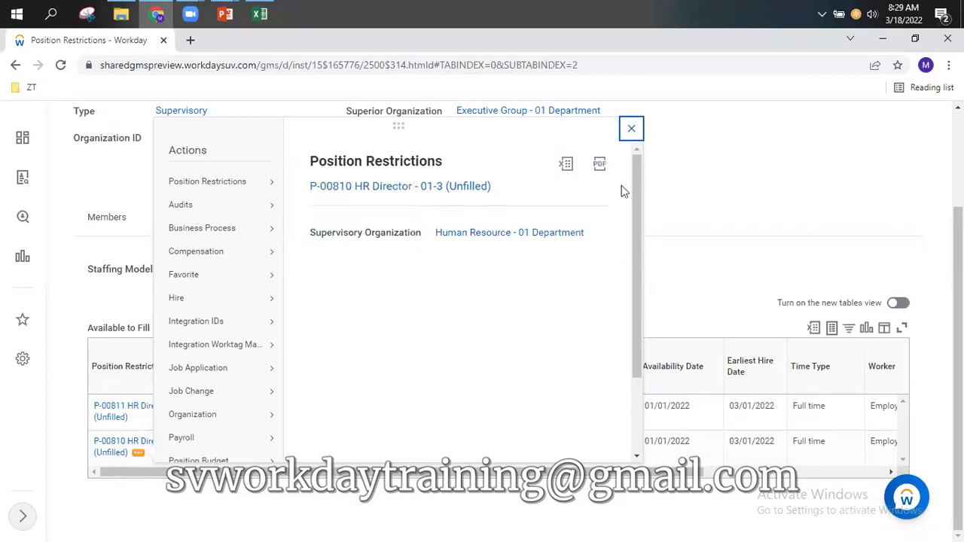
pyautogui.click(633, 131)
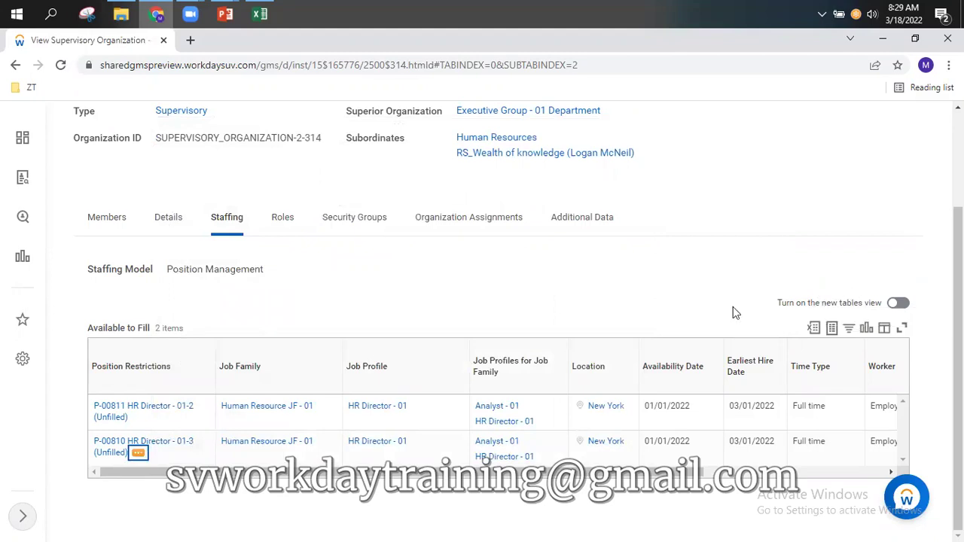
# - Navigate through the organization hierarchy to Business Application - 01 Department and check its staffing model
pyautogui.scroll(3, 707, 335)
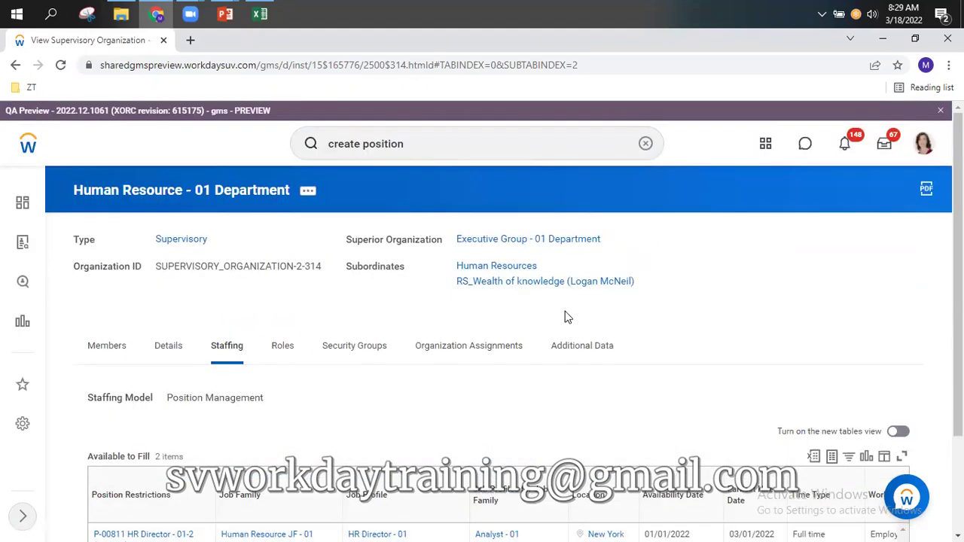
pyautogui.click(561, 239)
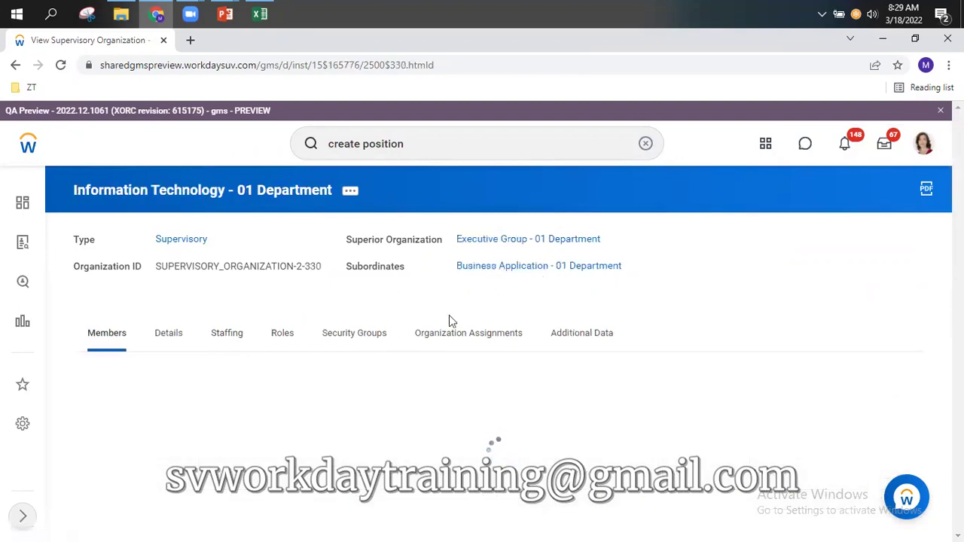
pyautogui.click(599, 286)
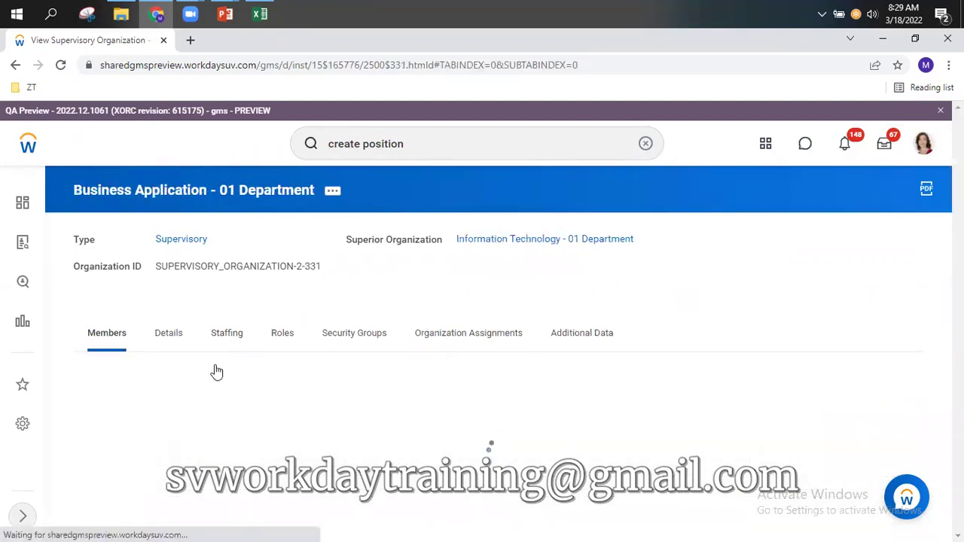
pyautogui.click(226, 333)
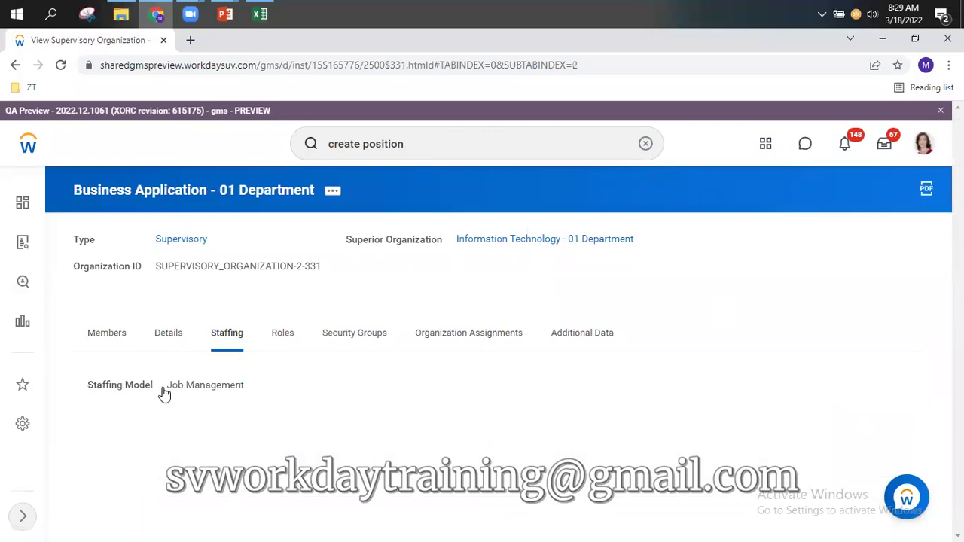
pyautogui.moveTo(167, 385); pyautogui.dragTo(275, 386)
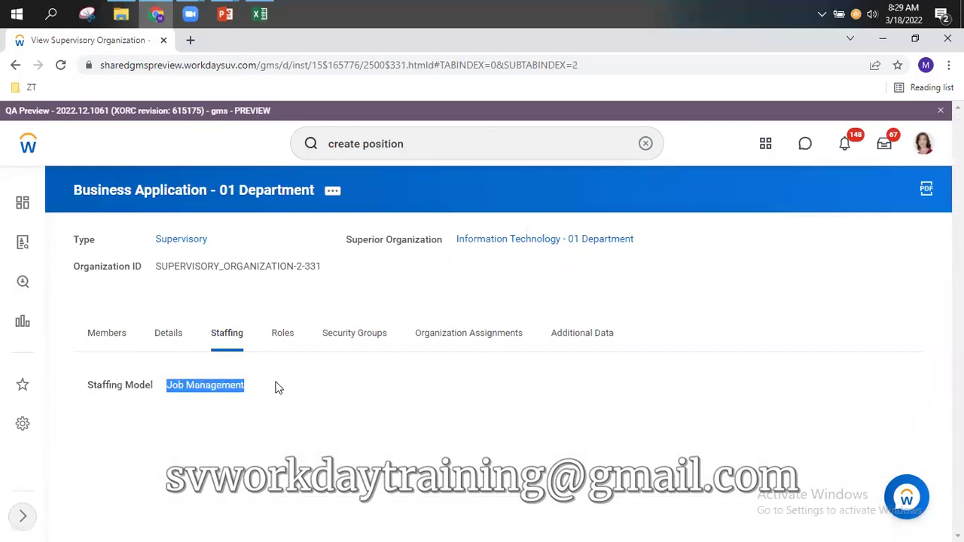
# - Review the staffing actions offered for Business Application - 01 Department and dismiss them
pyautogui.click(332, 190)
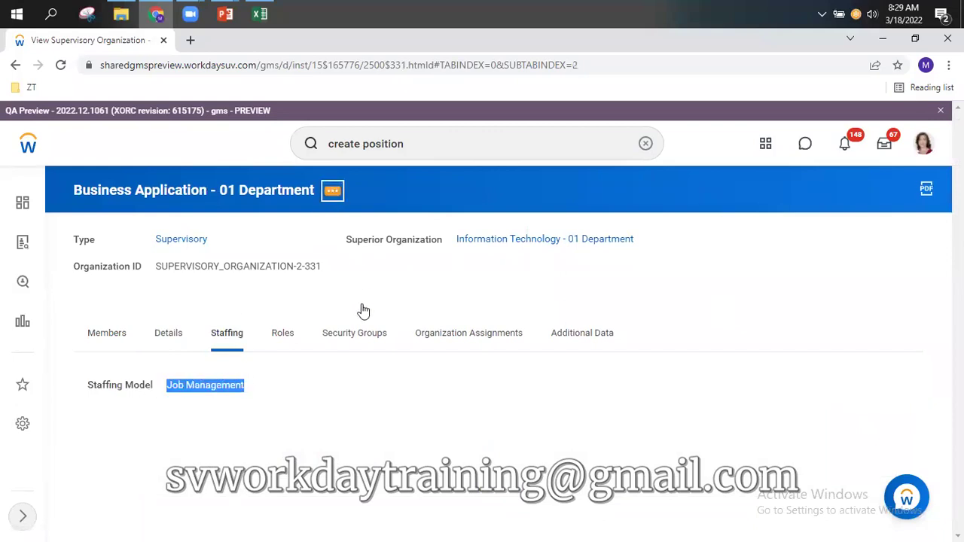
pyautogui.moveTo(363, 312)
pyautogui.scroll(-5, 384, 406)
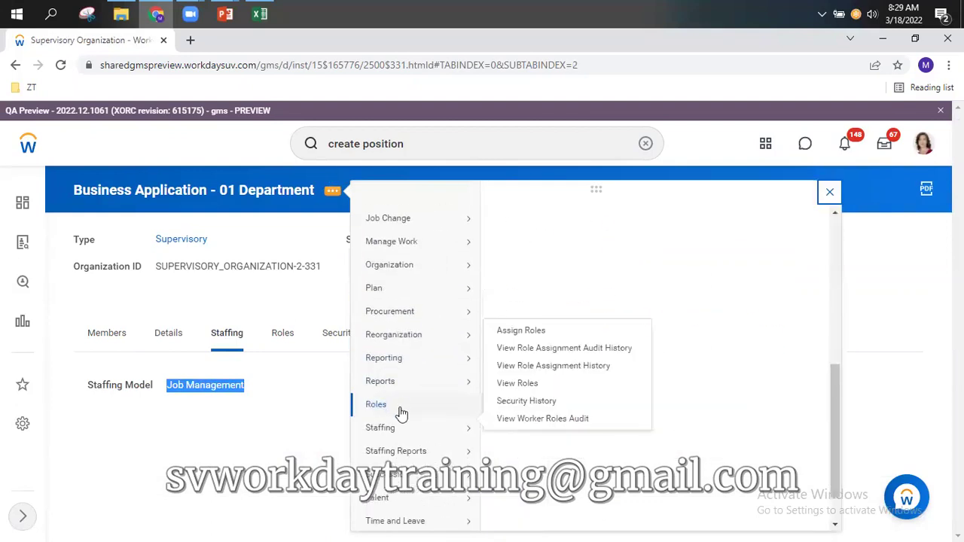
pyautogui.moveTo(383, 426)
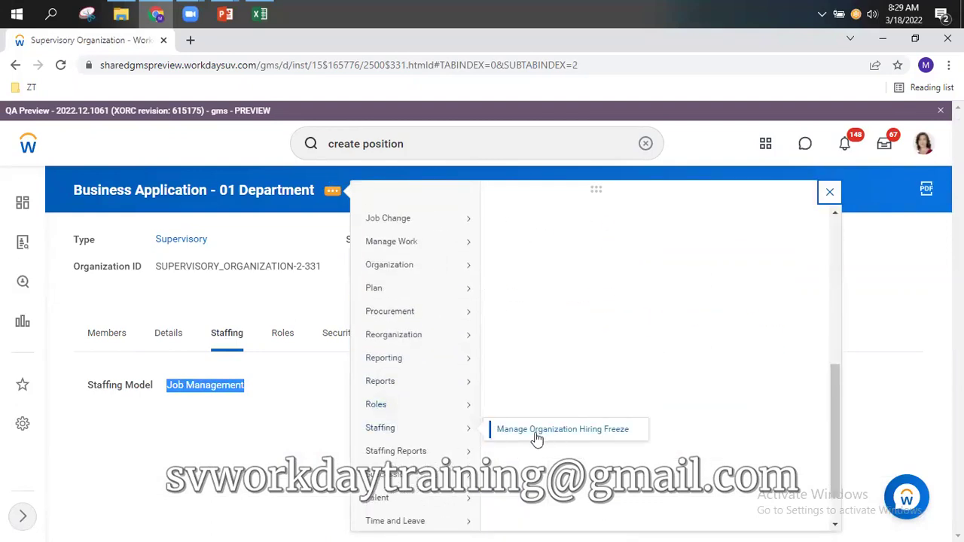
pyautogui.click(229, 468)
pyautogui.click(228, 465)
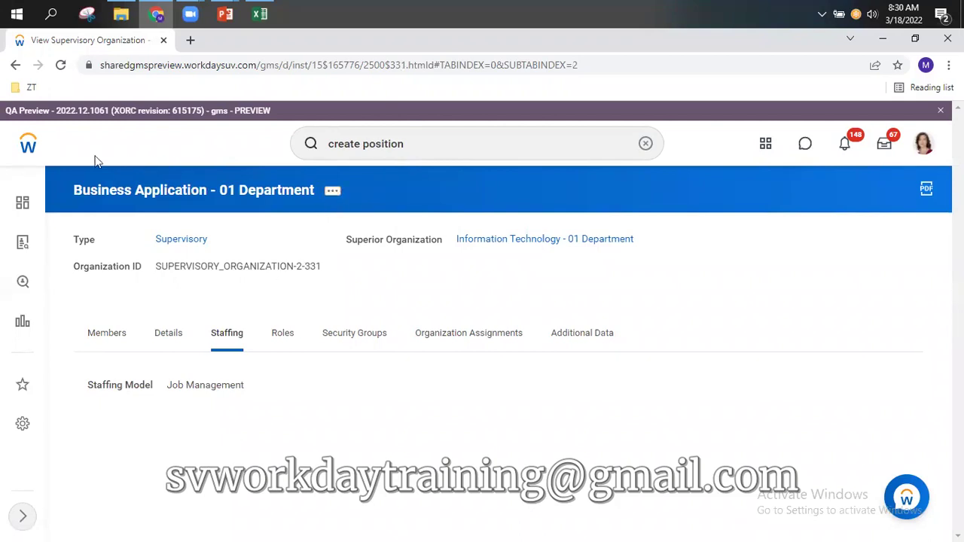
# - Navigate up to Executive Group - 01 Department and start a create, copy, or link business process definition for its superior, Manthan Inc - 01 Department
pyautogui.click(464, 240)
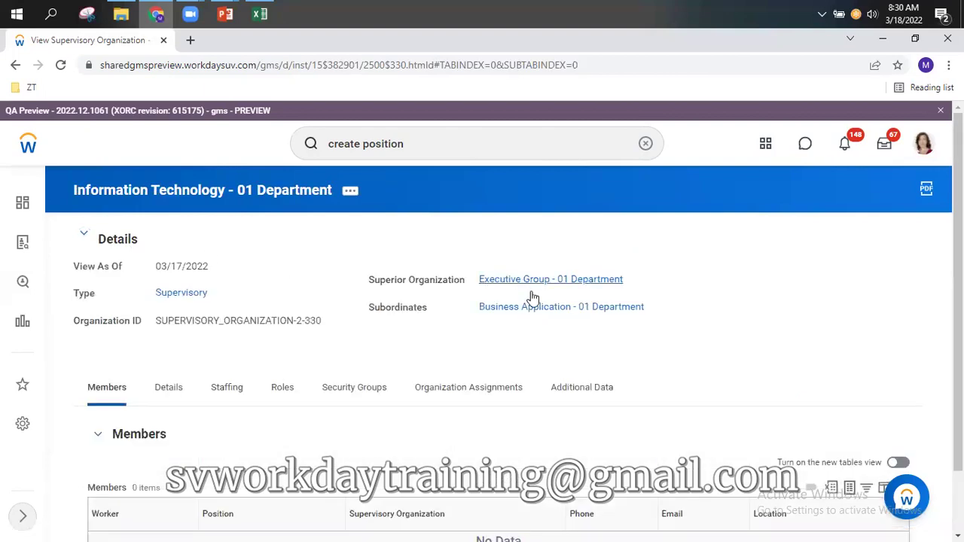
pyautogui.click(527, 284)
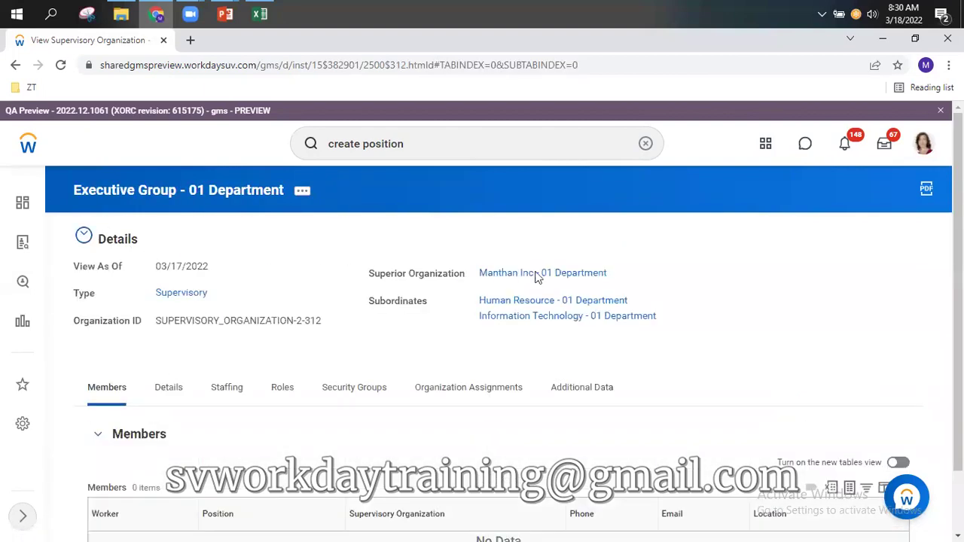
pyautogui.moveTo(622, 275)
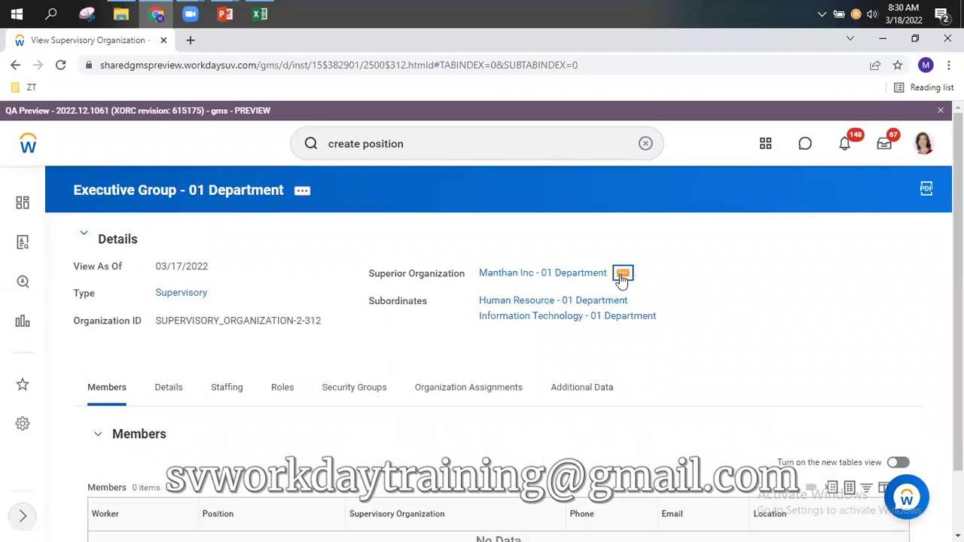
pyautogui.click(621, 276)
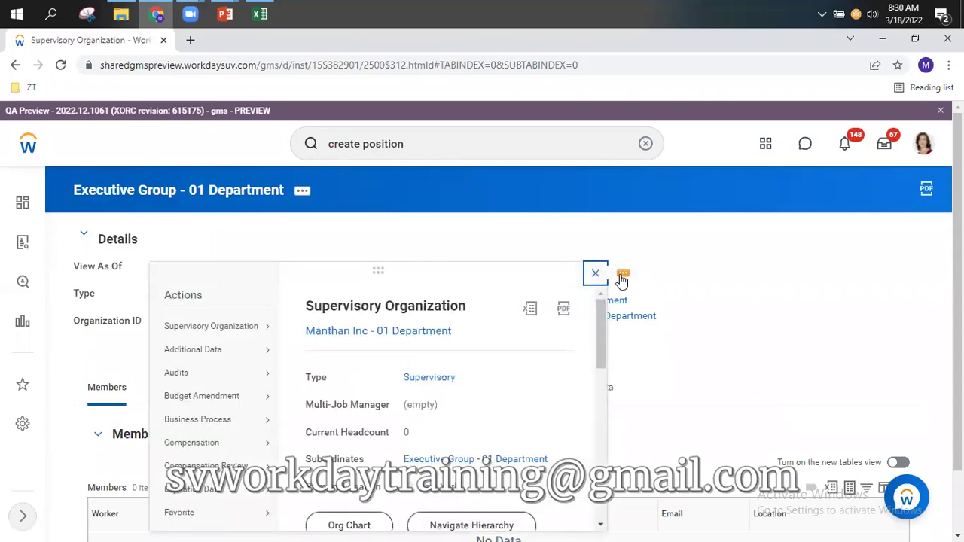
pyautogui.scroll(-6, 223, 431)
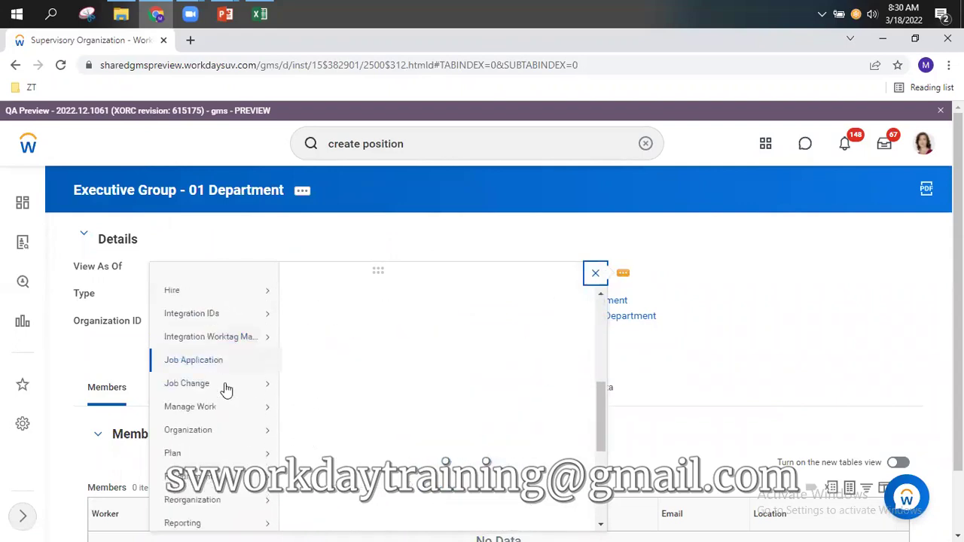
pyautogui.scroll(-2, 208, 431)
pyautogui.scroll(5, 209, 415)
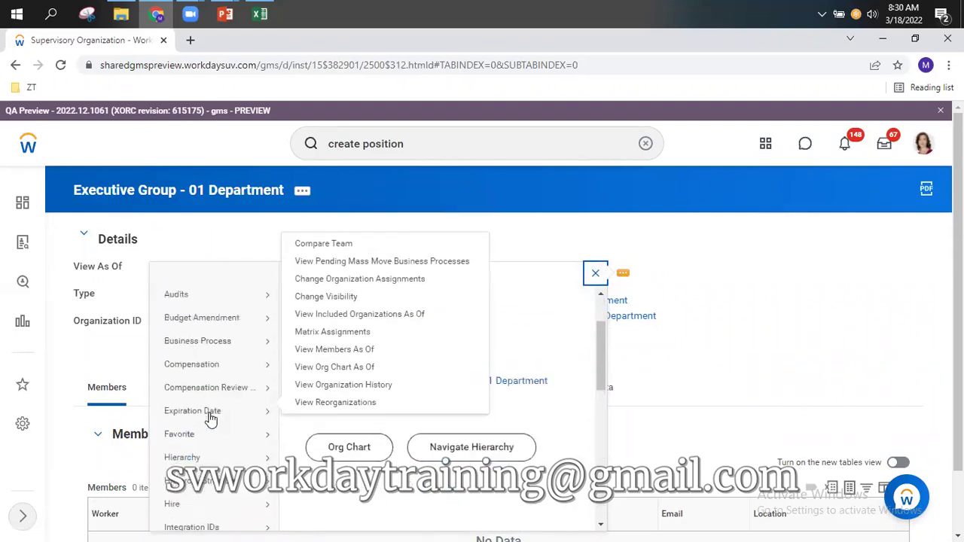
pyautogui.moveTo(271, 387)
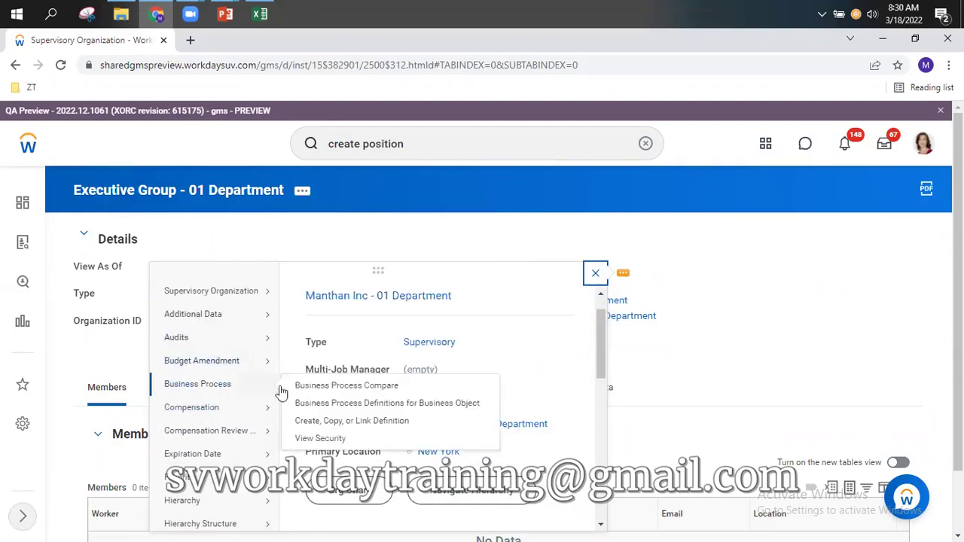
pyautogui.click(352, 422)
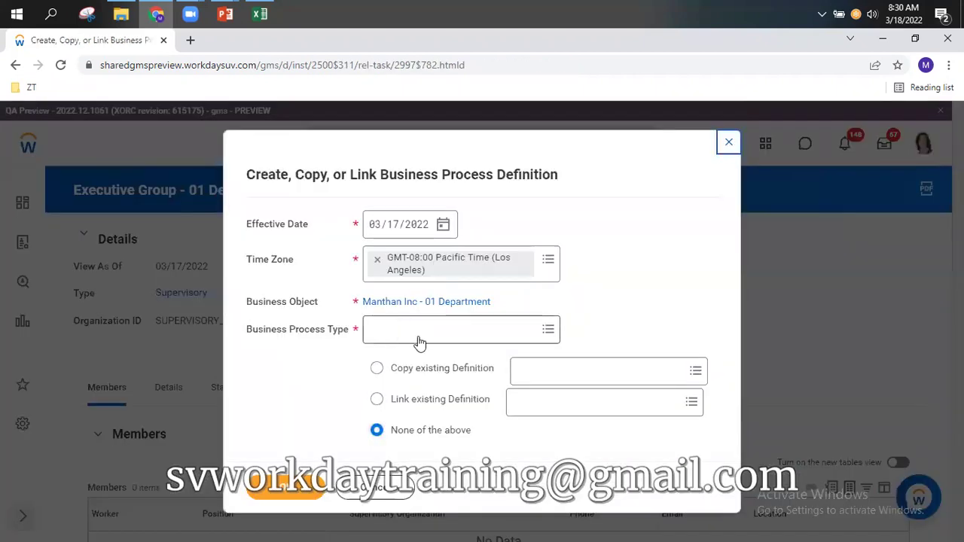
# - Search for "hiring restriction" and select Hiring Restrictions as the business process type
pyautogui.click(420, 341)
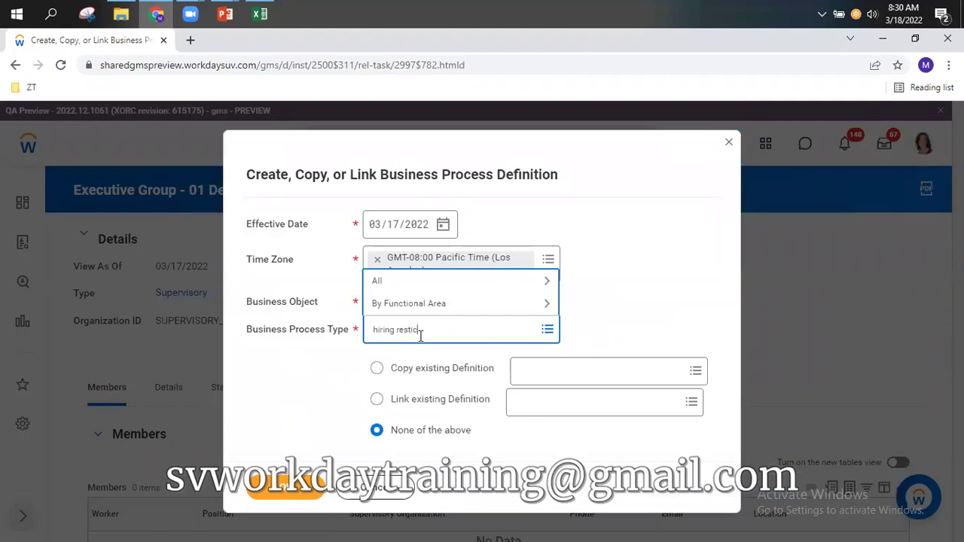
pyautogui.write('hiring restiction')
pyautogui.press('Return')
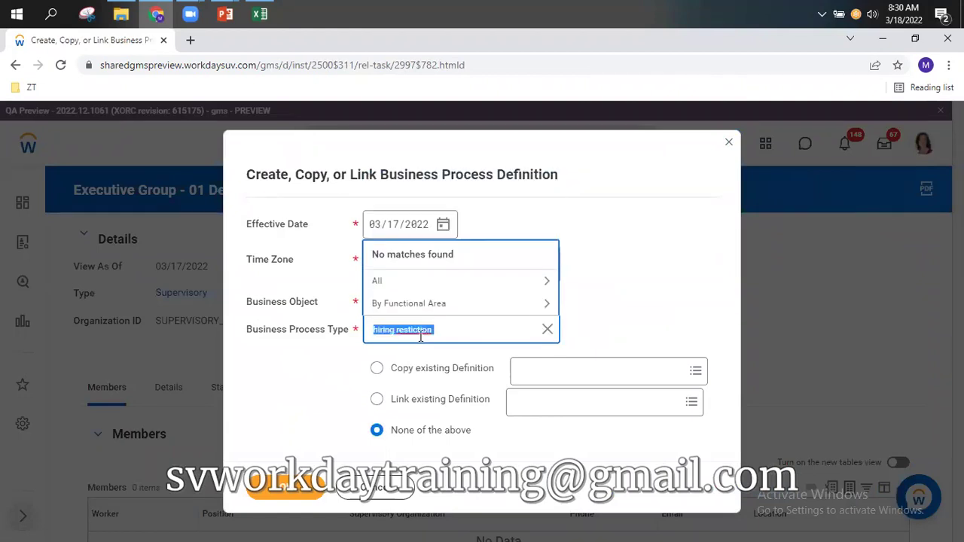
pyautogui.click(425, 335)
pyautogui.doubleClick(411, 330)
pyautogui.rightClick(421, 331)
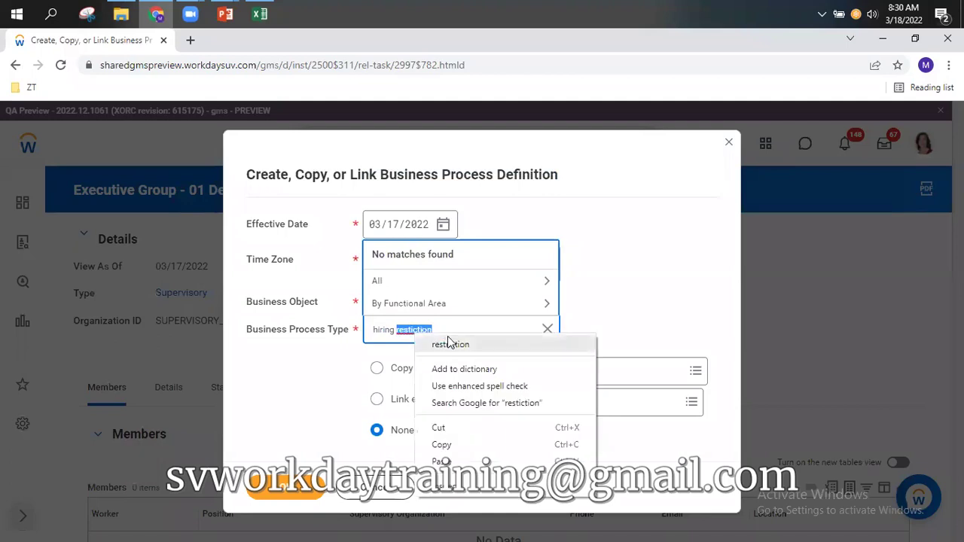
pyautogui.click(452, 344)
pyautogui.press('Return')
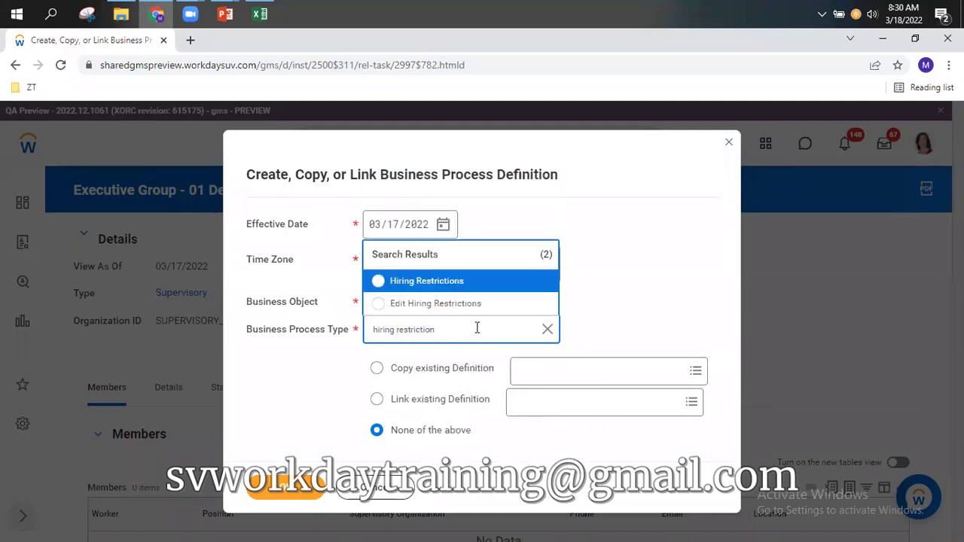
pyautogui.click(380, 283)
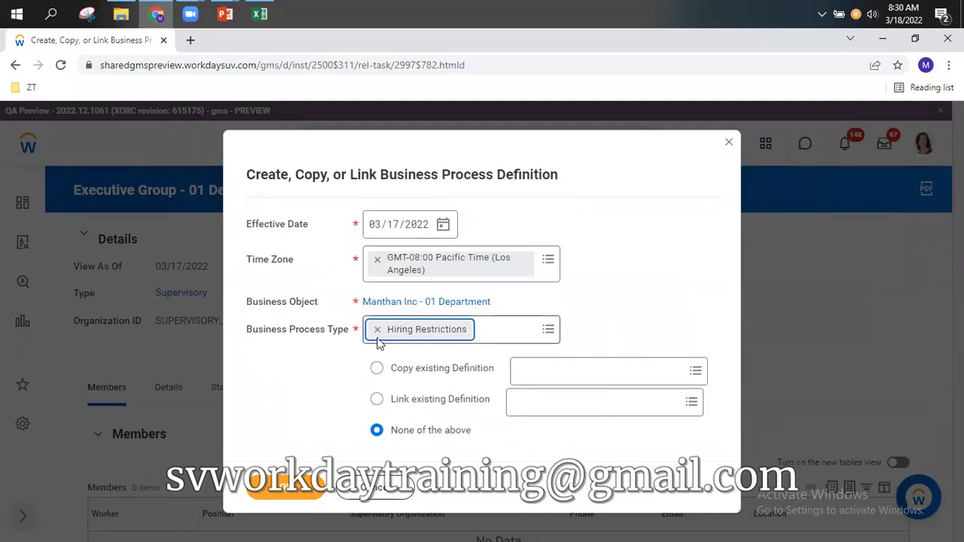
# - Create the Hiring Restrictions business process for Manthan Inc - 01 Department, keeping the default settings, and close its summary
pyautogui.click(289, 490)
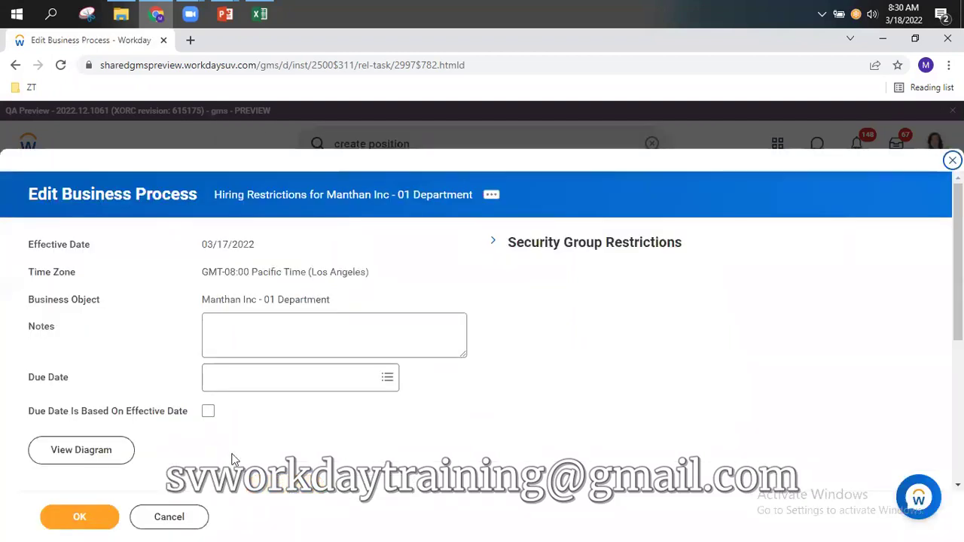
pyautogui.scroll(-5, 235, 460)
pyautogui.click(83, 521)
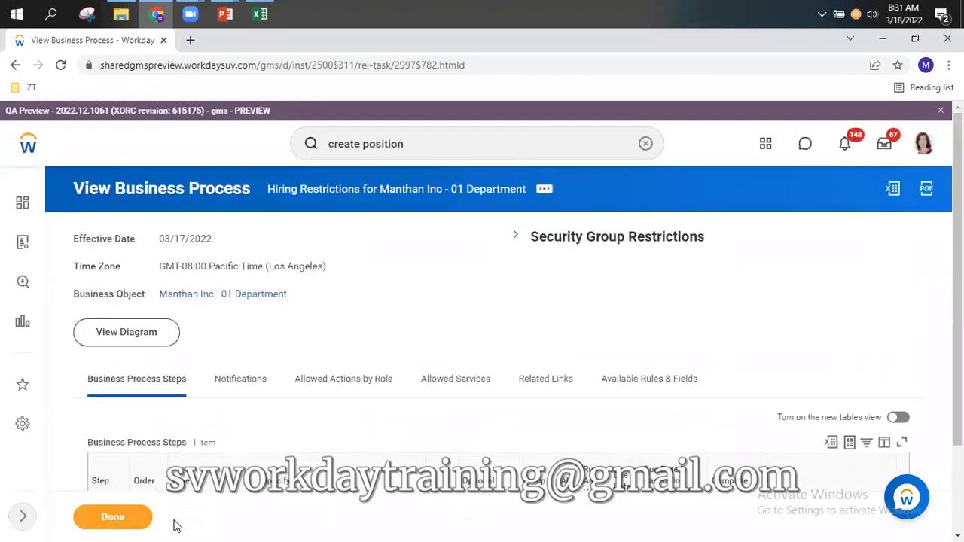
pyautogui.click(130, 513)
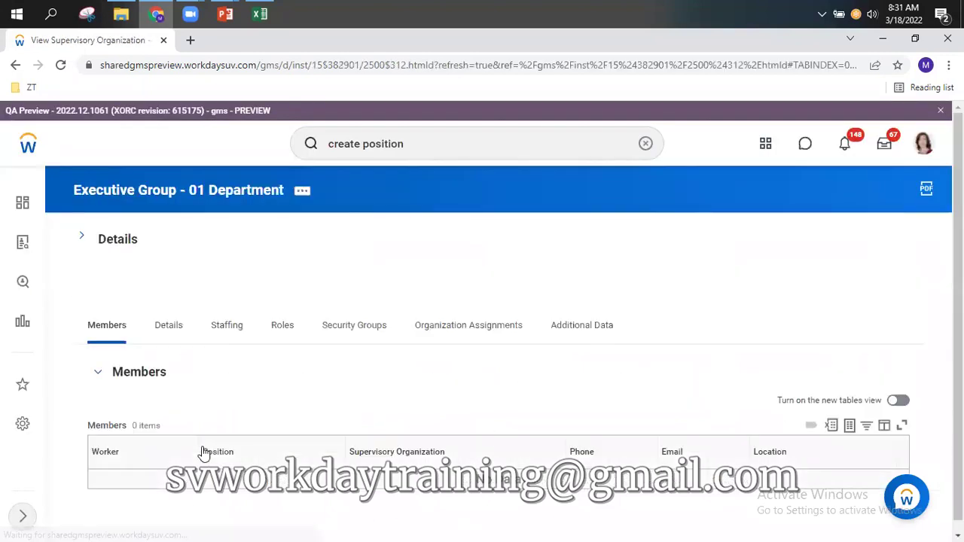
# - Go back down through Information Technology - 01 Department to the staffing details of Business Application - 01 Department
pyautogui.click(84, 241)
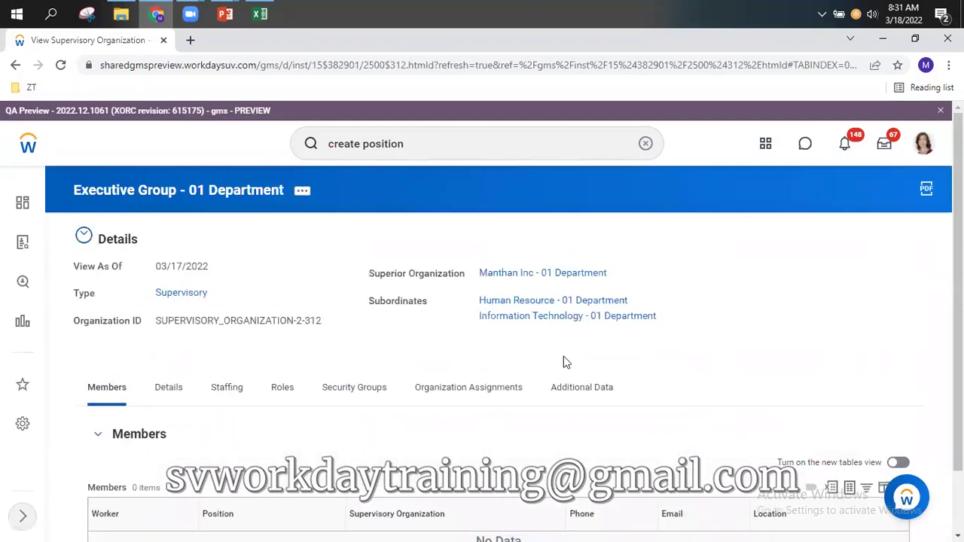
pyautogui.click(583, 323)
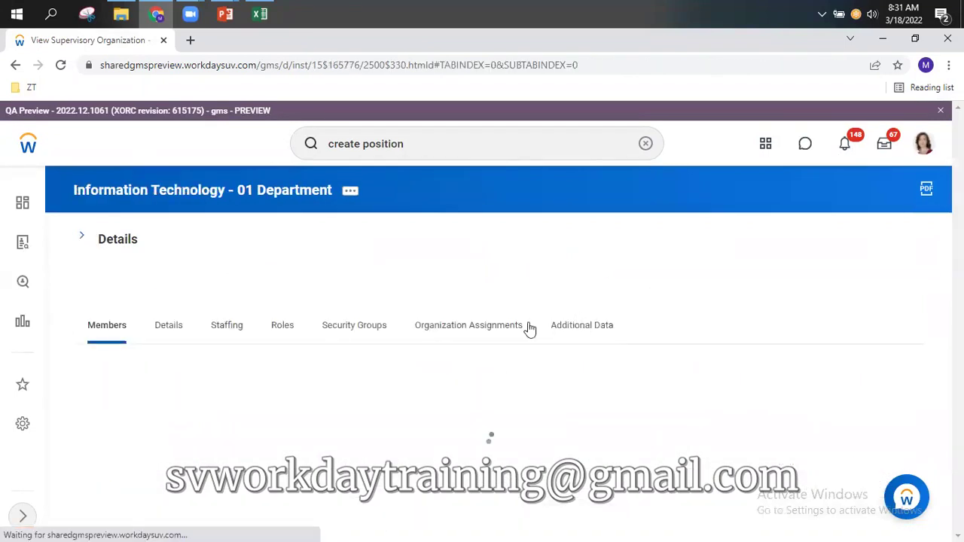
pyautogui.click(89, 238)
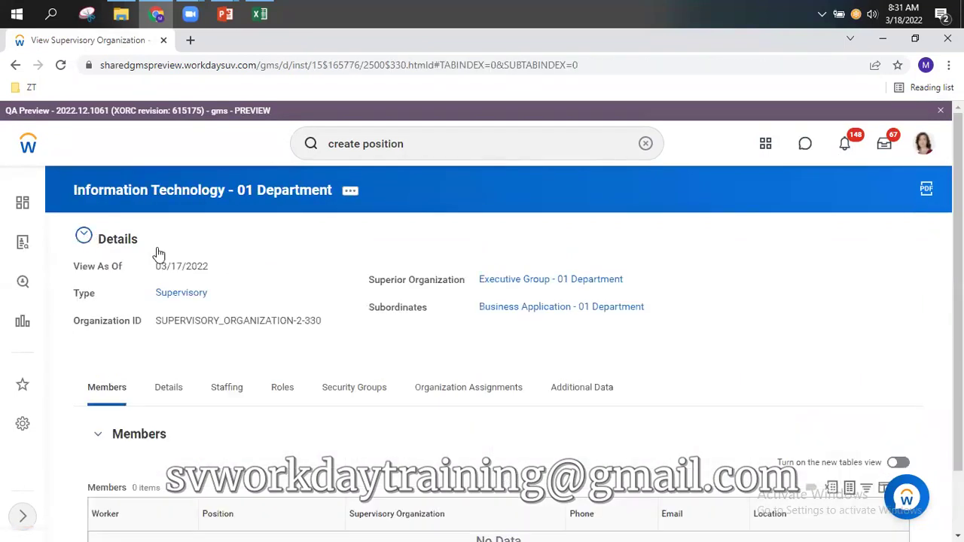
pyautogui.click(570, 317)
pyautogui.click(222, 336)
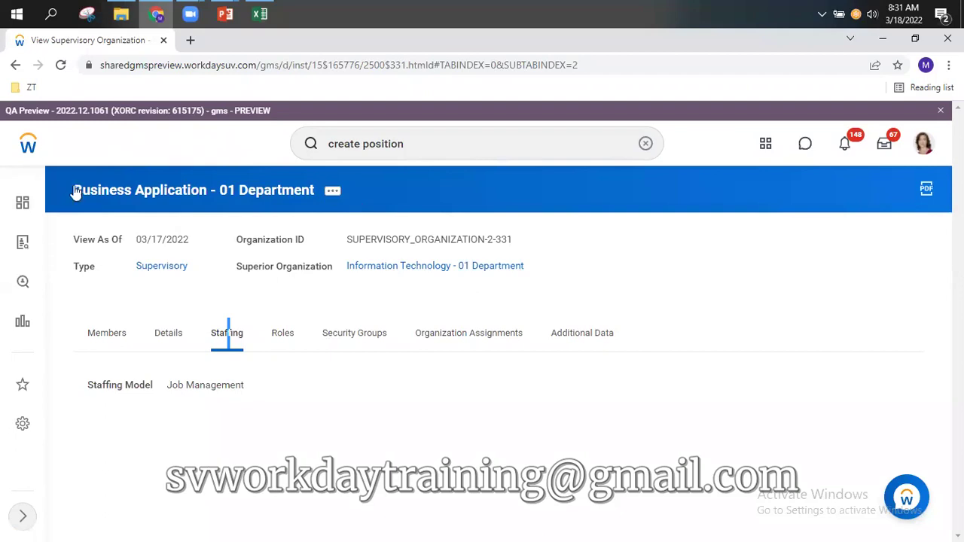
# - Open the Set Hiring Restrictions form for Business Application - 01 Department
pyautogui.click(333, 193)
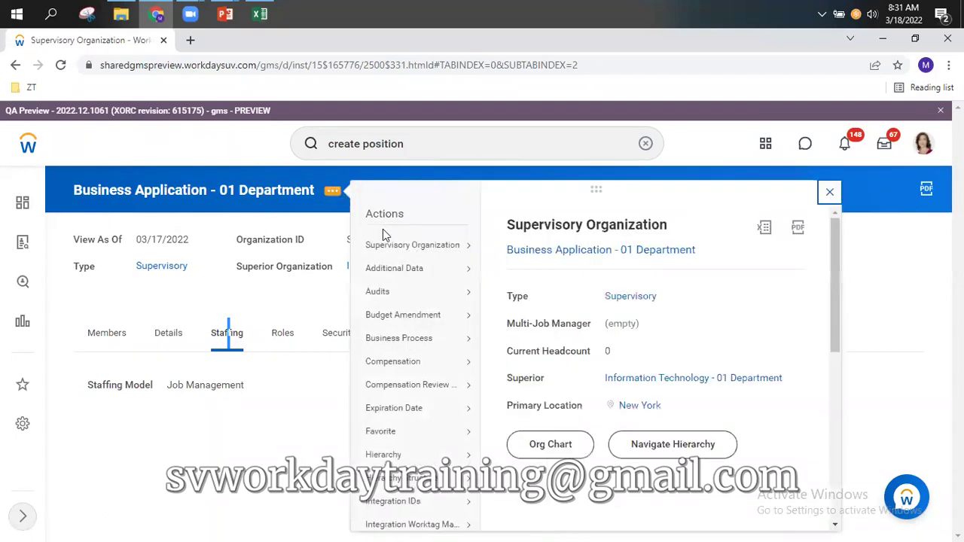
pyautogui.scroll(-3, 412, 343)
pyautogui.scroll(-1, 413, 341)
pyautogui.moveTo(407, 344)
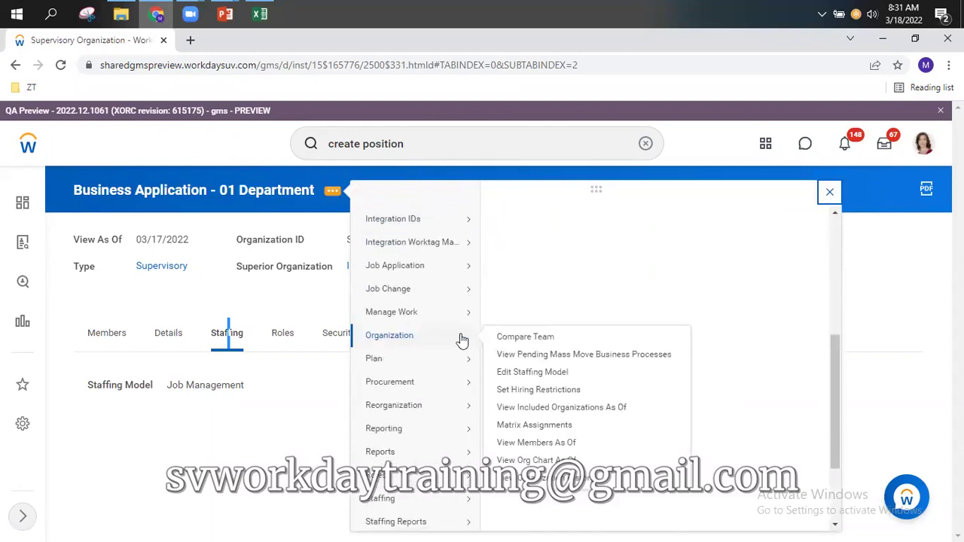
pyautogui.click(536, 395)
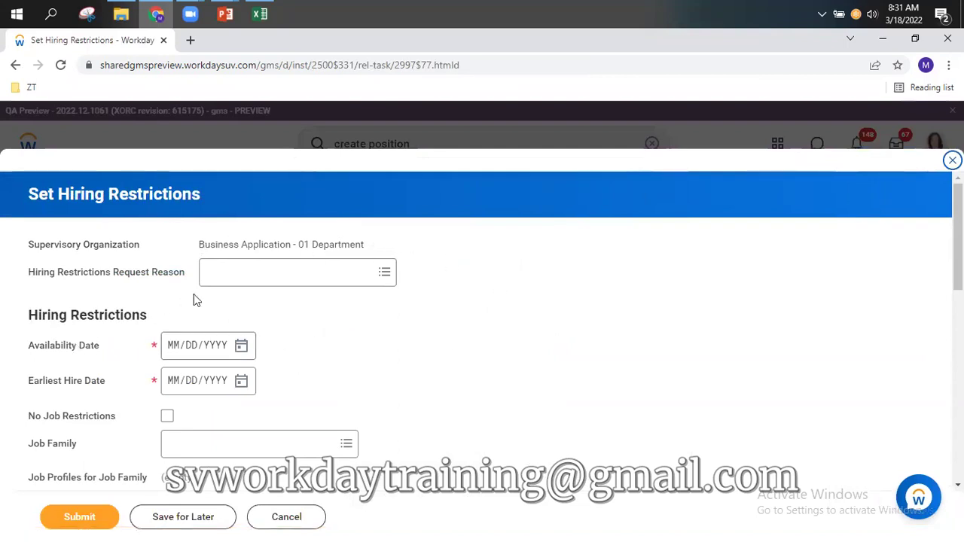
# - Set the availability date of the hiring restrictions to 01/01/2022
pyautogui.scroll(-1, 405, 300)
pyautogui.click(240, 275)
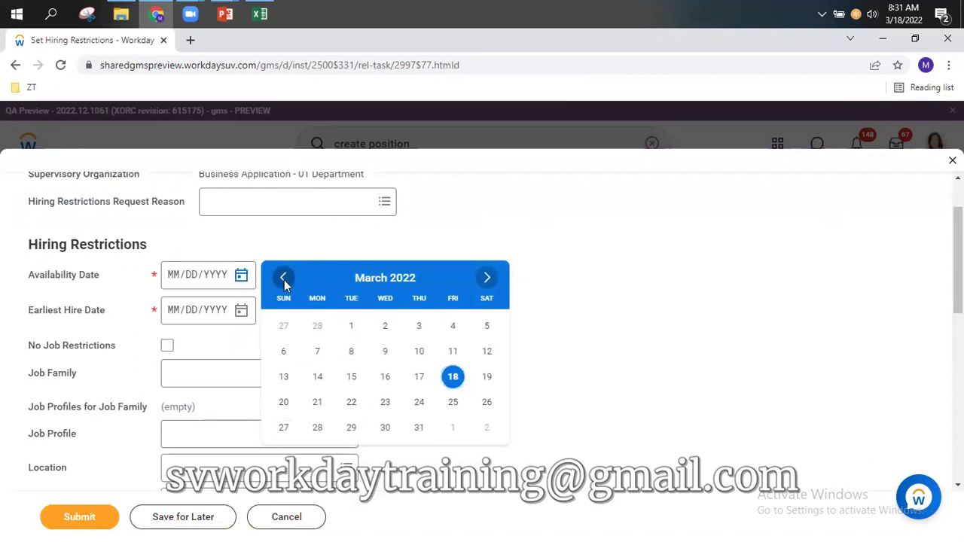
pyautogui.click(283, 278)
pyautogui.click(283, 278)
pyautogui.click(487, 325)
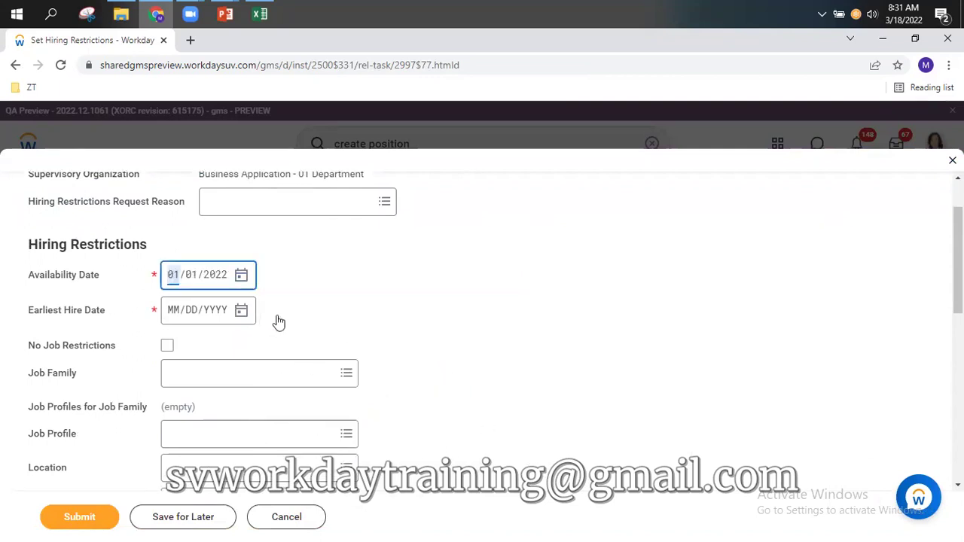
# - Set the earliest hire date of the hiring restrictions to 01/01/2022
pyautogui.click(241, 311)
pyautogui.click(283, 313)
pyautogui.click(283, 312)
pyautogui.click(283, 312)
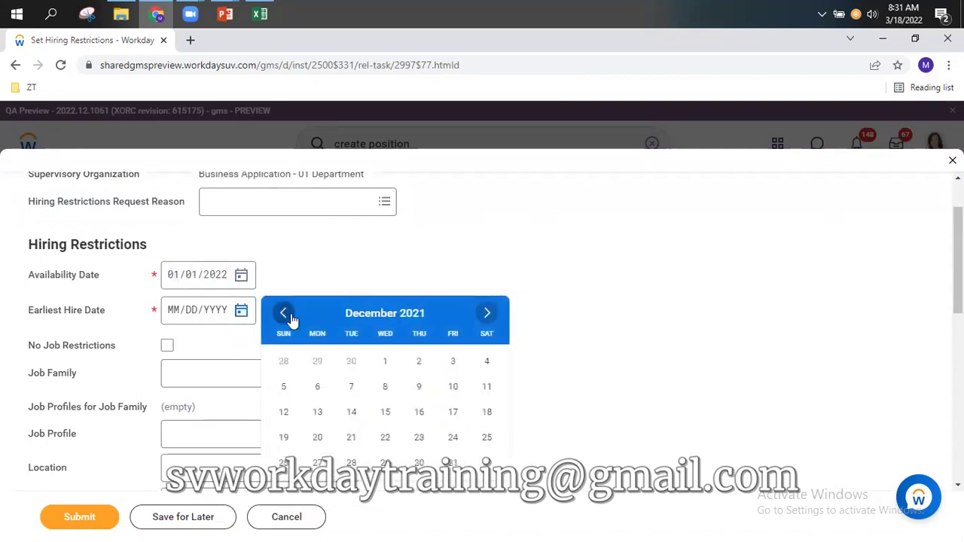
pyautogui.click(486, 464)
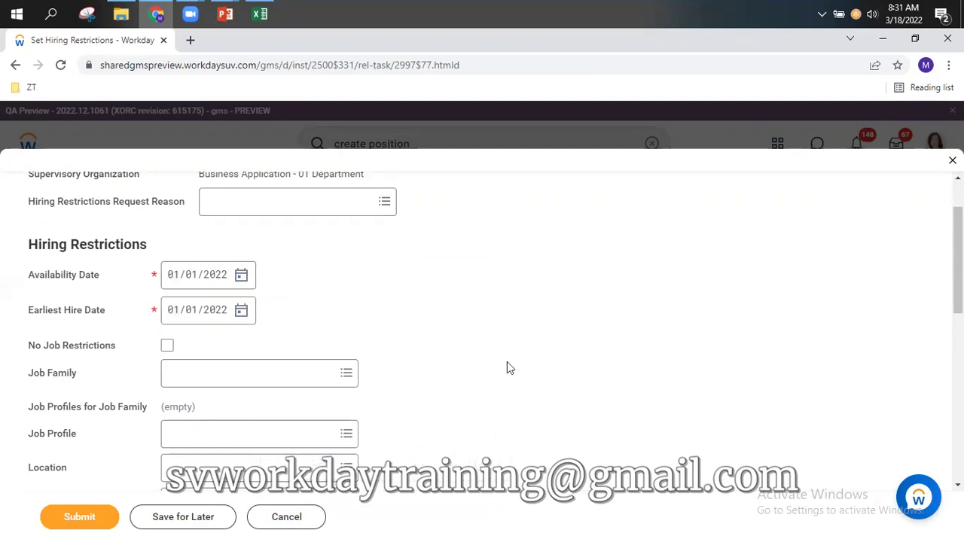
# - Search the job families for 01 and restrict hiring to the Investment JF - 01 job family
pyautogui.scroll(-2, 488, 371)
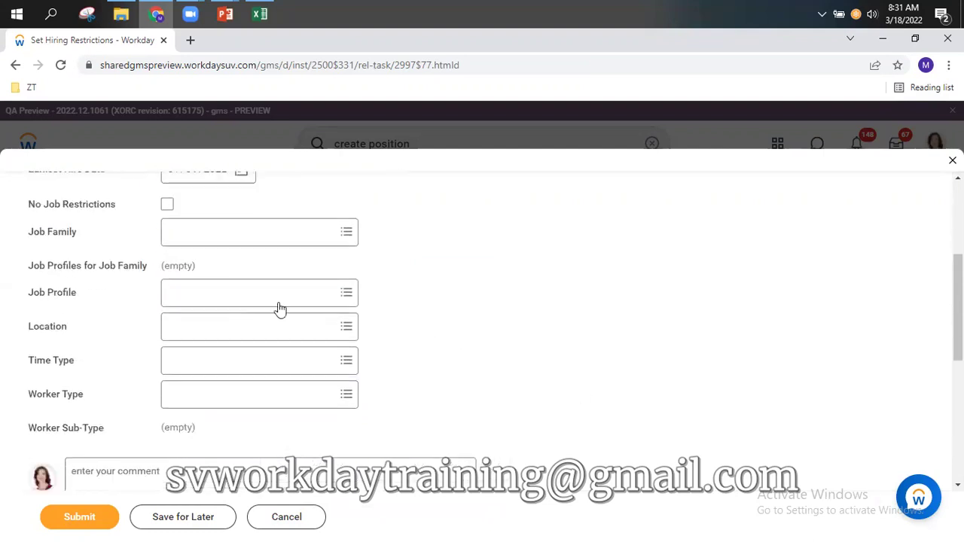
pyautogui.click(234, 241)
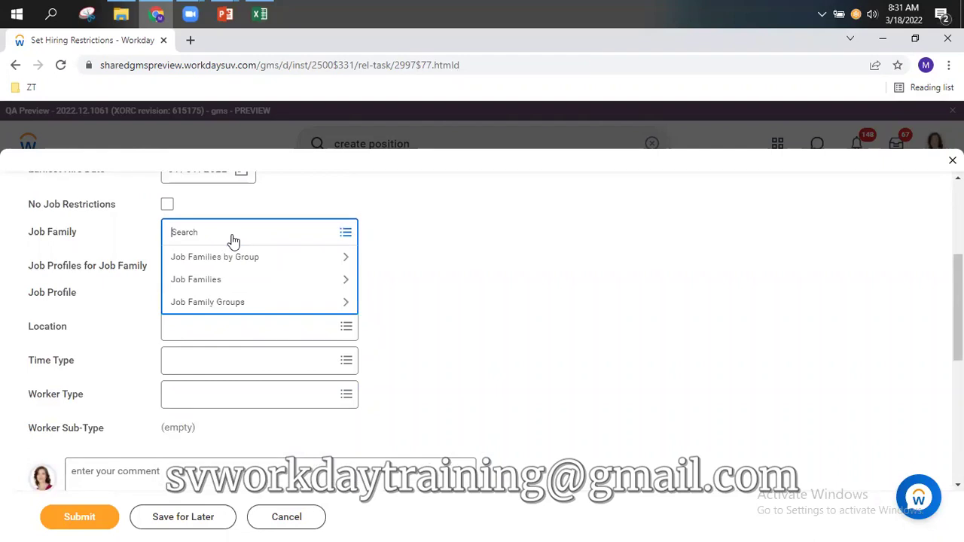
pyautogui.write('01')
pyautogui.press('Return')
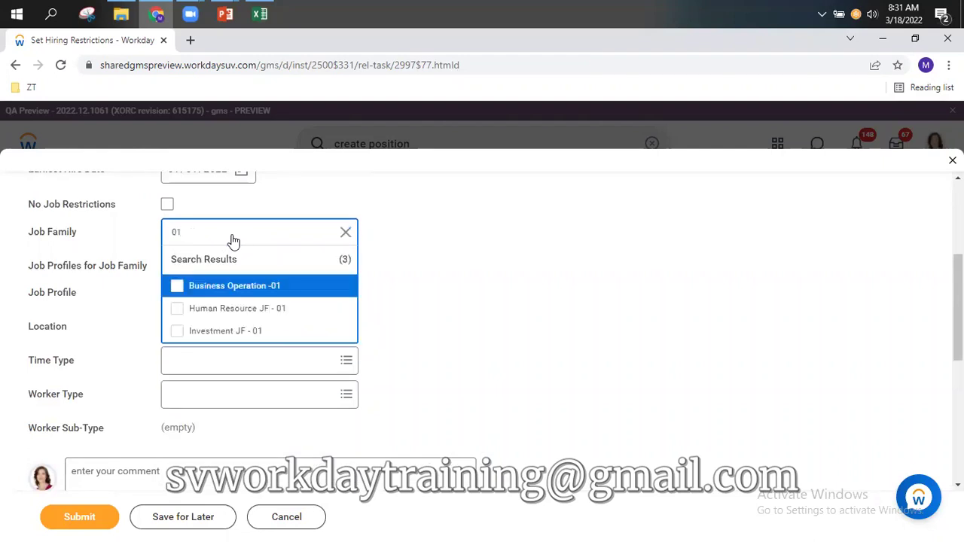
pyautogui.click(242, 332)
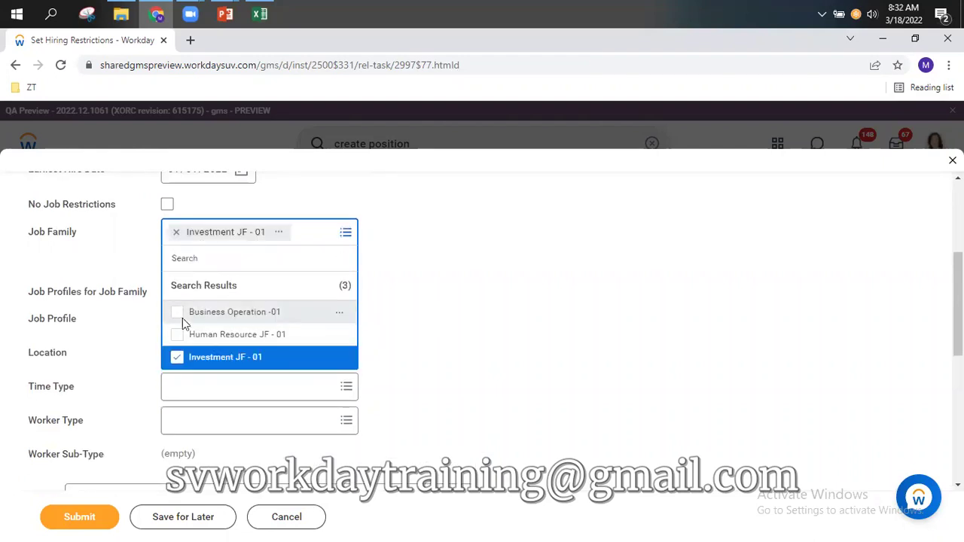
pyautogui.click(607, 316)
# - Search for the Associate job profile and add it to the hiring restrictions
pyautogui.click(273, 301)
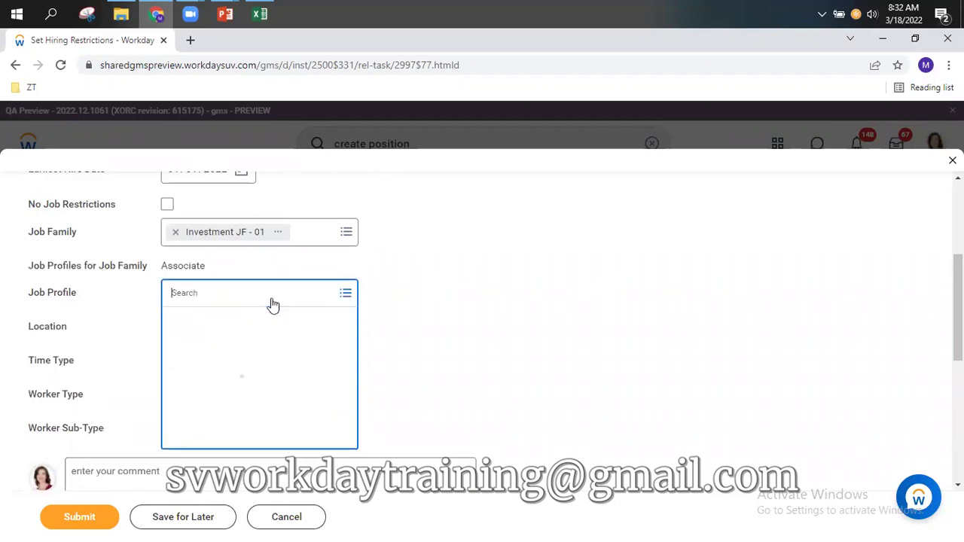
pyautogui.write('assoc')
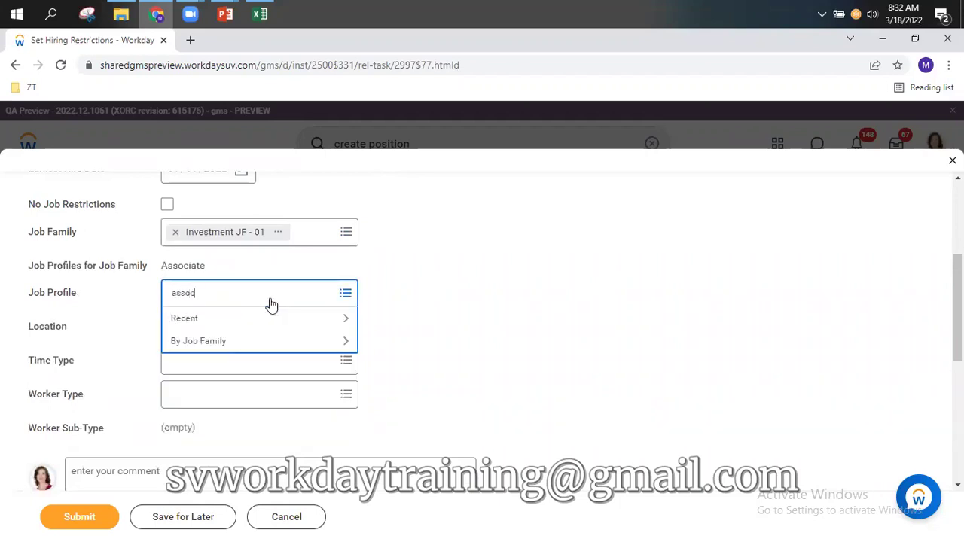
pyautogui.write('iate')
pyautogui.press('Return')
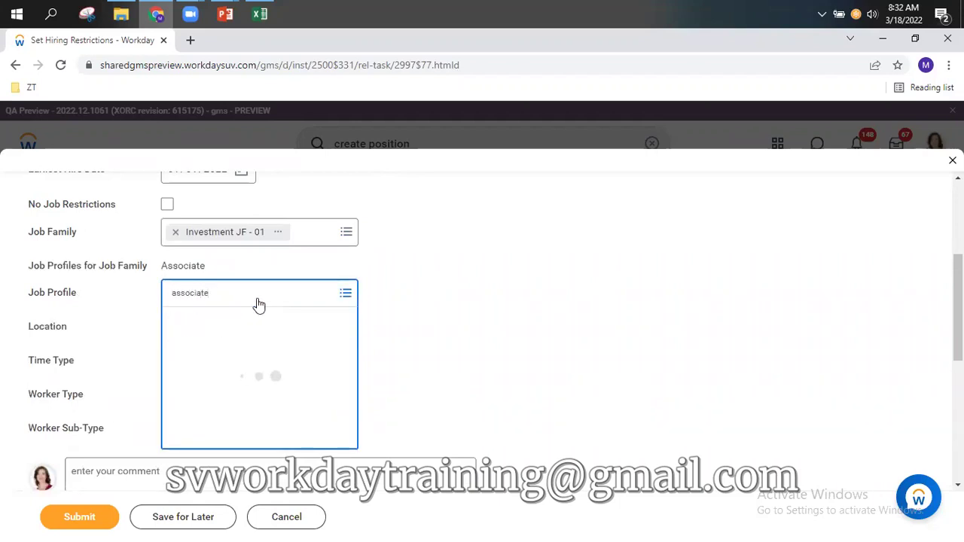
pyautogui.click(227, 348)
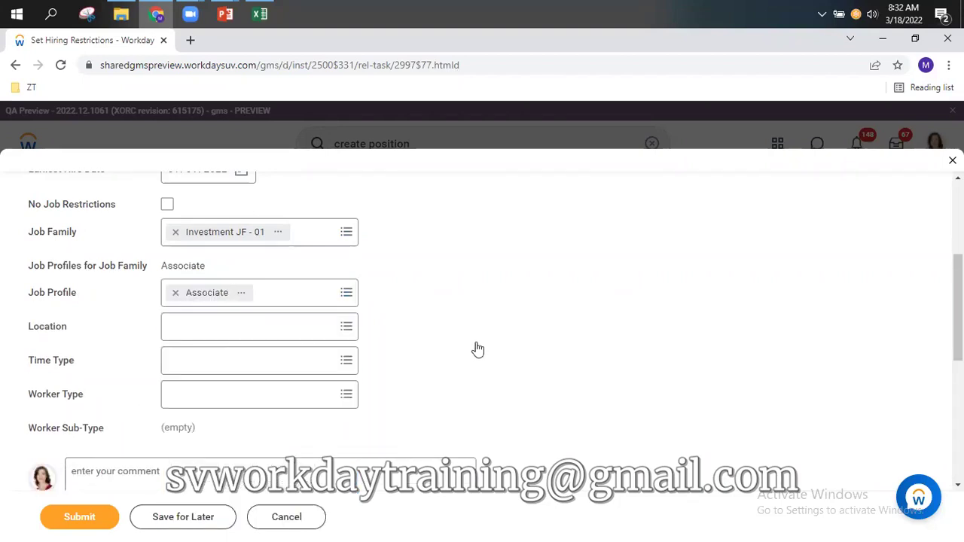
# - Search the locations for Mumbai and set Mumbai as the location of the hiring restrictions
pyautogui.click(323, 341)
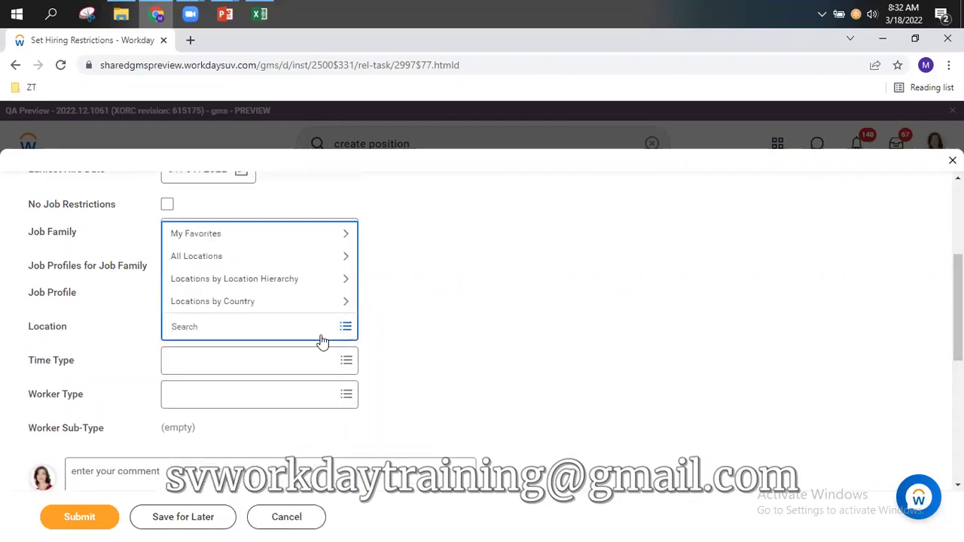
pyautogui.write('mumbai')
pyautogui.press('Return')
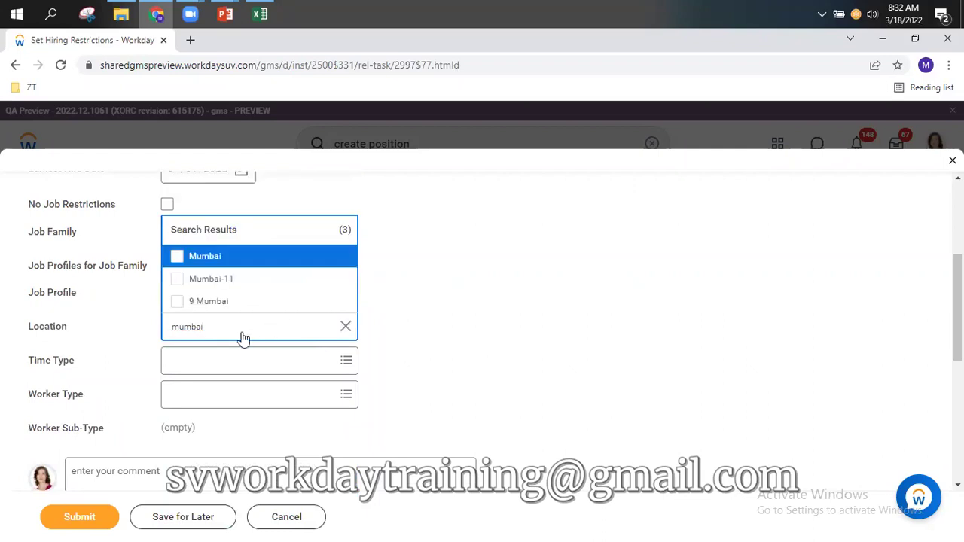
pyautogui.click(216, 256)
pyautogui.click(639, 318)
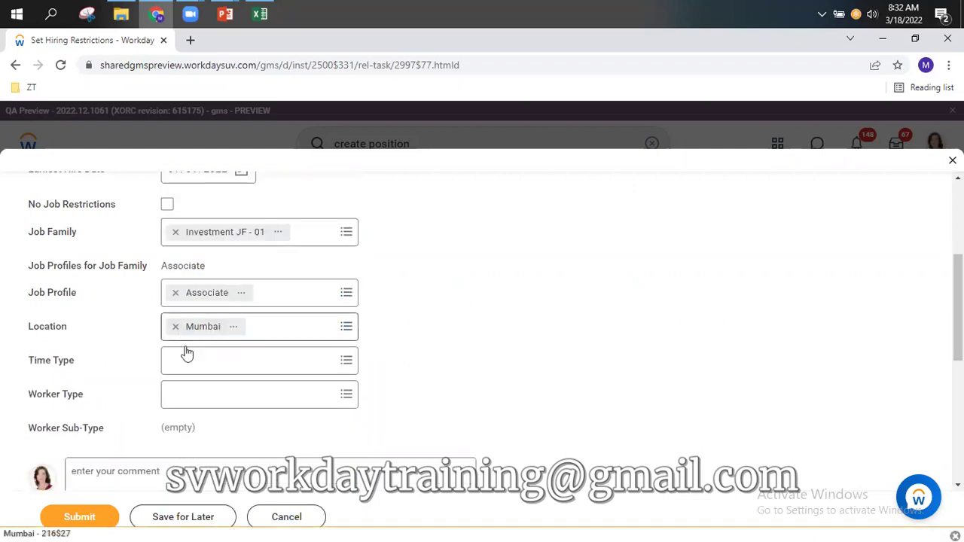
# - Set the time type to Full time and the worker type to Employee in the hiring restrictions
pyautogui.click(266, 367)
pyautogui.click(206, 319)
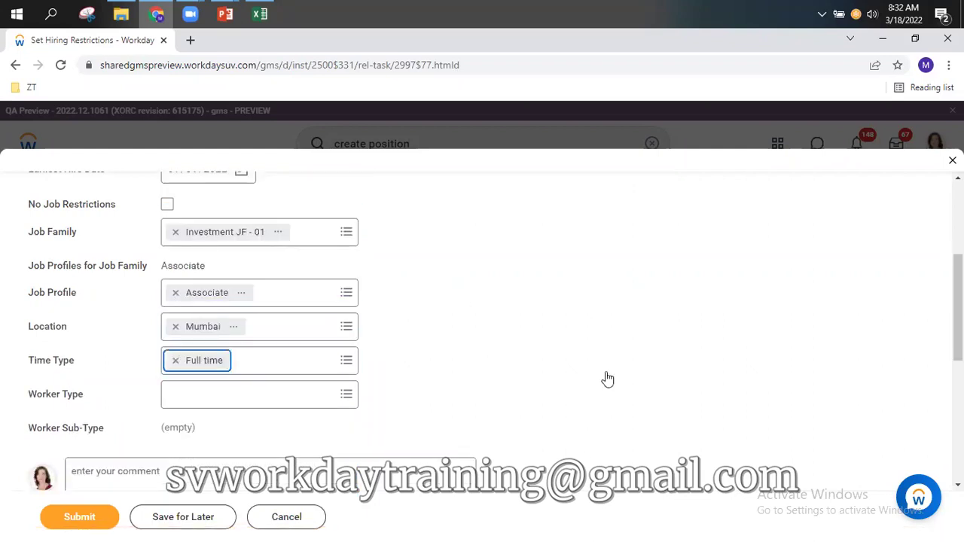
pyautogui.click(607, 378)
pyautogui.click(249, 397)
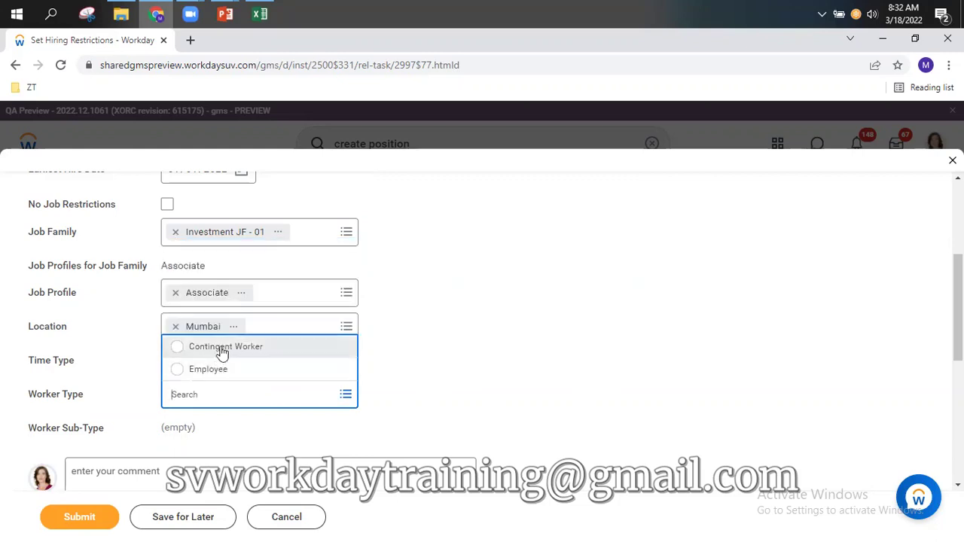
pyautogui.click(222, 371)
pyautogui.click(273, 374)
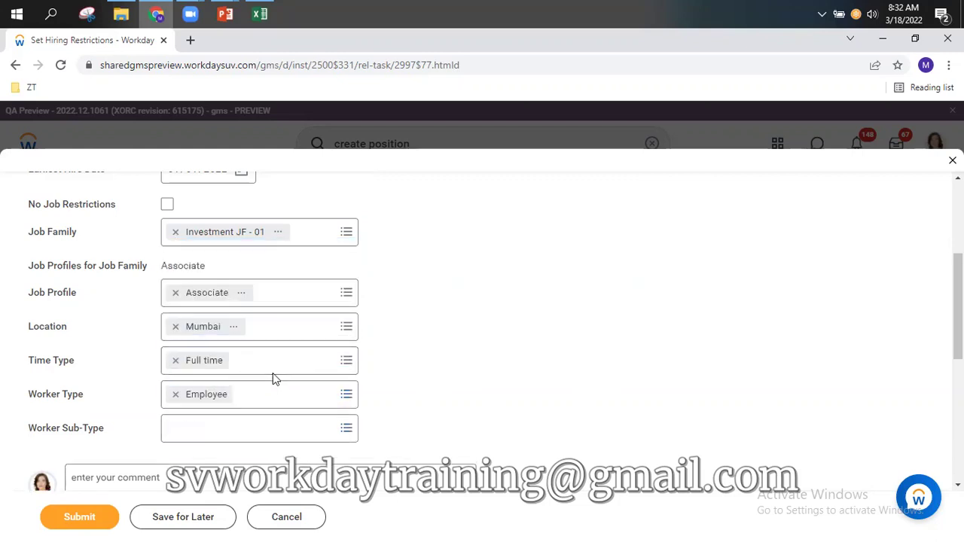
# - Set the worker sub-type of the hiring restrictions to Regular
pyautogui.scroll(-1, 361, 388)
pyautogui.click(268, 359)
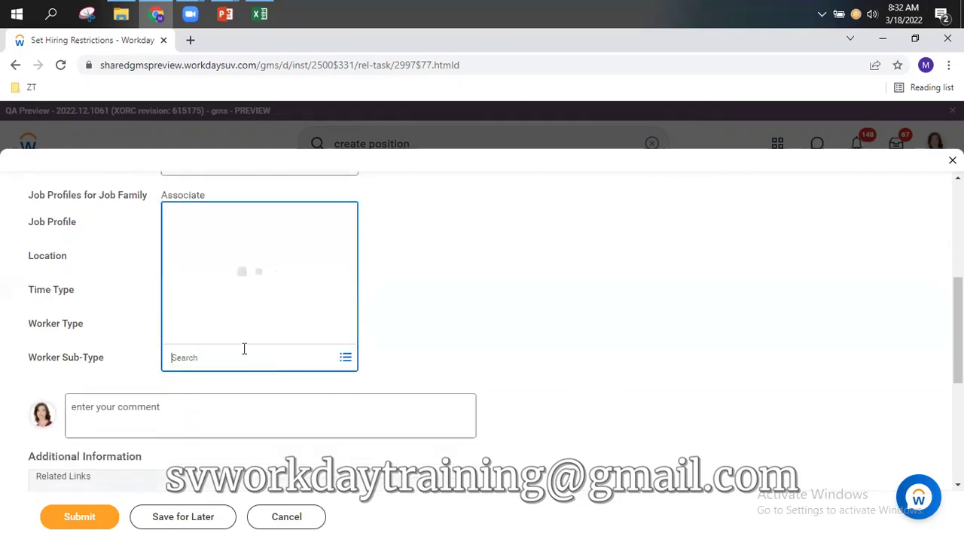
pyautogui.click(201, 315)
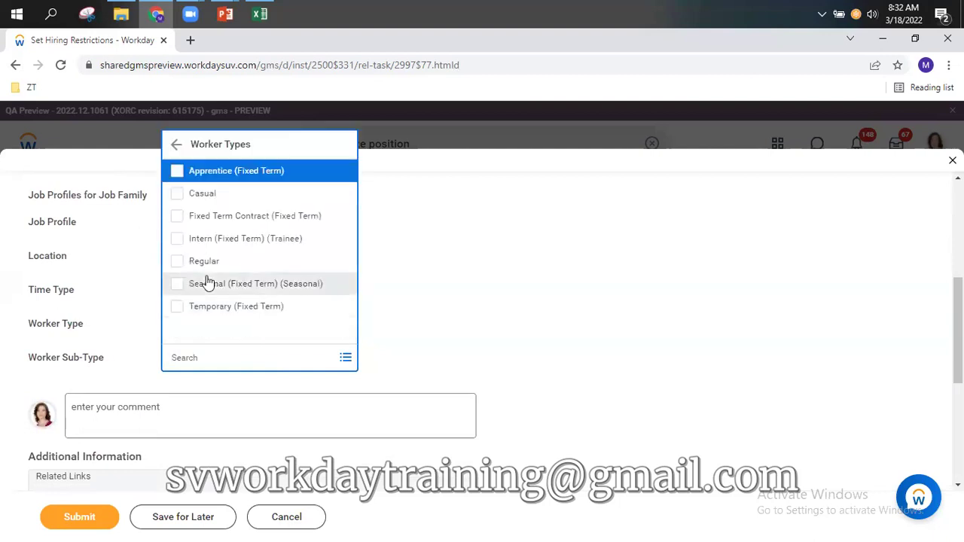
pyautogui.click(207, 263)
pyautogui.click(541, 322)
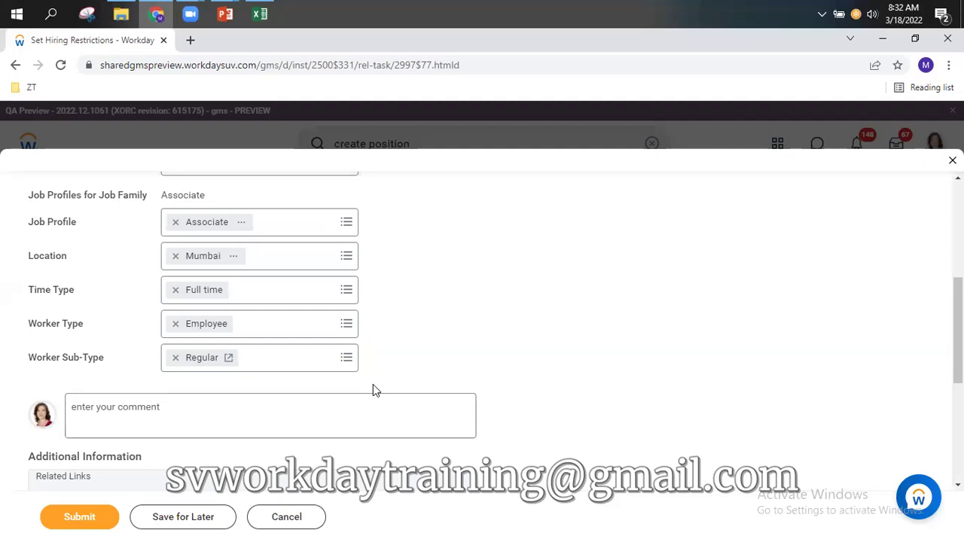
# - Review and submit the hiring restrictions, dismiss the confirmation, and check the staffing details of Business Application - 01 Department
pyautogui.scroll(4, 372, 387)
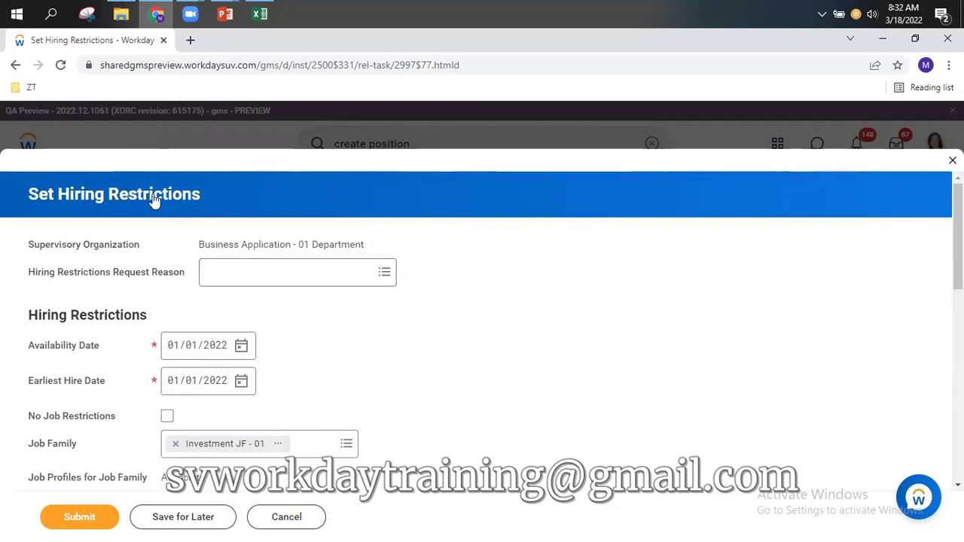
pyautogui.moveTo(56, 194); pyautogui.dragTo(226, 194)
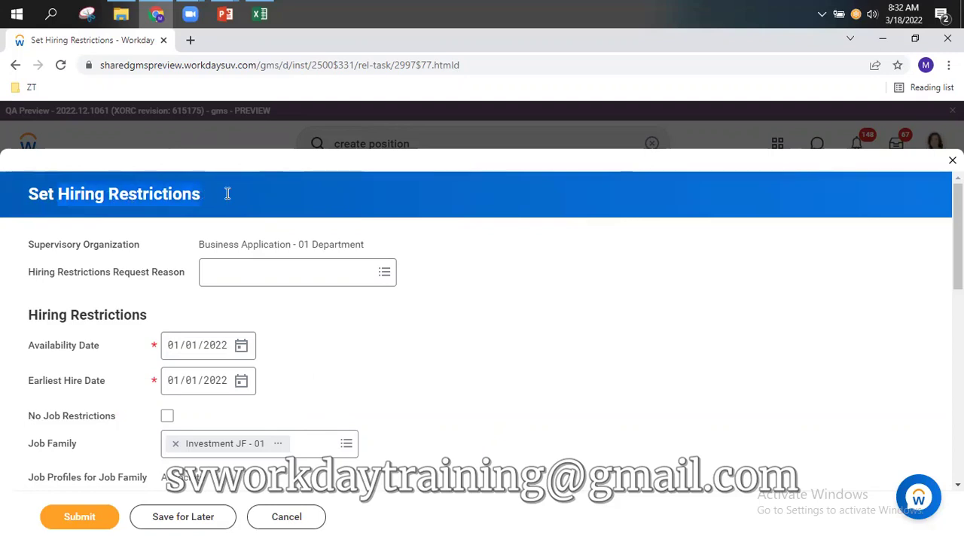
pyautogui.scroll(-4, 426, 267)
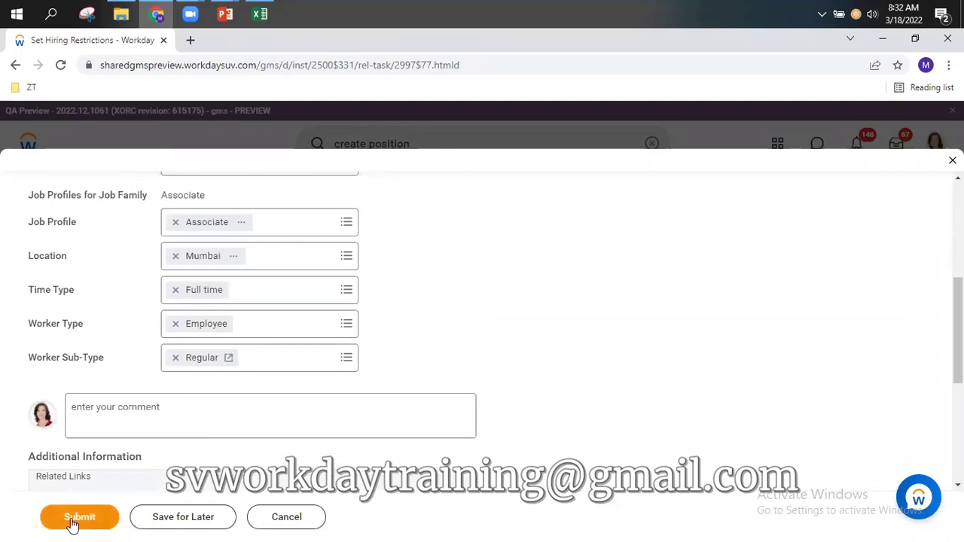
pyautogui.scroll(3, 318, 309)
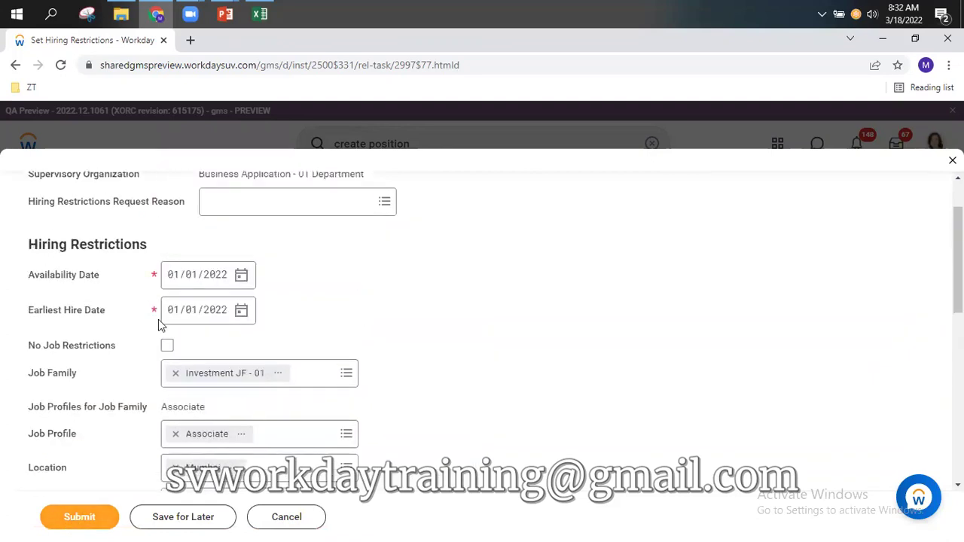
pyautogui.click(83, 519)
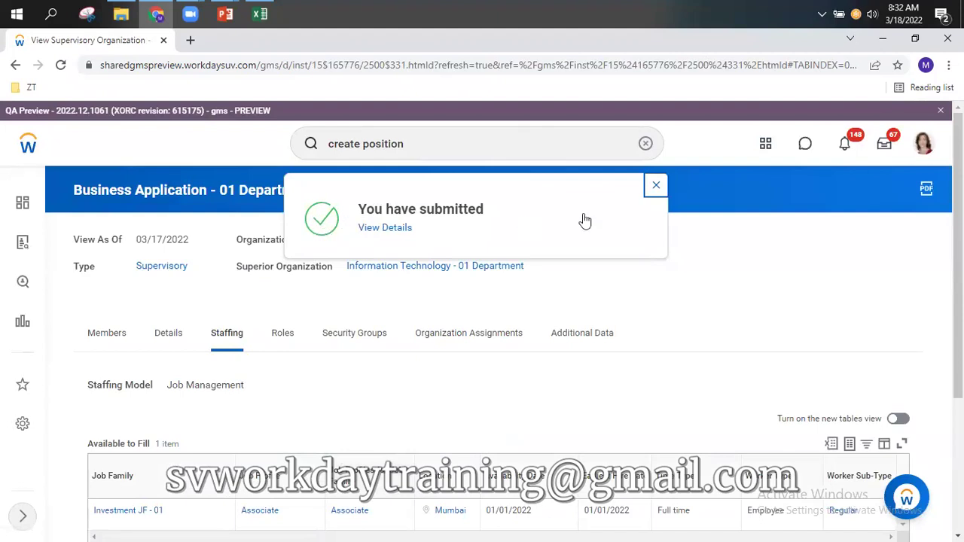
pyautogui.click(656, 185)
pyautogui.scroll(-3, 909, 330)
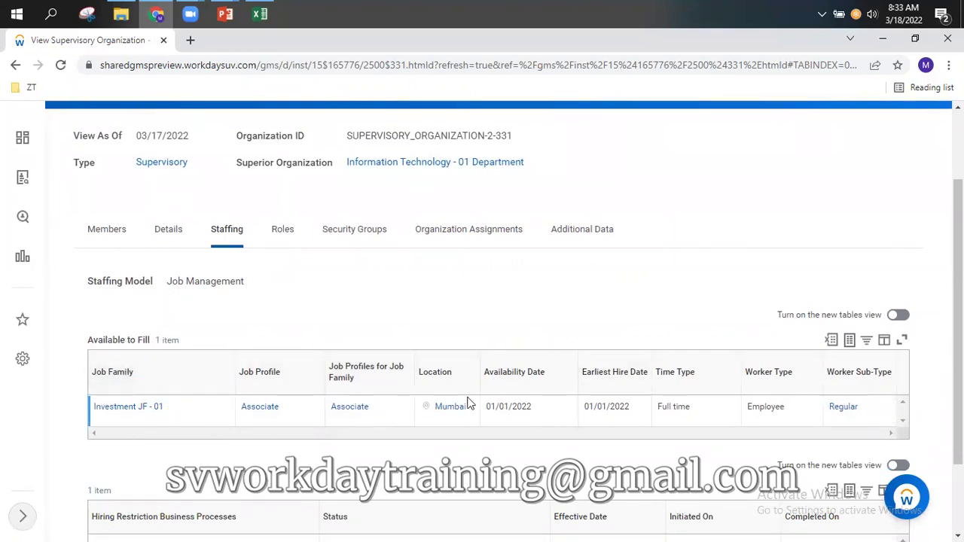
pyautogui.scroll(-1, 452, 409)
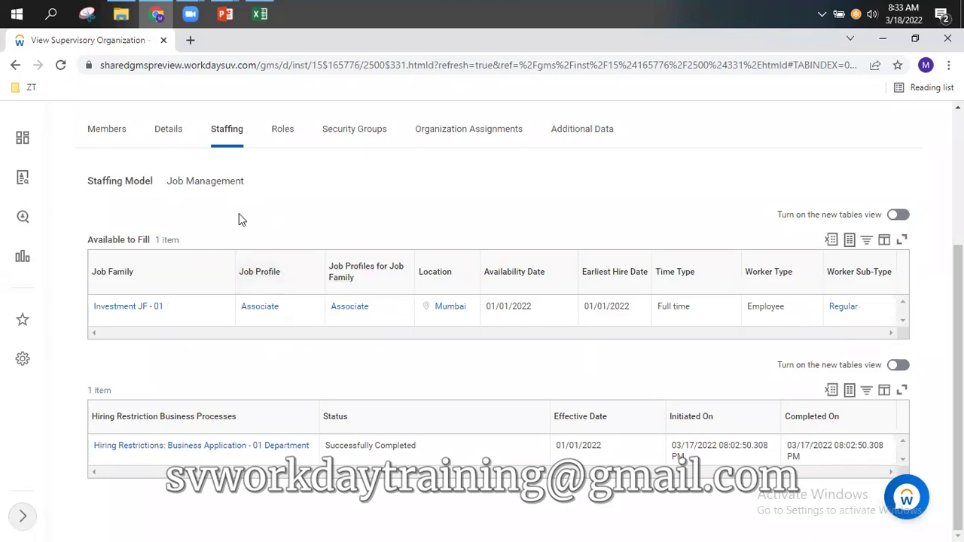
# - Switch to the PowerPoint slide show and advance to the Filled v/s Unfilled Position slide
pyautogui.hotkey('alt', 'Tab')
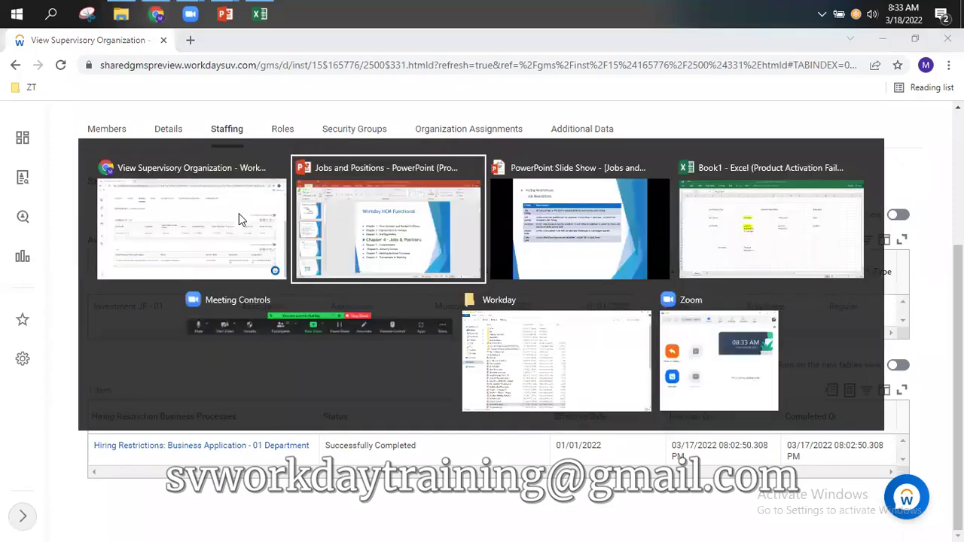
pyautogui.hotkey('alt', 'Tab')
pyautogui.press('Right')
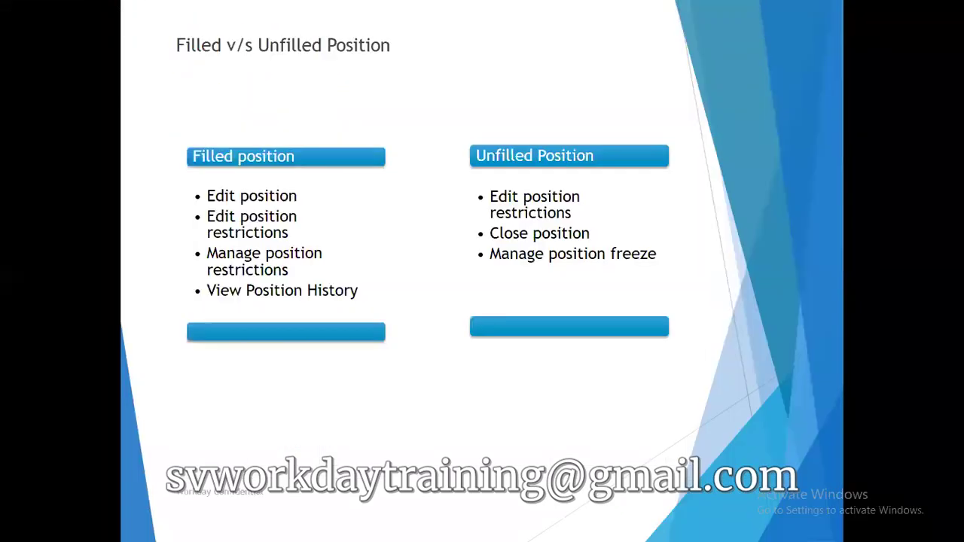